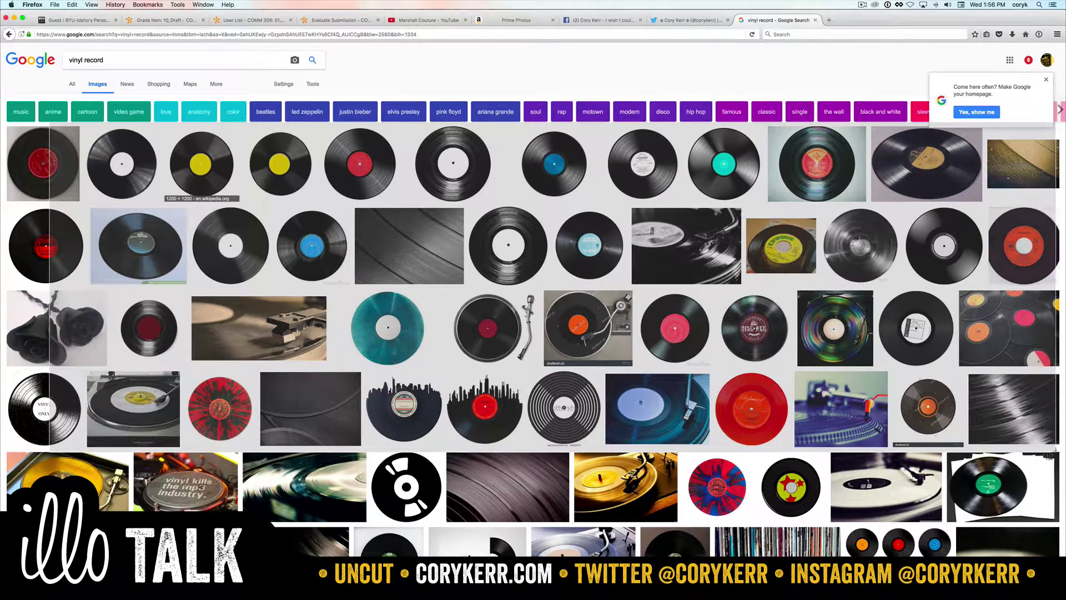
- Preview the close-up groove photo, then switch to Illustrator and paste the vinyl record reference screenshot onto the artboard's lower part
click(1033, 425)
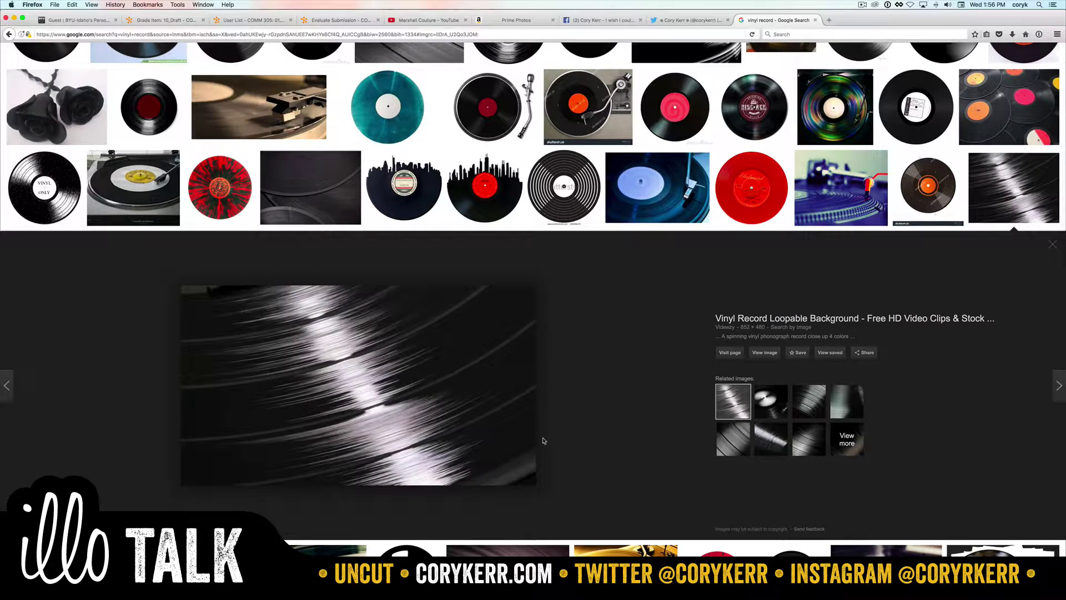
key(super+Tab)
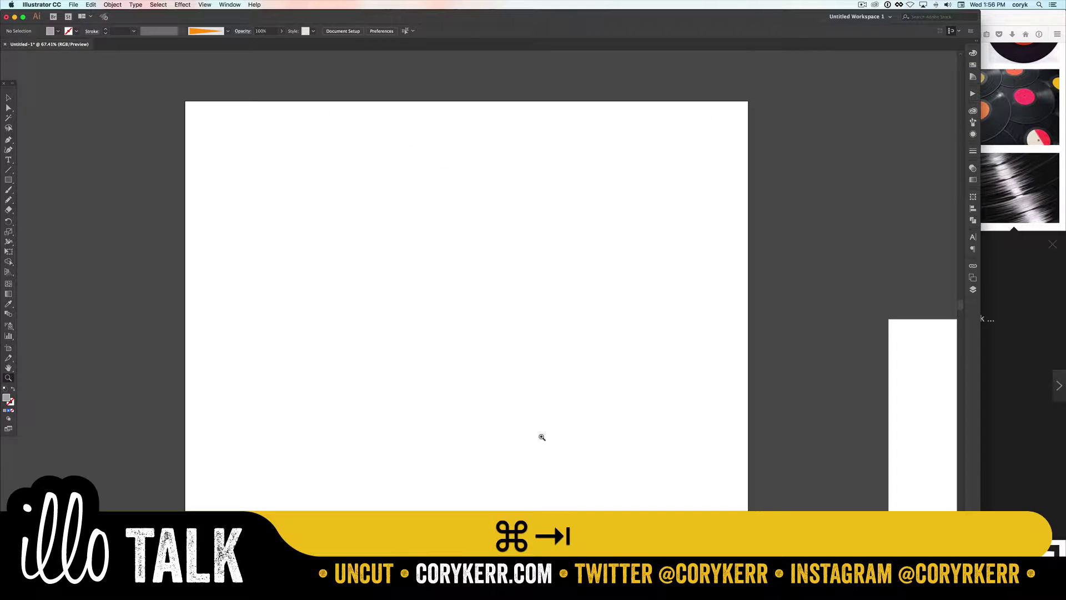
key(super+v)
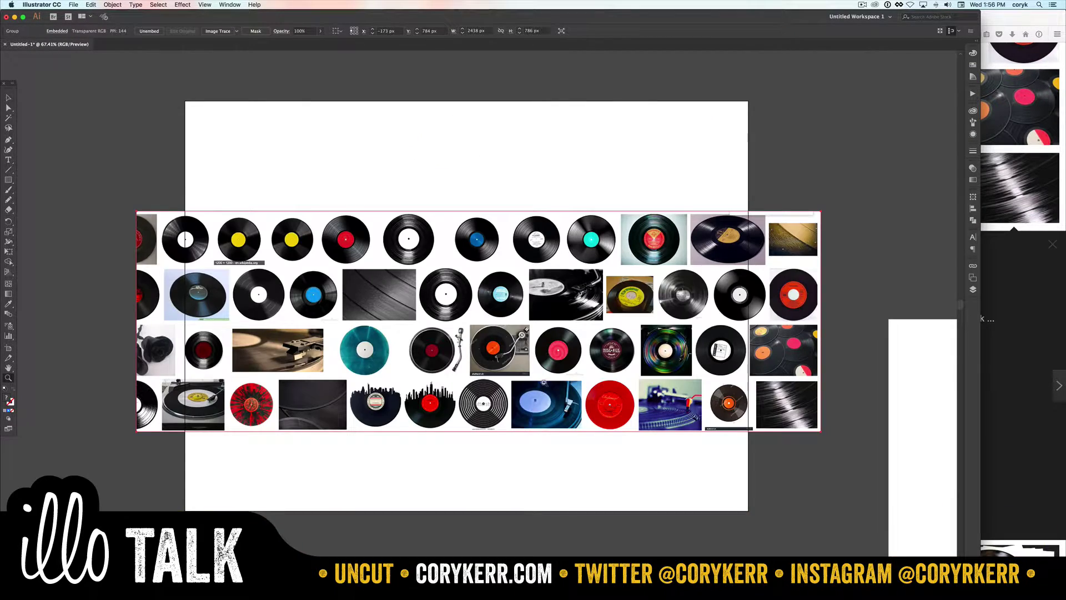
key(v)
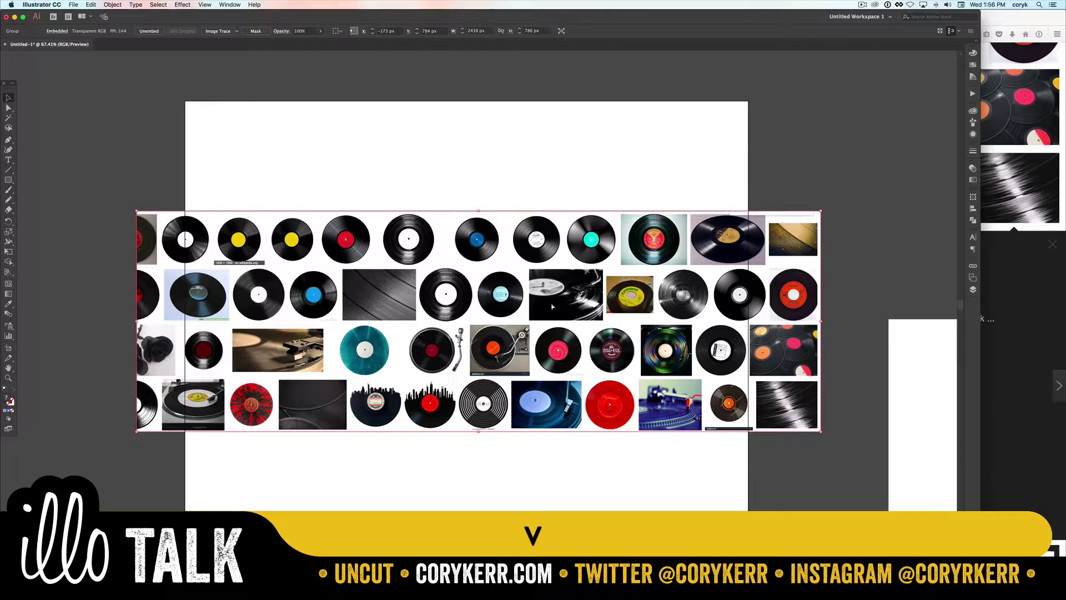
drag(553, 303, 553, 387)
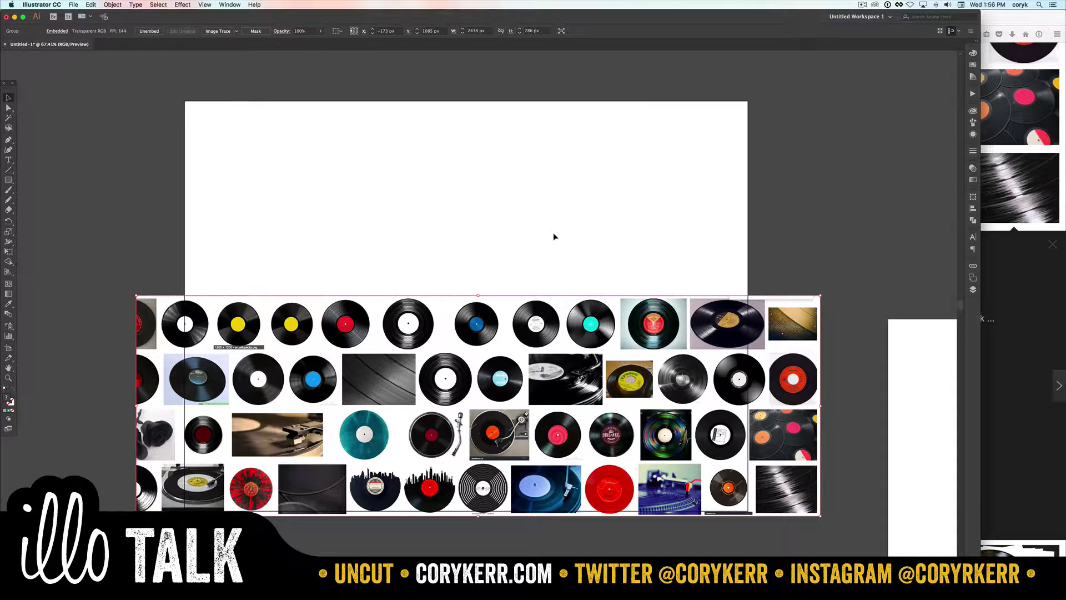
- Rotate the reference screenshot 90° counterclockwise and move it over the artboard's left edge
key(l)
key(v)
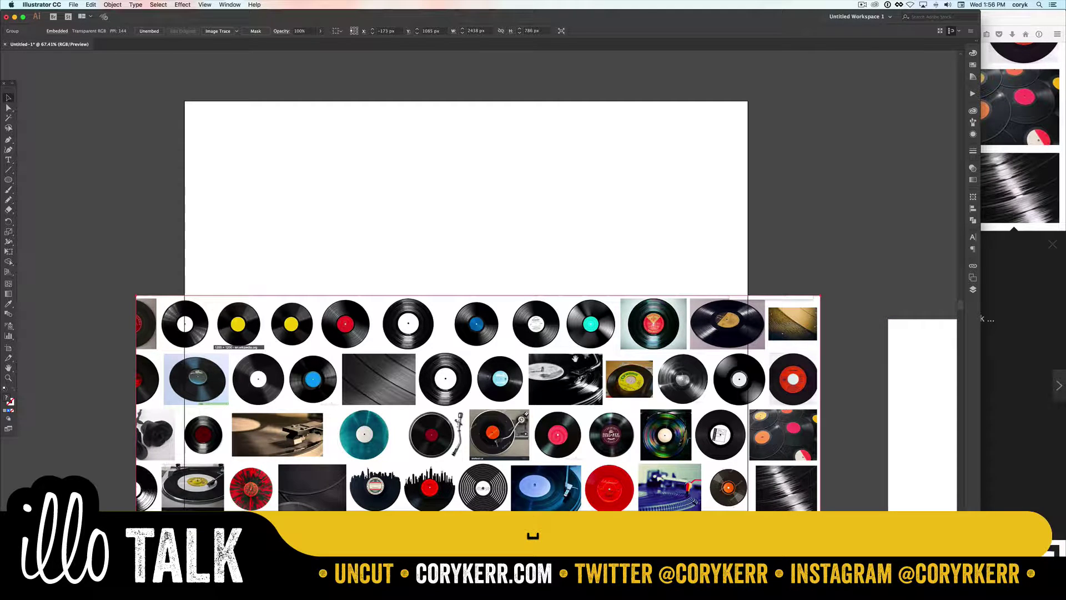
drag(822, 405, 285, 251)
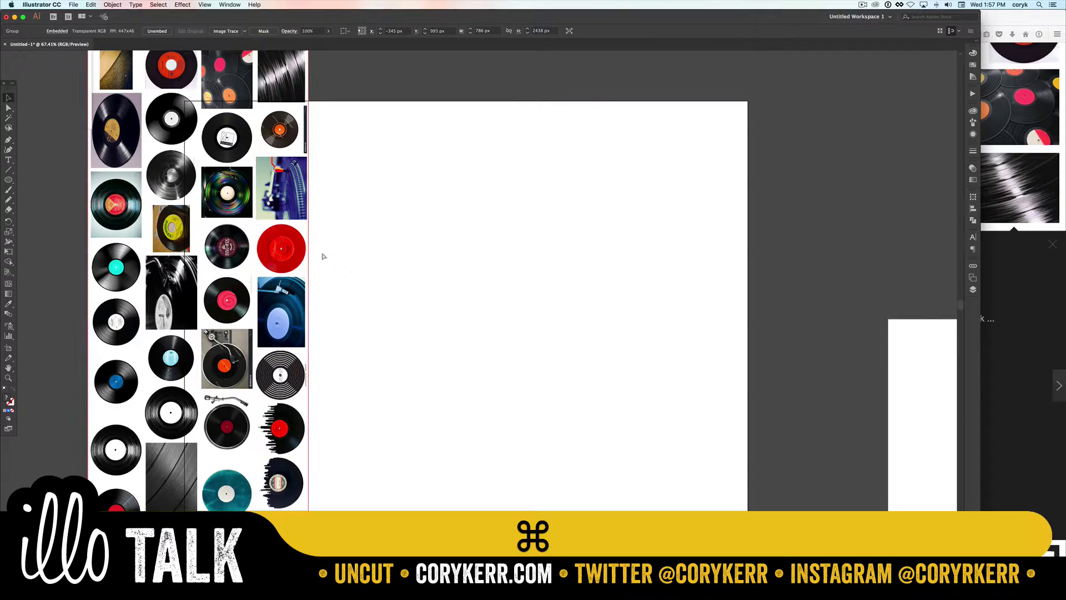
key(super+0)
drag(429, 278, 506, 279)
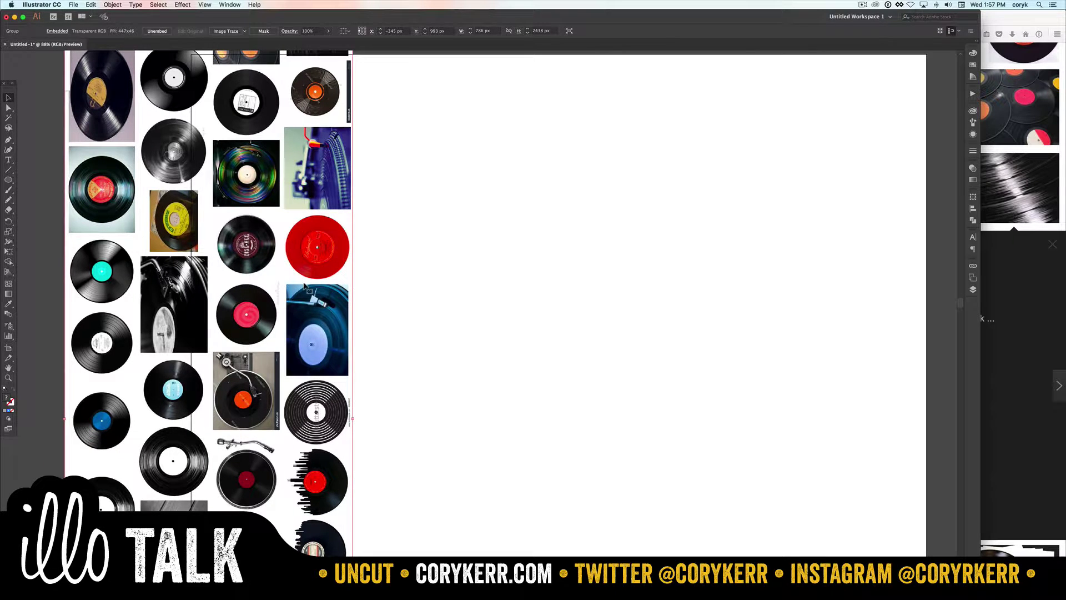
drag(316, 288, 267, 283)
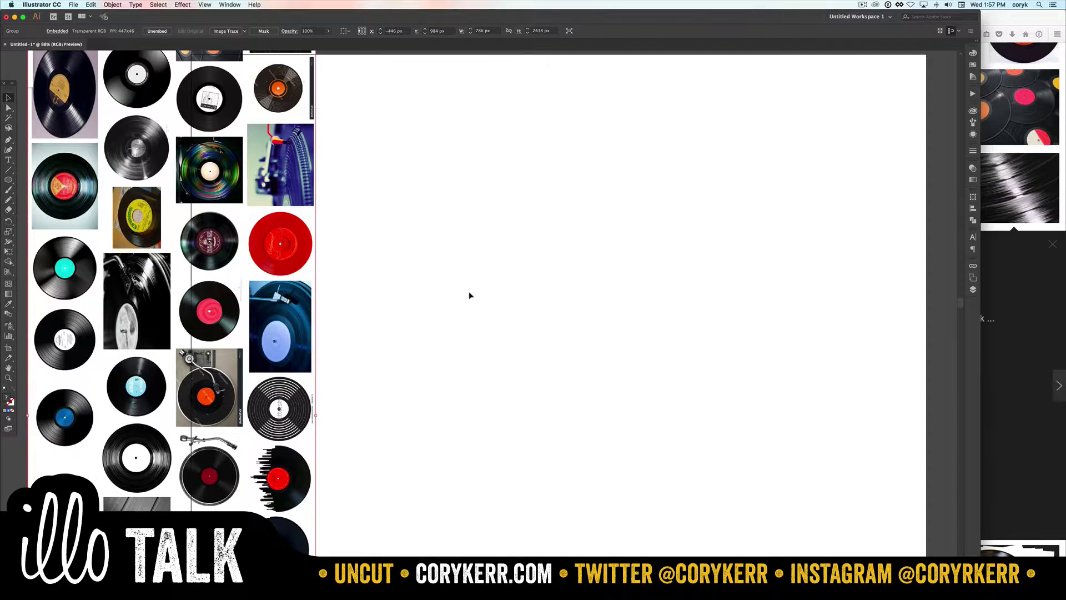
- Draw a circle about 1304 px wide with black fill and white stroke, and position it beside the reference image
key(l)
drag(656, 290, 888, 509)
key(d)
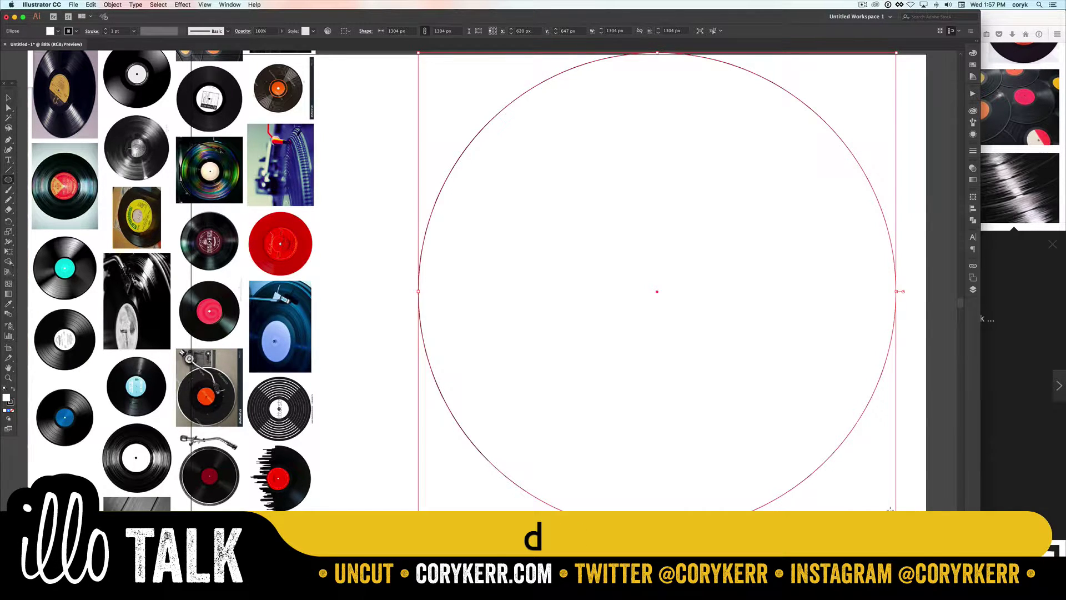
key(shift+x)
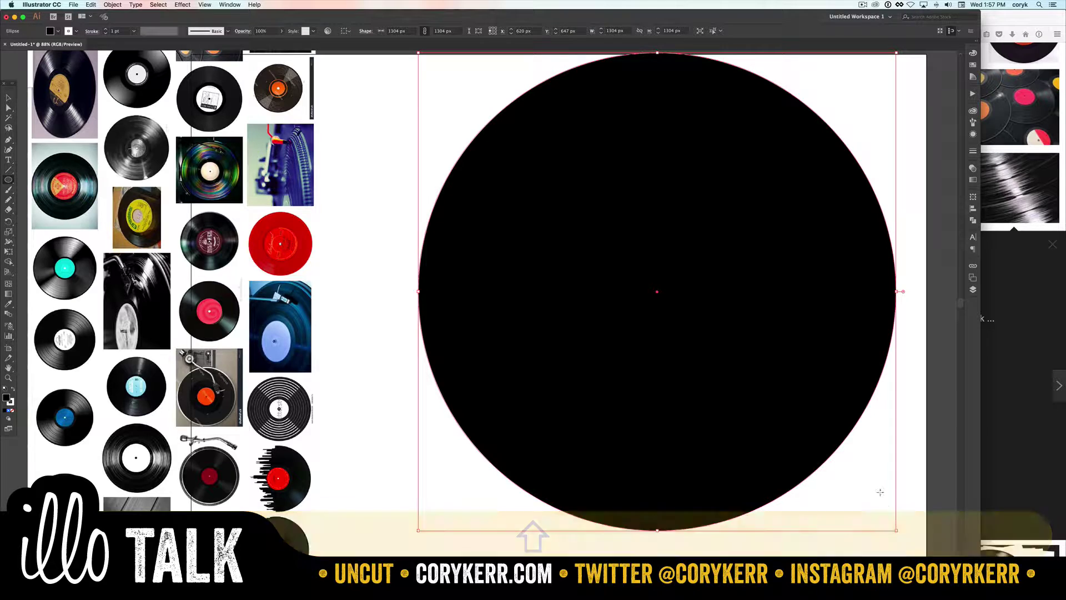
key(v)
drag(802, 396, 784, 424)
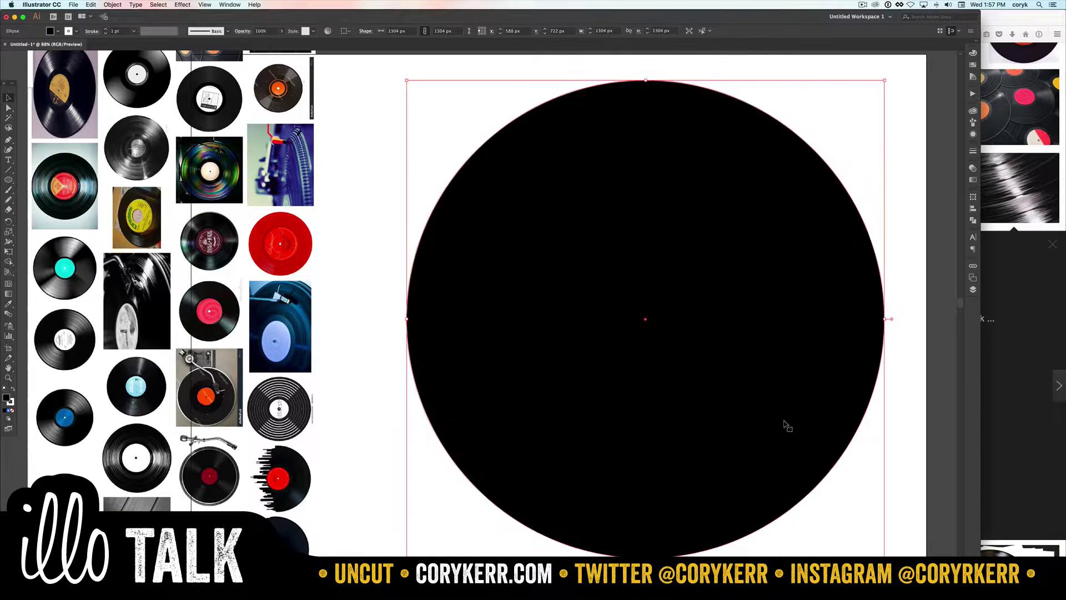
- Duplicate the black circle in front, scale the copy about its centre to about 422 px, and fill it bright yellow
key(super+c)
key(super+f)
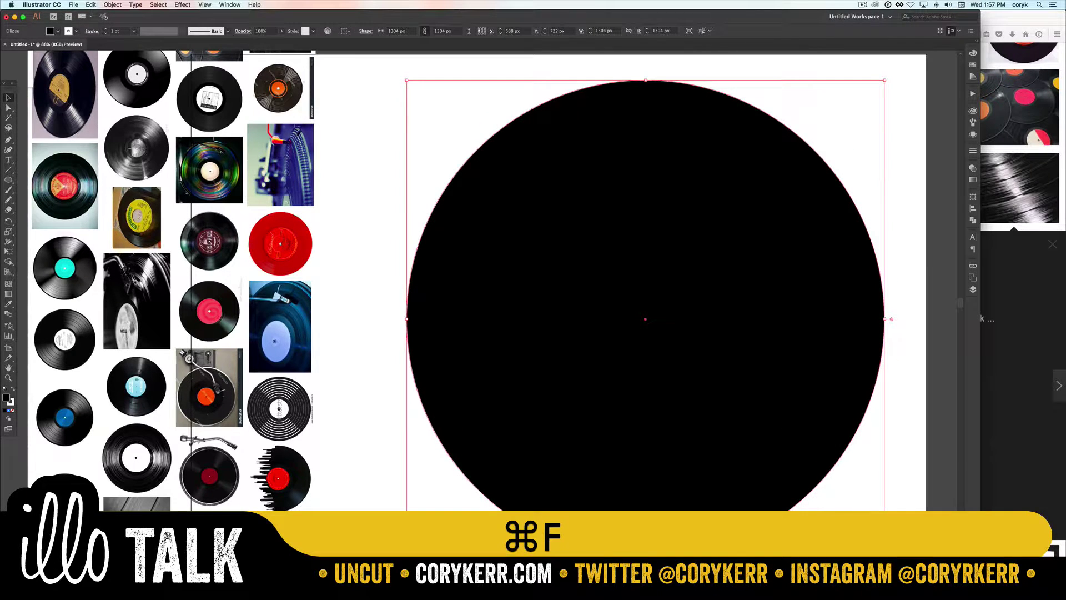
key(alt+shift)
drag(884, 557, 717, 397)
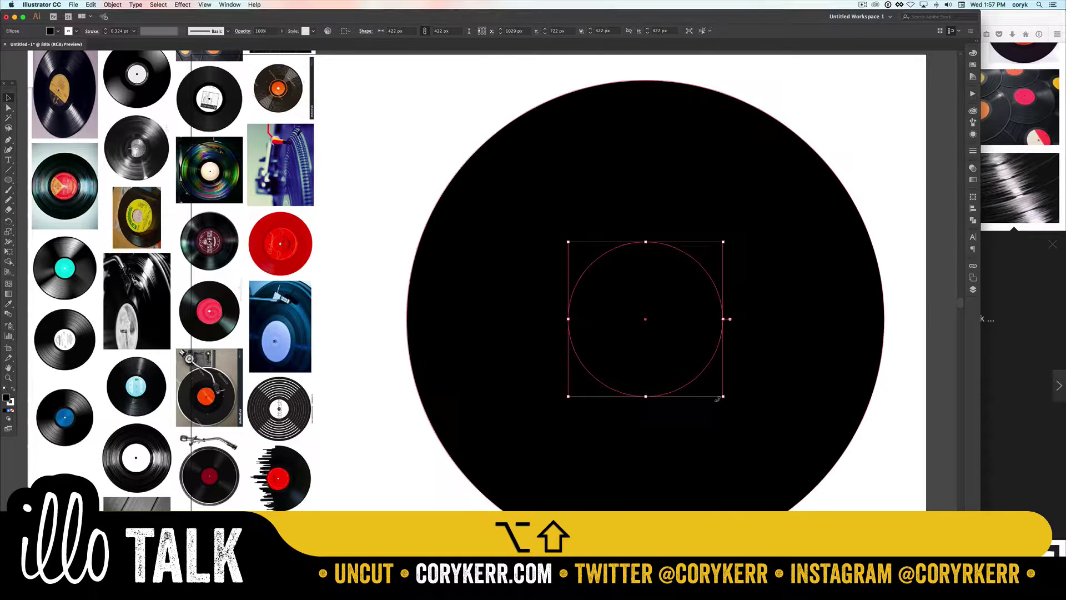
click(972, 52)
drag(891, 91, 936, 105)
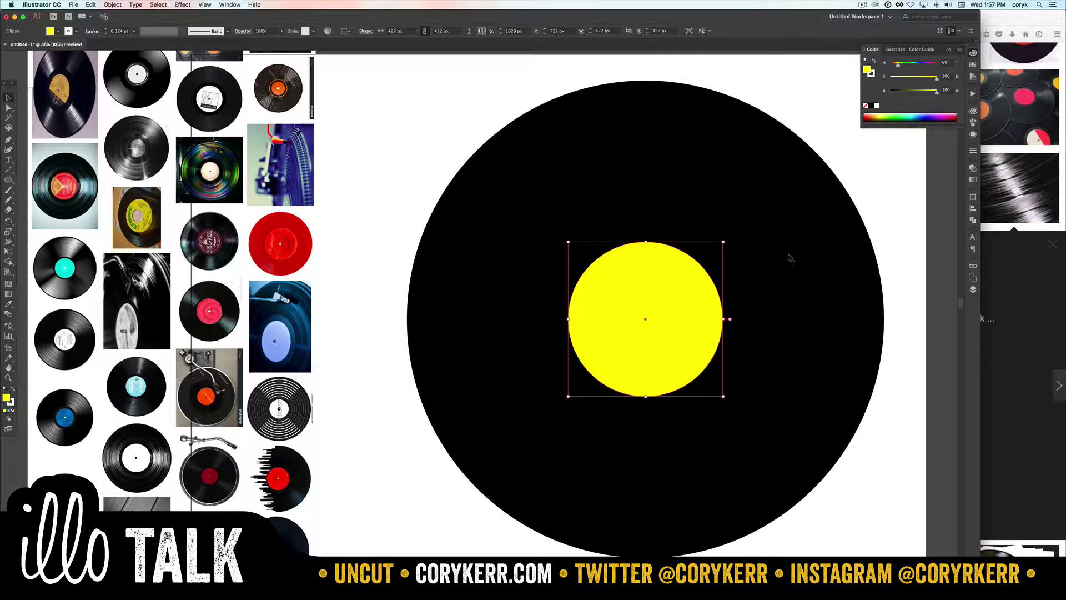
- Duplicate the yellow label circle in place, shrink the copy to about 28 px, and make it white without a stroke
key(super+f)
key(alt+super+f)
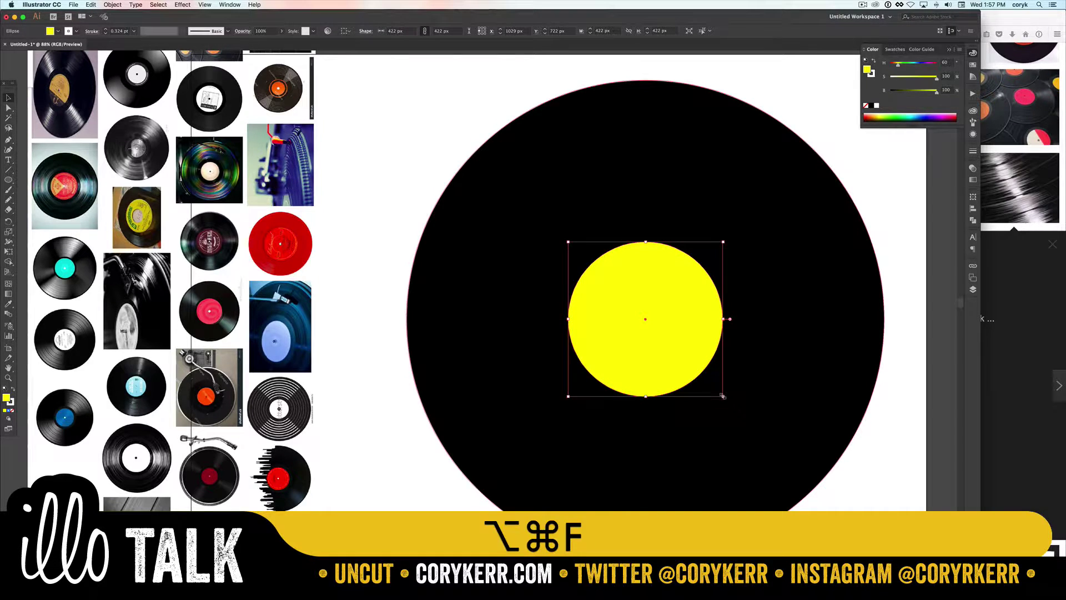
drag(723, 396, 649, 322)
scroll(649, 322, down, 3)
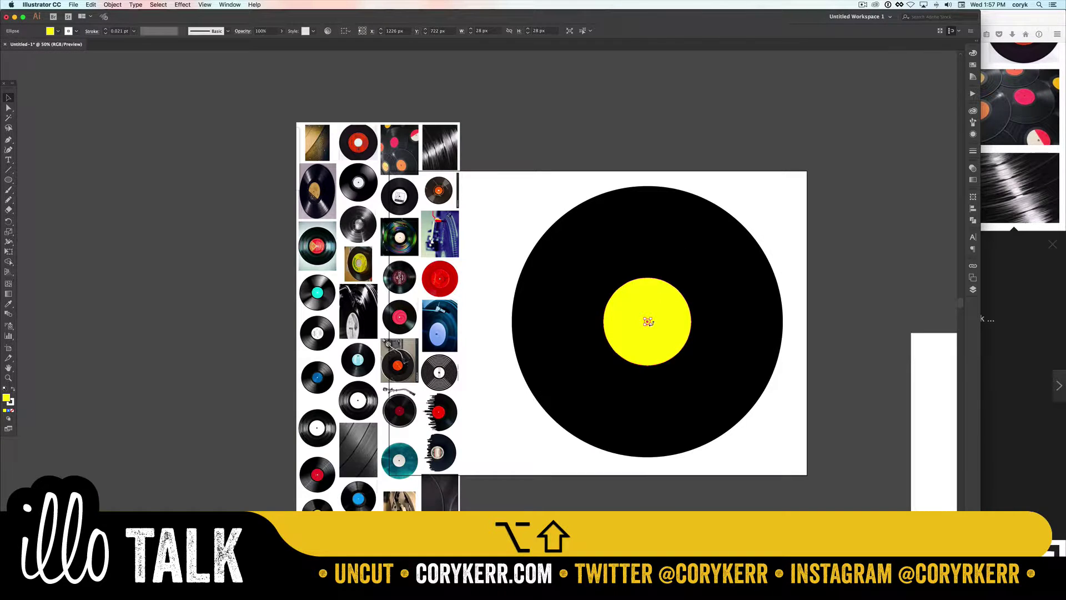
key(super+0)
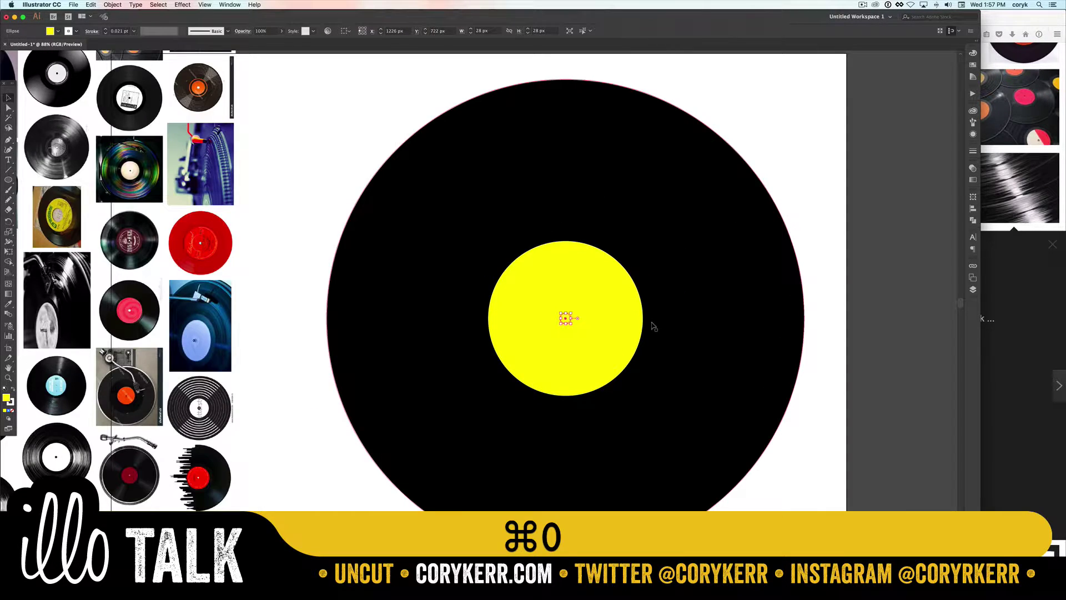
key(v)
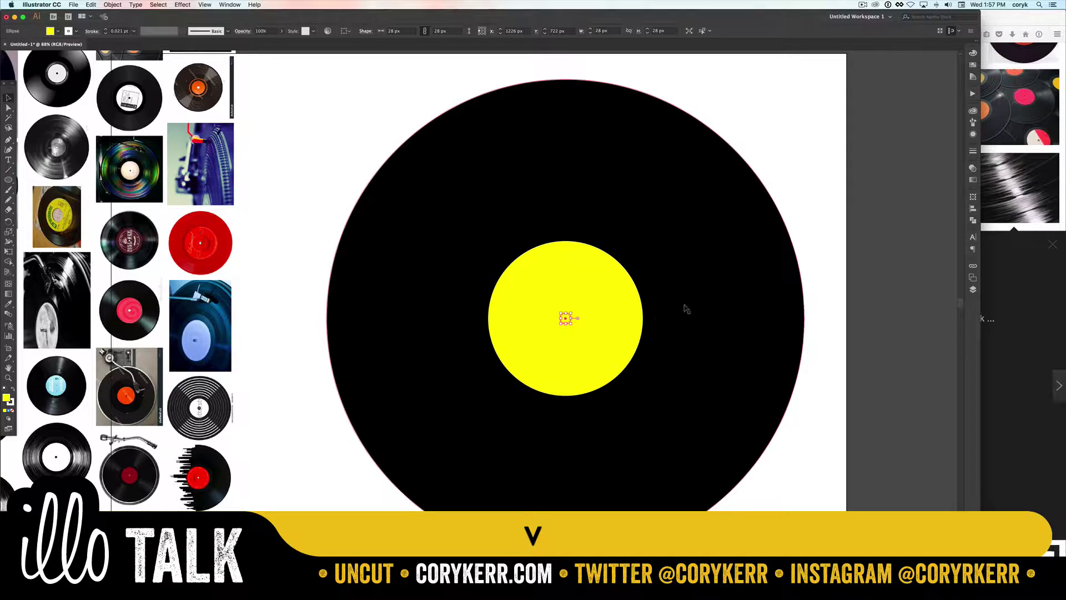
key(i)
click(814, 175)
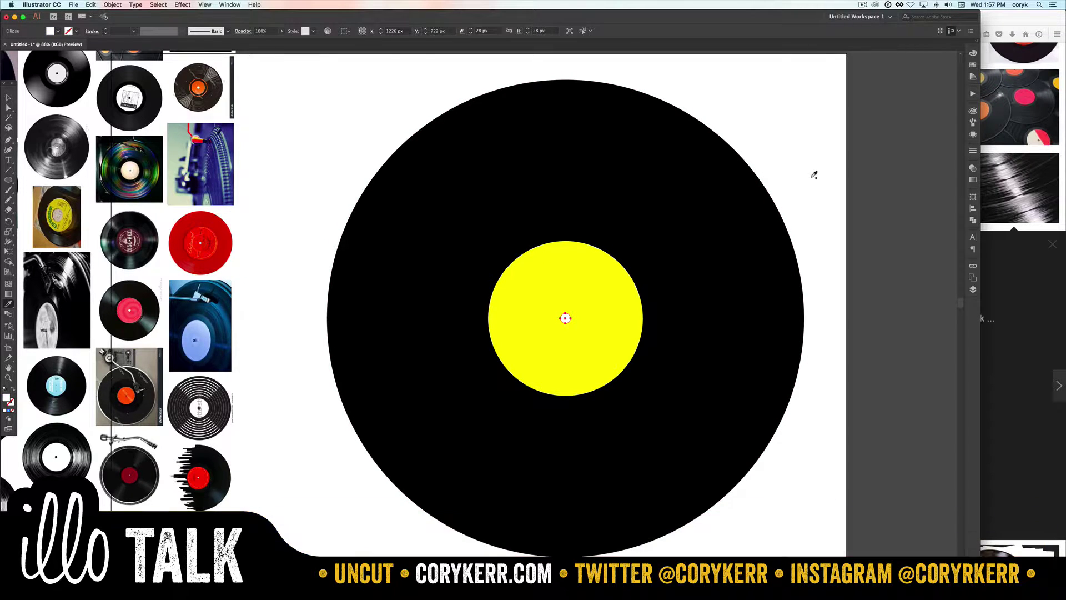
- Duplicate the small white centre circle in front and offset the copy about 5 px down and to the right
key(v)
key(super+c)
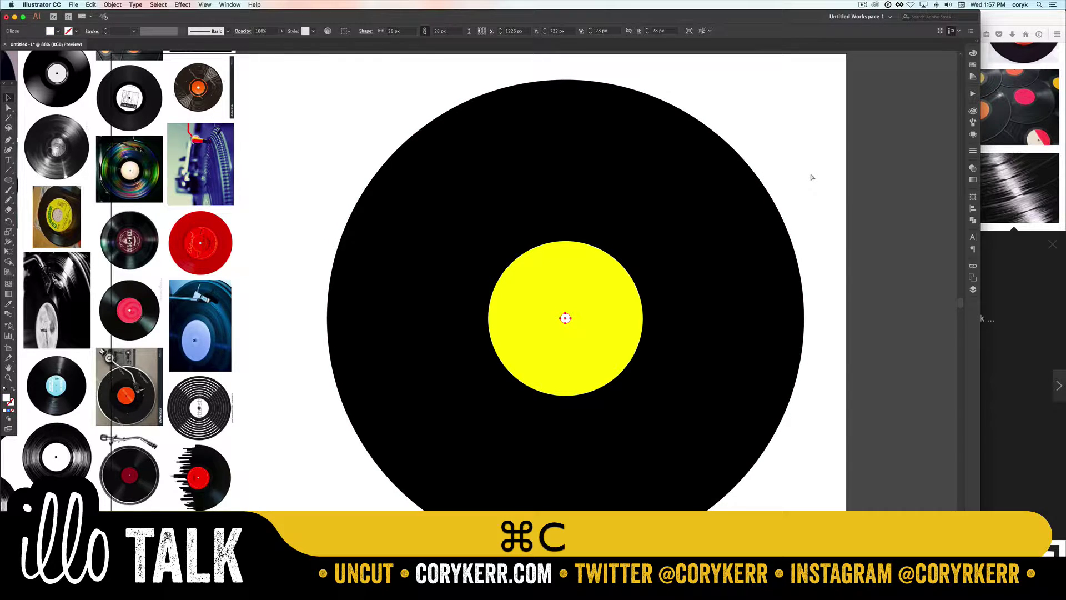
key(super+f)
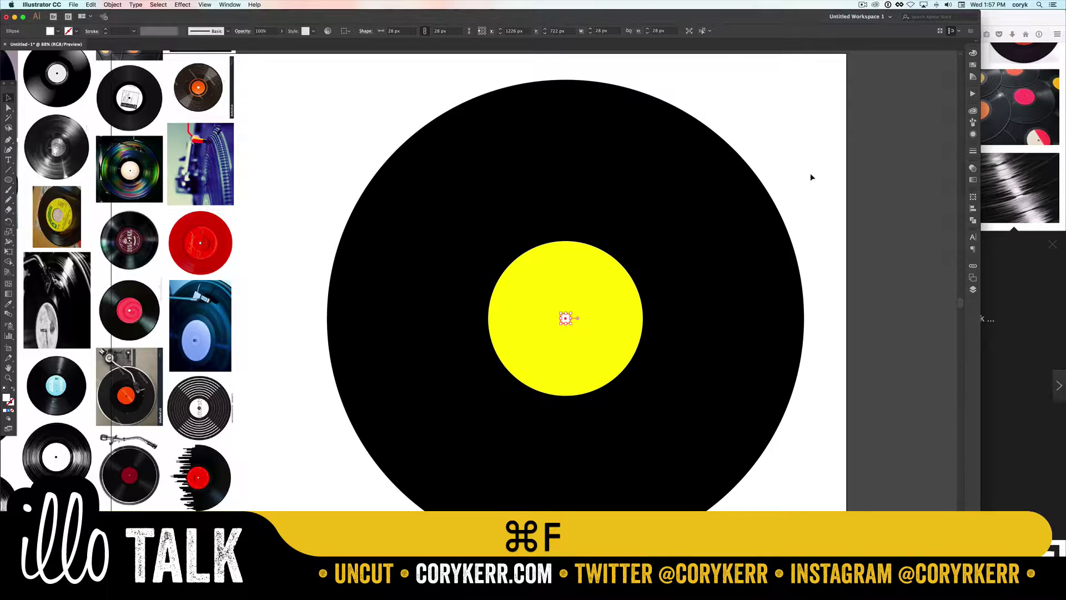
key(Down)
key(Right)
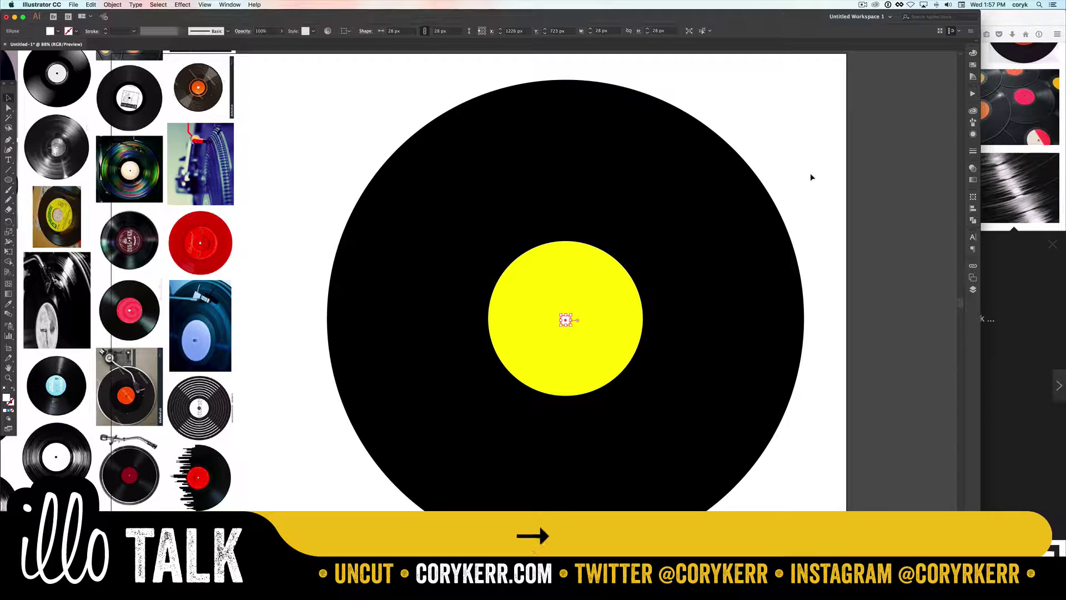
key(z)
drag(542, 302, 597, 342)
key(v)
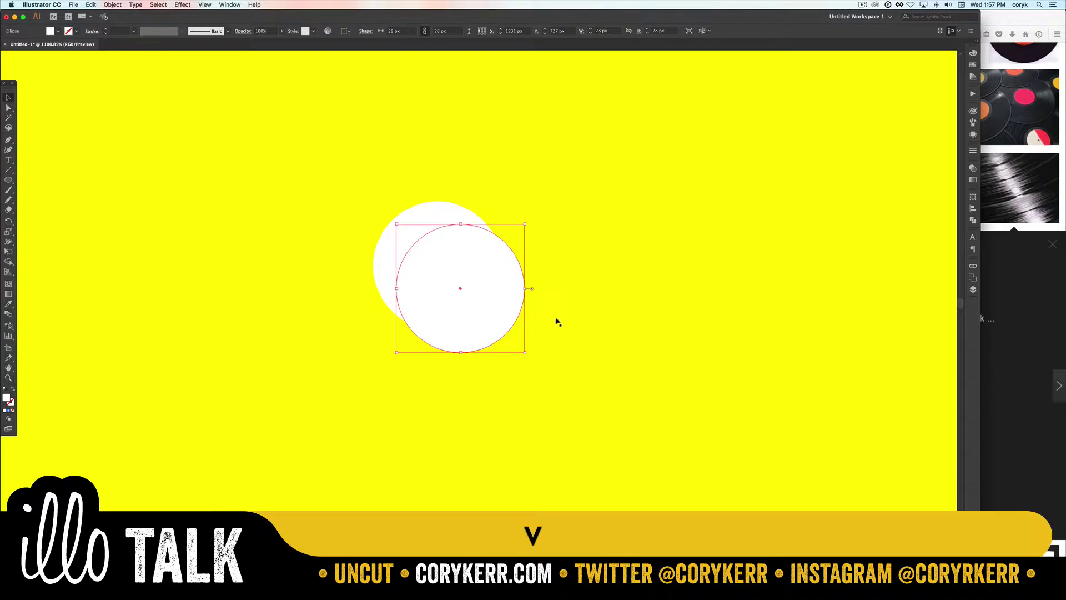
- Remove the offset copy's part outside the original white circle with the Shape Builder tool
shift+click(410, 229)
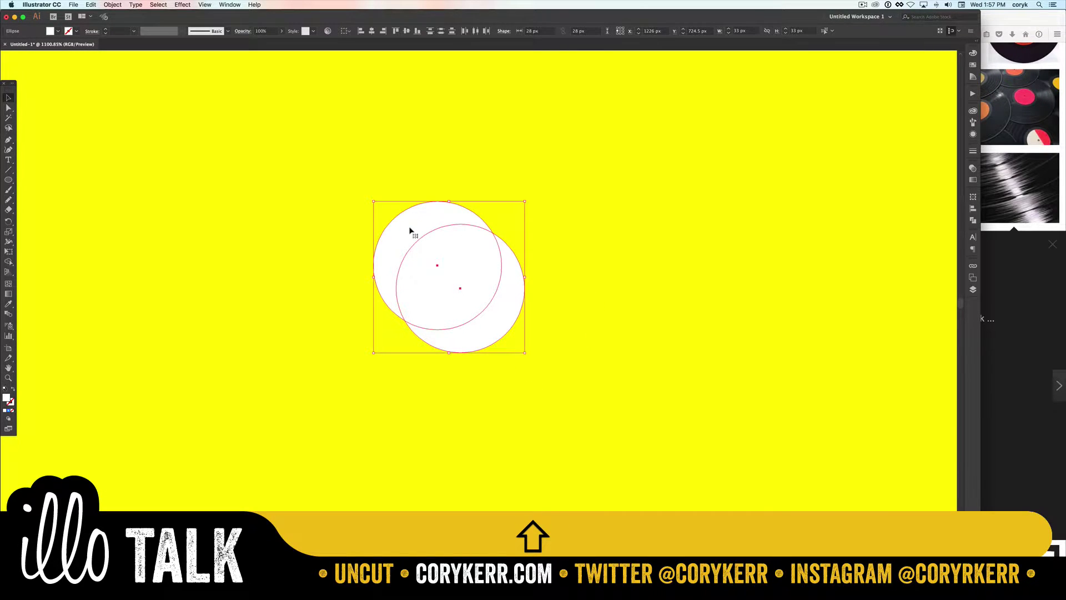
key(m)
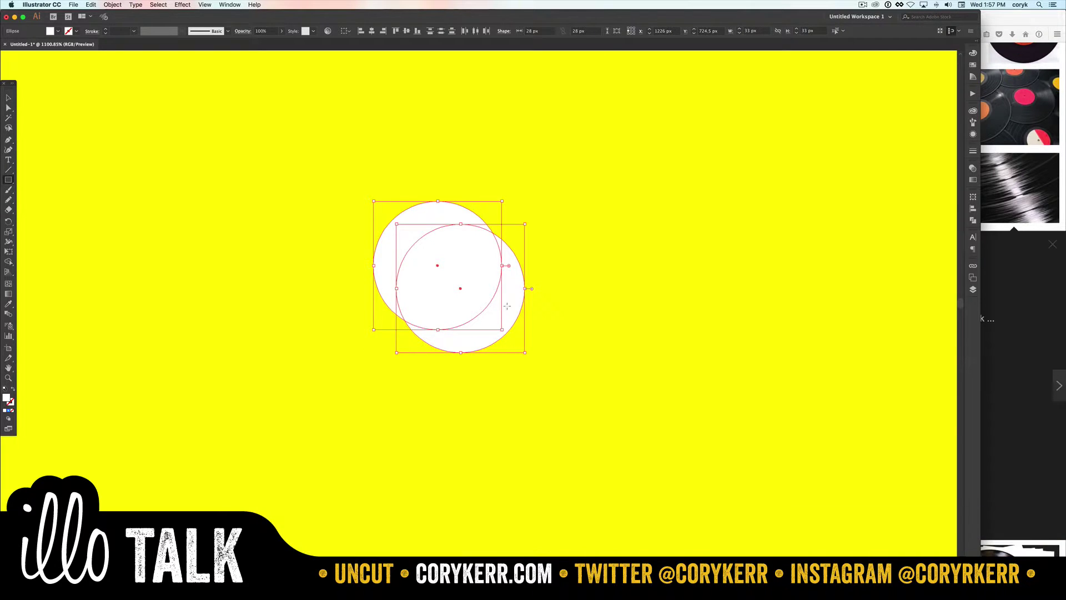
key(shift+m)
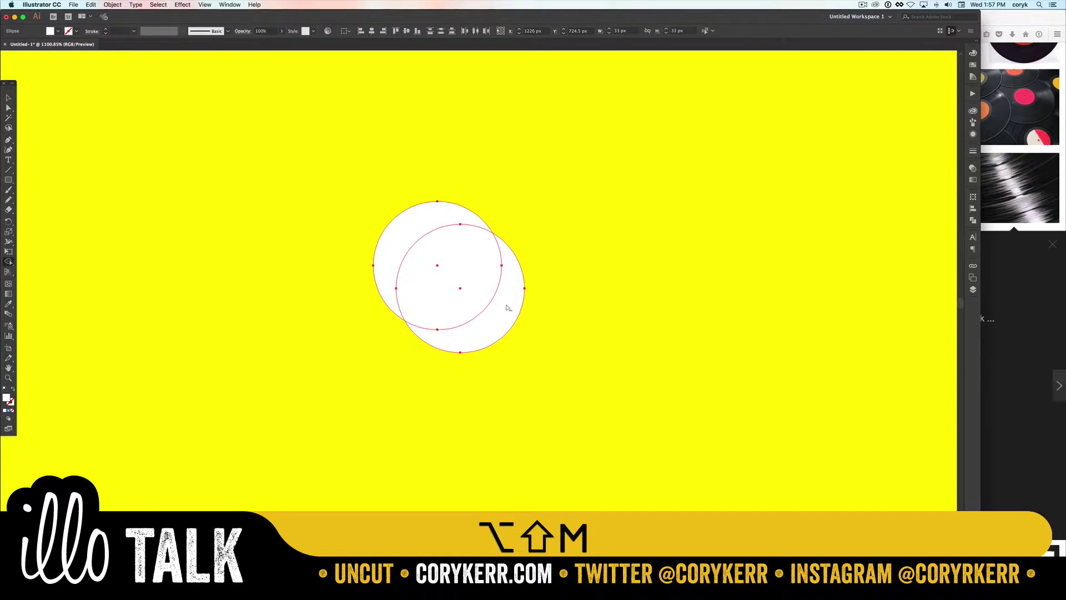
alt+click(515, 317)
key(v)
- Fill the back shape of the centre hole black to form a crescent shadow, and deselect it
click(525, 316)
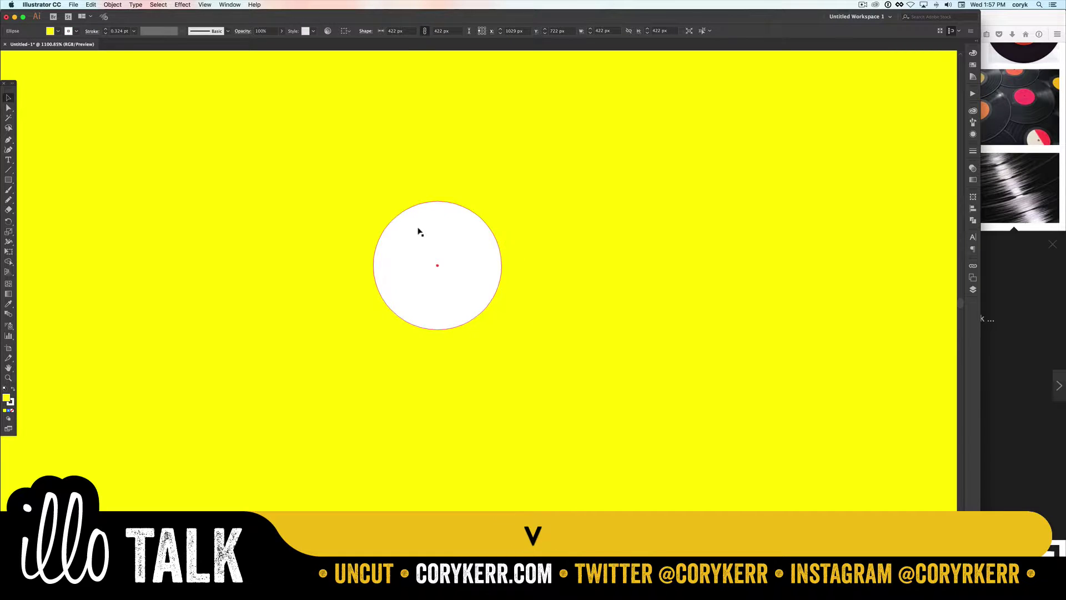
click(419, 232)
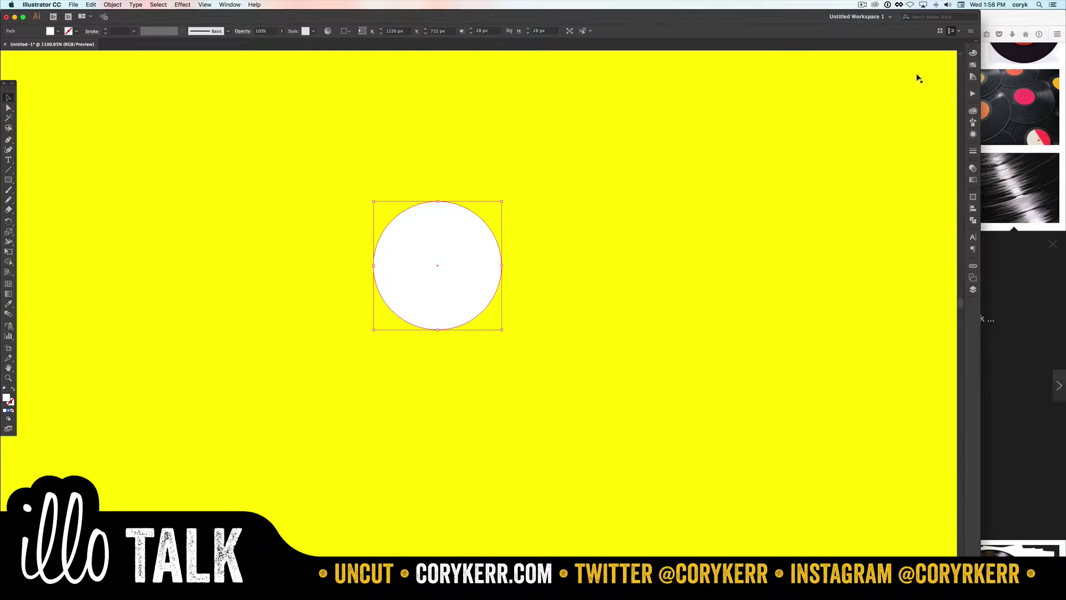
click(972, 54)
drag(909, 95, 866, 98)
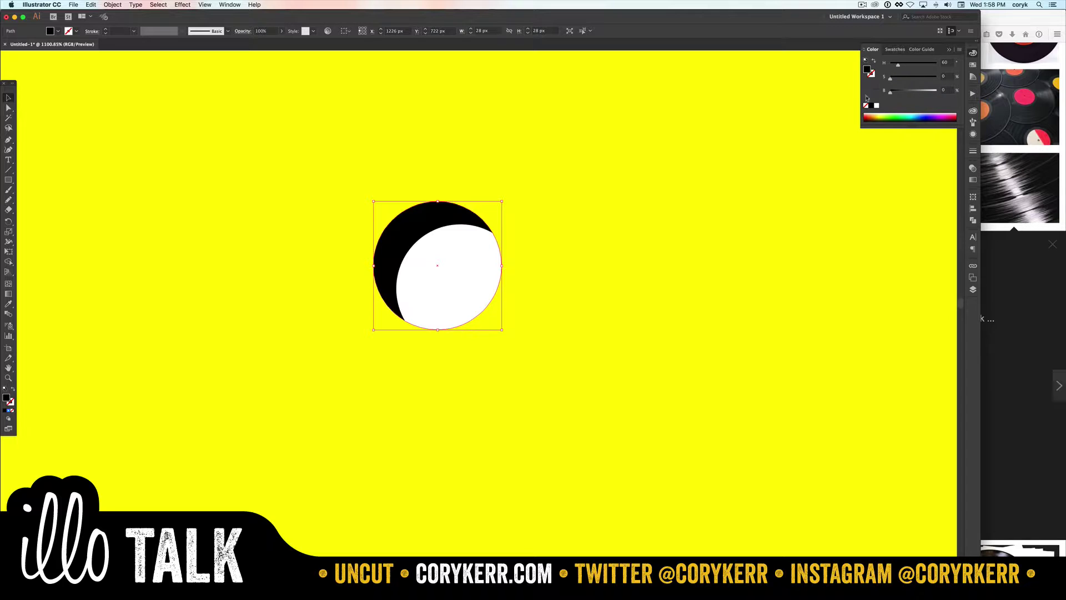
key(super+0)
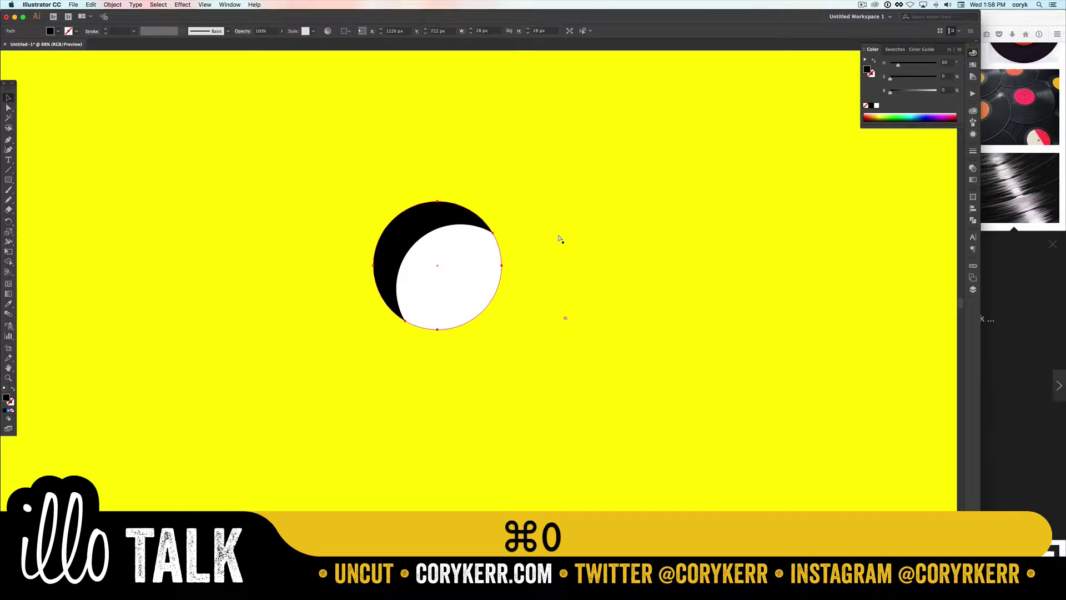
click(793, 173)
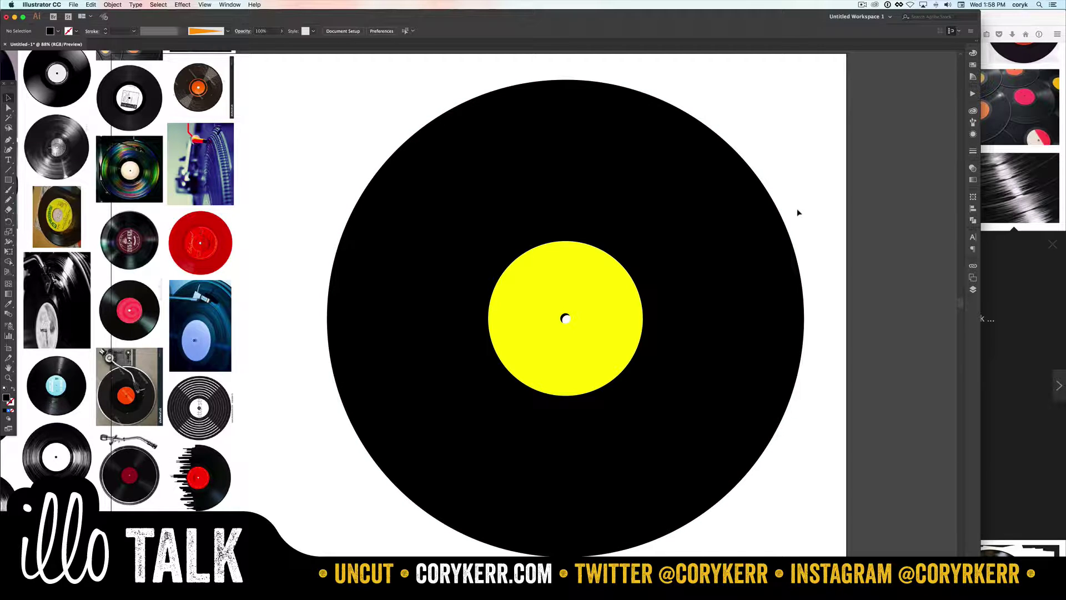
- Duplicate the large black disc in front and scale the copy about its centre to about 1268 px
click(783, 263)
key(super+c)
key(super+f)
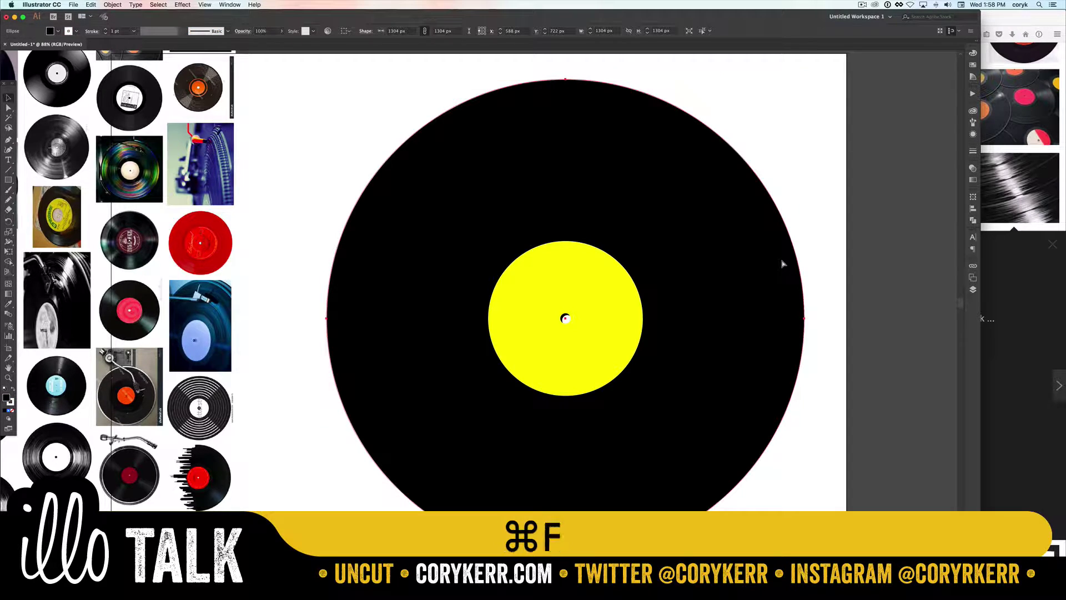
key(alt+shift)
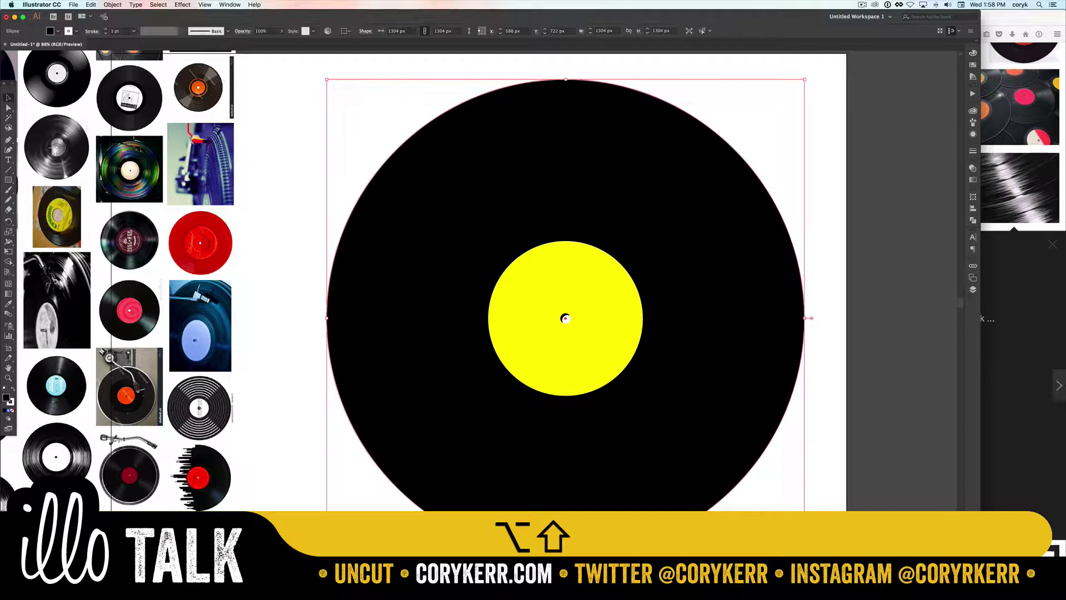
drag(804, 318, 798, 318)
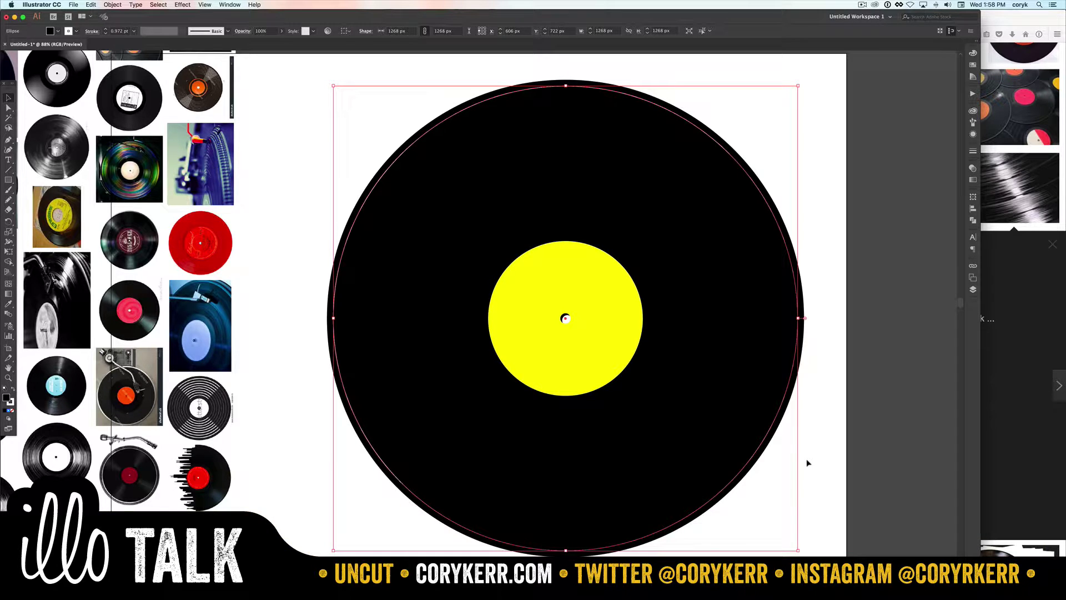
- Remove the fill from the scaled circle copy, leaving only its thin white stroke, and deselect it
key(slash)
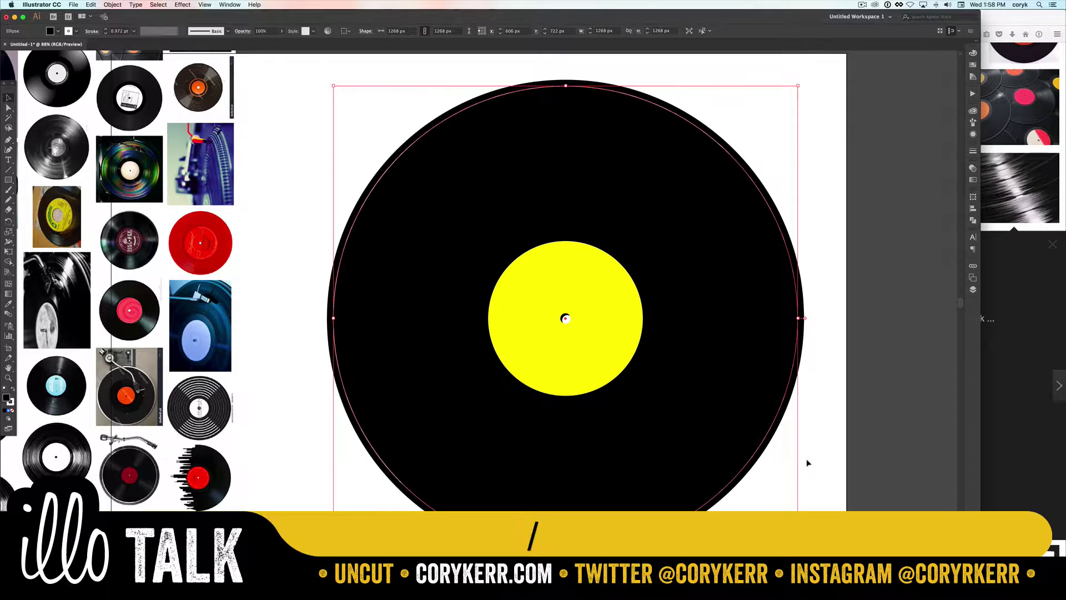
click(807, 458)
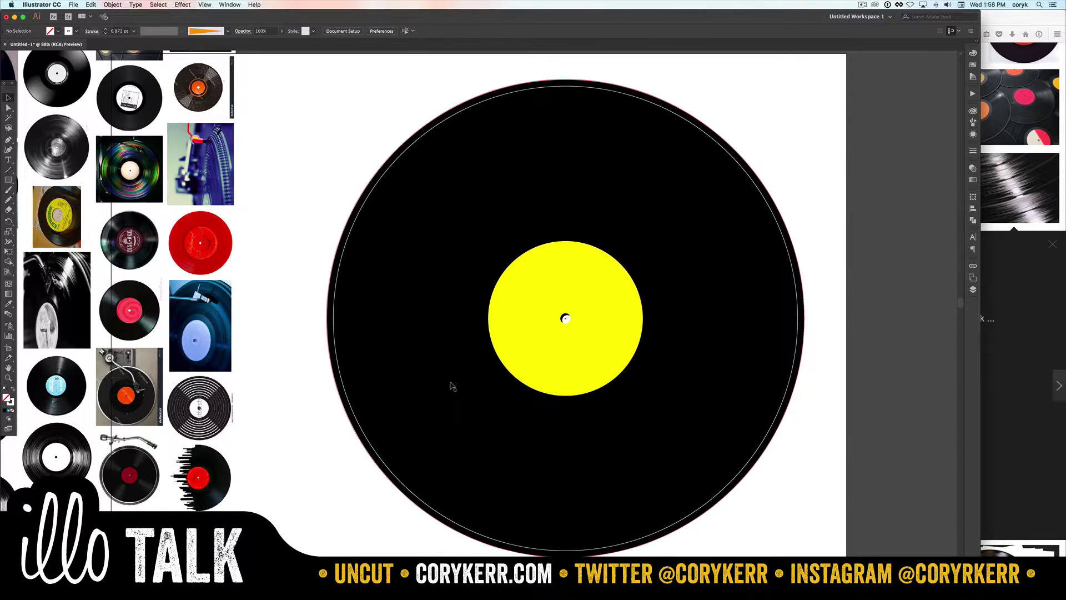
- Add anchor points at the upper left and upper right of the thin white ring and delete its top anchor point
scroll(407, 321, right, 2)
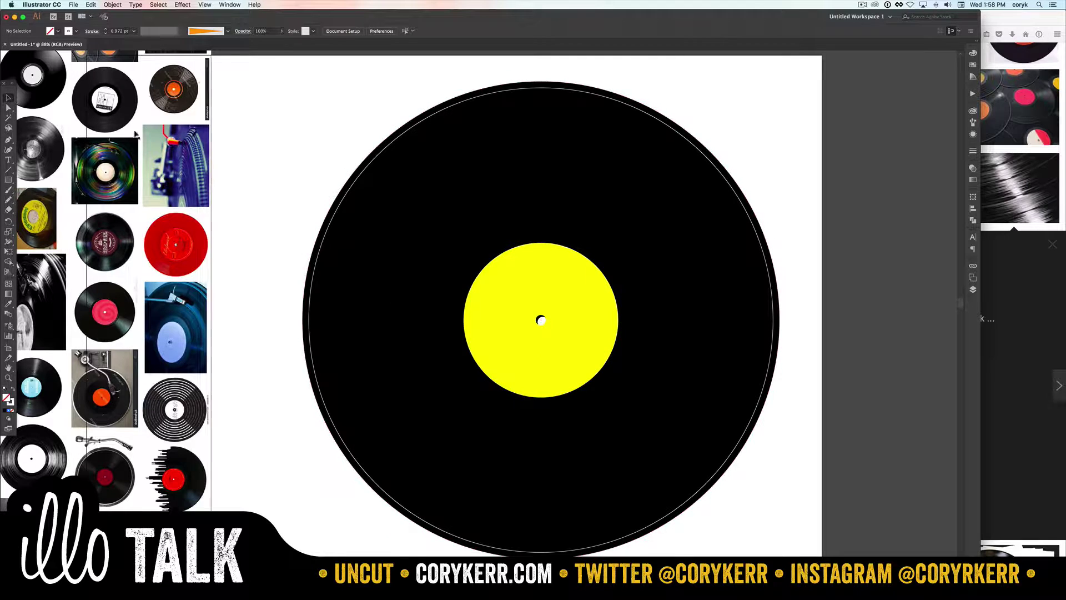
scroll(164, 99, left, 5)
scroll(163, 99, up, 3)
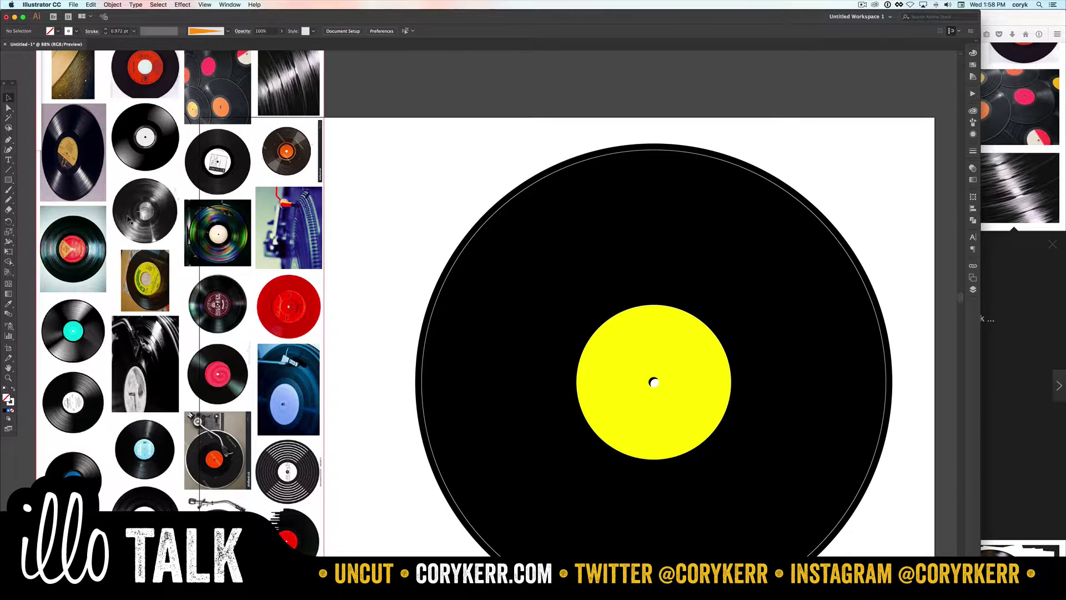
scroll(241, 270, down, 2)
scroll(241, 271, right, 3)
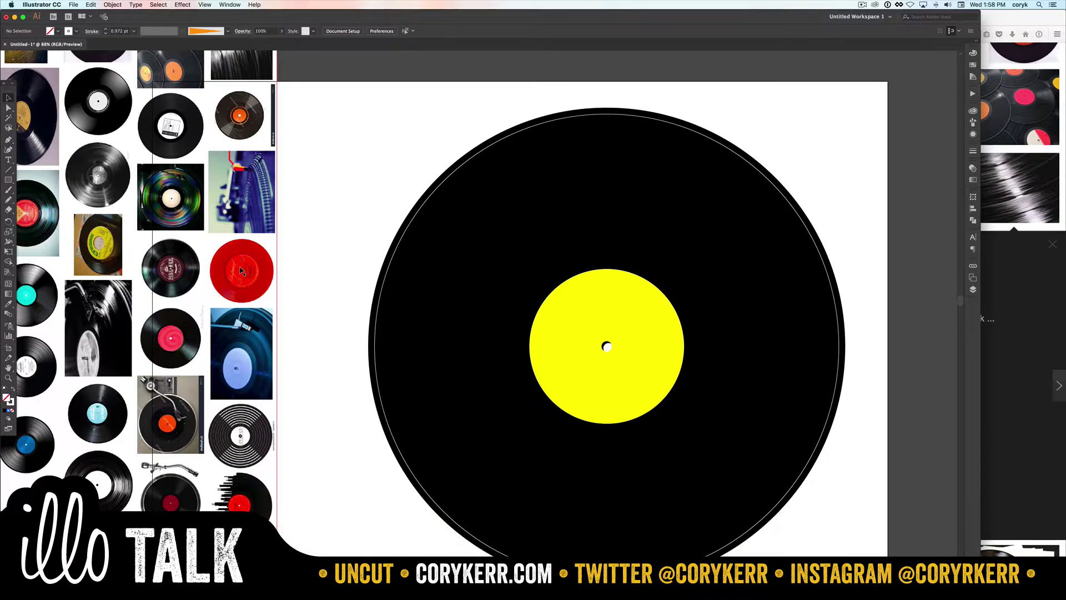
key(a)
click(604, 113)
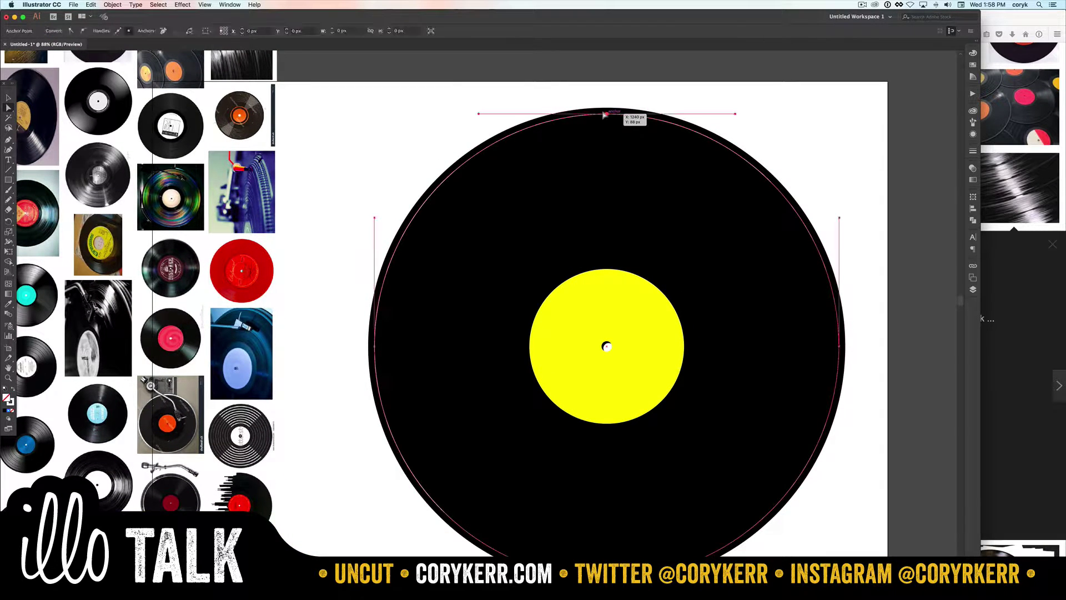
key(equal)
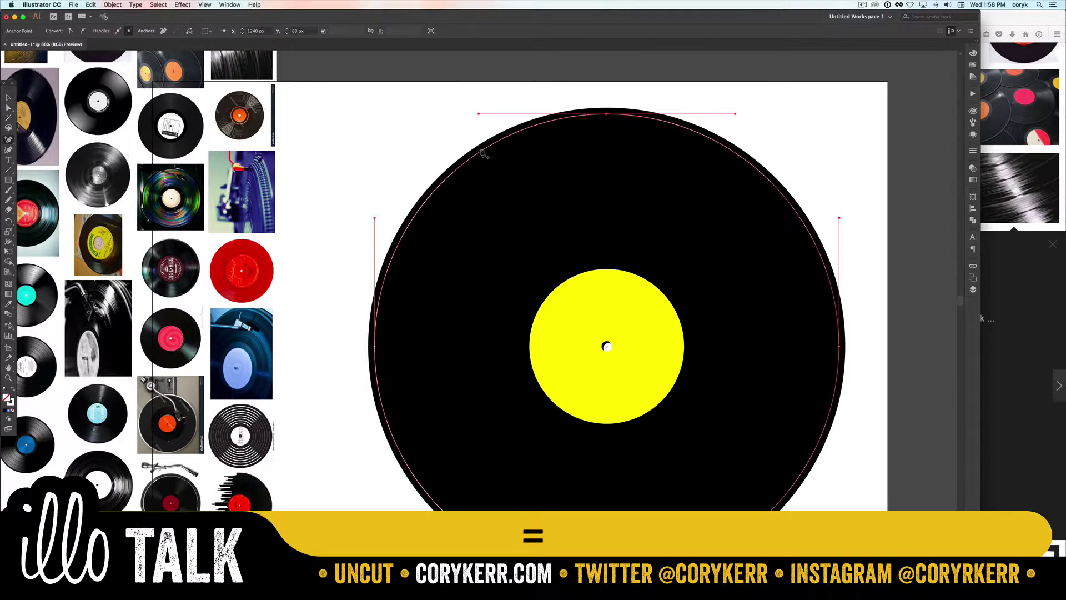
click(456, 168)
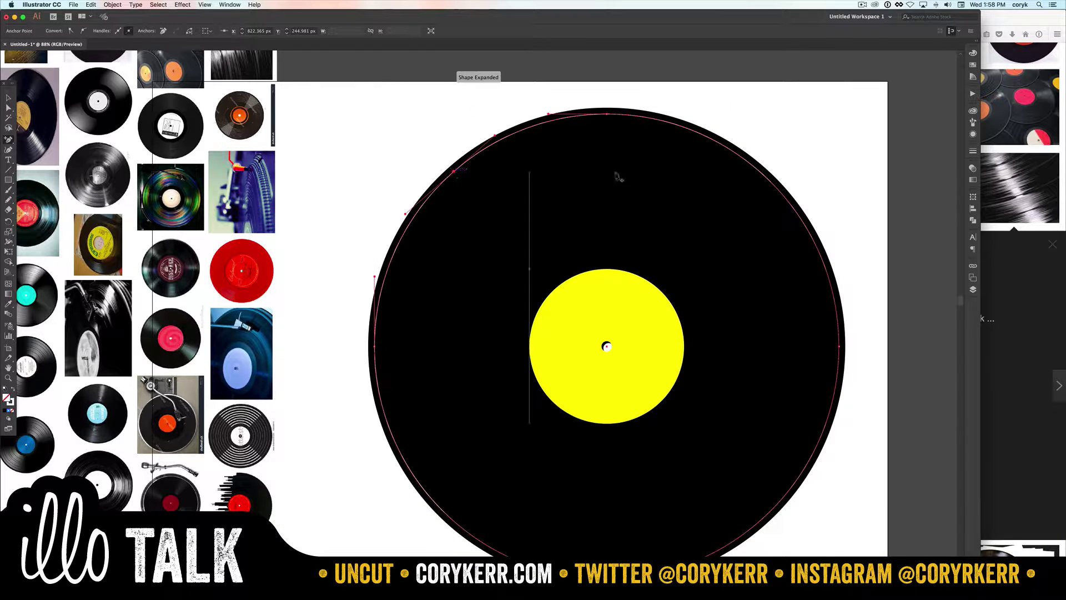
click(800, 219)
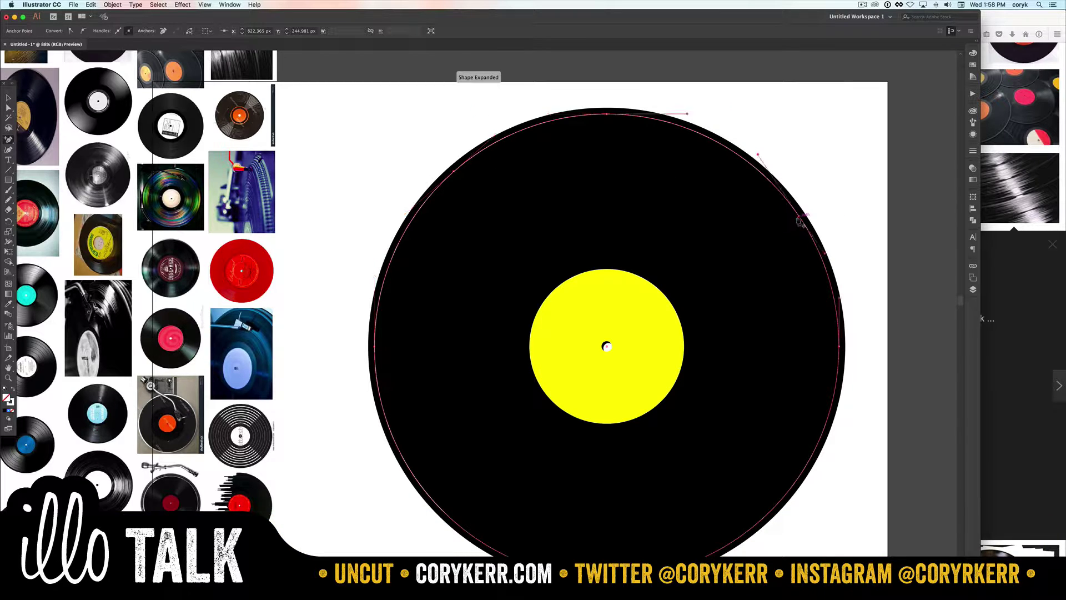
key(a)
click(606, 114)
key(BackSpace)
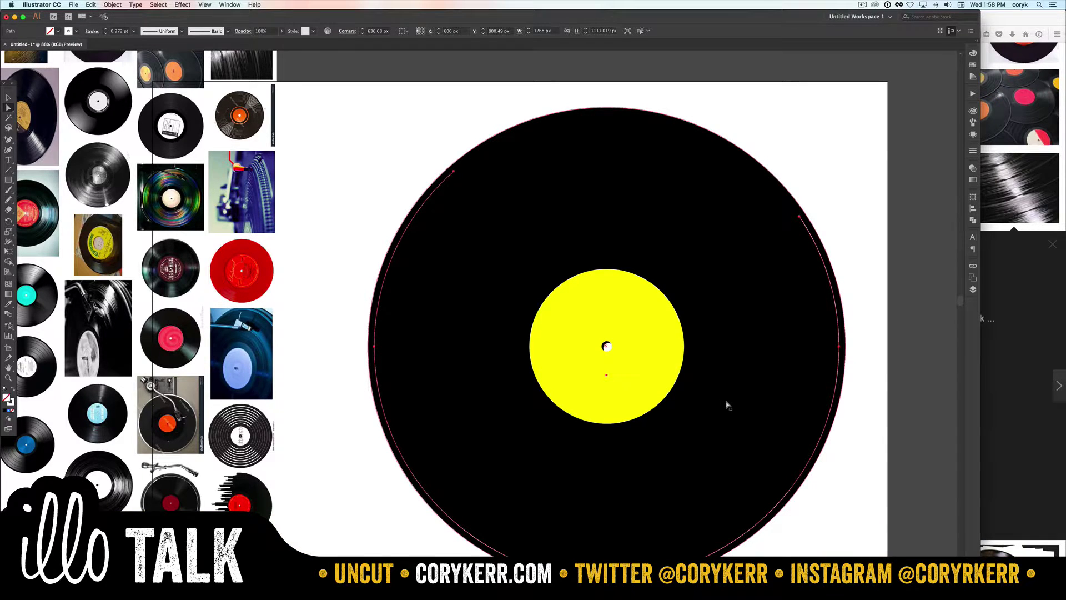
- Add anchor points at the lower right and lower left of the ring and delete its bottom anchor point
key(equal)
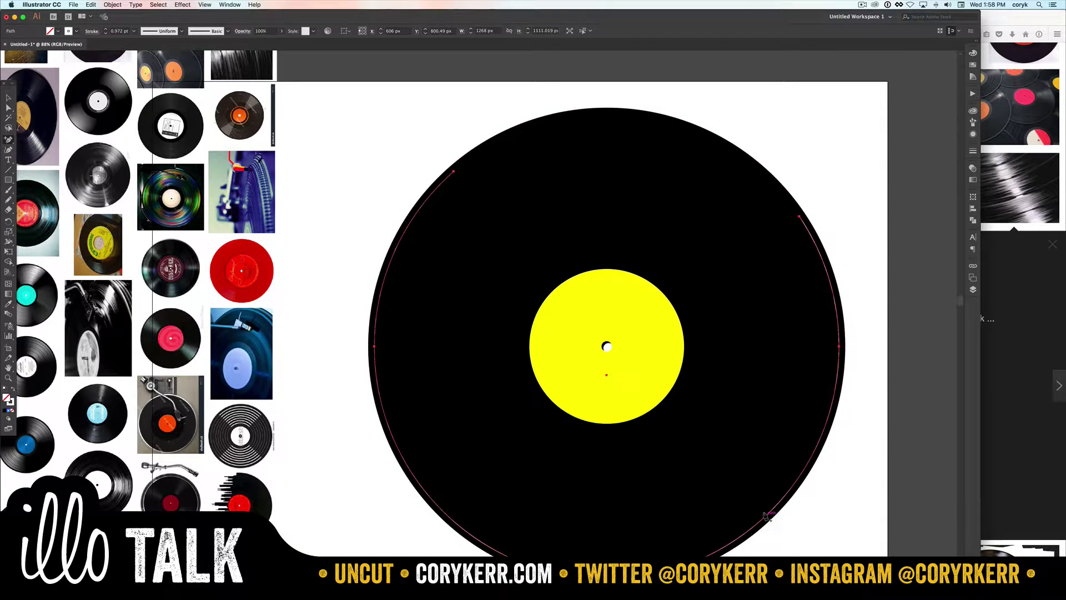
click(767, 515)
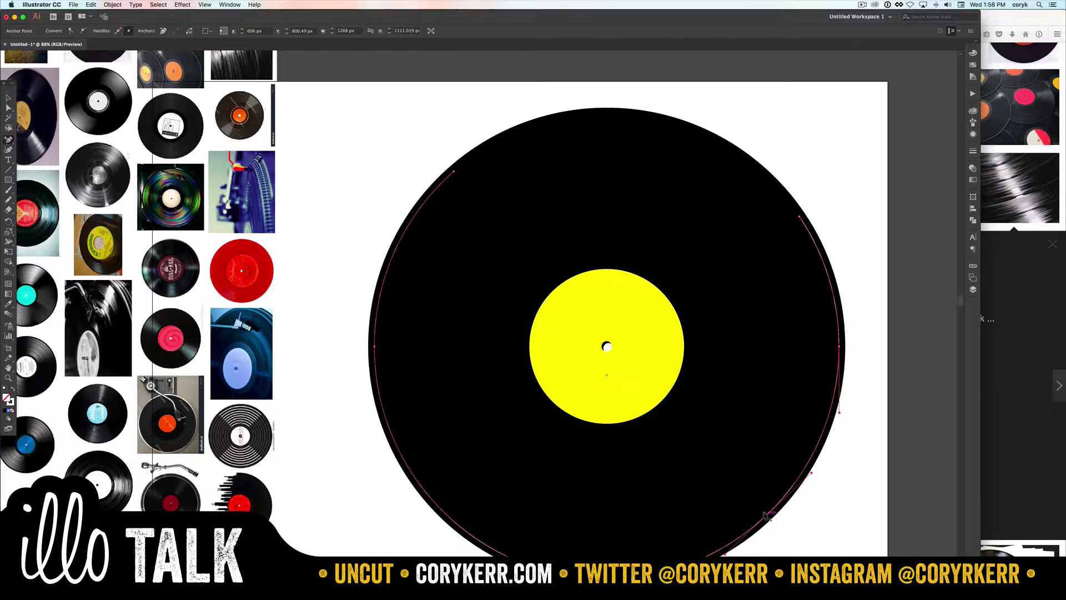
click(424, 492)
key(a)
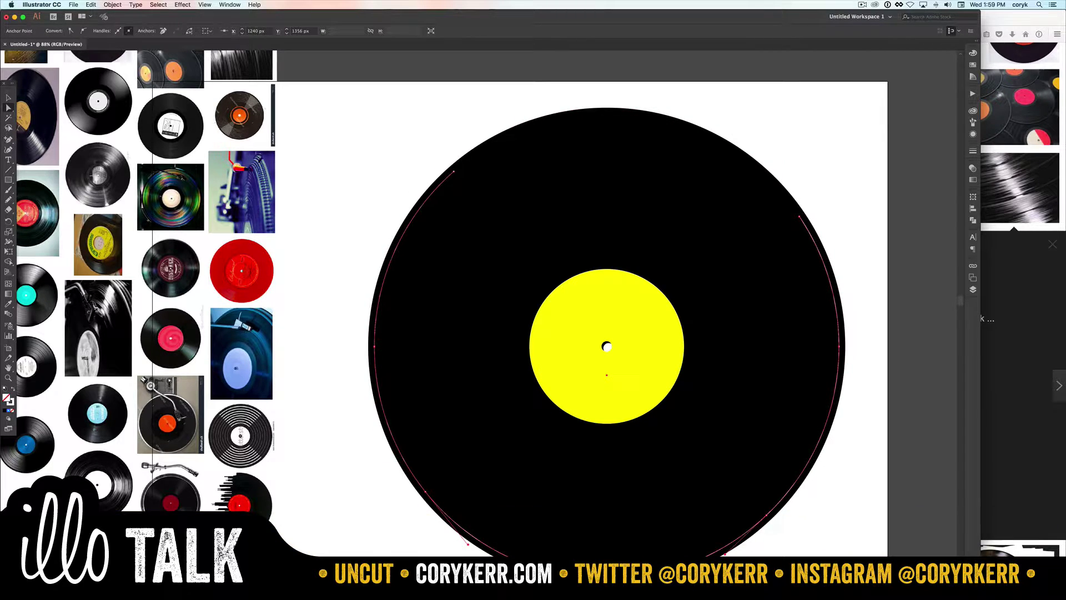
key(BackSpace)
- Select the right and left arcs together and make a blend between them
key(v)
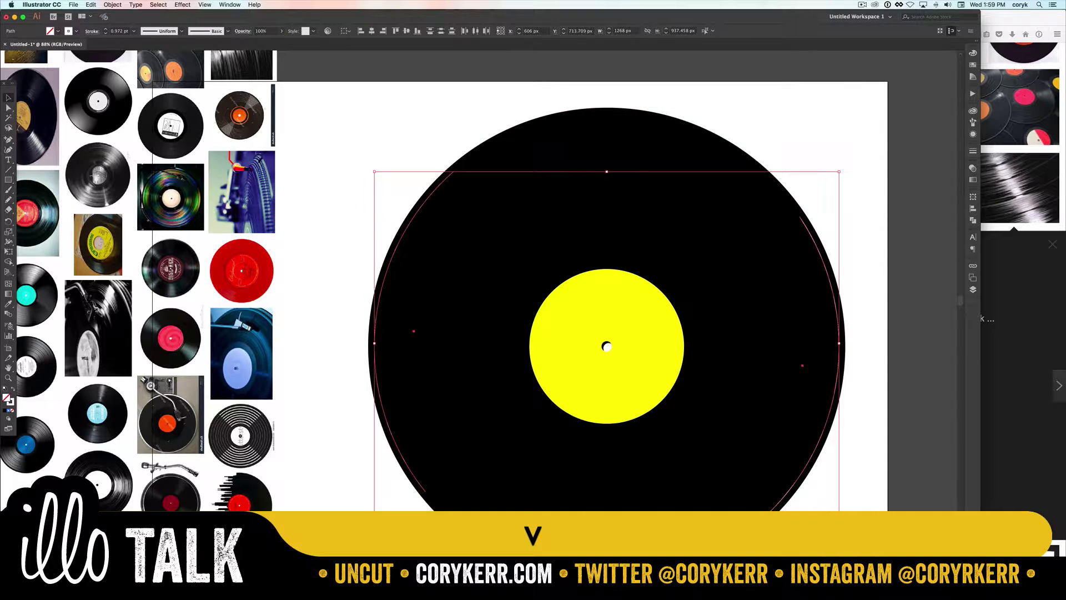
click(790, 459)
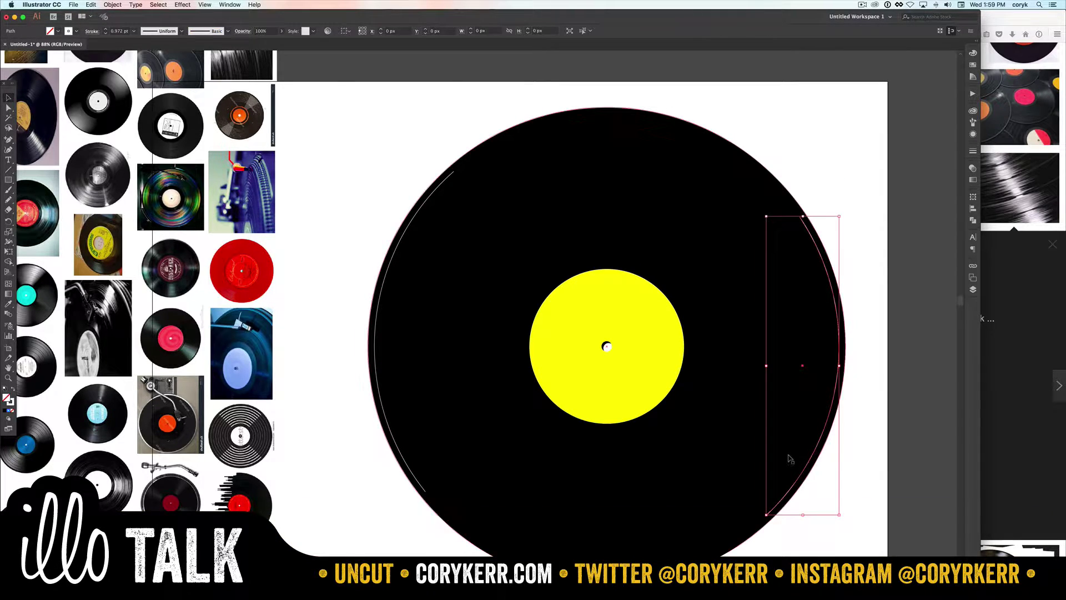
key(shift)
shift+click(374, 356)
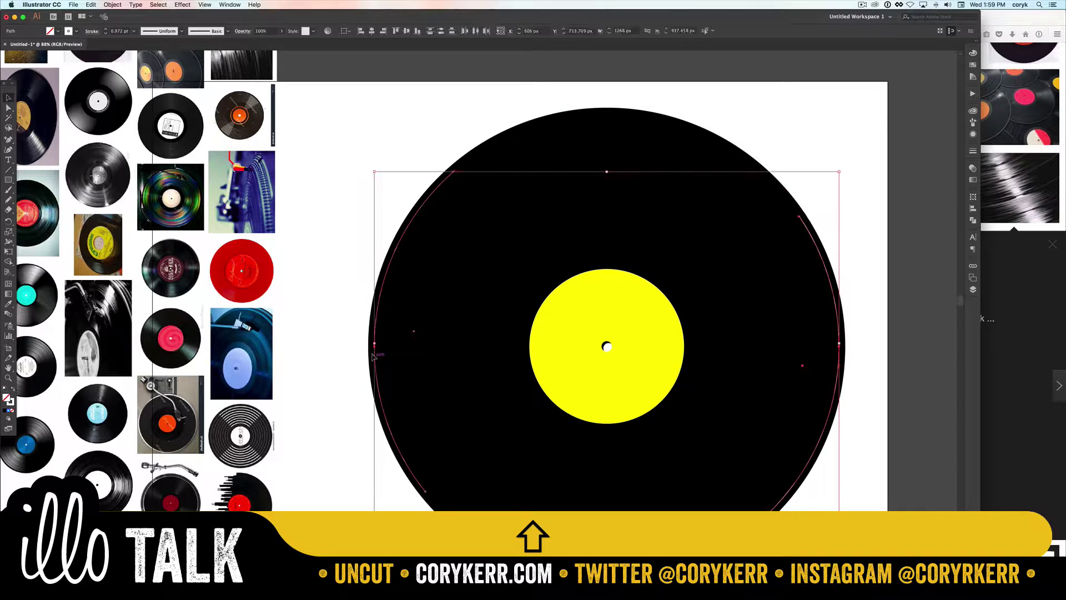
key(alt+super+b)
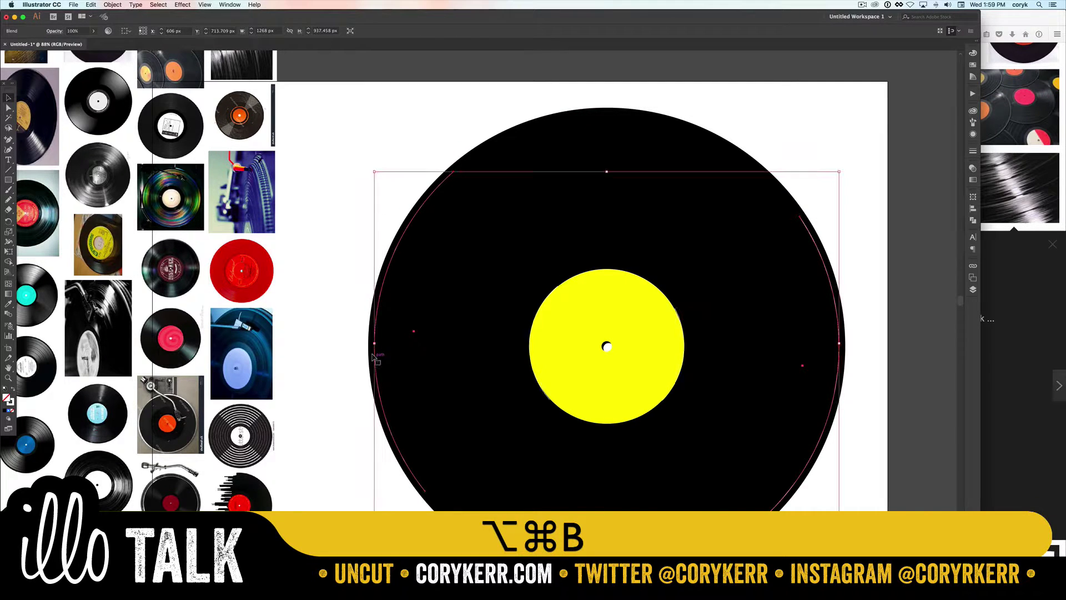
- Set the blend spacing to a Specified Distance of 5 px
click(112, 4)
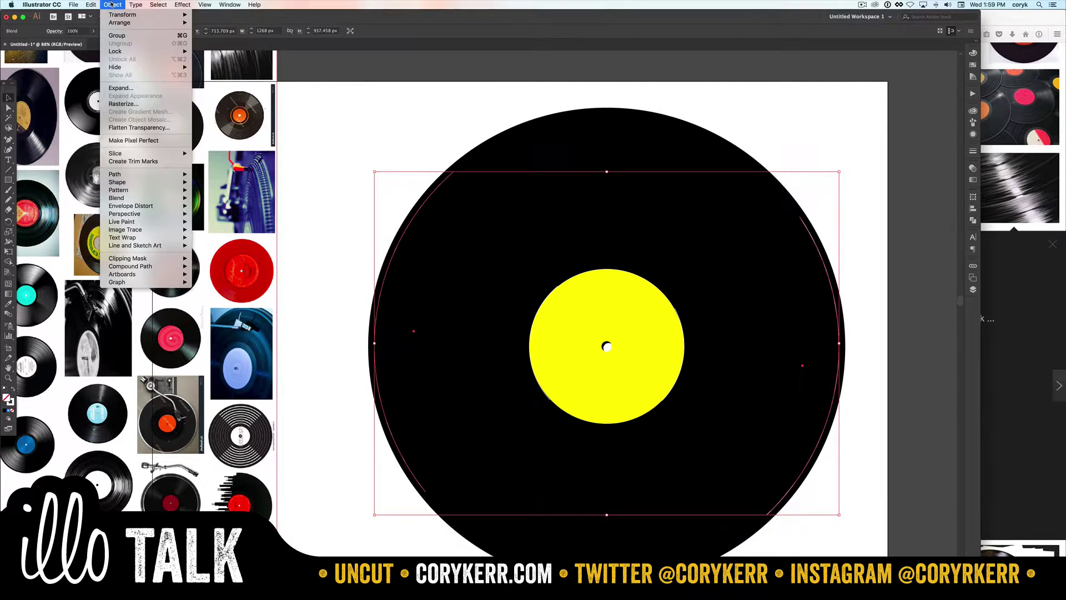
mouse_move(134, 199)
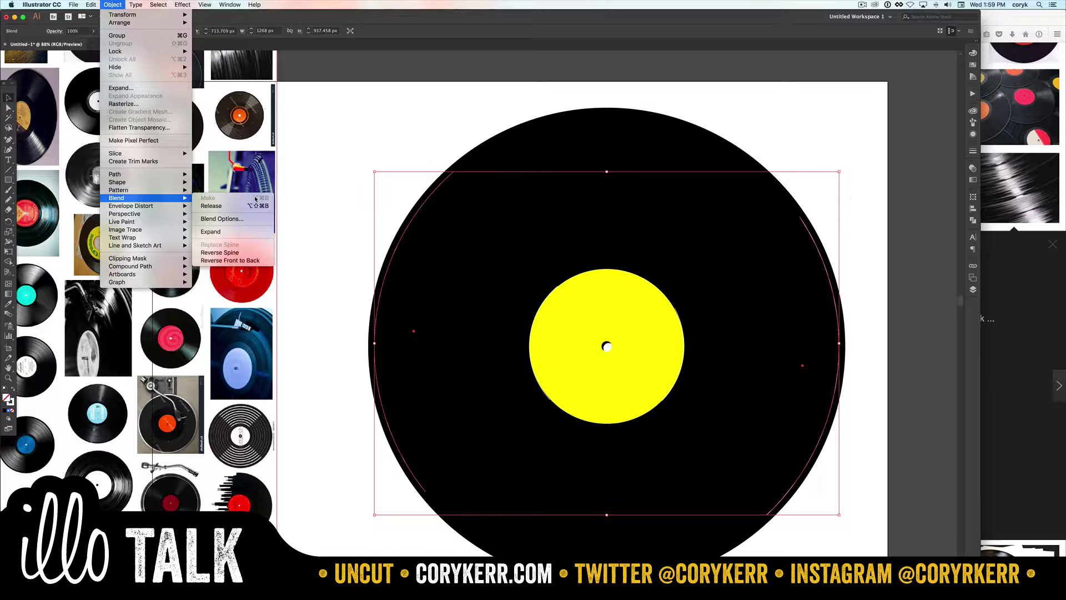
click(225, 219)
click(432, 186)
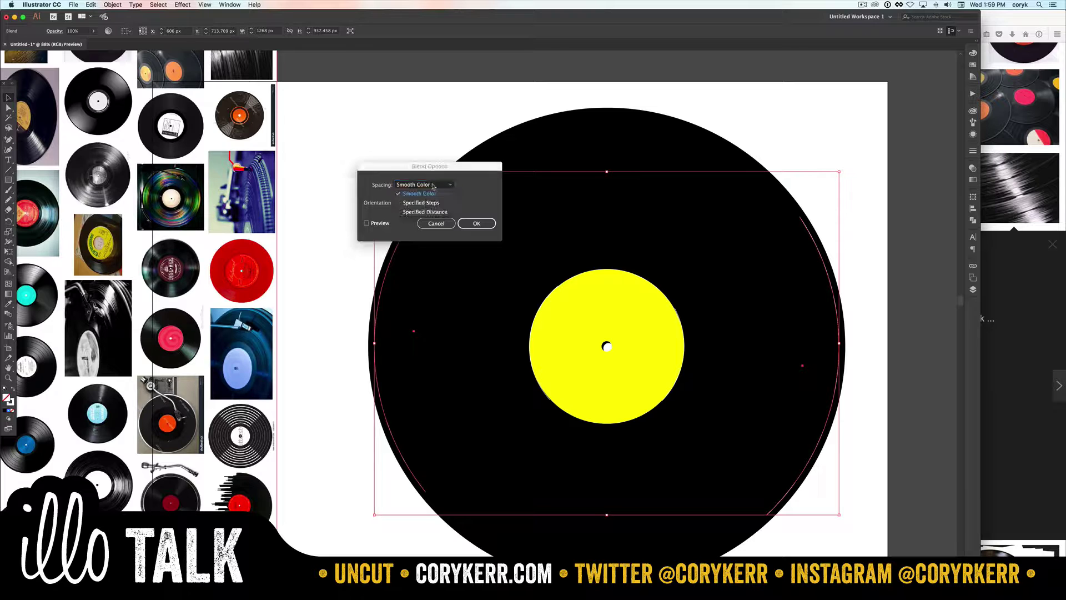
click(430, 204)
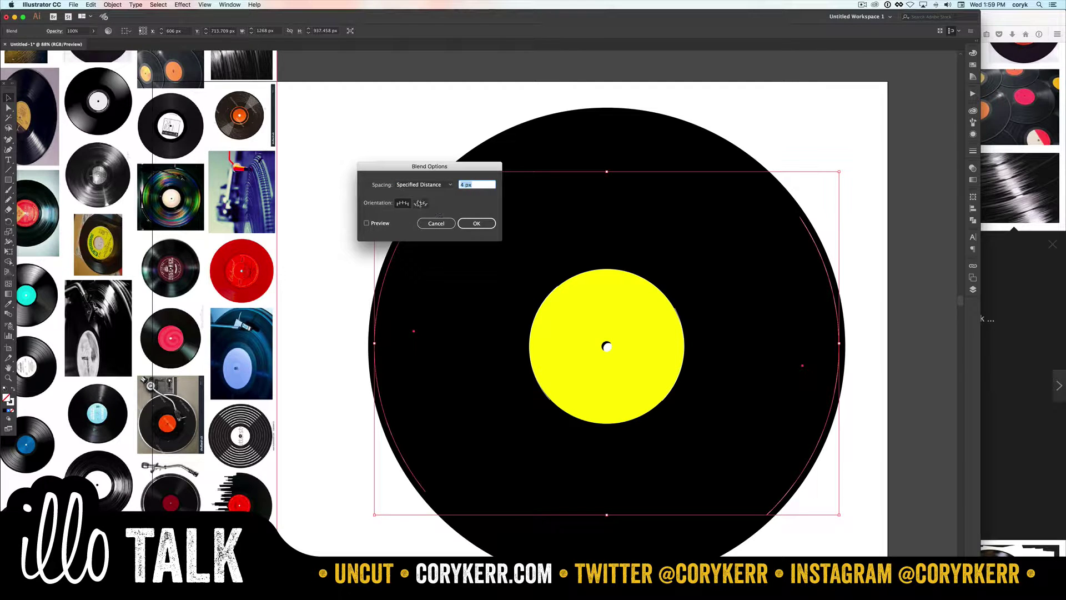
click(366, 223)
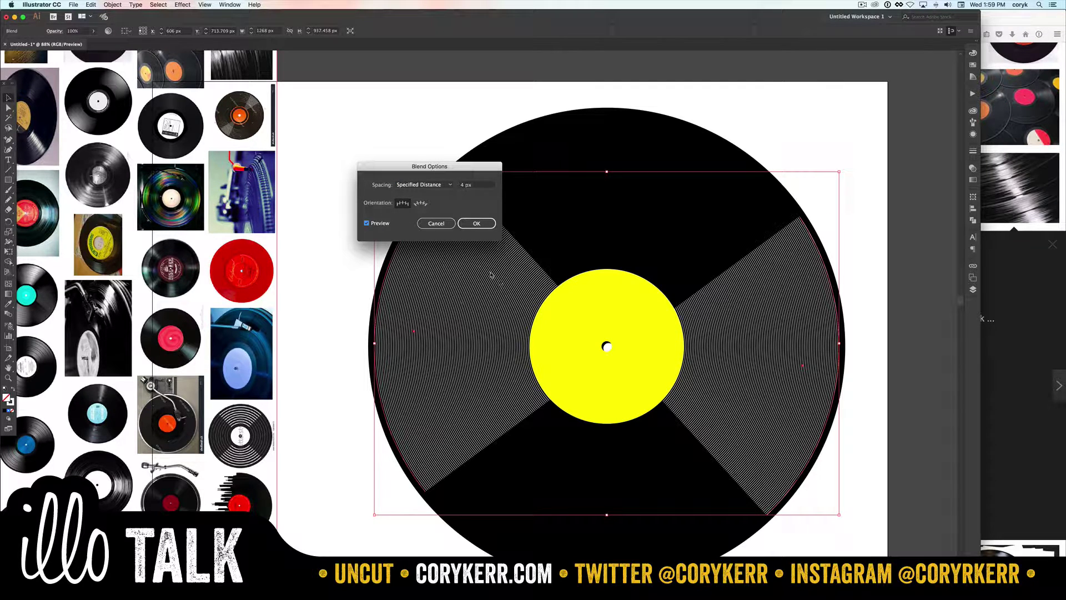
click(464, 185)
key(Up)
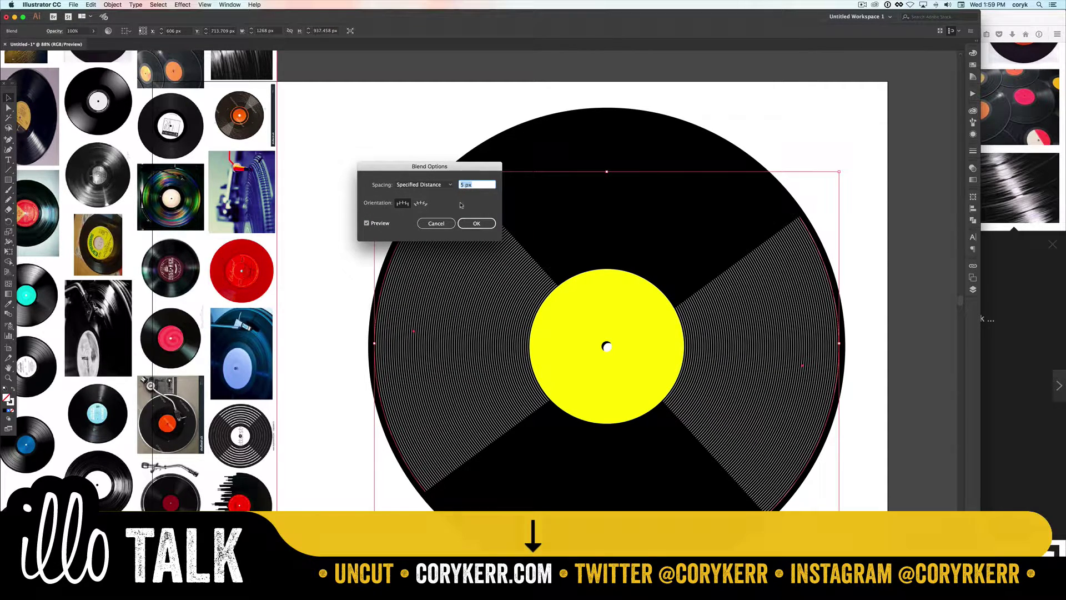
click(473, 223)
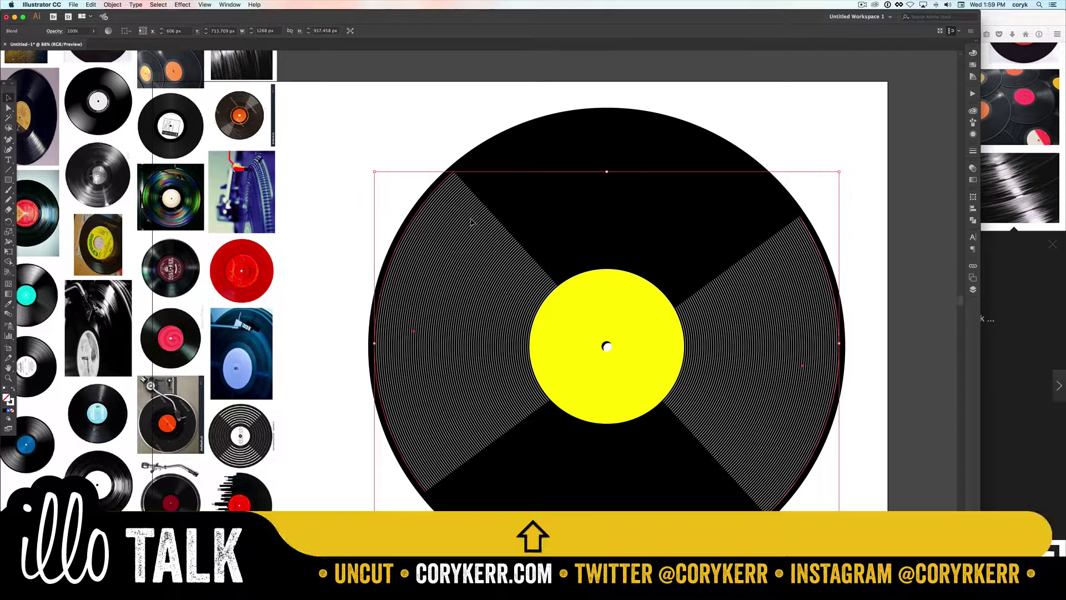
- Widen the left arc's stroke at its midpoint with the Width tool, just enough to keep the blended groove lines separate
key(shift+w)
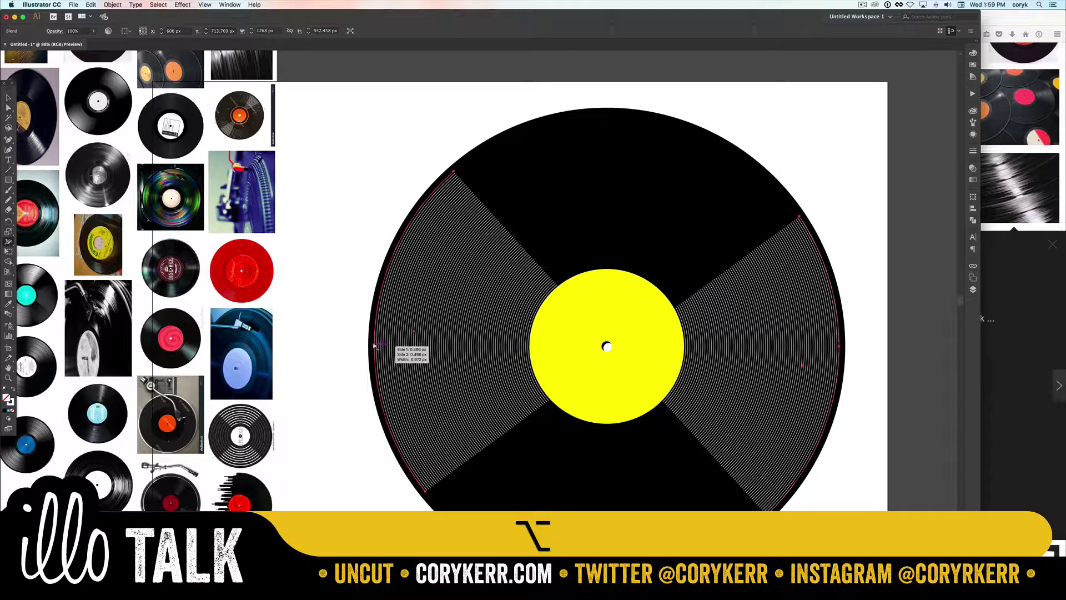
drag(373, 345, 376, 345)
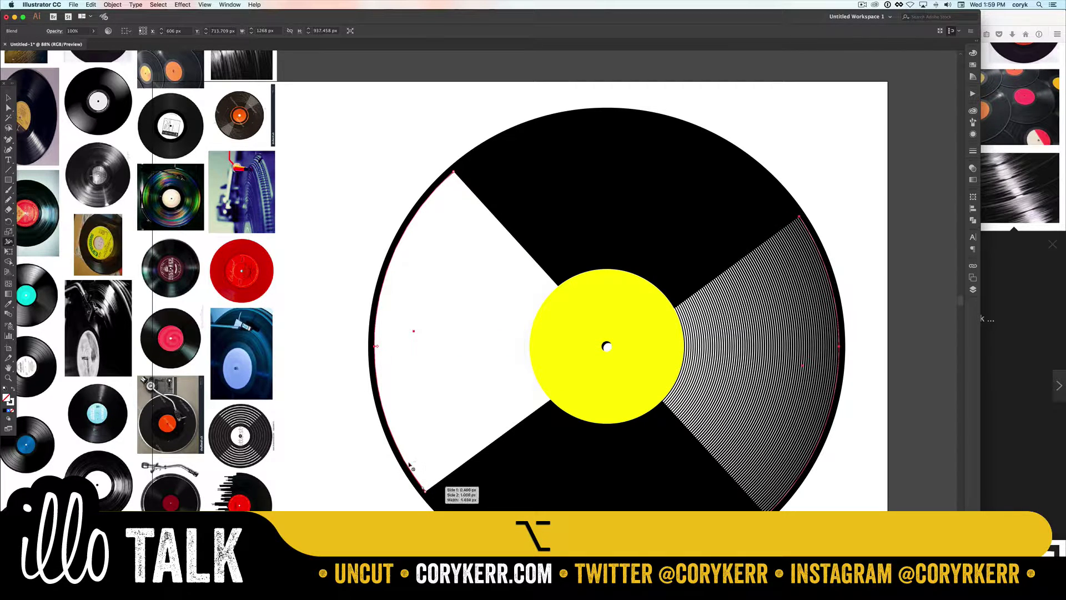
drag(423, 491, 419, 496)
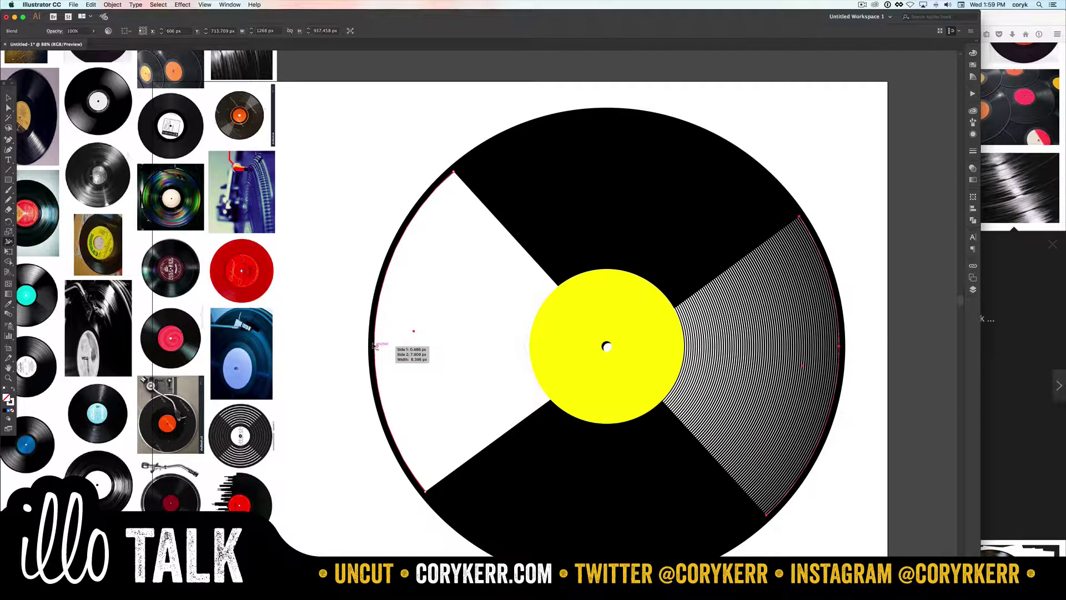
key(z)
drag(360, 201, 572, 465)
key(shift+w)
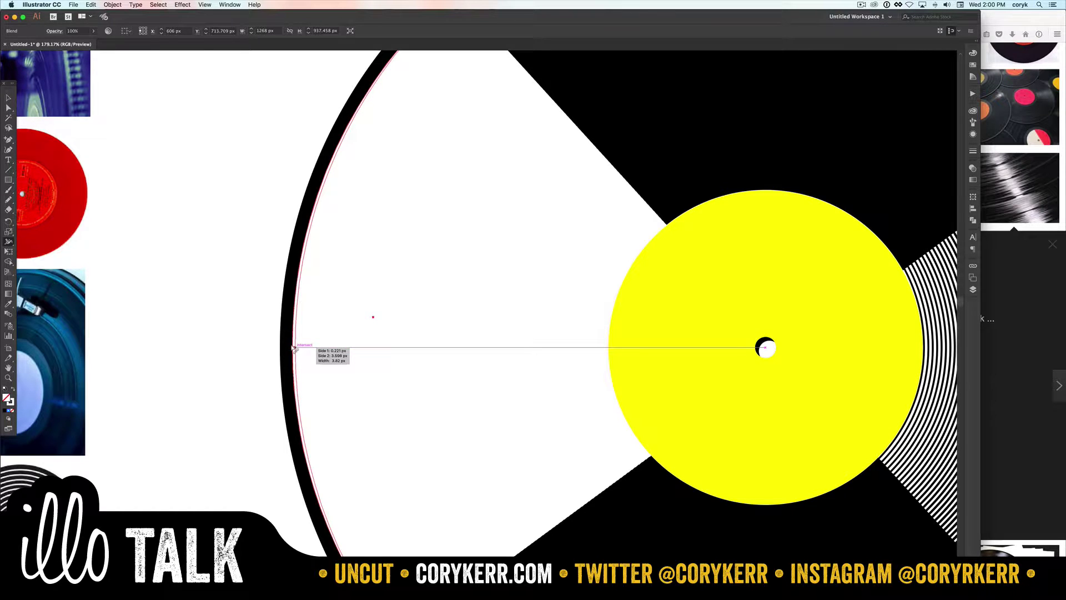
drag(294, 349, 293, 349)
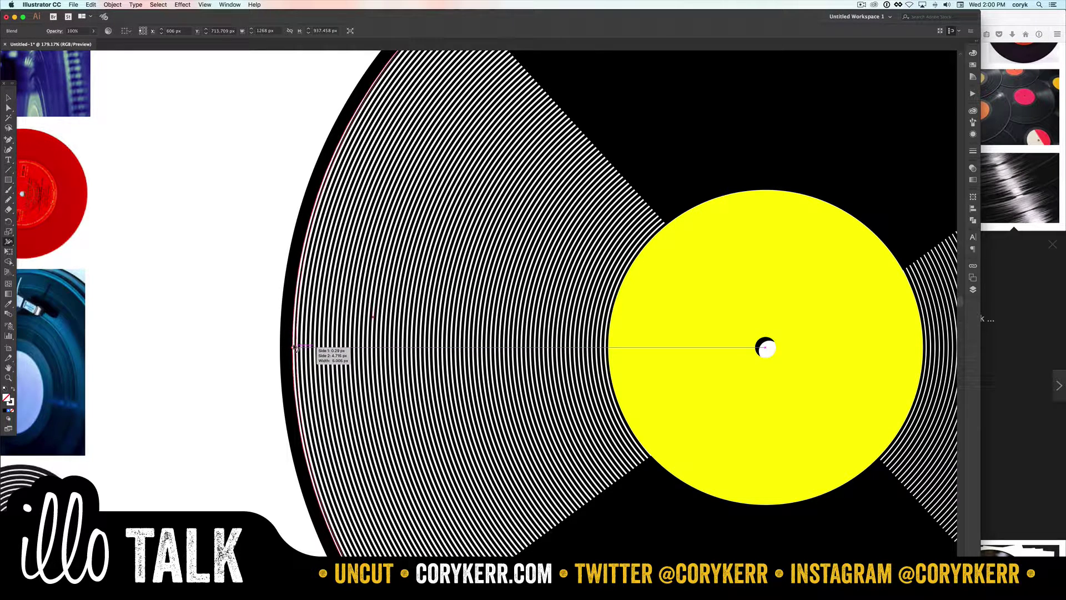
- Try a different stroke width at the left arc's midpoint and undo the adjustment
drag(294, 348, 295, 348)
key(super+z)
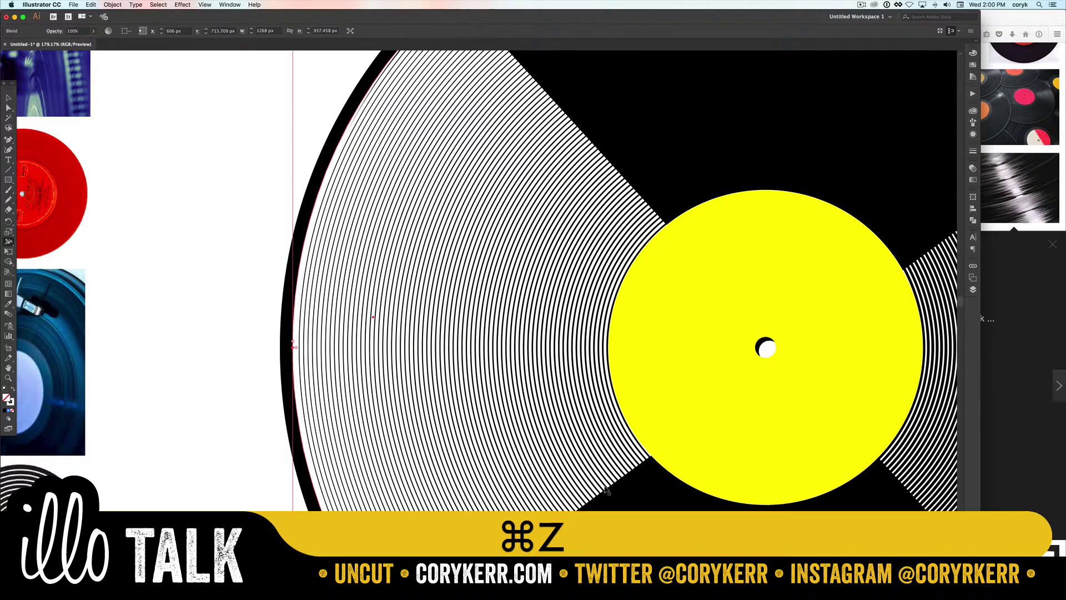
key(super+z)
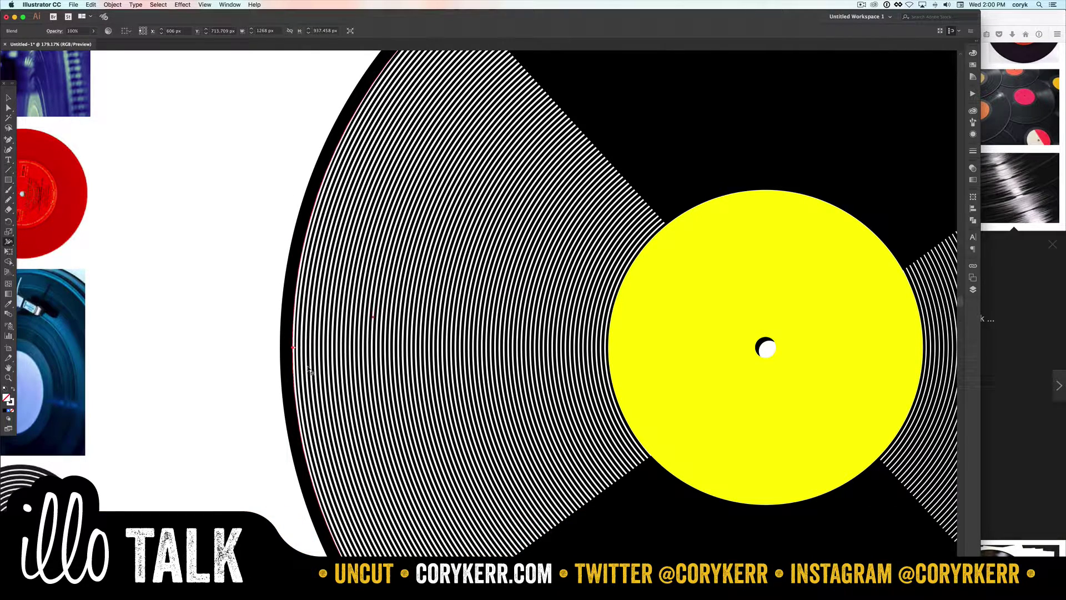
scroll(404, 219, up, 4)
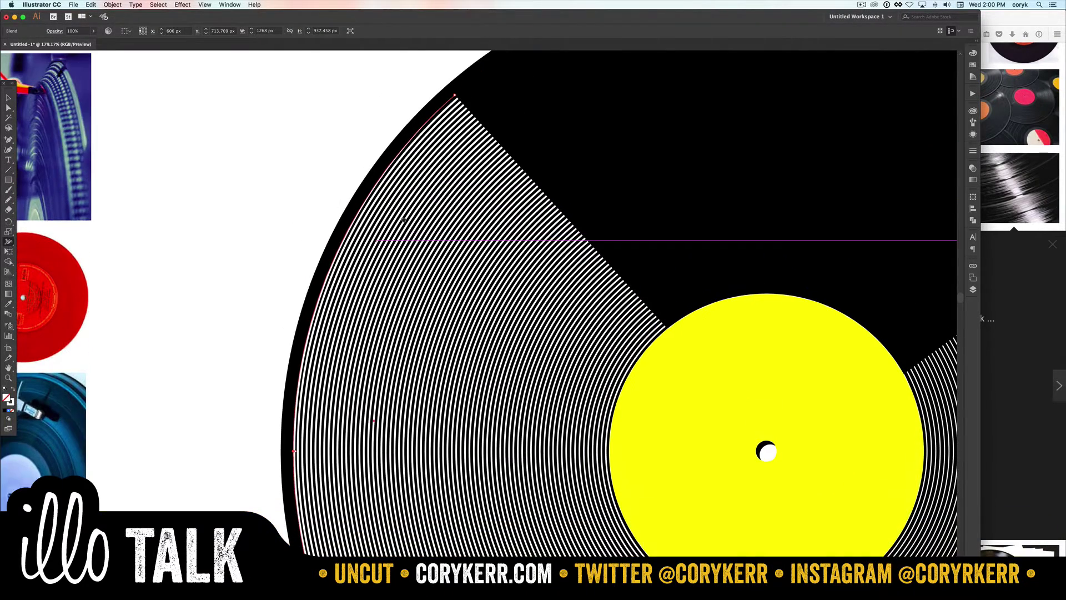
scroll(404, 220, down, 6)
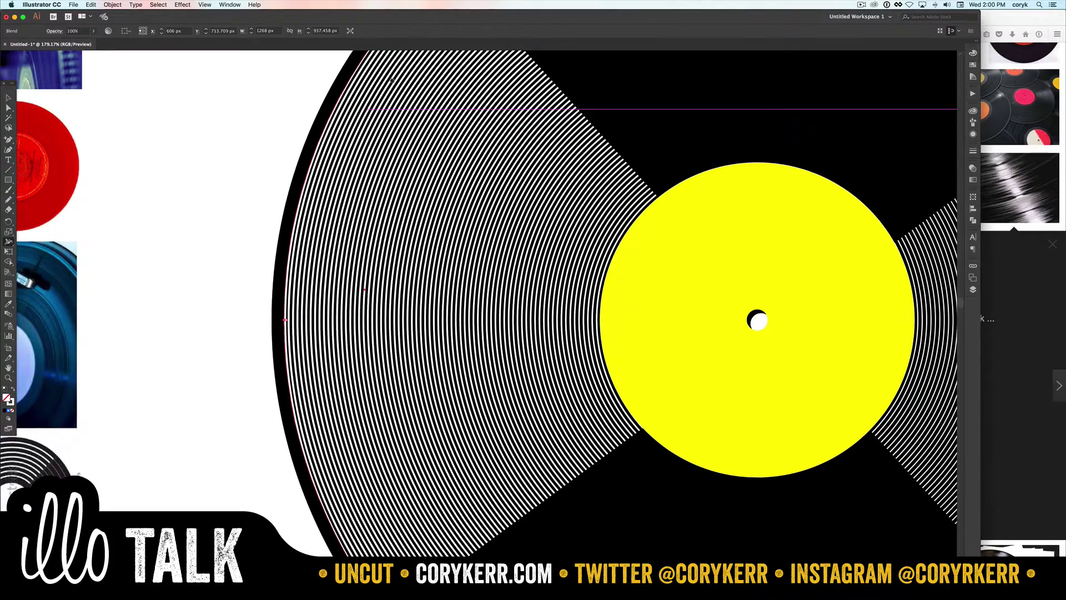
key(space)
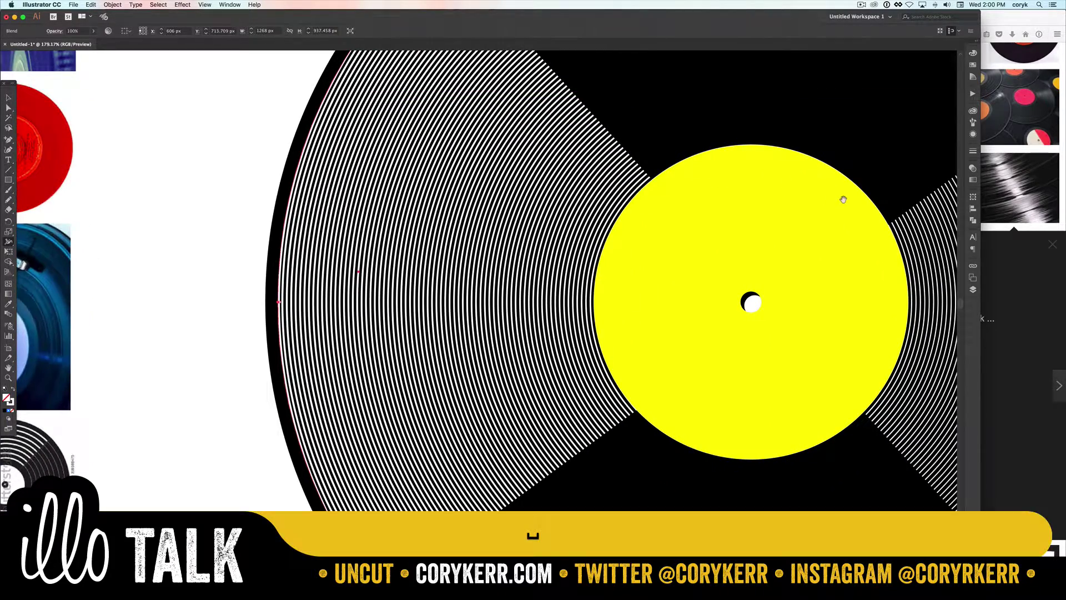
scroll(852, 218, right, 15)
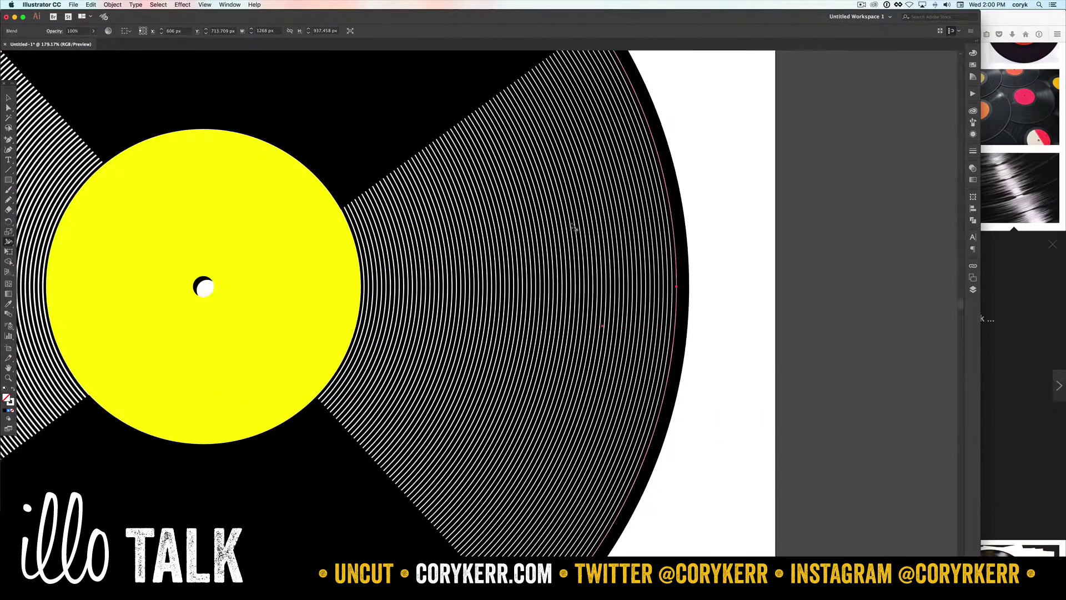
- Widen the right arc's stroke near its midpoint with the Width tool to thicken the blended groove lines on both sides
mouse_move(675, 315)
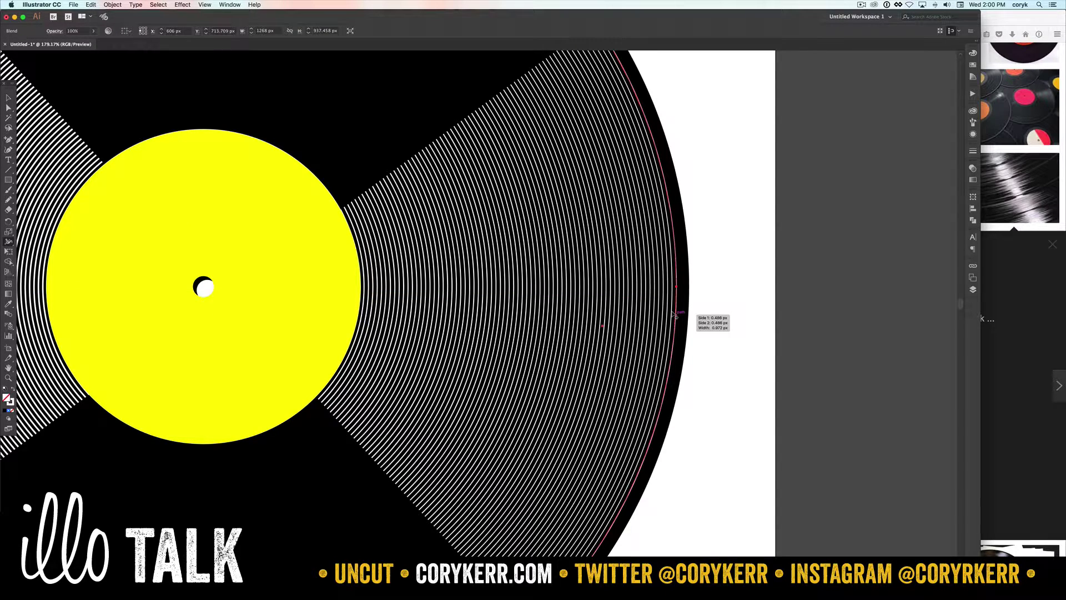
key(alt)
drag(672, 314, 672, 314)
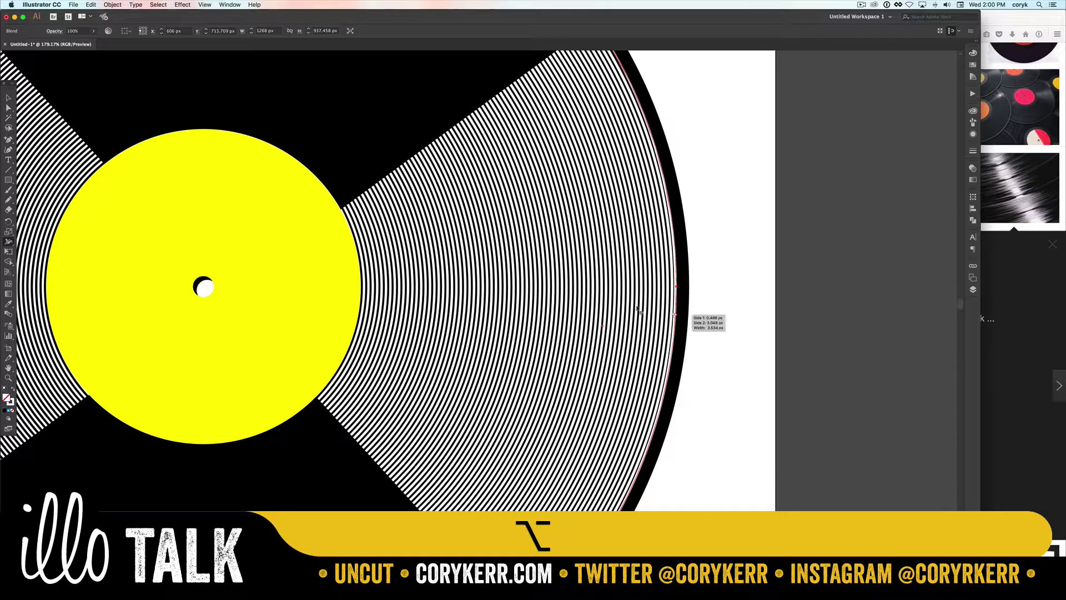
click(111, 5)
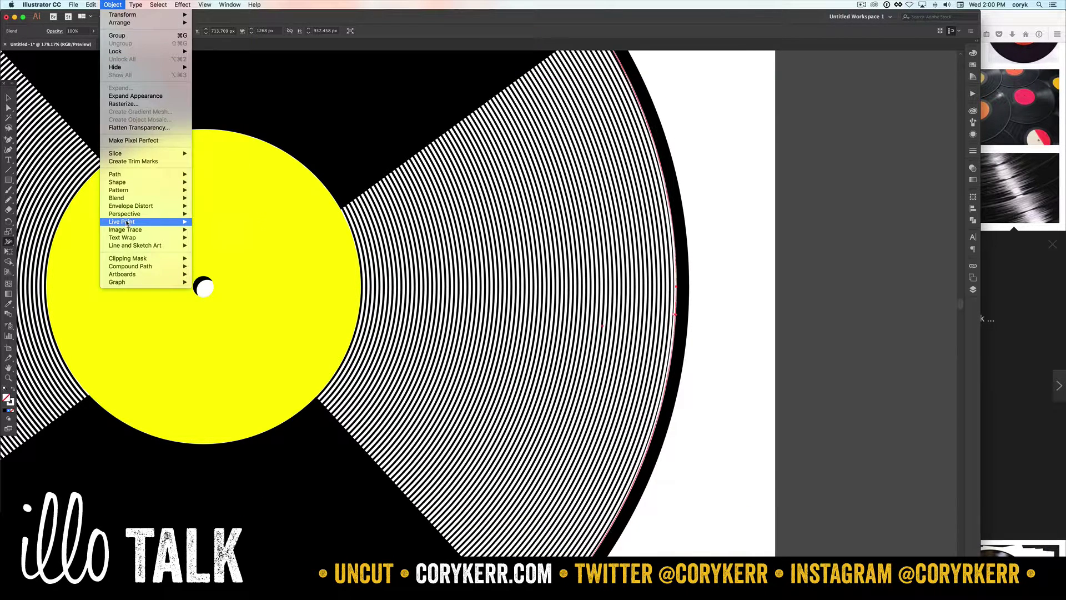
click(291, 141)
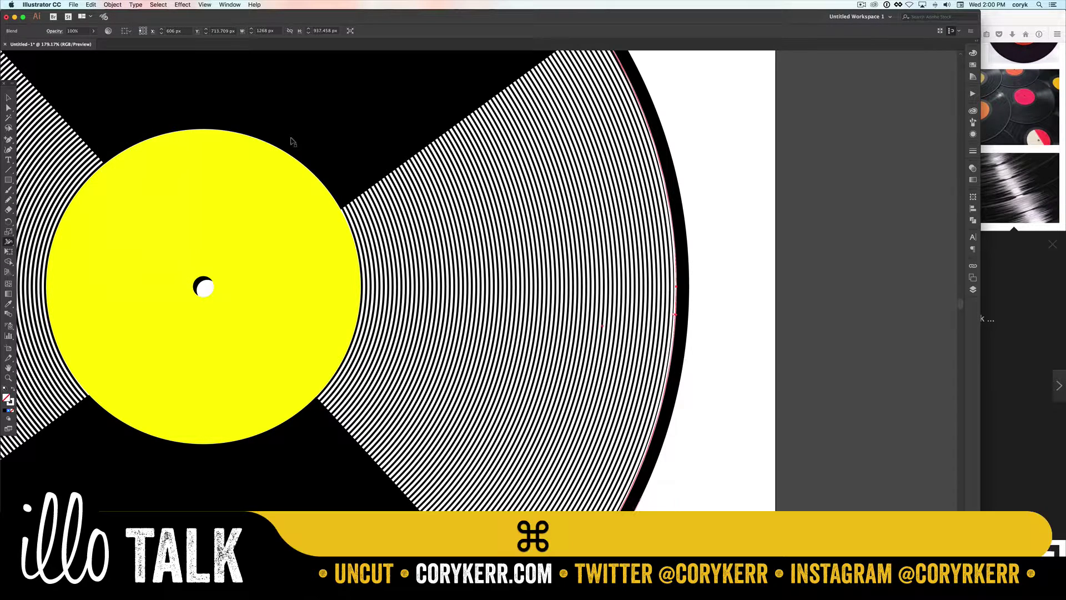
key(super+0)
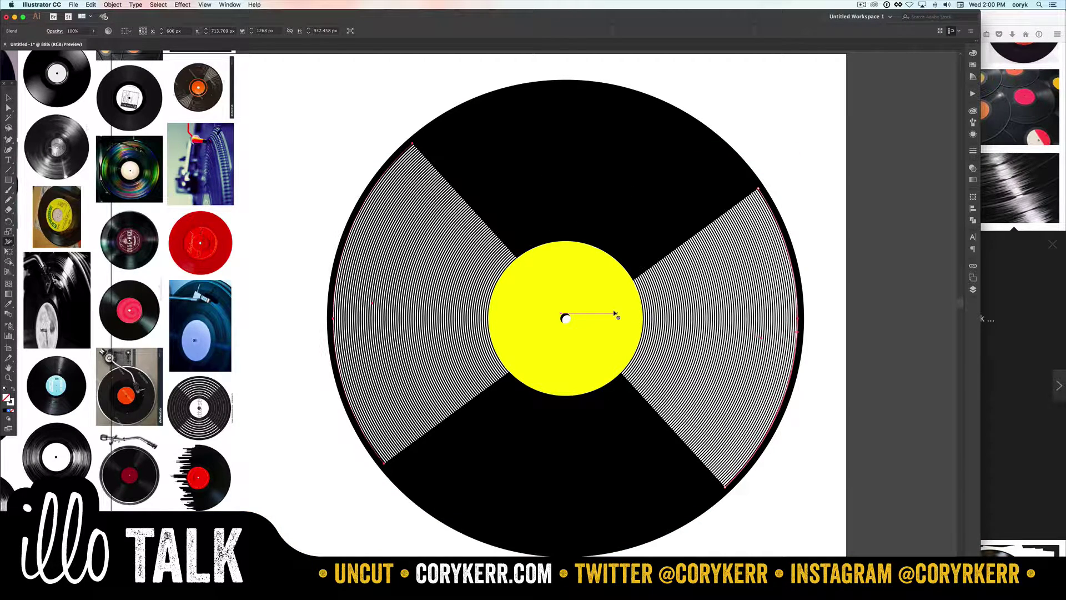
- Undo the stroke width adjustments and the blend, back to two separate thin arcs
key(super+z)
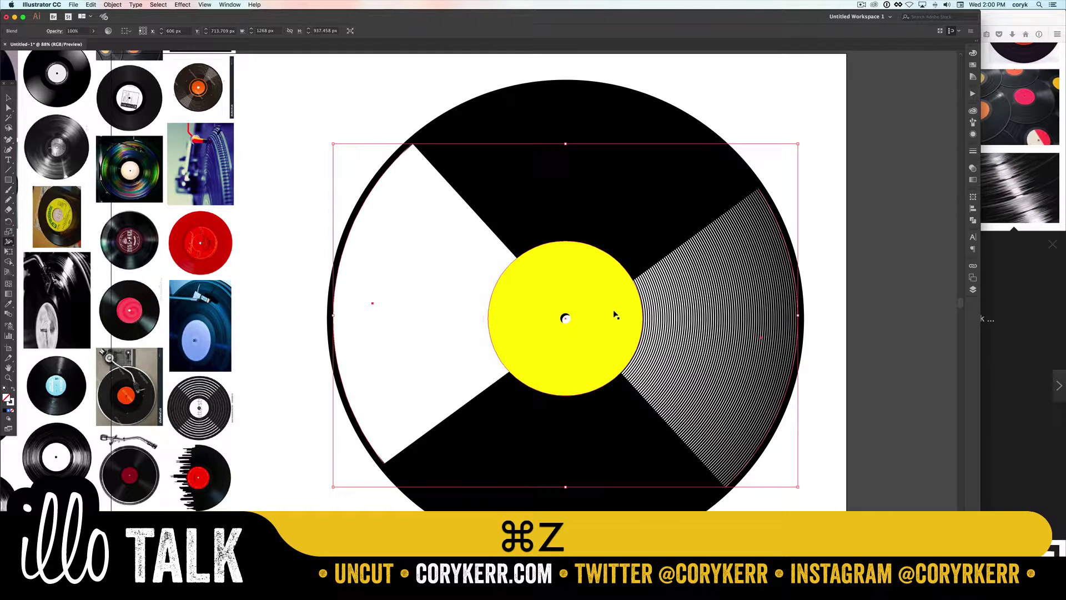
key(super+z)
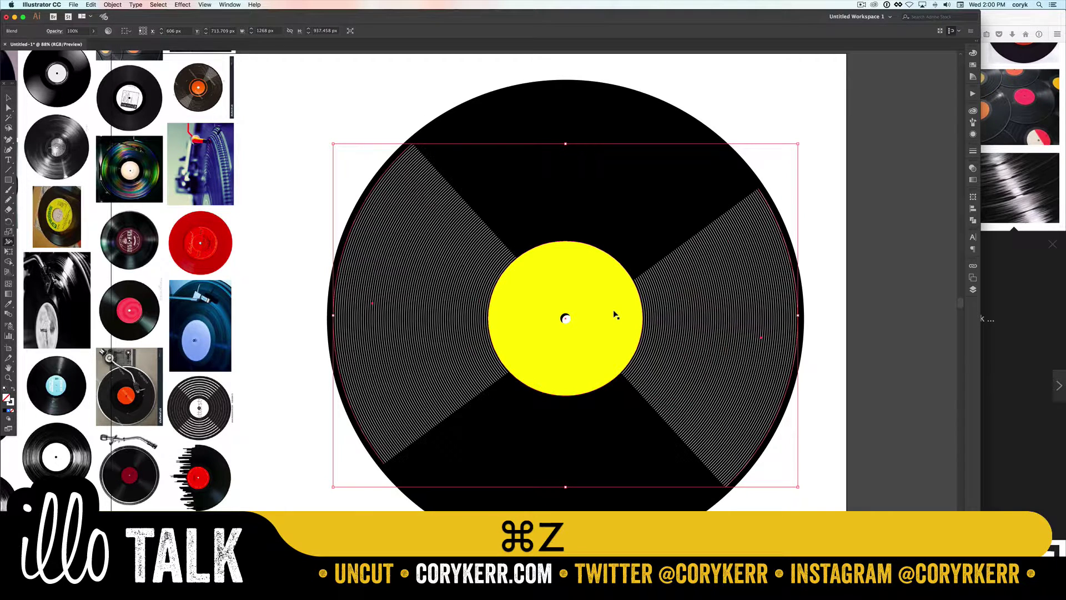
key(super+z)
key(super+z)
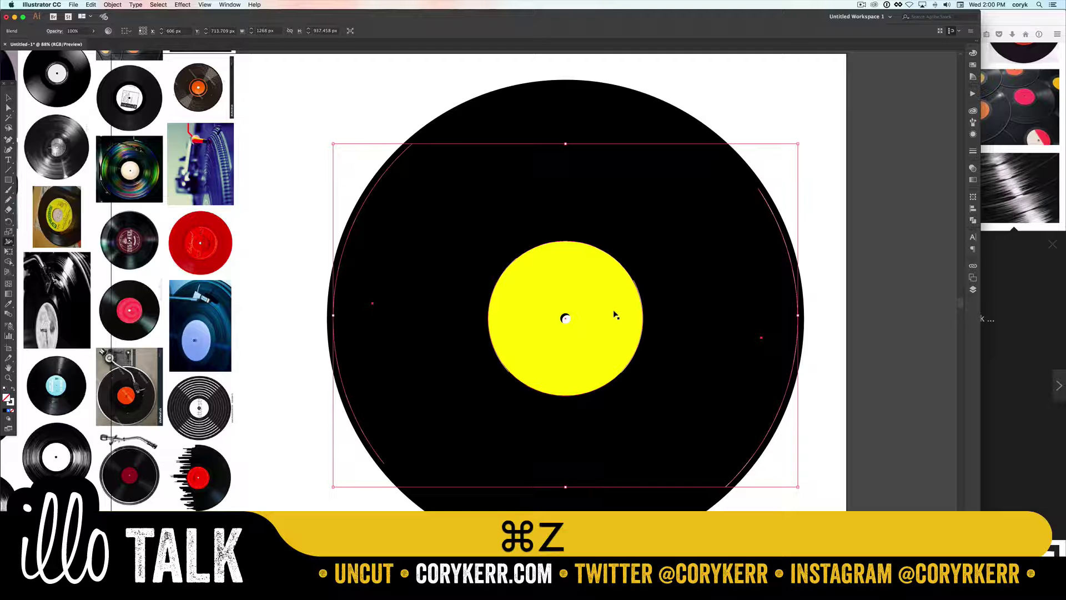
- Widen the left arc's stroke at its midpoint to about 7.8 pt with the Width tool and taper both of its ends
key(a)
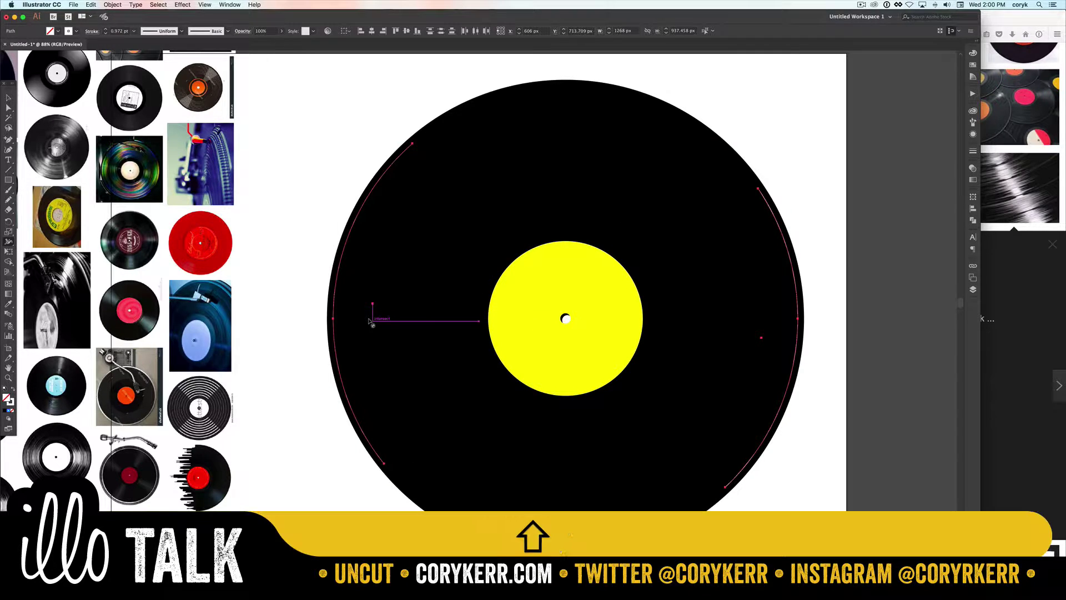
key(shift+w)
drag(333, 319, 334, 308)
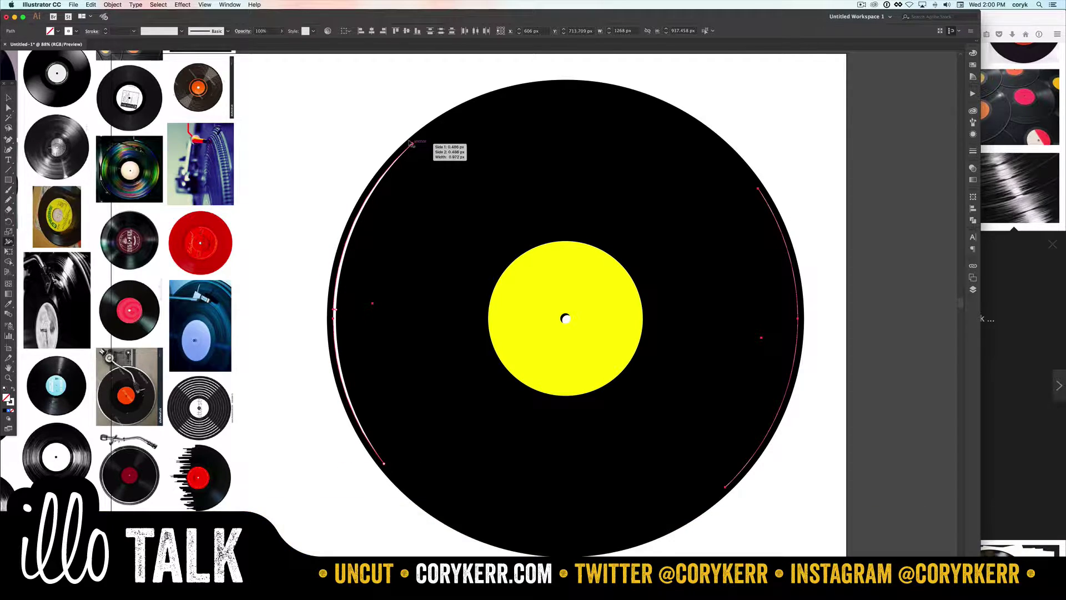
drag(412, 143, 390, 126)
key(super+z)
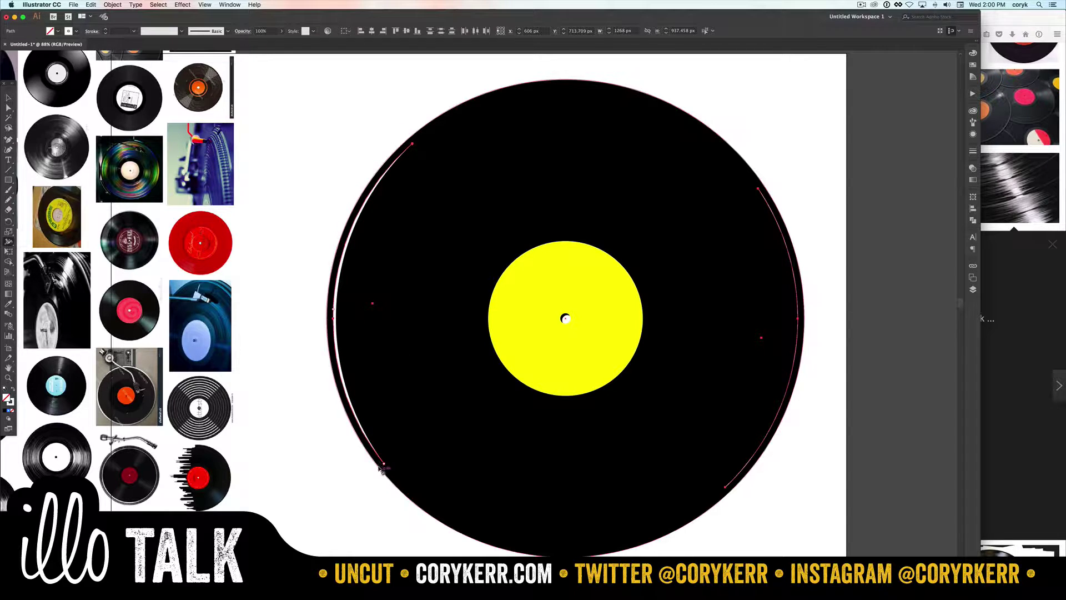
mouse_move(382, 463)
mouse_down()
mouse_move(396, 445)
mouse_move(369, 468)
mouse_up()
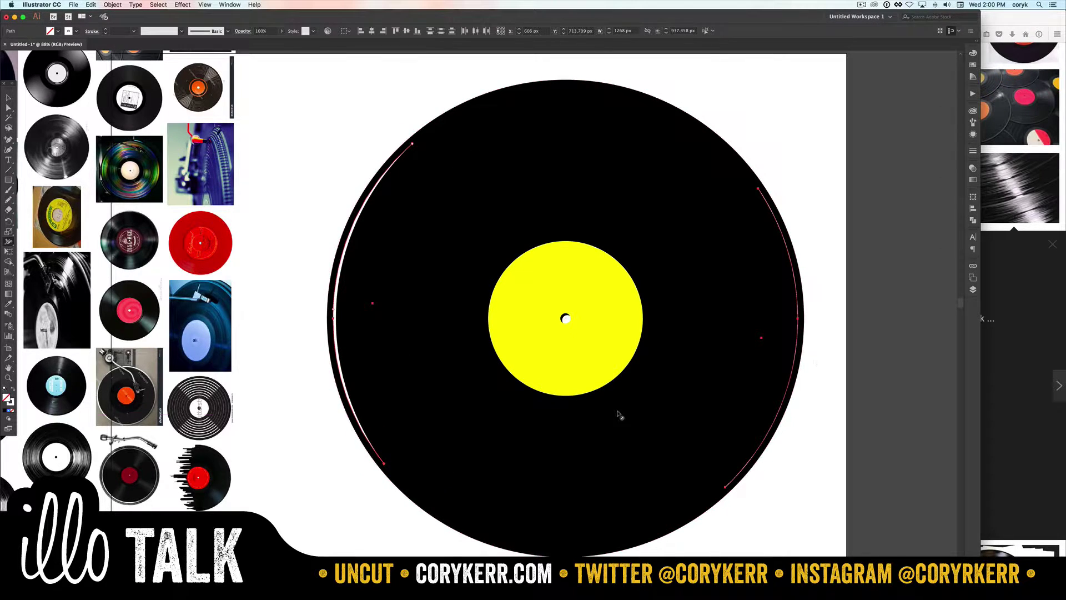
- Widen the right arc's stroke near its midpoint to about 9.5 px, taper both of its ends and deselect the arcs
drag(798, 337, 797, 337)
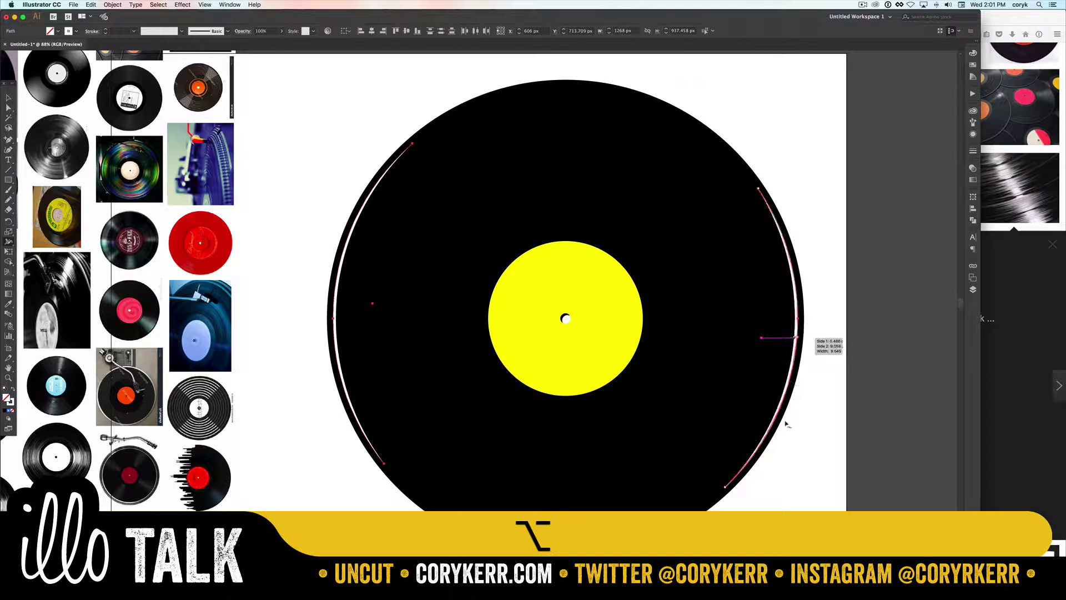
drag(728, 480, 716, 487)
mouse_move(758, 188)
mouse_down()
mouse_move(747, 183)
mouse_move(758, 188)
mouse_up()
key(v)
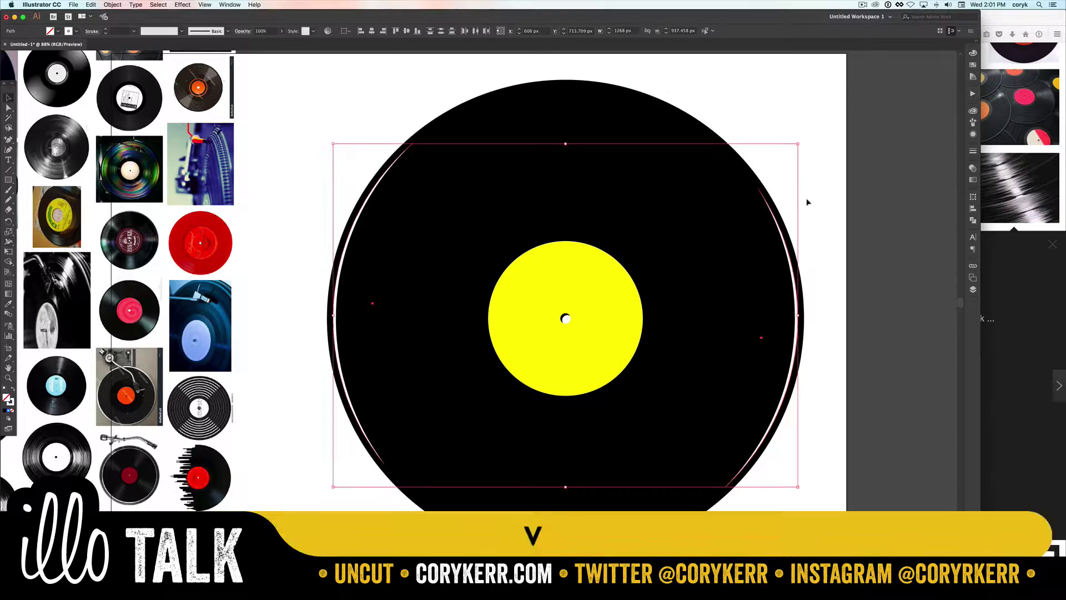
click(311, 191)
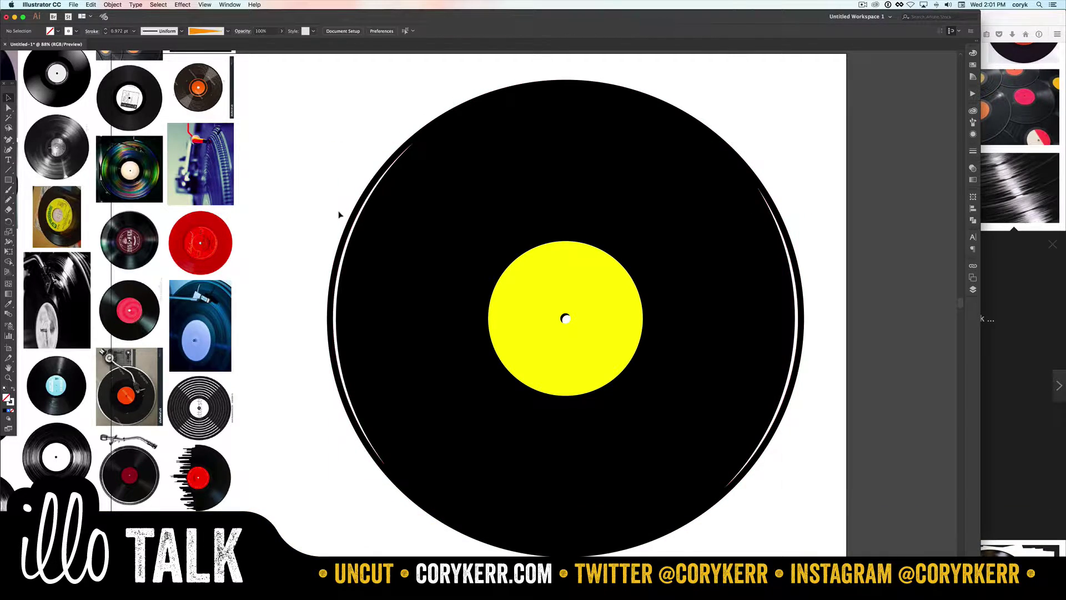
- Expand the appearance of the left and right arcs so their variable-width strokes become filled shapes
click(353, 223)
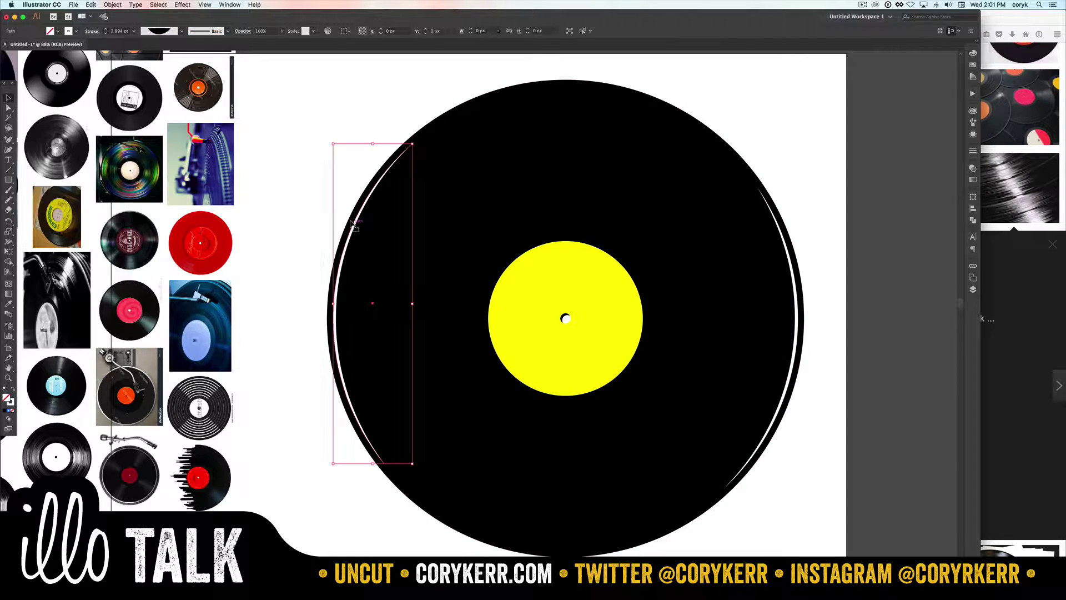
click(119, 5)
click(135, 96)
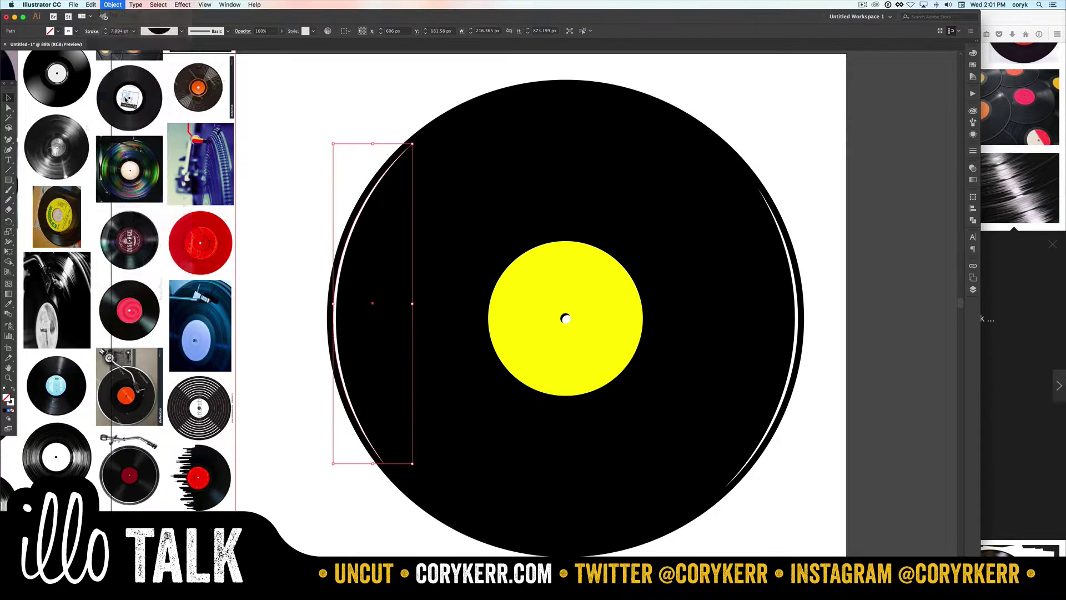
click(793, 310)
click(121, 4)
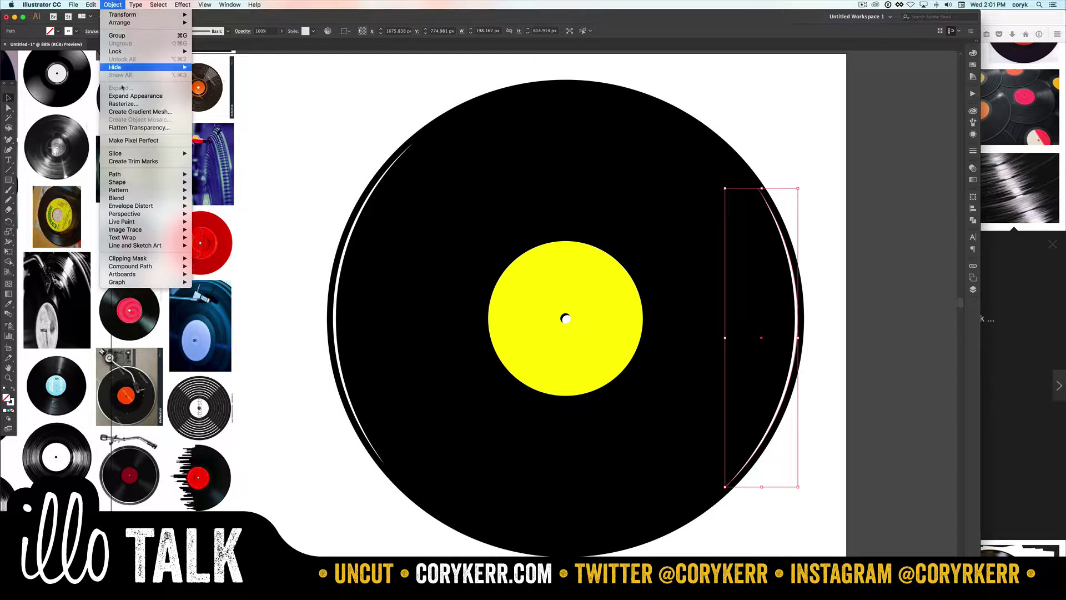
click(127, 96)
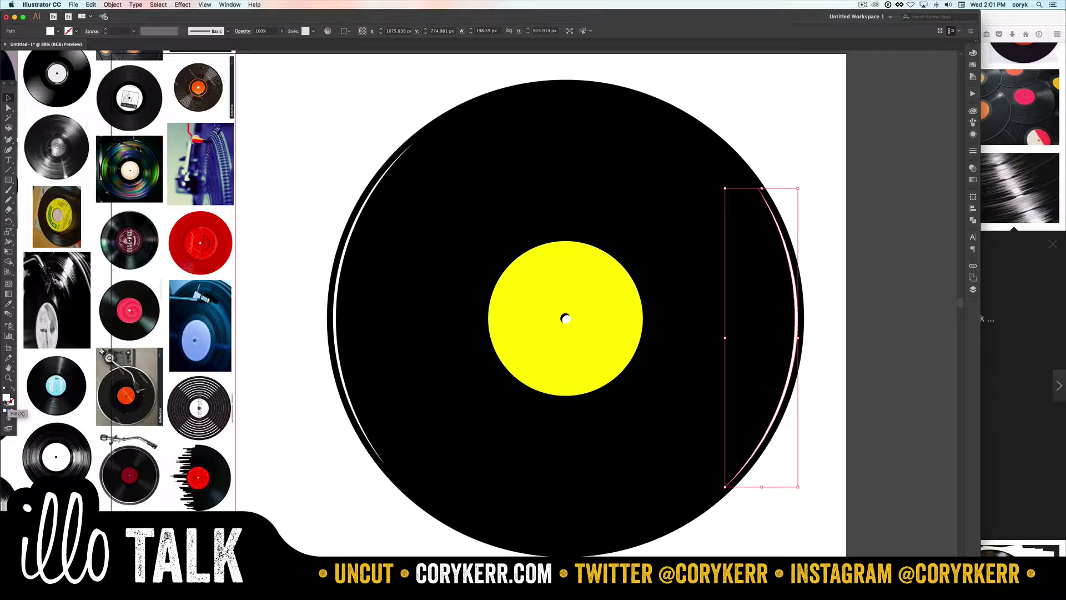
- Try a blend between the two expanded arcs and undo it
shift+click(333, 312)
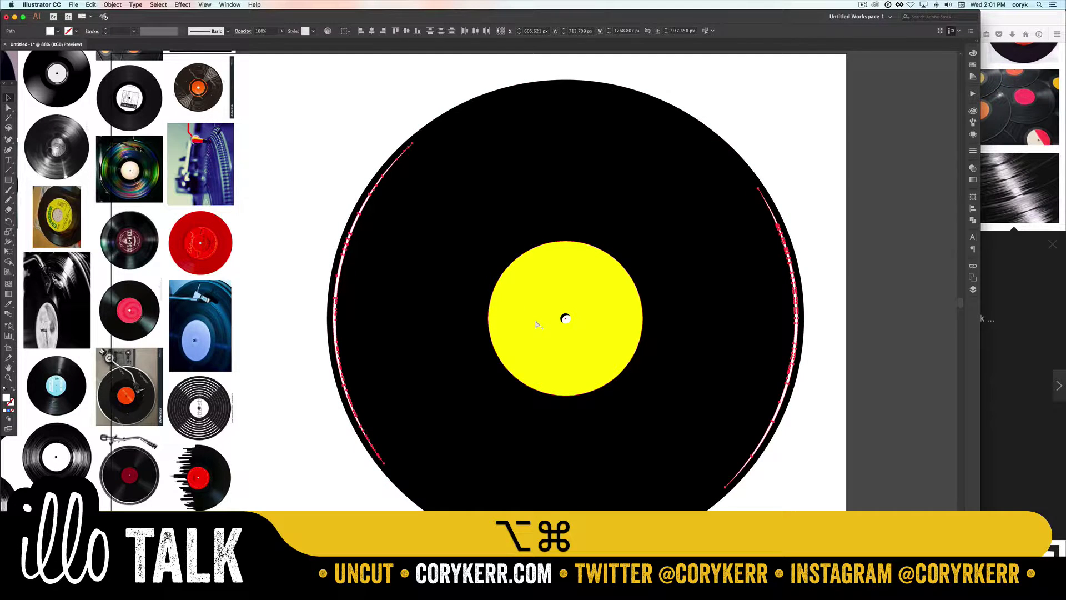
key(alt+ctrl+b)
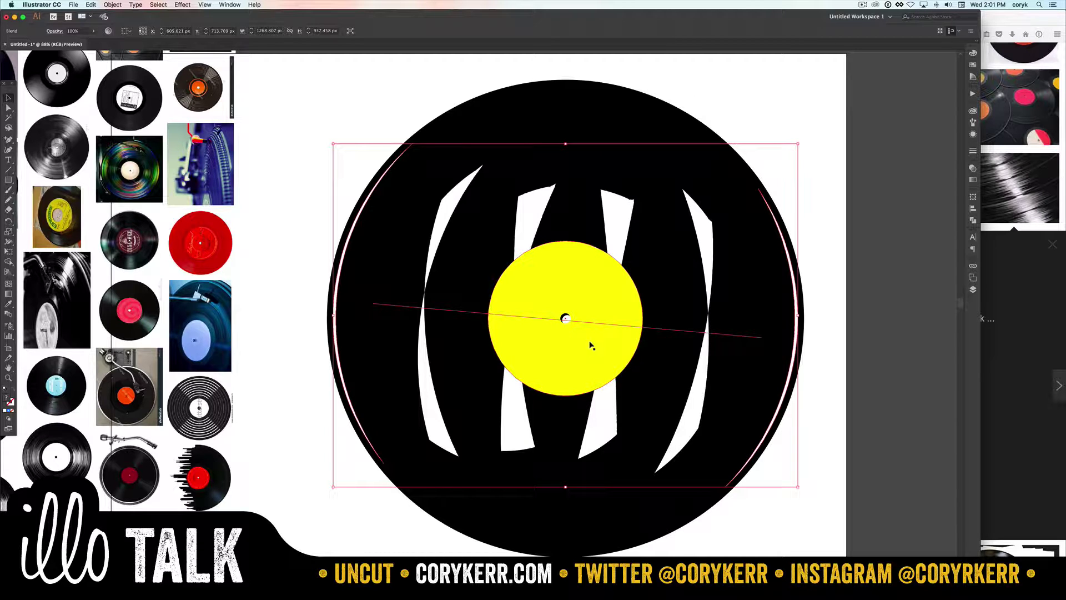
key(ctrl+z)
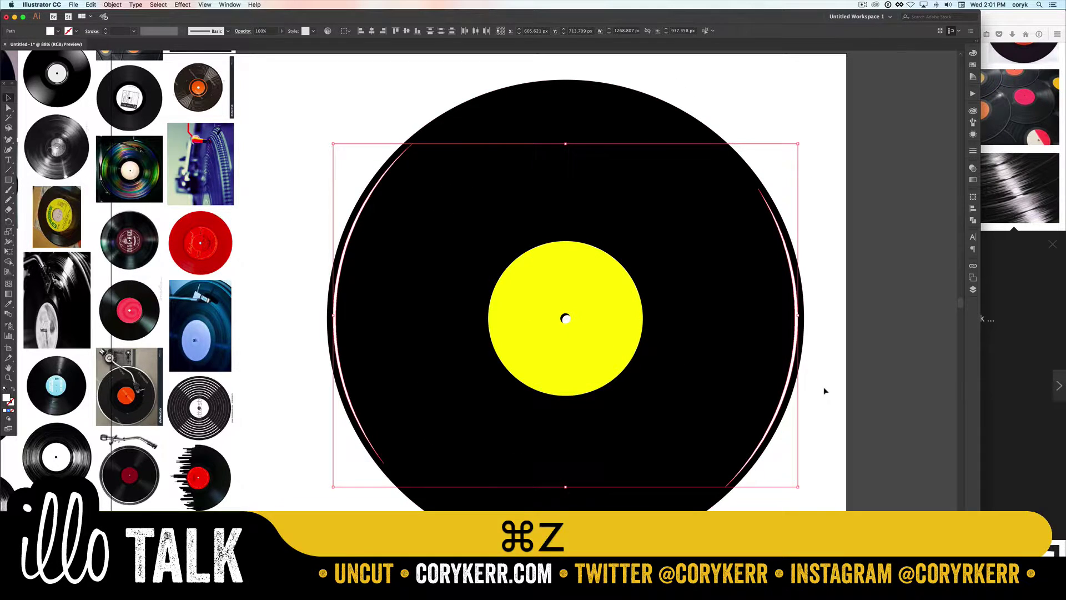
- Flip the expanded right arc vertically and rotate it back in line with the record's edge
click(790, 343)
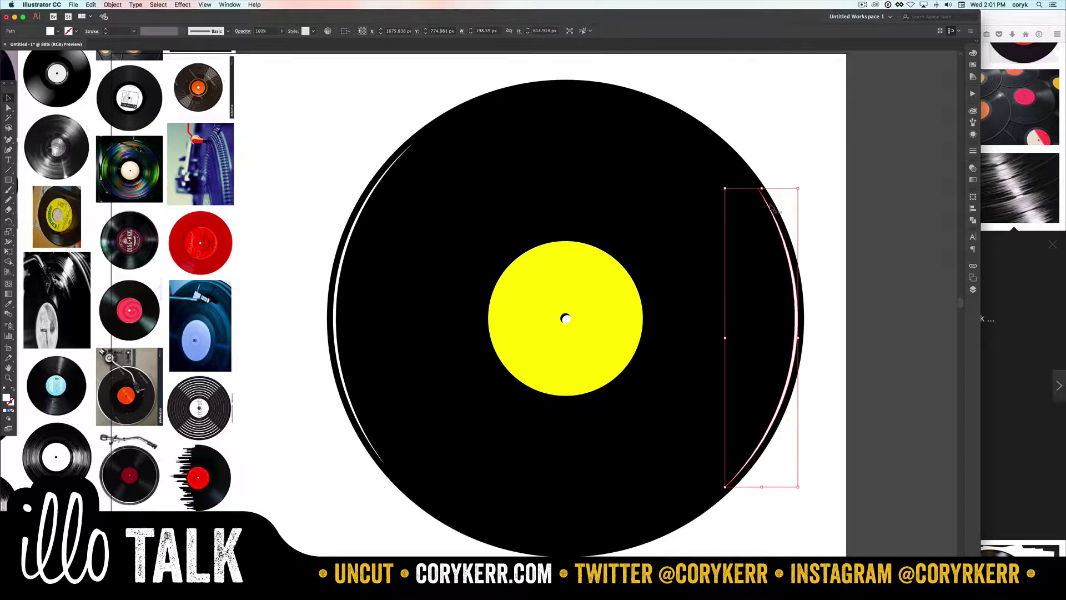
drag(761, 188, 749, 487)
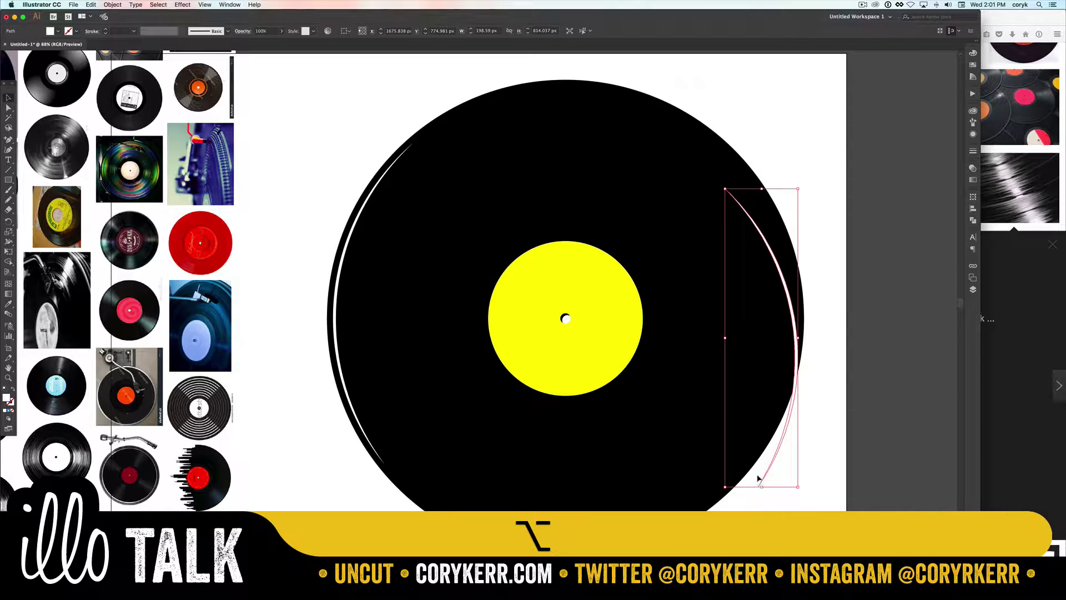
drag(800, 336, 800, 343)
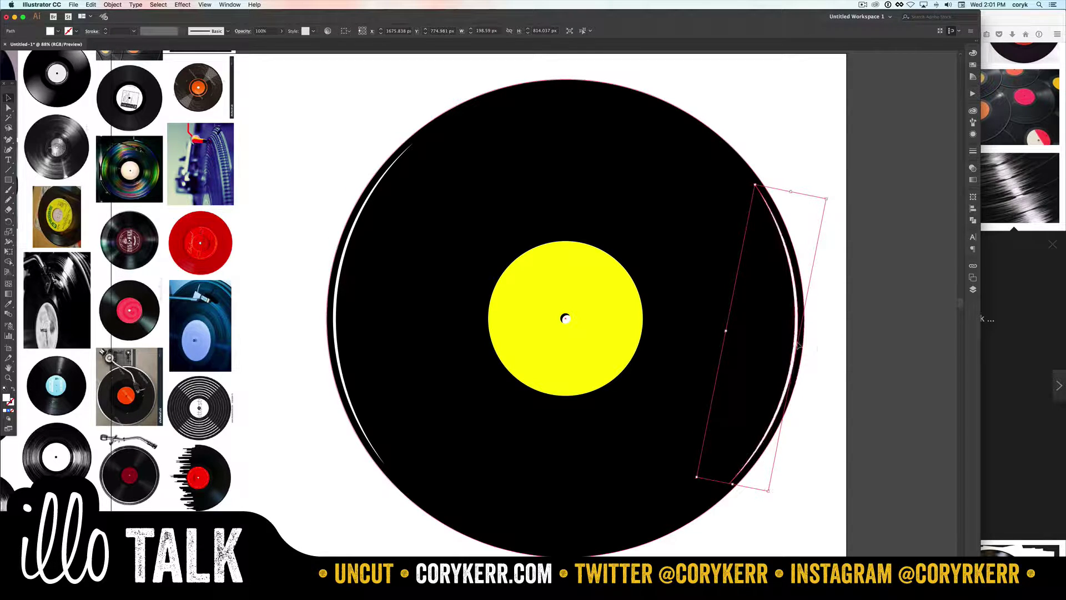
- Try a blend between the left arc and the flipped right arc, undo it and clear the selection
shift+click(337, 285)
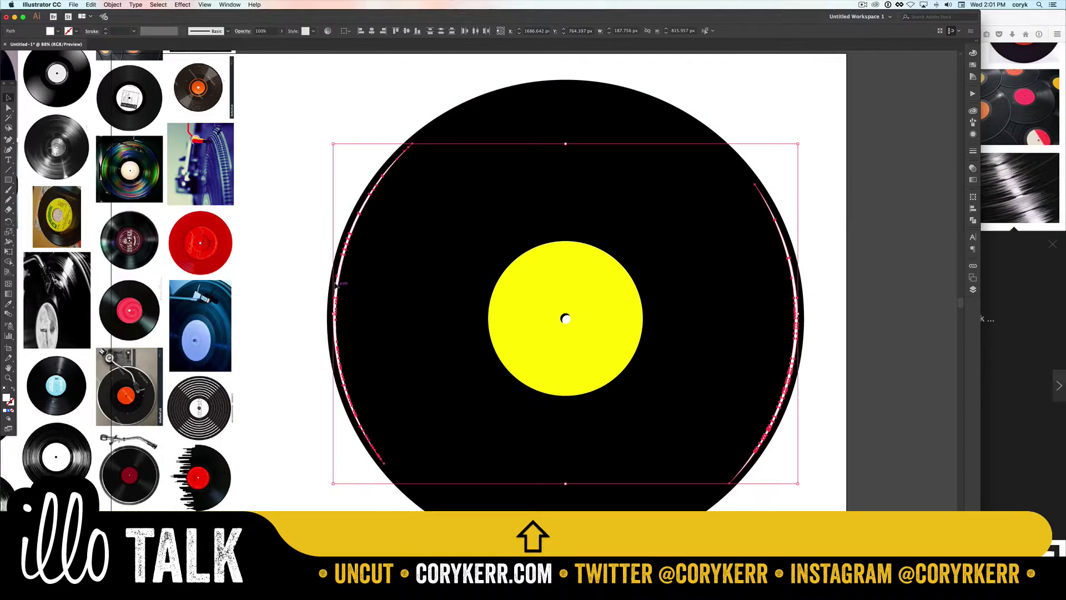
key(super+alt+b)
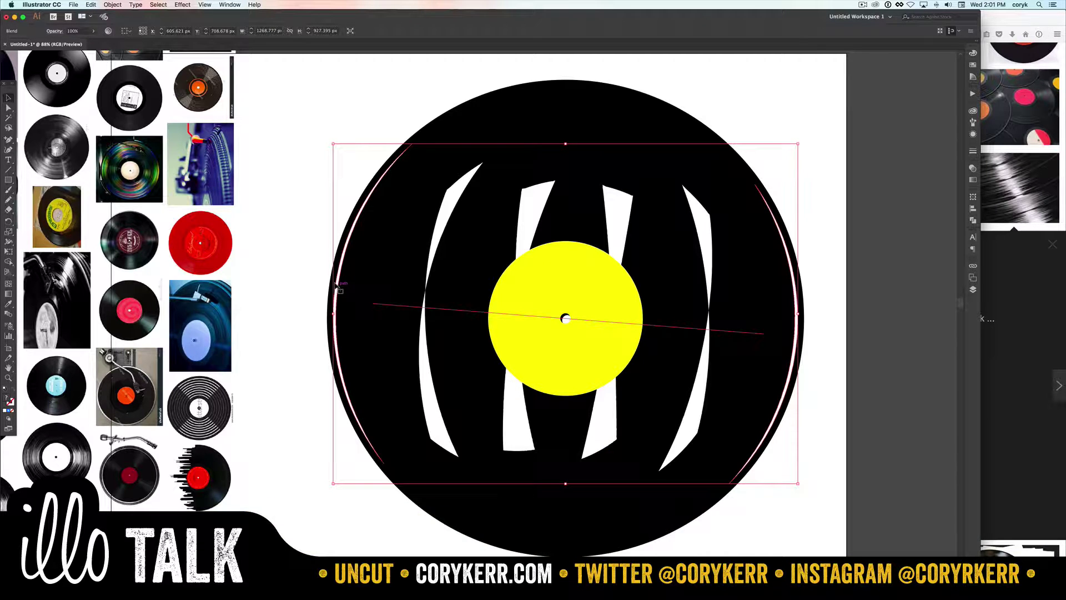
click(834, 368)
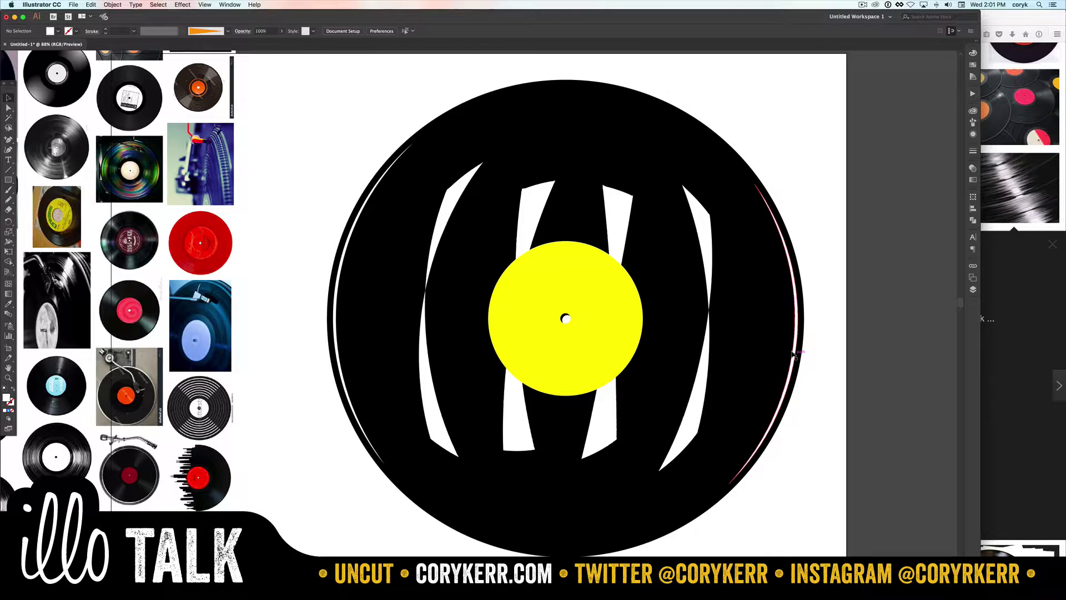
key(super+z)
key(super+shift+a)
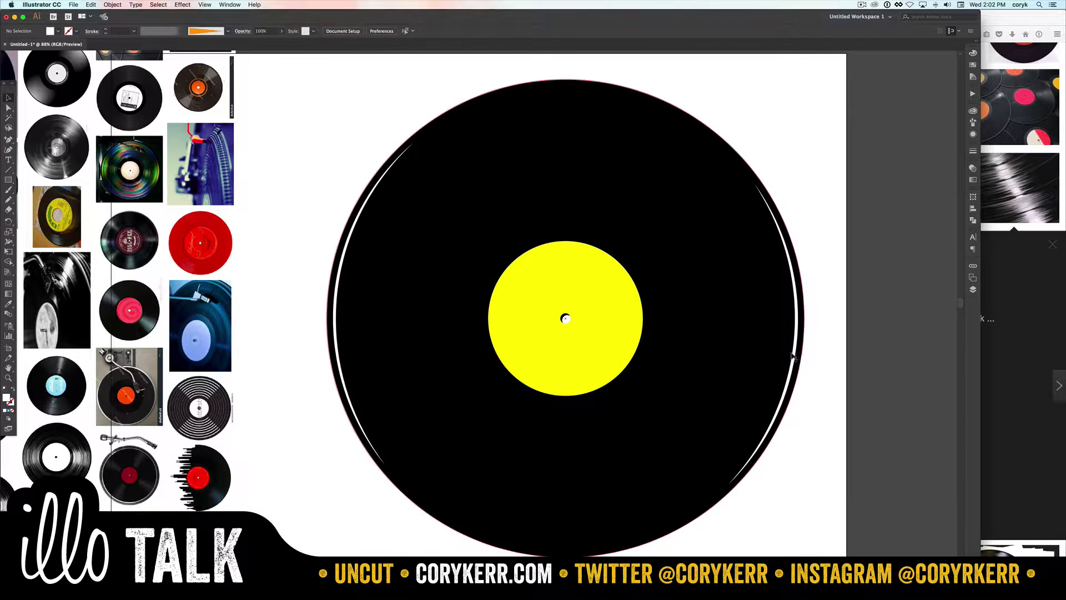
- Replace the right arc with a copy of the left arc reflected across a vertical axis through the record's centre
click(793, 356)
key(BackSpace)
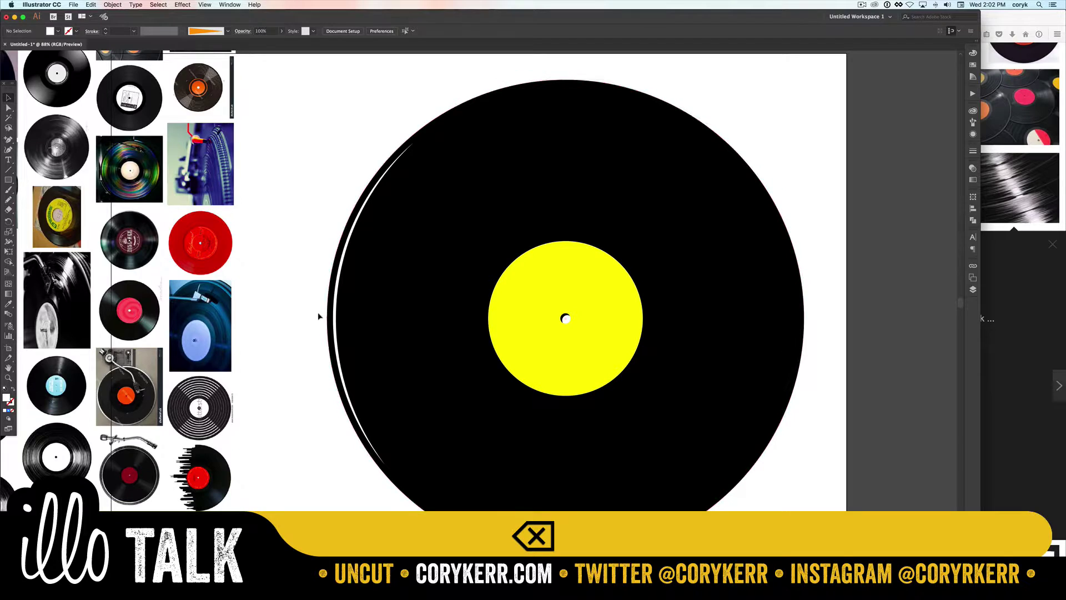
click(335, 314)
key(o)
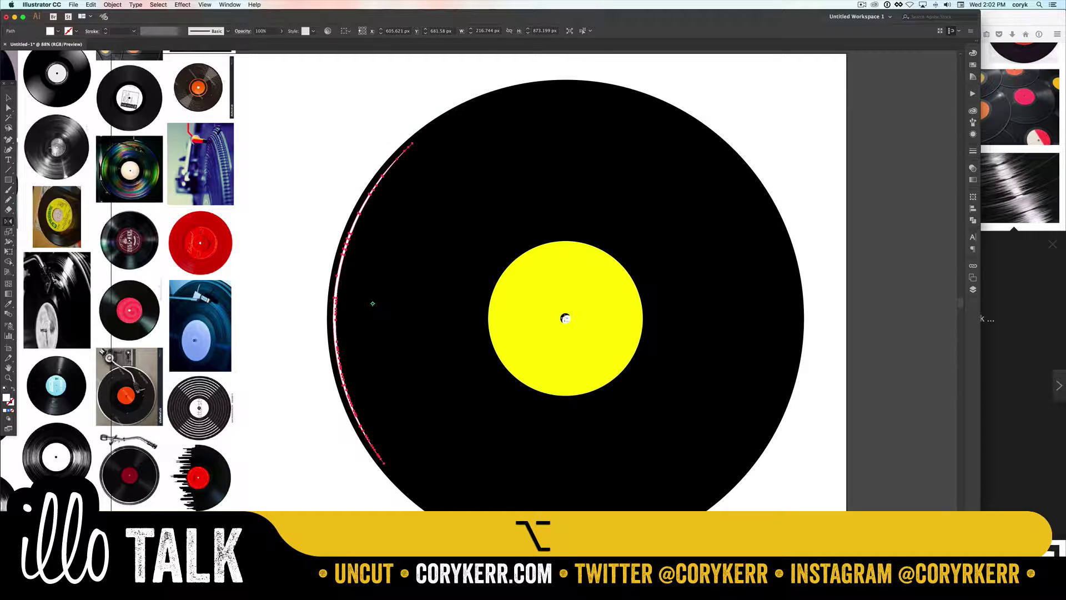
alt+click(565, 318)
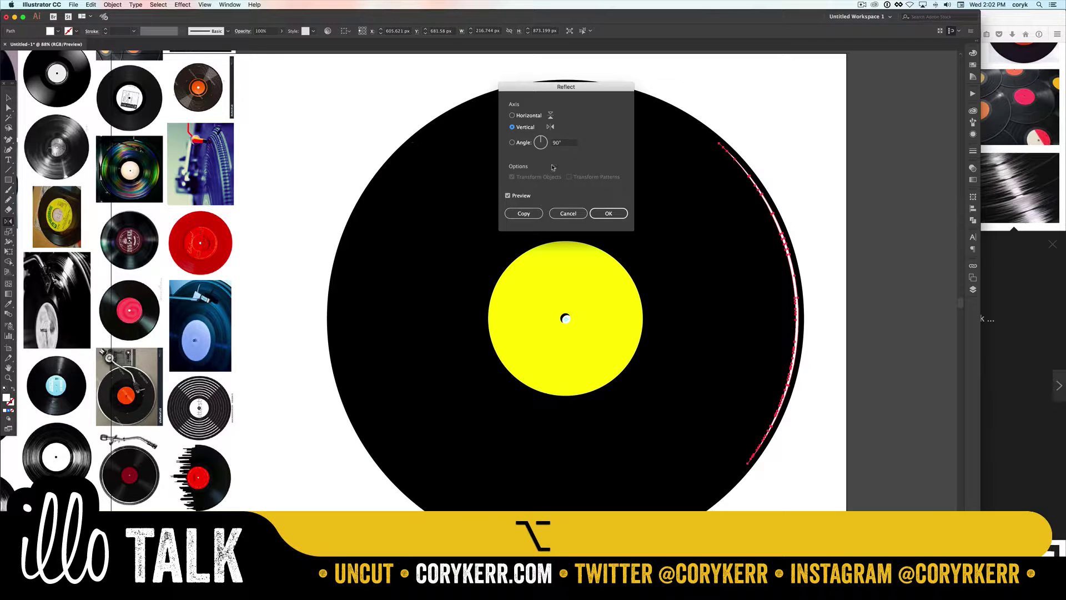
click(523, 213)
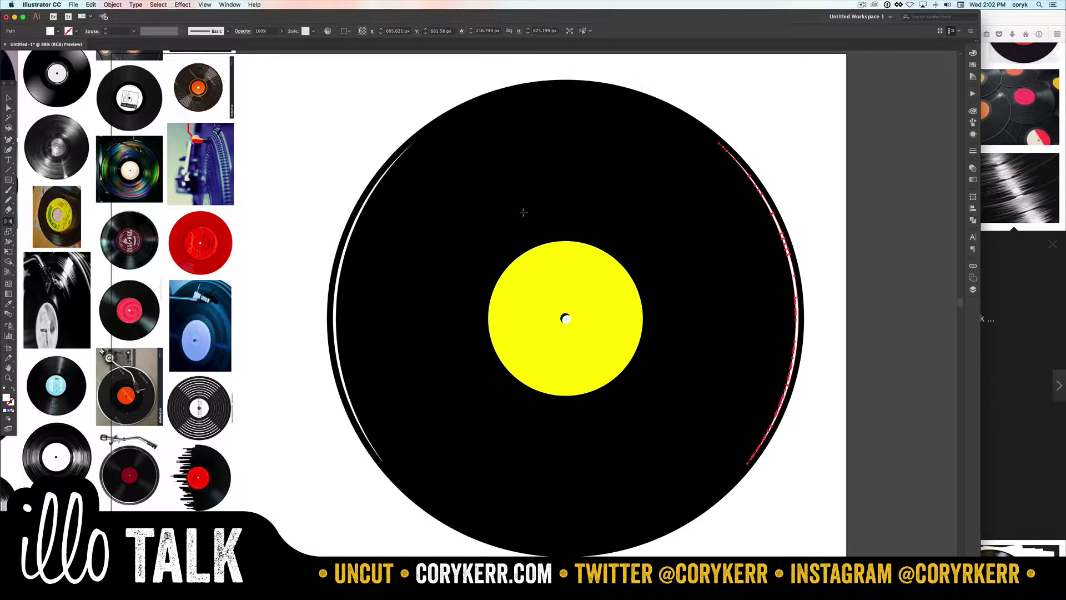
- Select the left arc together with its mirrored copy and make a blend between them
key(v)
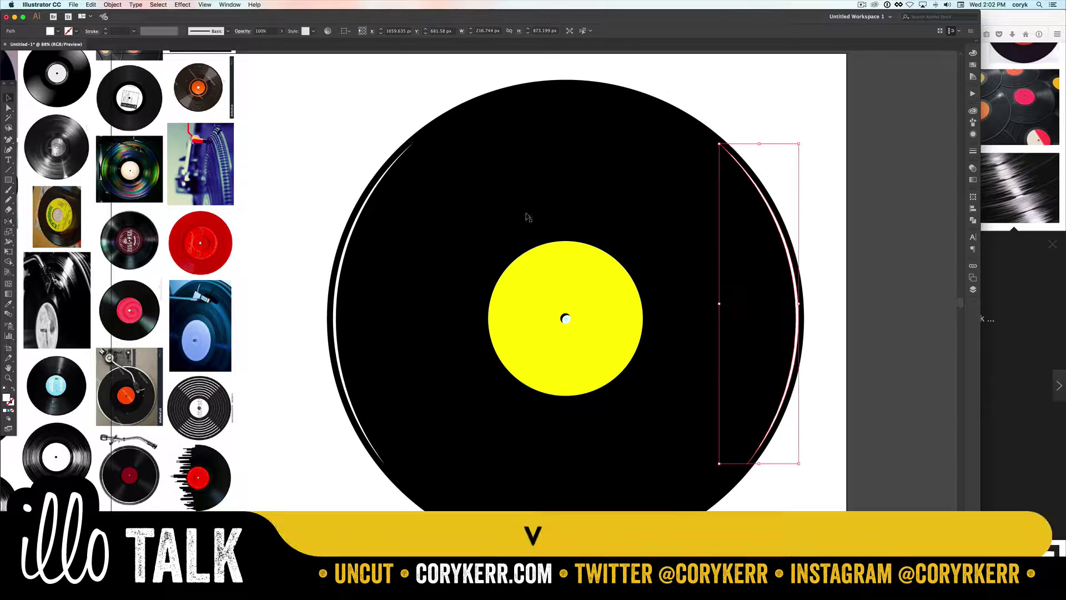
shift+click(339, 266)
key(alt+super+b)
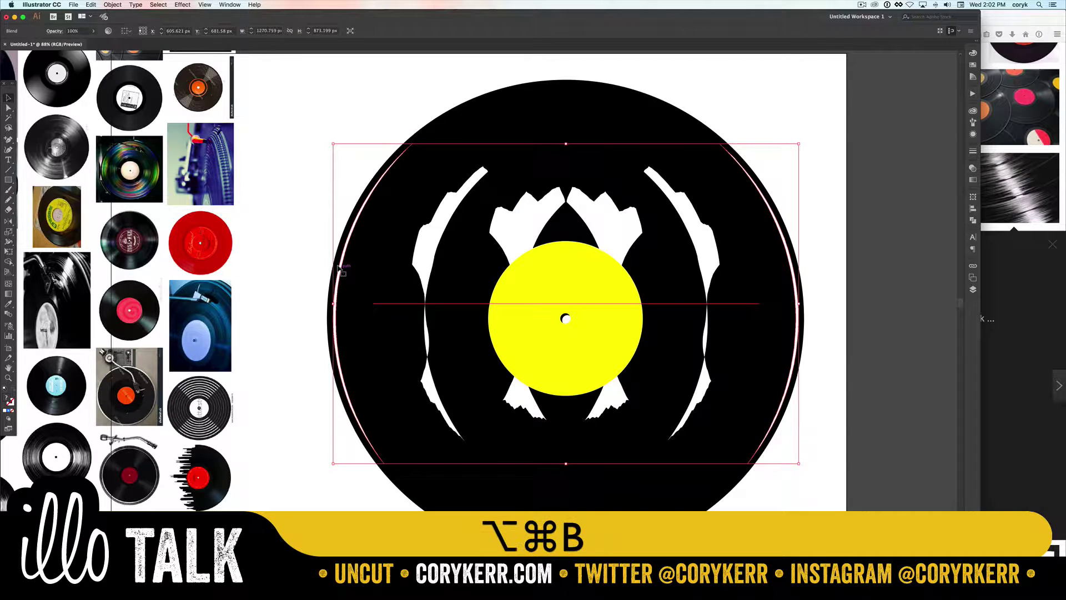
- Undo the blend between the two arcs and delete the mirrored right arc
key(super+z)
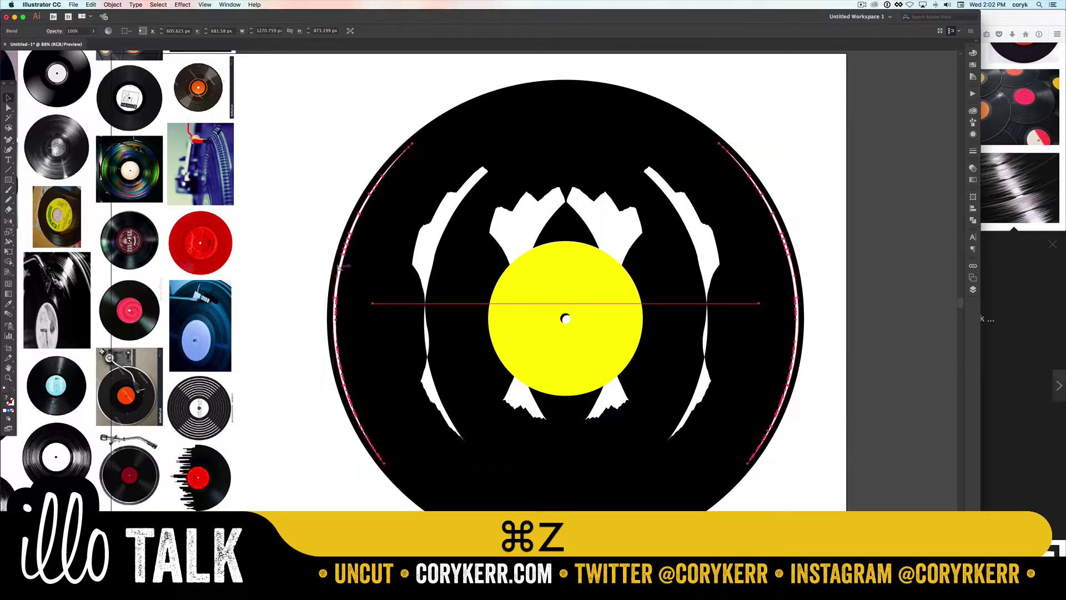
click(379, 160)
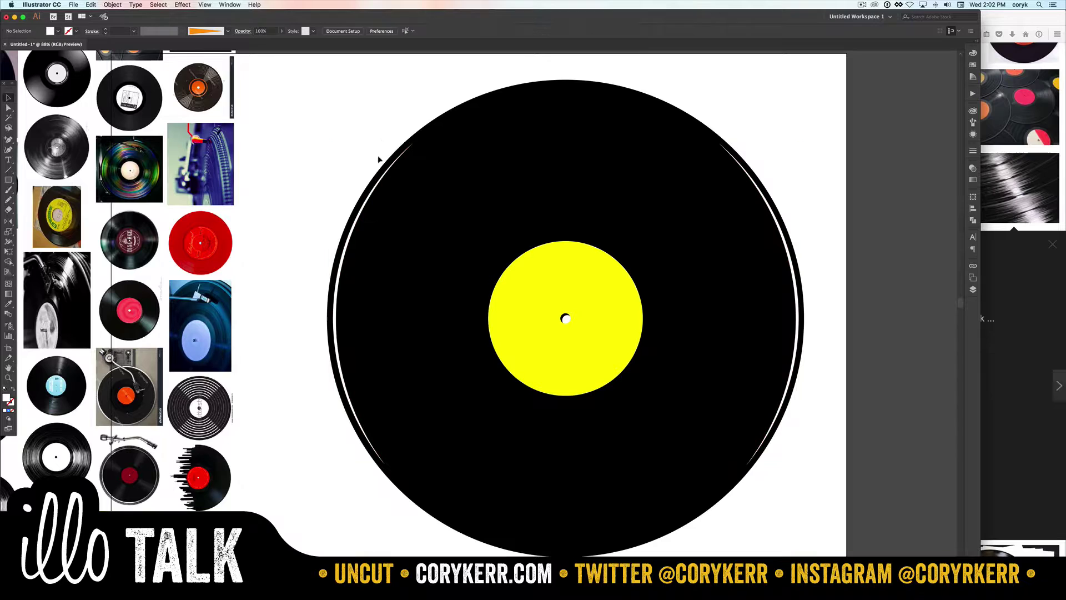
click(357, 221)
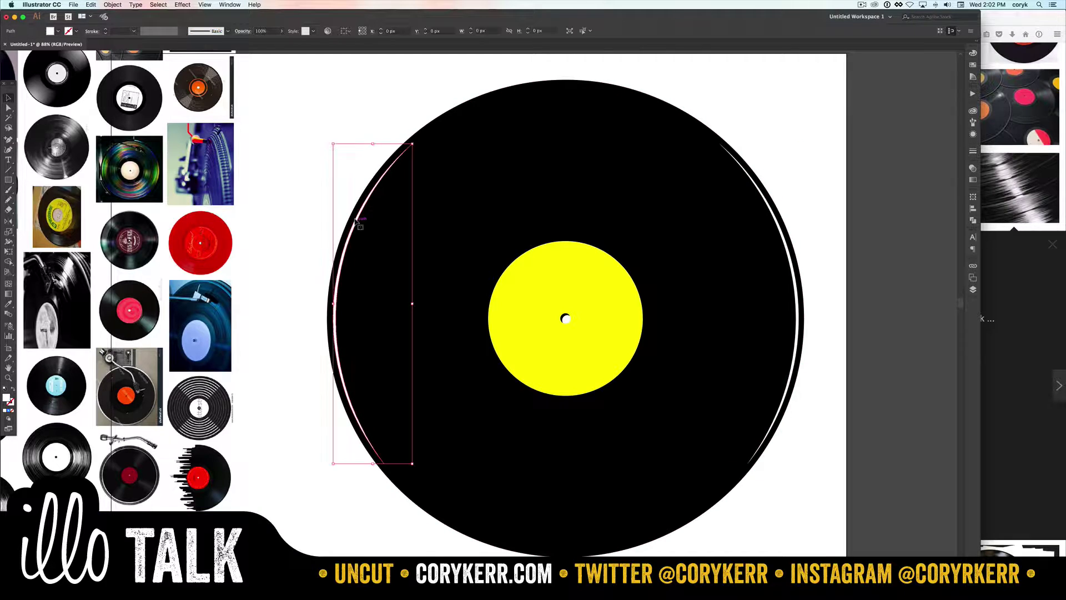
click(786, 255)
key(BackSpace)
key(a)
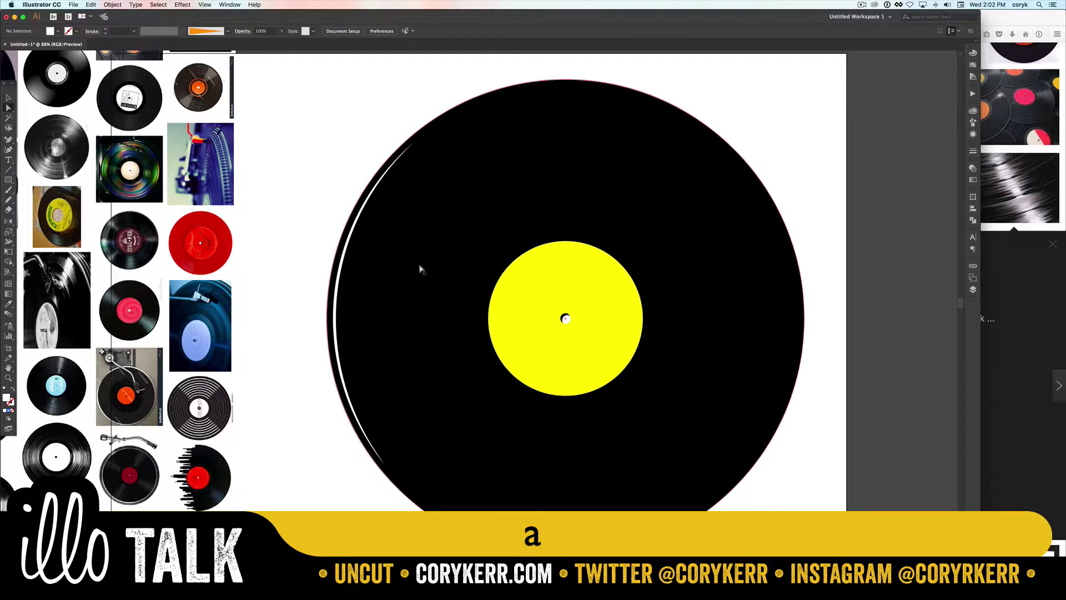
click(341, 263)
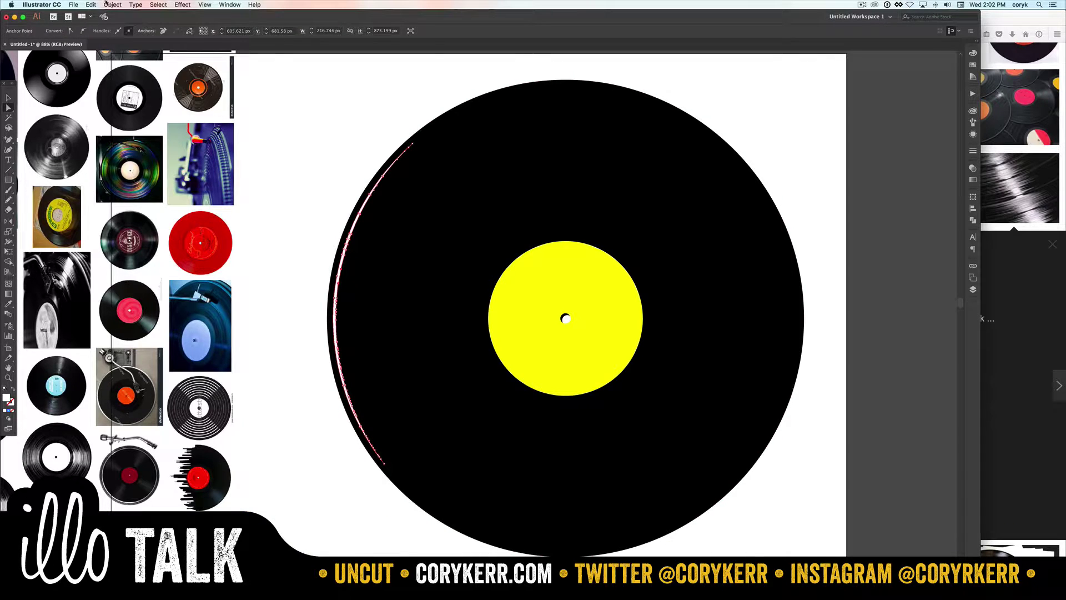
click(108, 4)
mouse_move(120, 174)
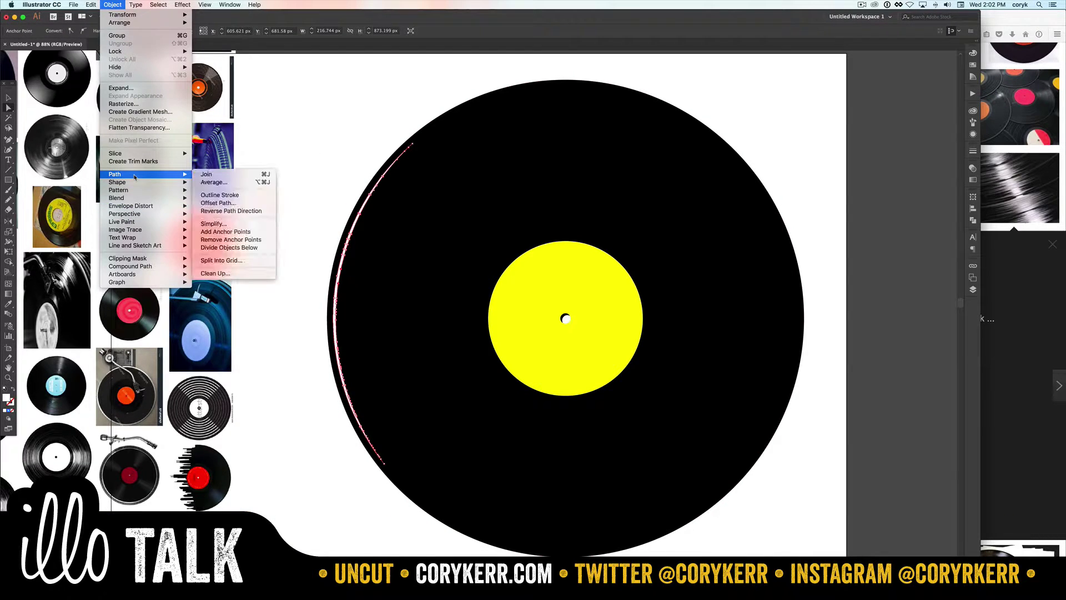
click(222, 224)
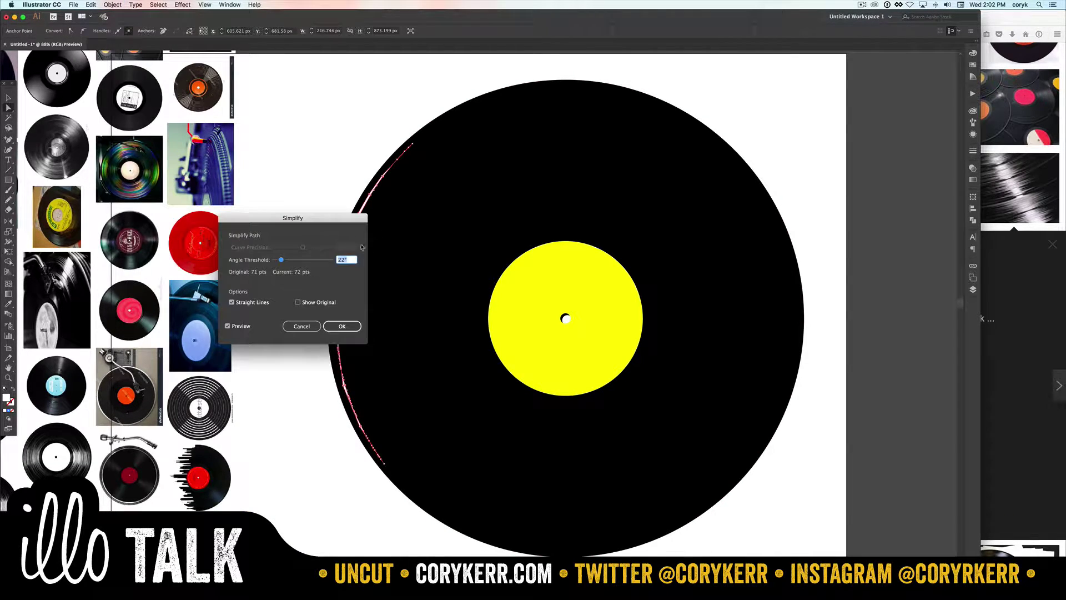
drag(343, 224, 537, 201)
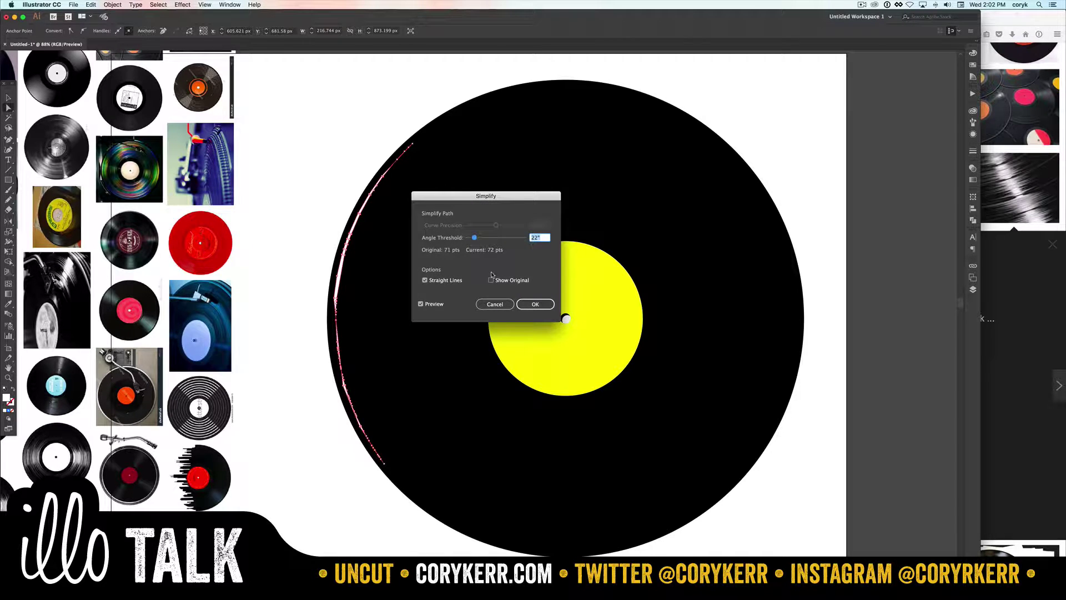
click(425, 280)
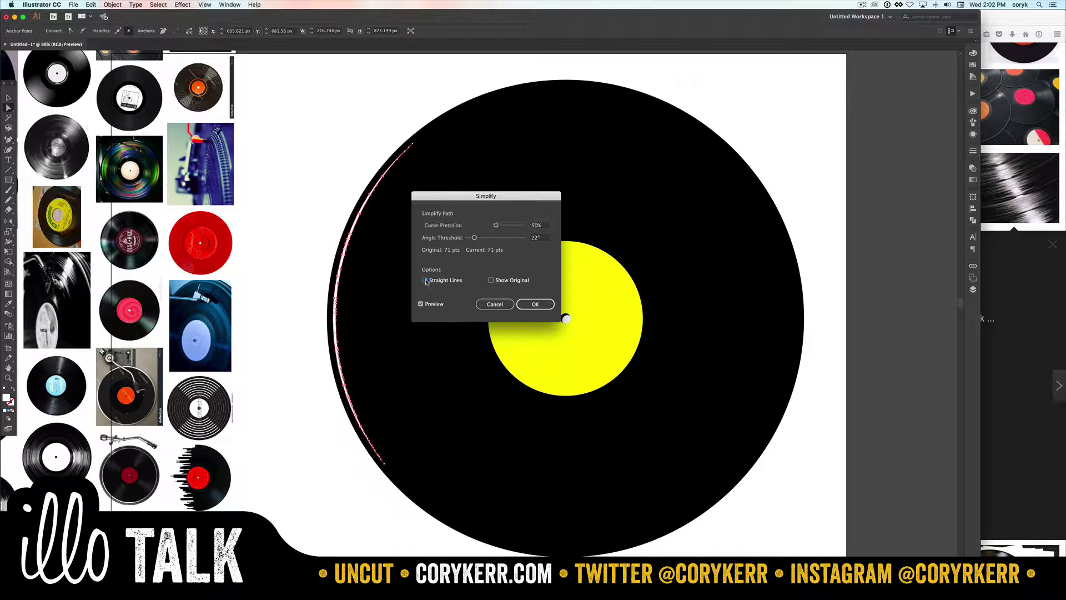
click(479, 226)
drag(475, 239, 486, 239)
drag(476, 226, 501, 226)
click(492, 237)
drag(473, 226, 510, 227)
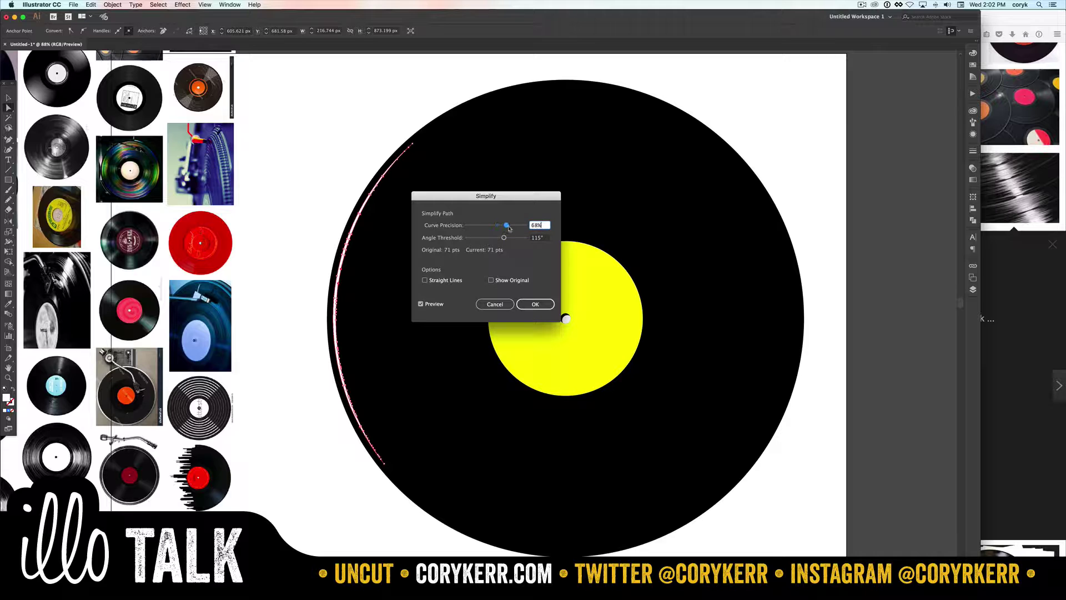
click(504, 304)
- Simplify the whole left arc path with curved segments, 50% curve precision and a 22° angle threshold
key(v)
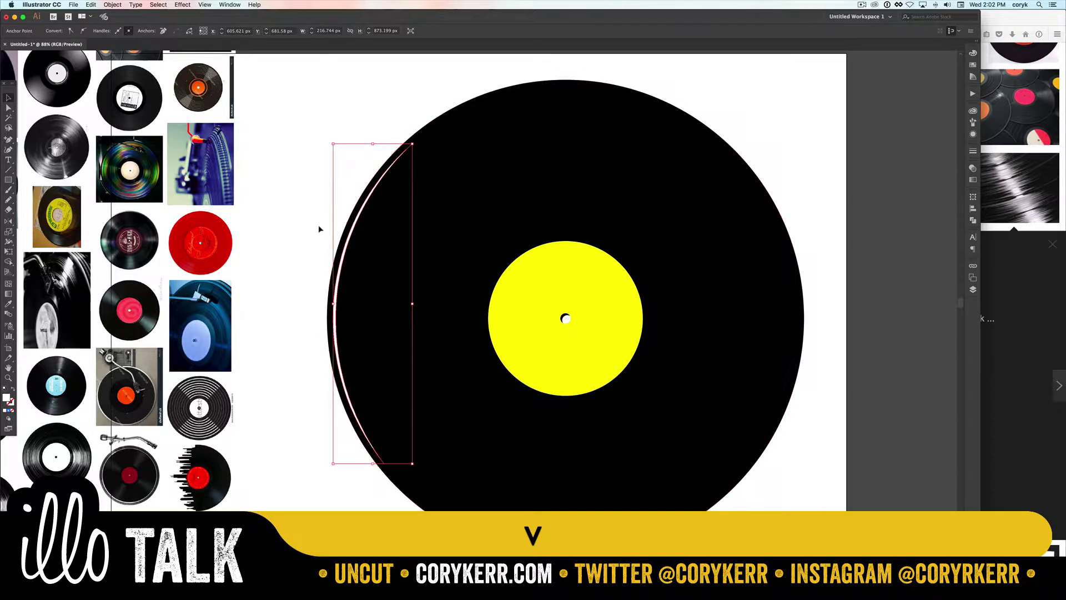
click(328, 238)
click(344, 247)
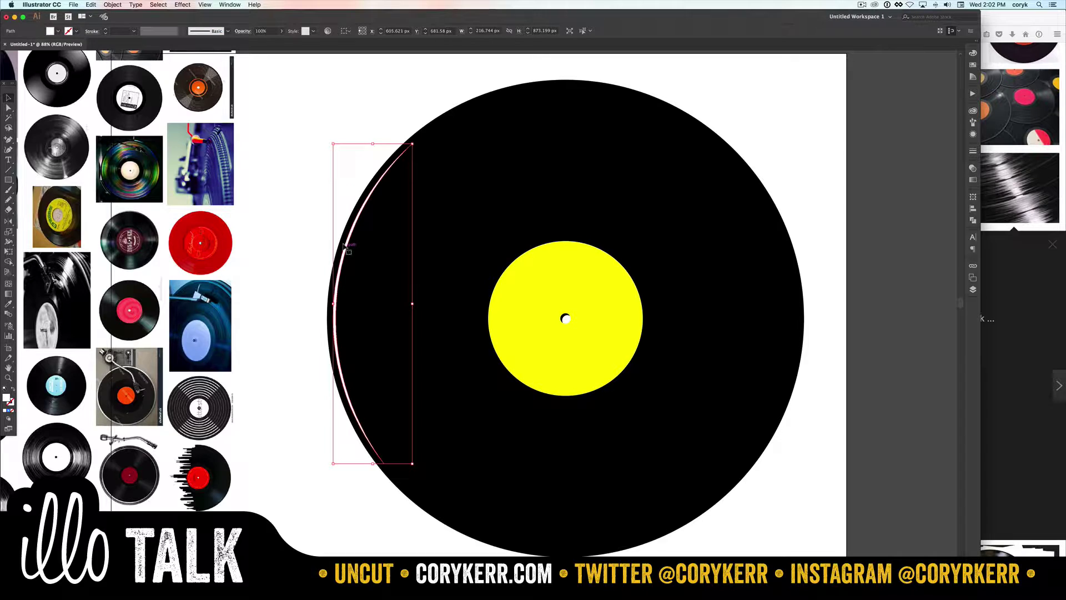
key(a)
click(107, 4)
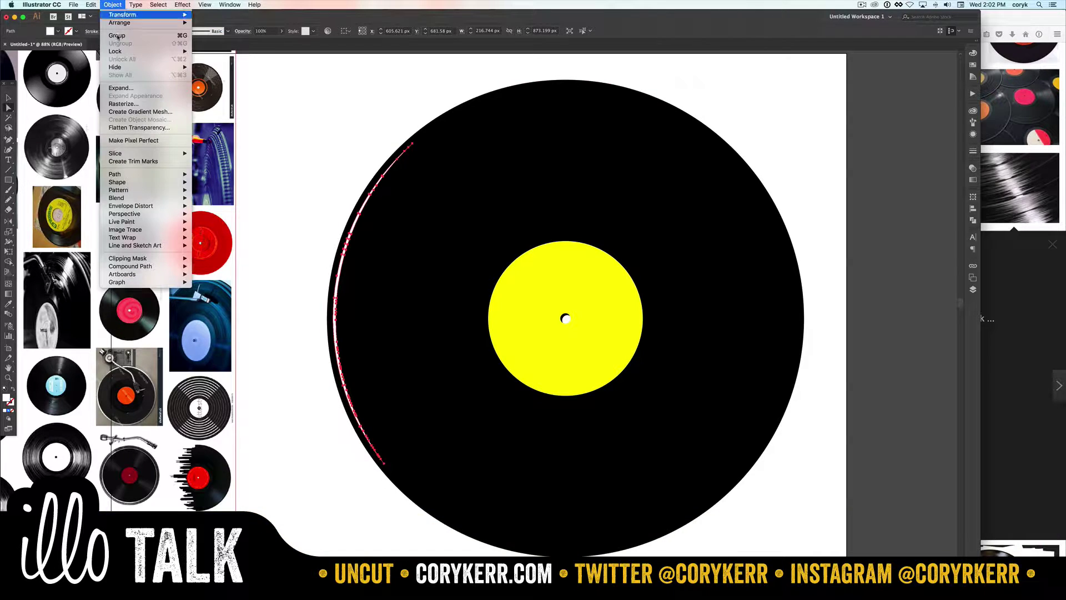
mouse_move(150, 175)
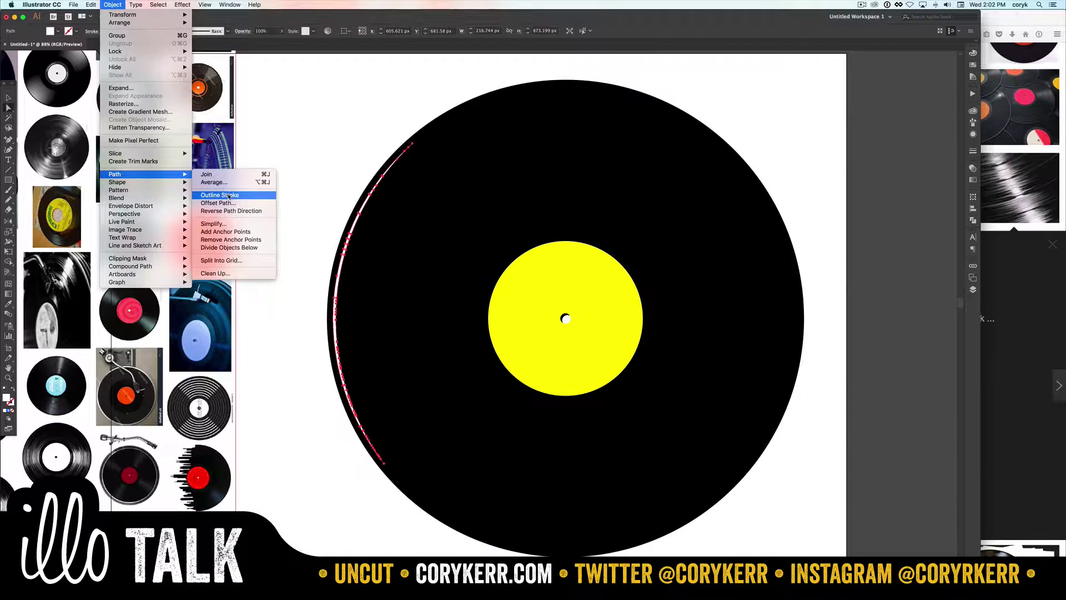
click(214, 223)
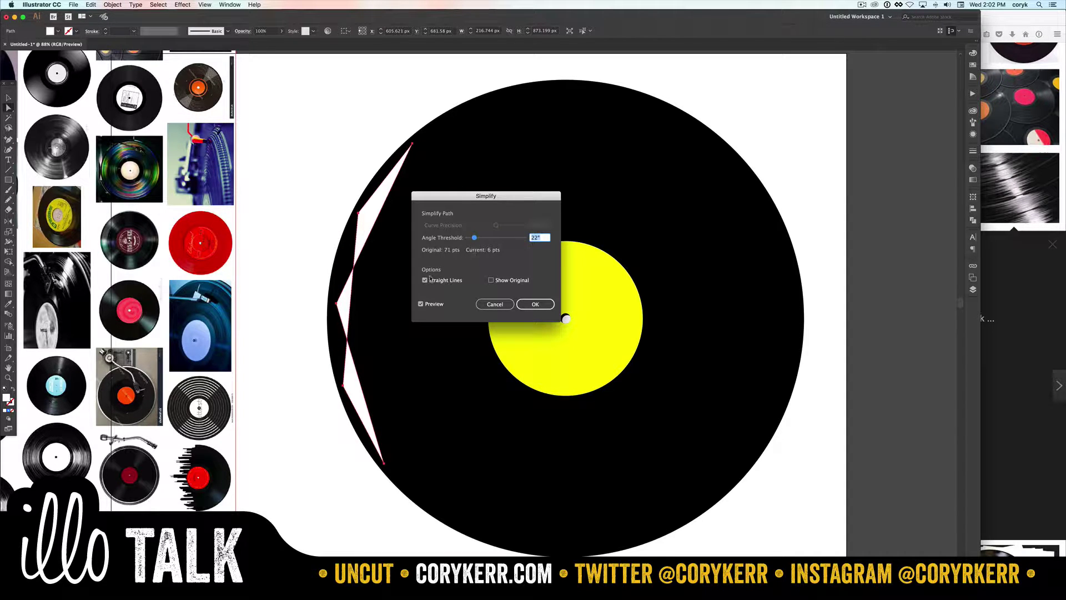
click(425, 281)
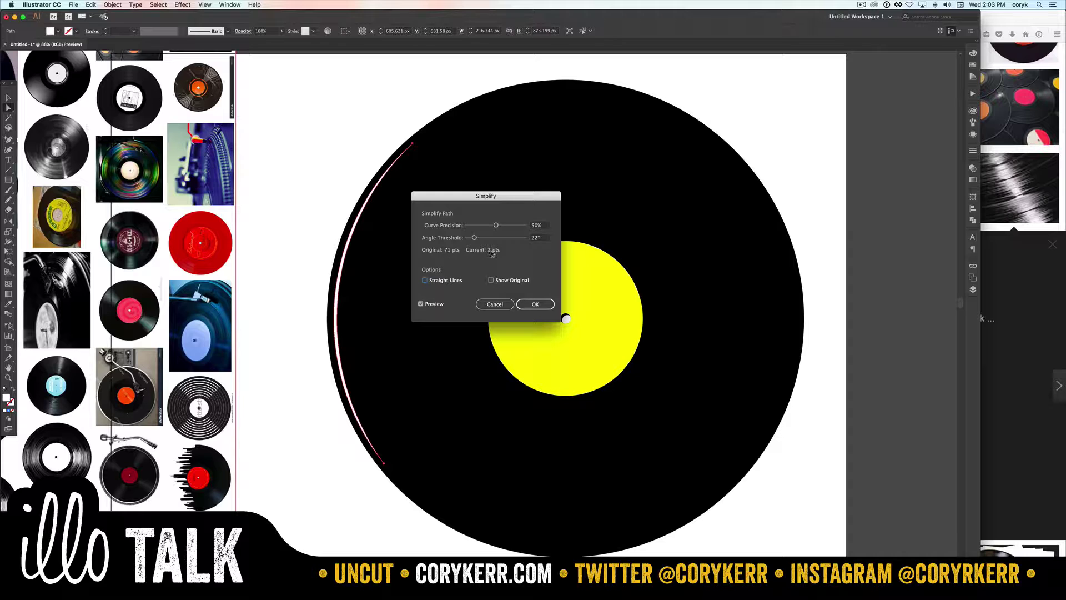
click(541, 307)
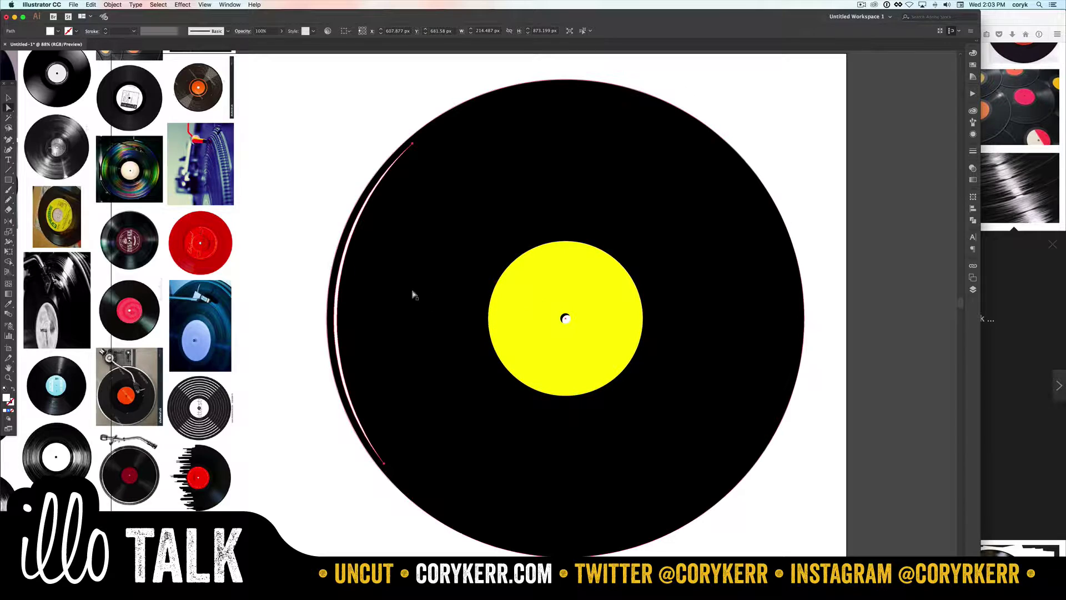
- Reflect a copy of the simplified left arc across a vertical axis through the record's centre
key(v)
click(315, 264)
click(338, 272)
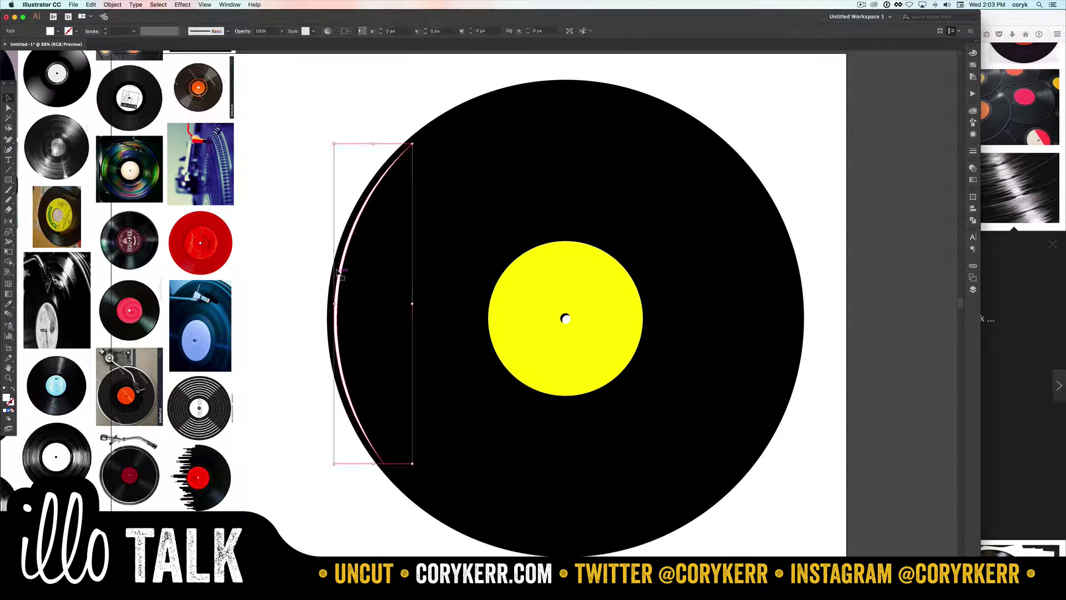
key(o)
key(alt)
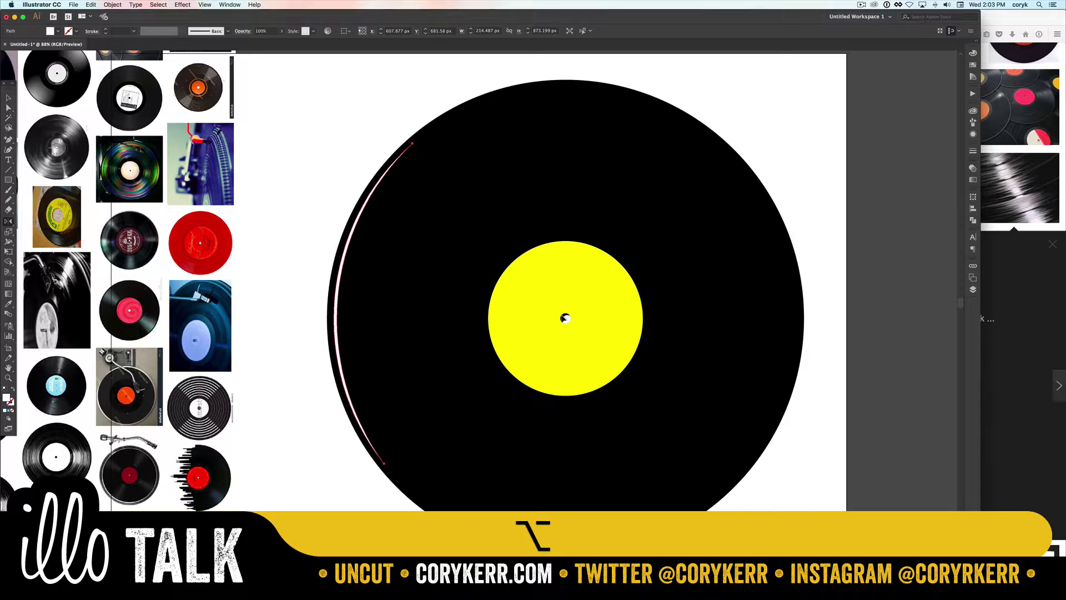
alt+click(565, 318)
click(523, 212)
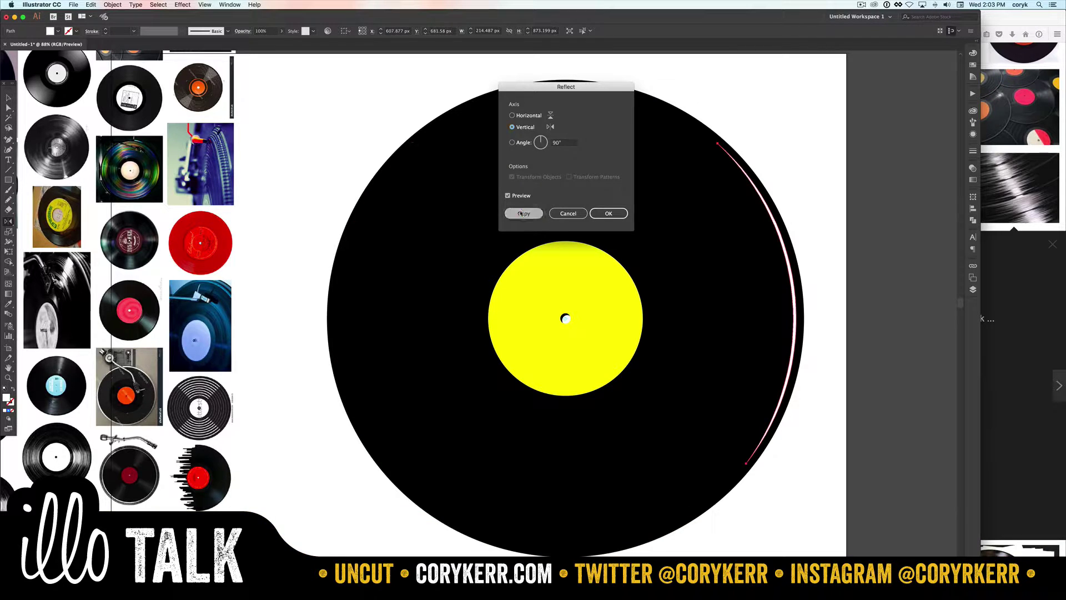
- Select both simplified arcs and make a blend between them
key(v)
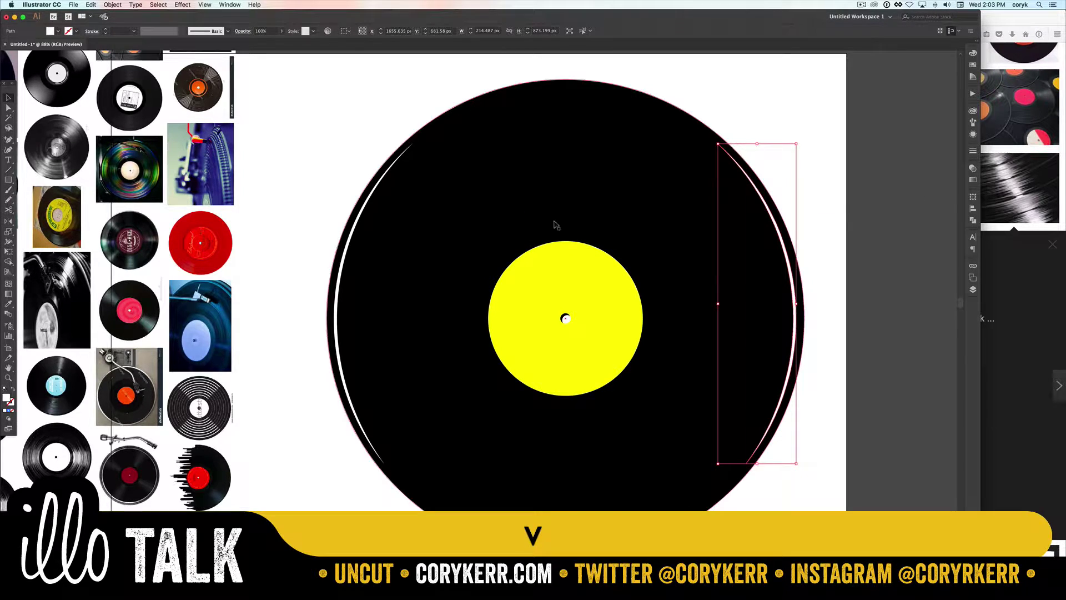
shift+click(366, 196)
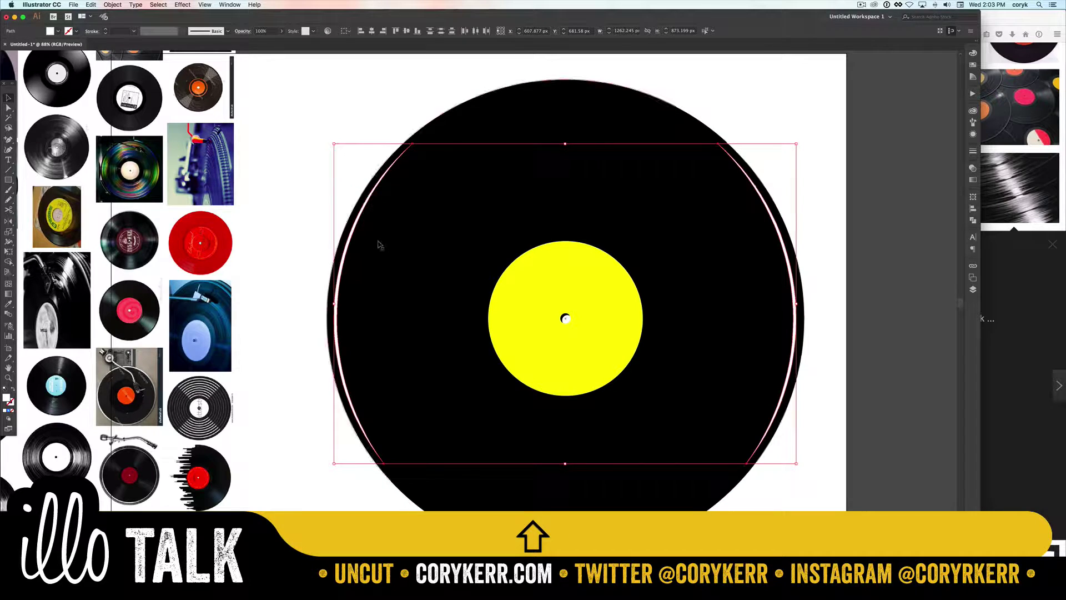
key(alt+super+b)
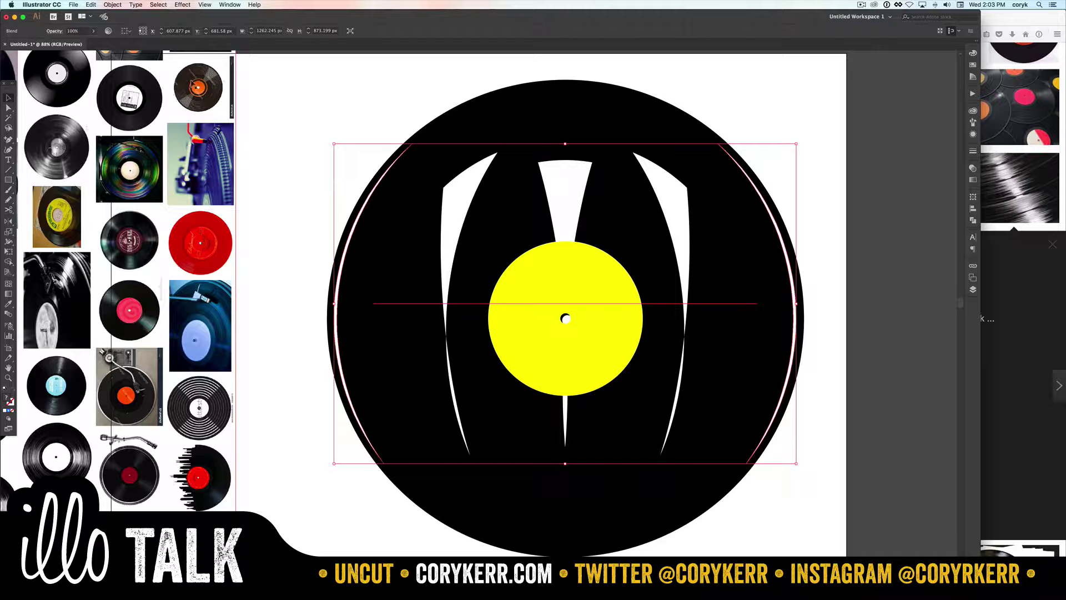
- Flip the blend's right arc vertically and rotate it back in line with the record's edge
key(a)
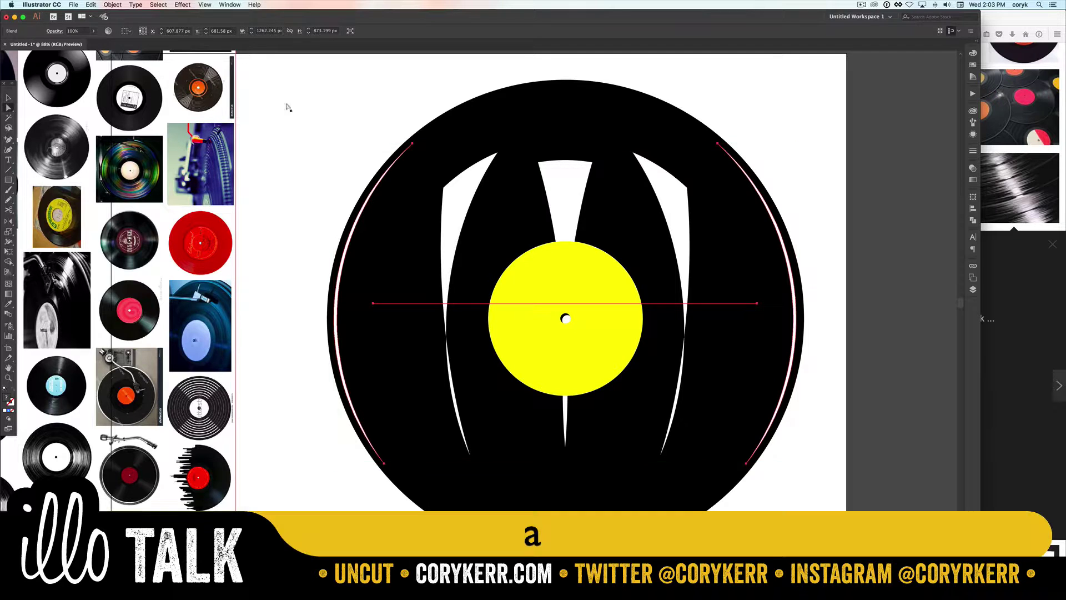
click(829, 232)
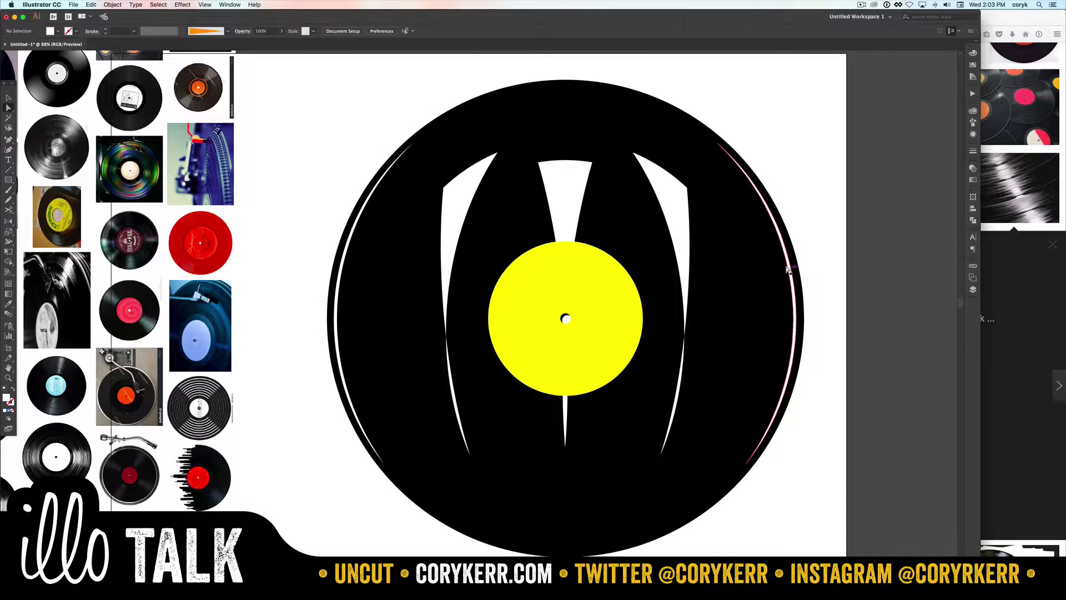
click(789, 269)
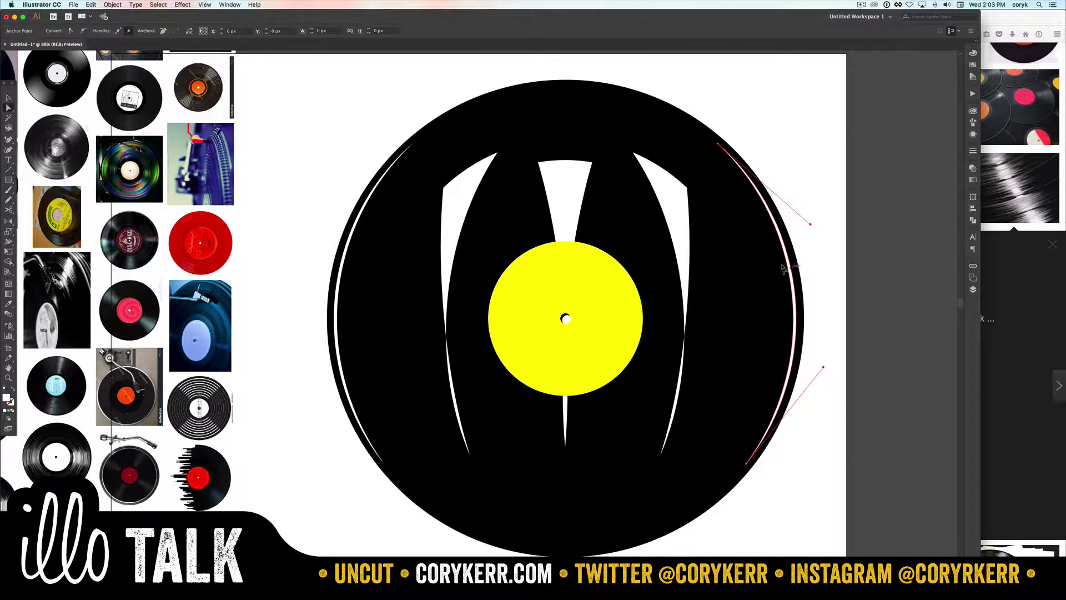
click(718, 144)
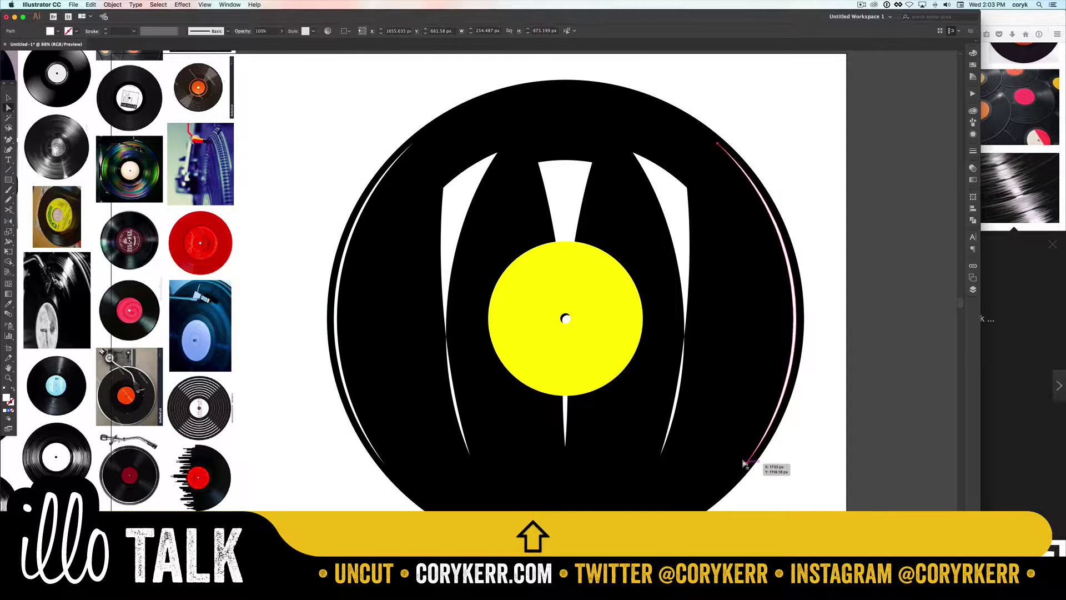
key(shift+v)
key(alt)
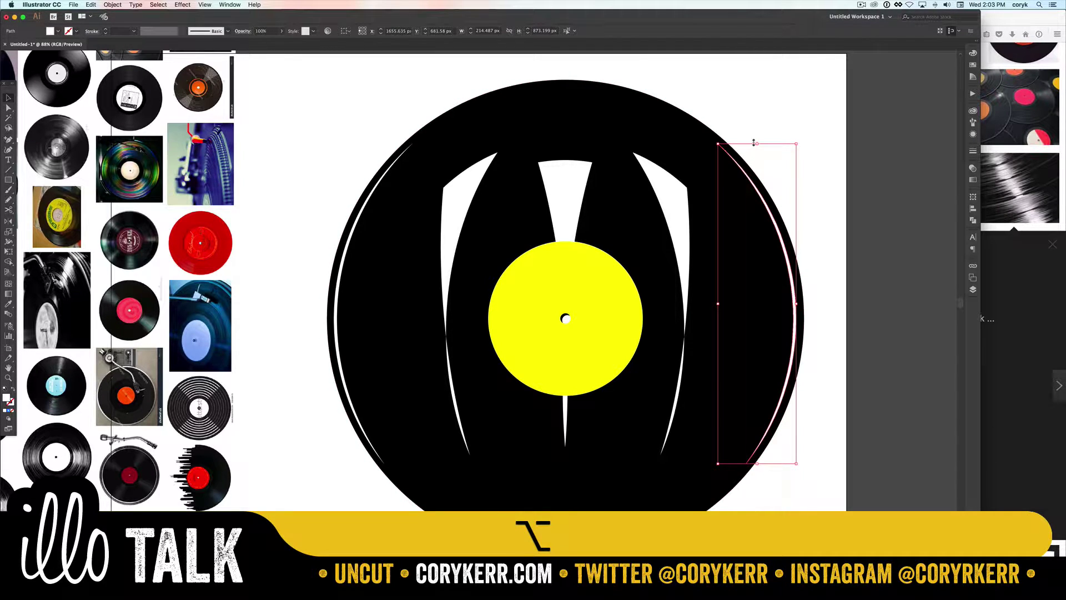
drag(754, 154, 754, 463)
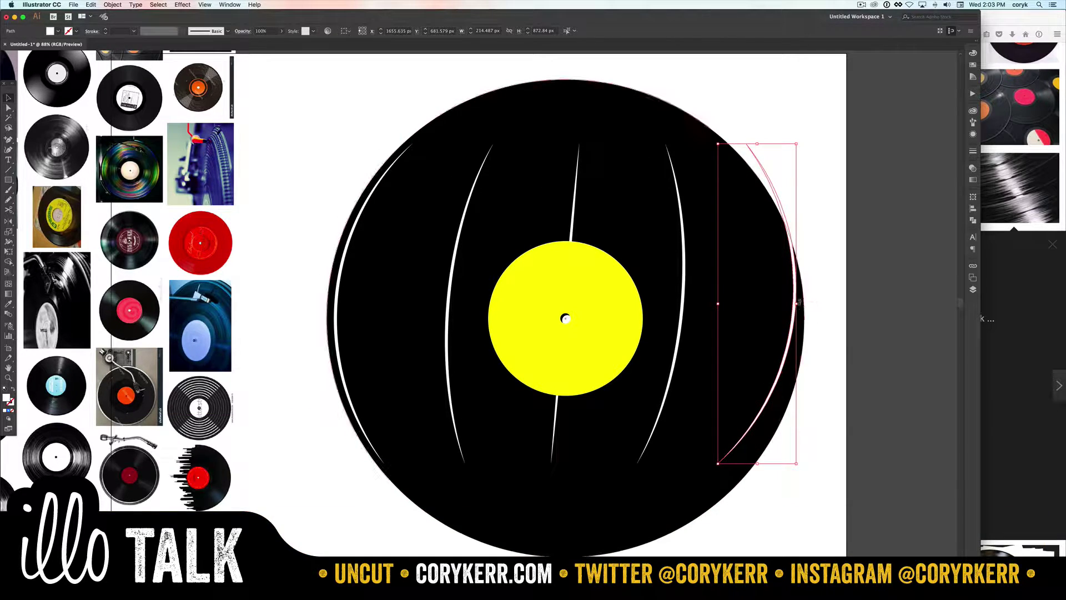
drag(799, 302, 798, 297)
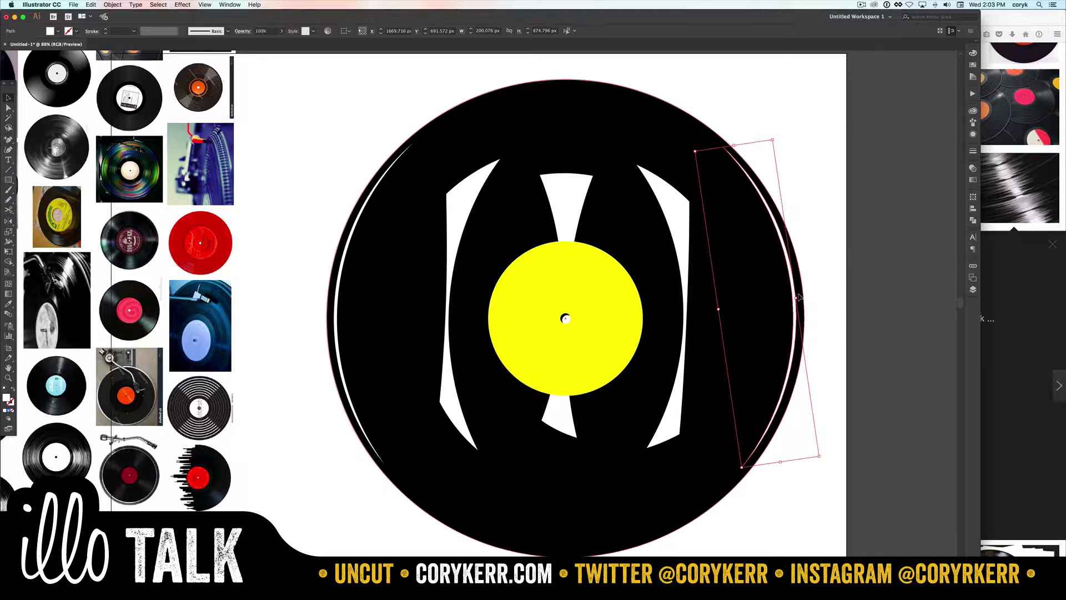
- Delete the blend's right arc, and undo the changes back to the single simplified left arc
key(BackSpace)
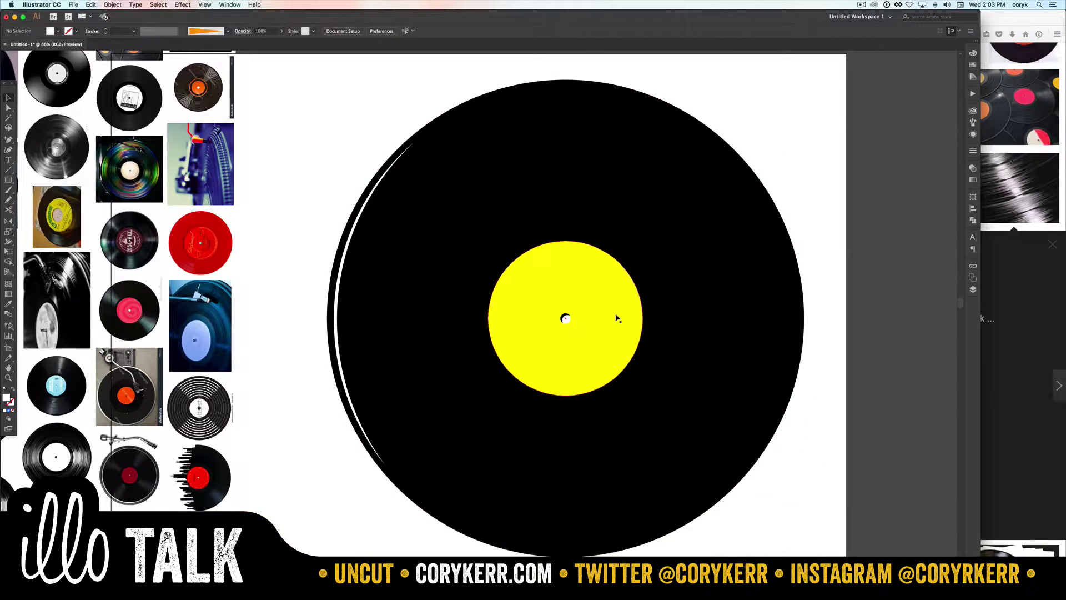
click(340, 280)
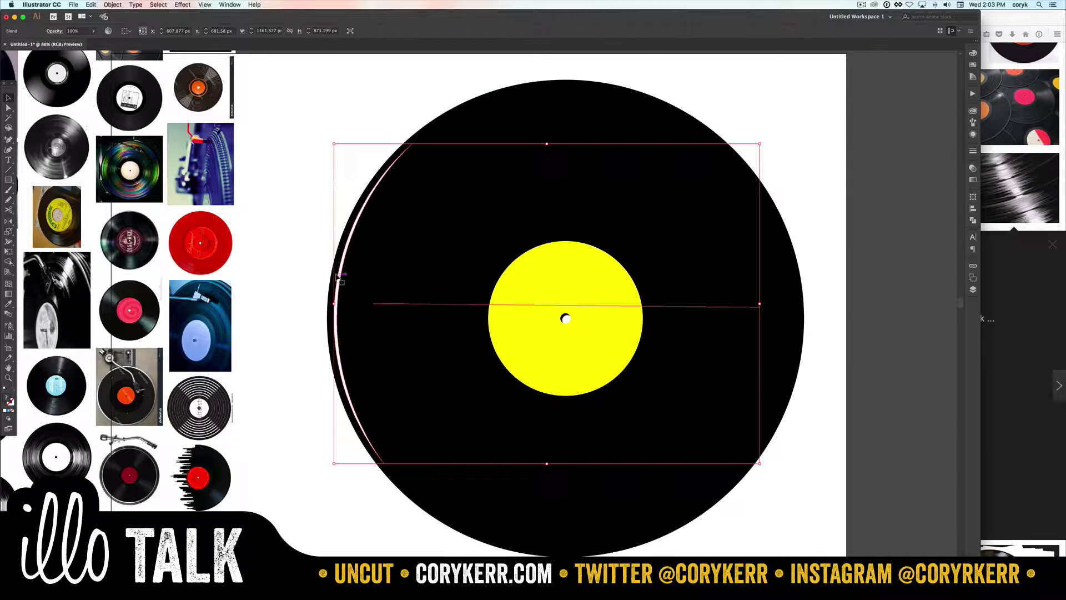
key(super+z)
key(super+z)
key(super+z)
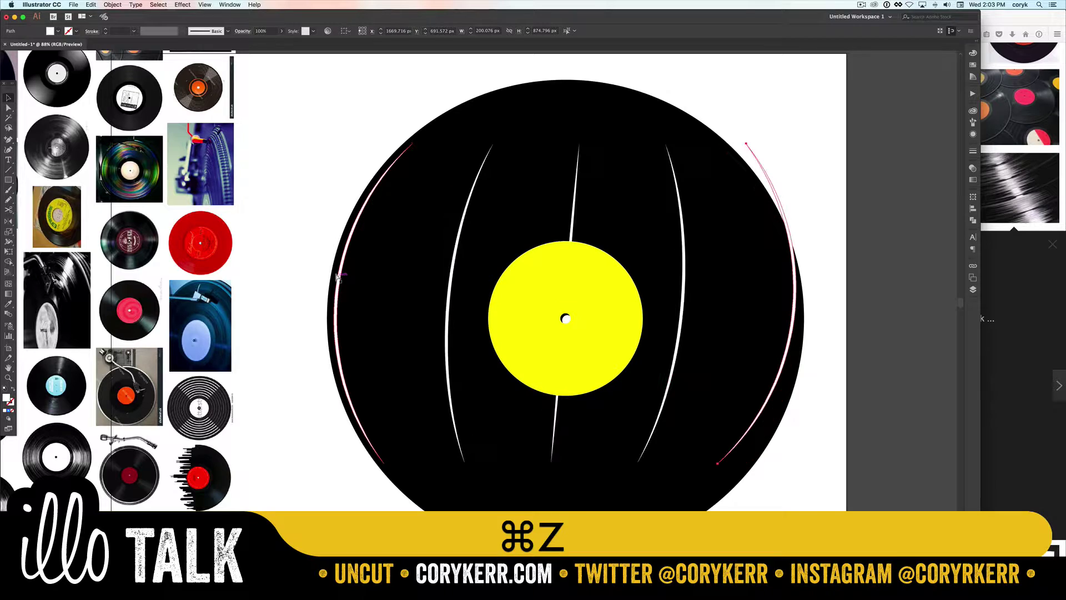
key(super+z)
key(super+z)
key(super+z)
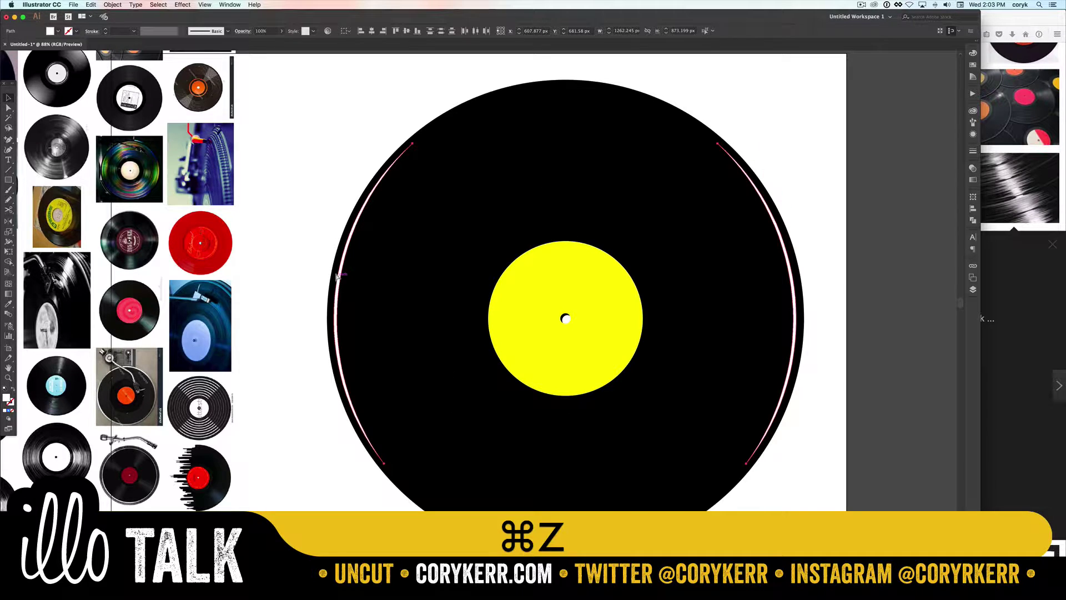
key(super+z)
key(super+z)
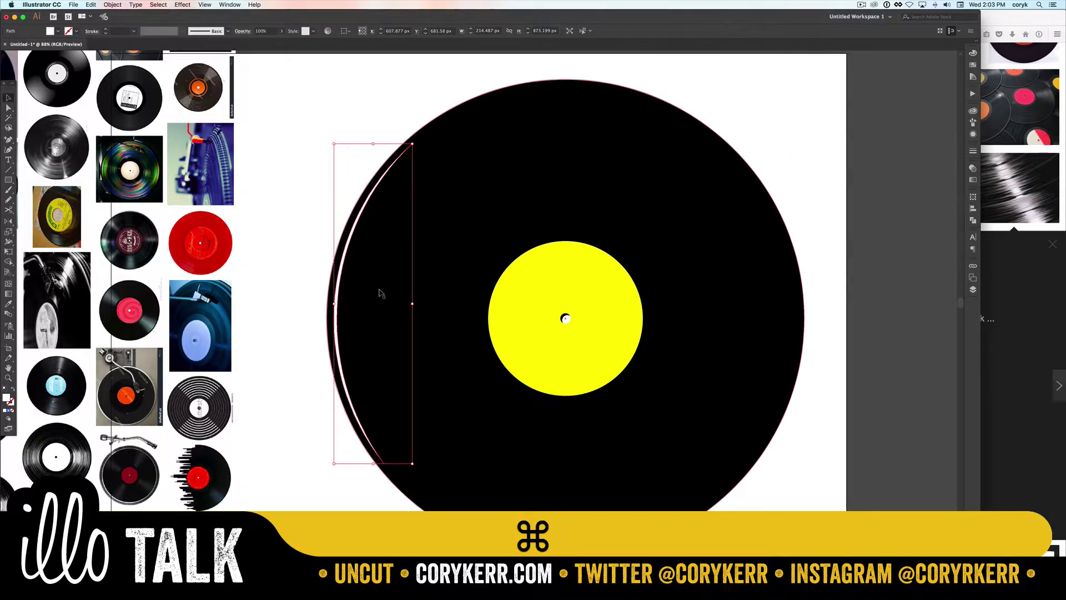
drag(337, 295, 484, 302)
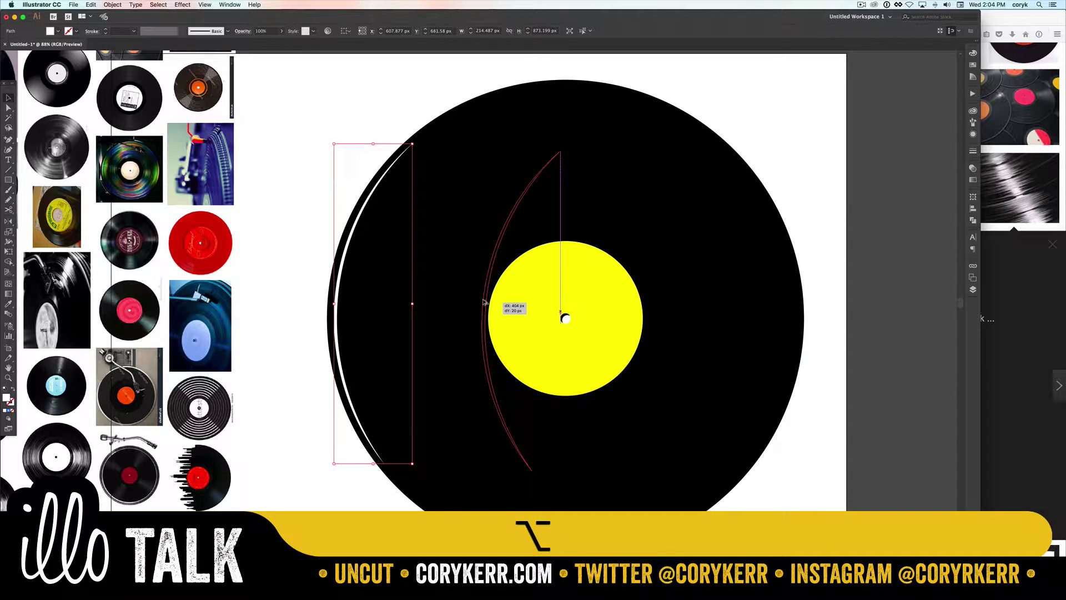
drag(482, 301, 483, 302)
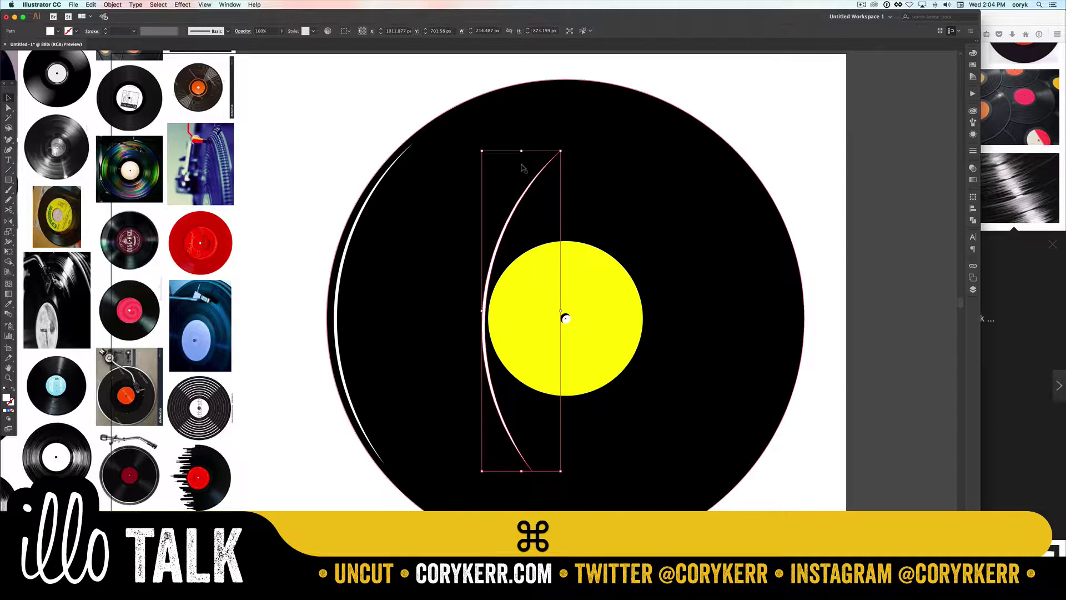
drag(522, 149, 512, 226)
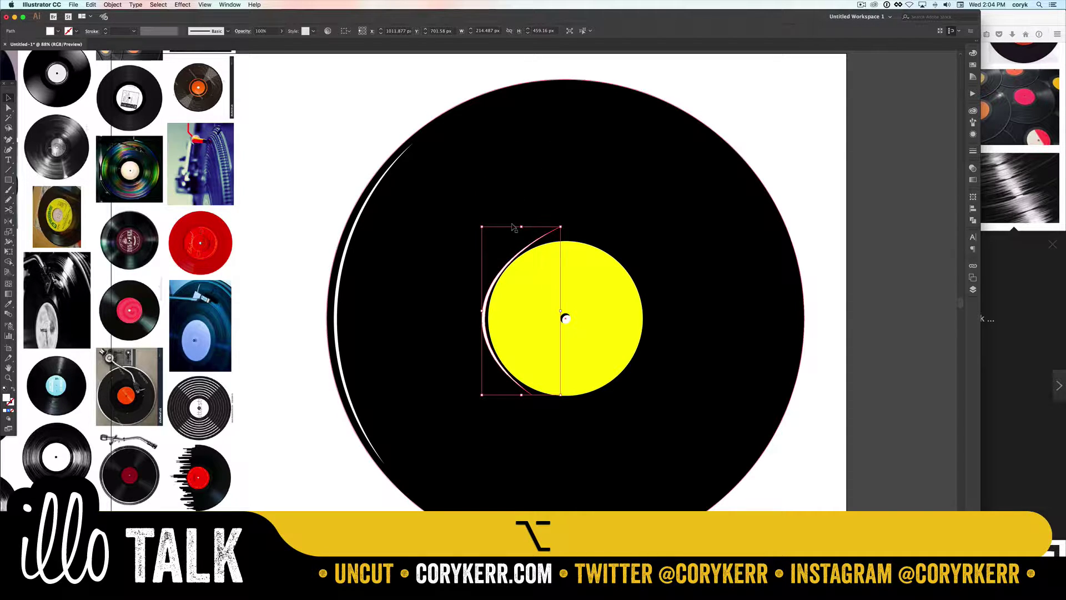
key(BackSpace)
- Offset the yellow label circle's path outward by 10 px with miter joins
click(517, 279)
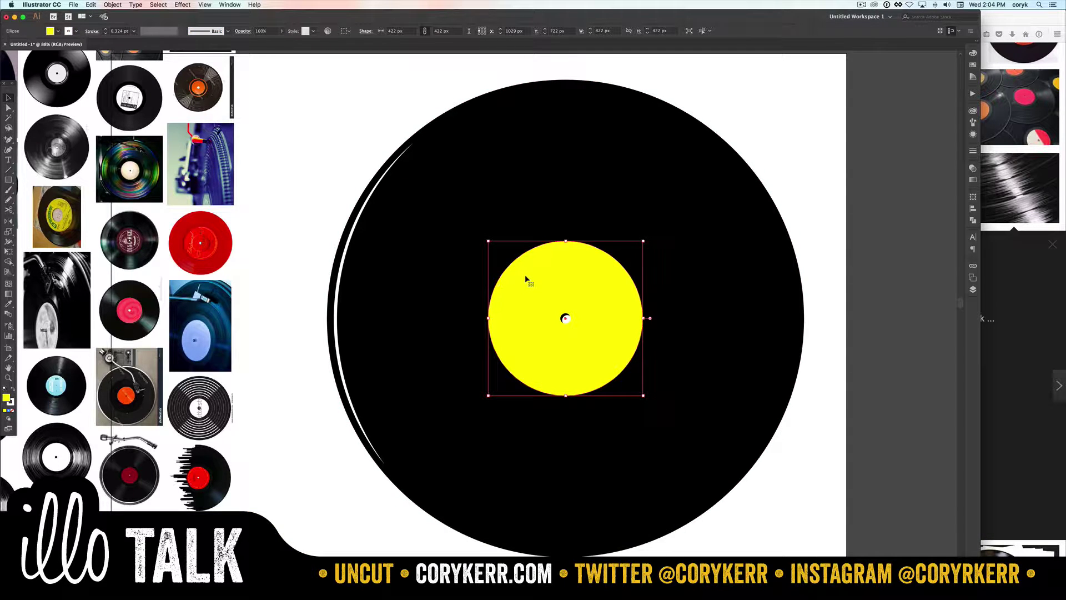
click(113, 4)
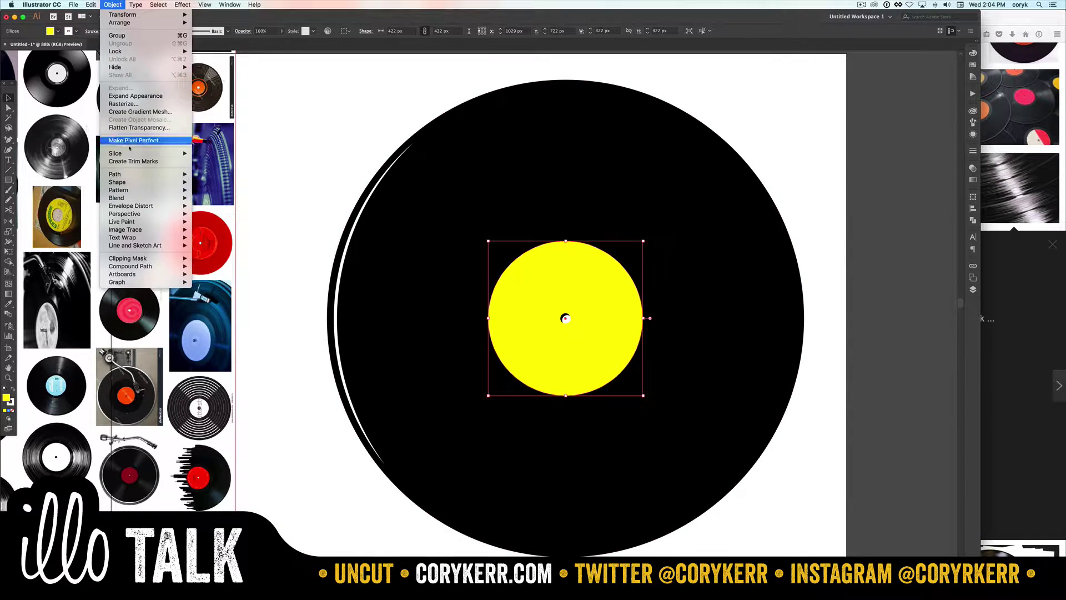
mouse_move(134, 175)
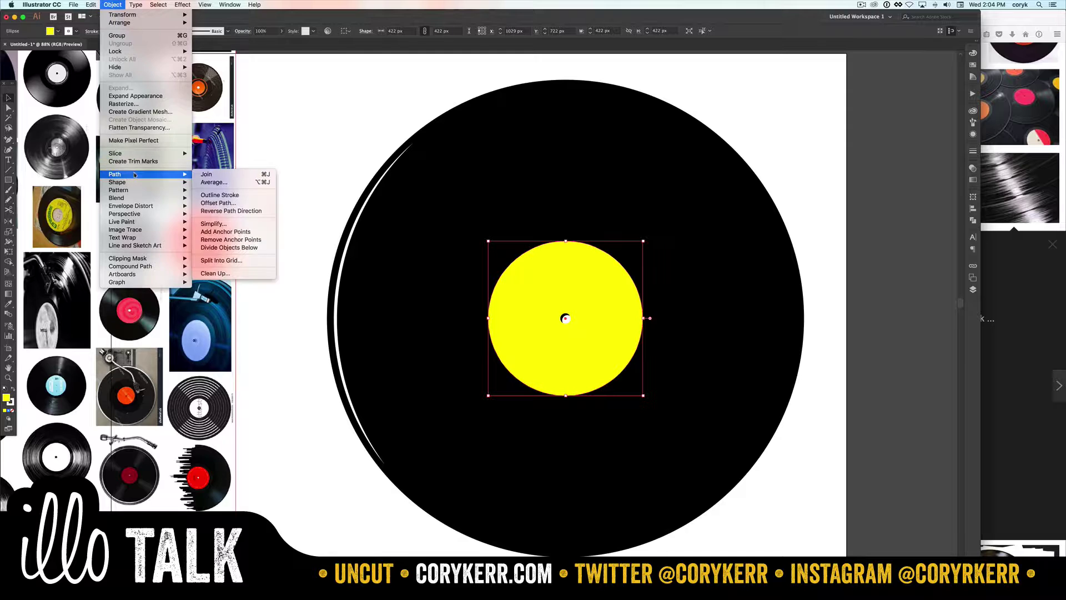
click(233, 204)
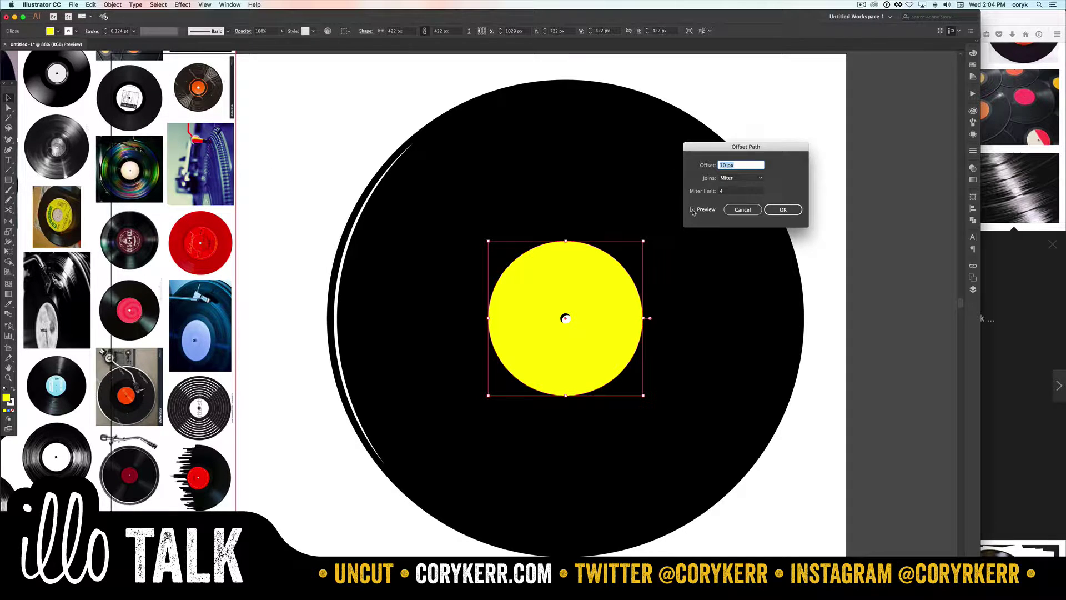
click(692, 210)
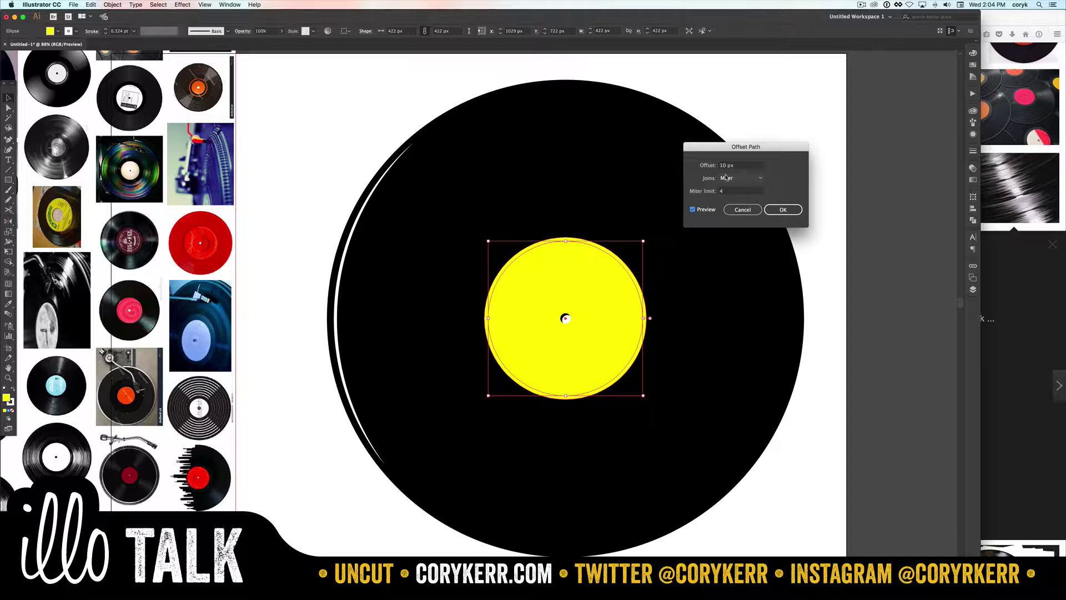
click(788, 214)
click(786, 213)
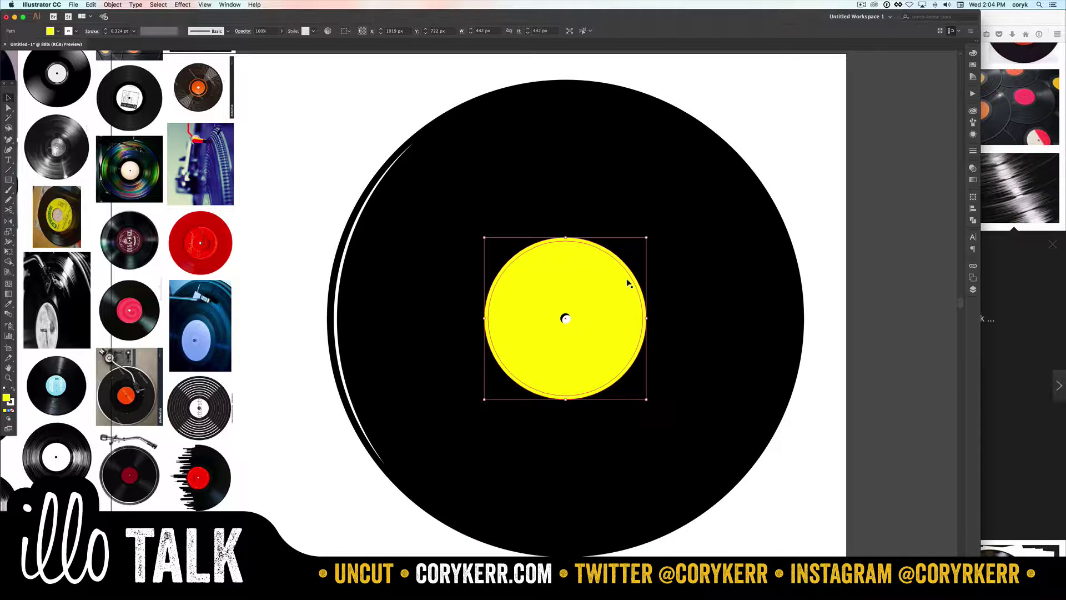
- Paste a copy of the offset circle behind it and widen it evenly about its centre to about 464 px
key(super+c)
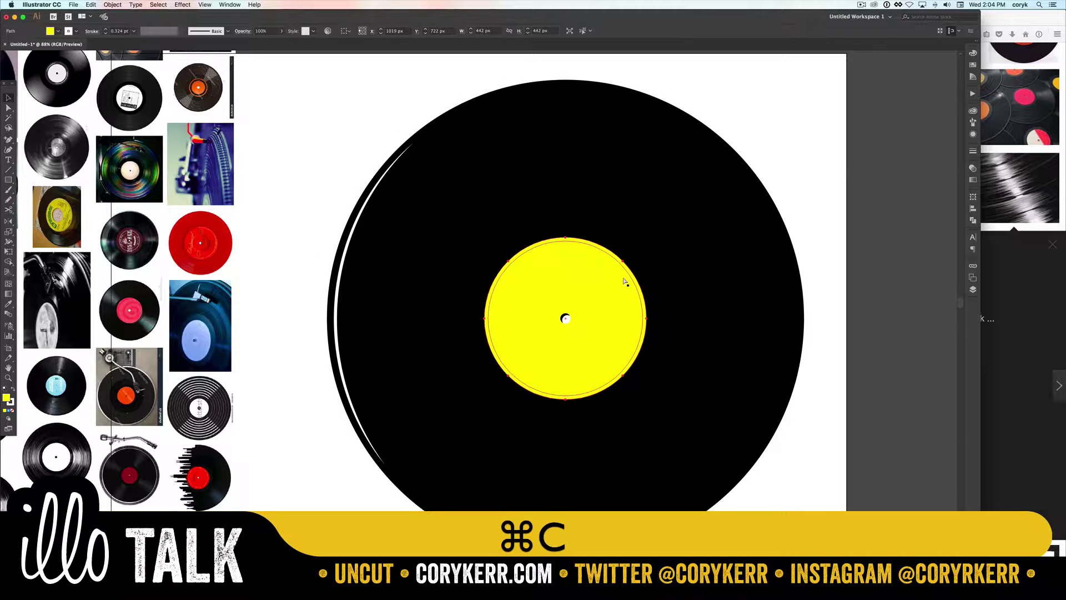
key(super+b)
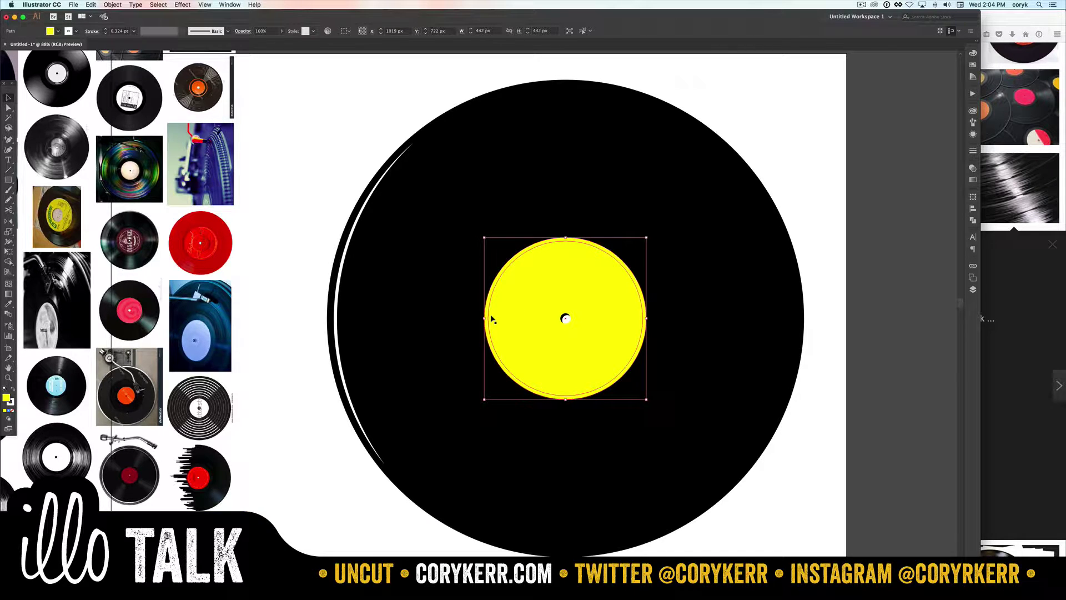
drag(484, 318, 478, 318)
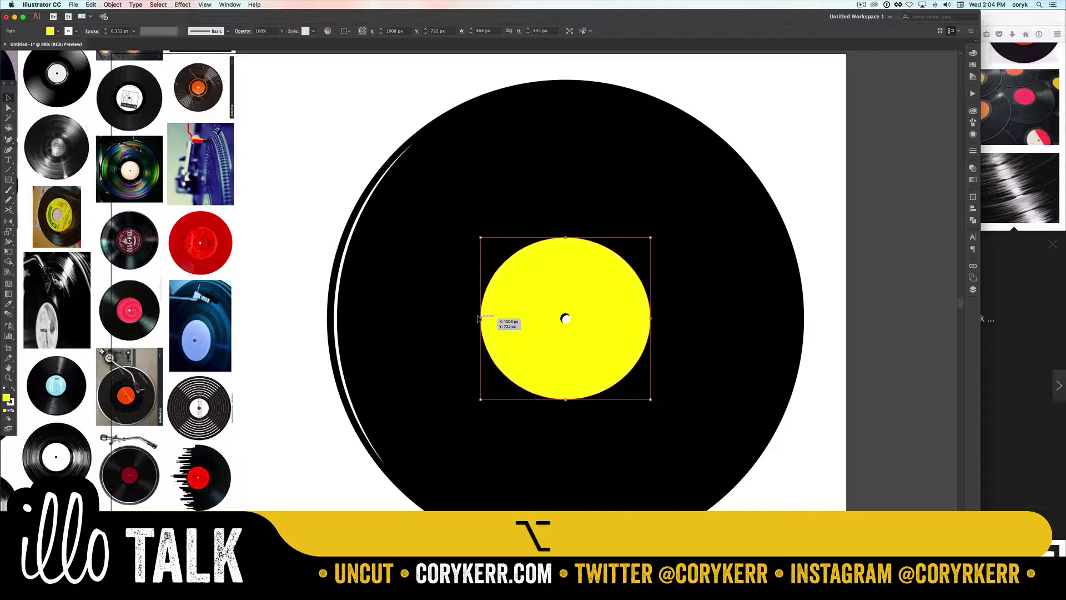
- Cut the two offset shapes down to a thin crescent along the label's left edge with Shape Builder, and fill it white without stroke
key(super+y)
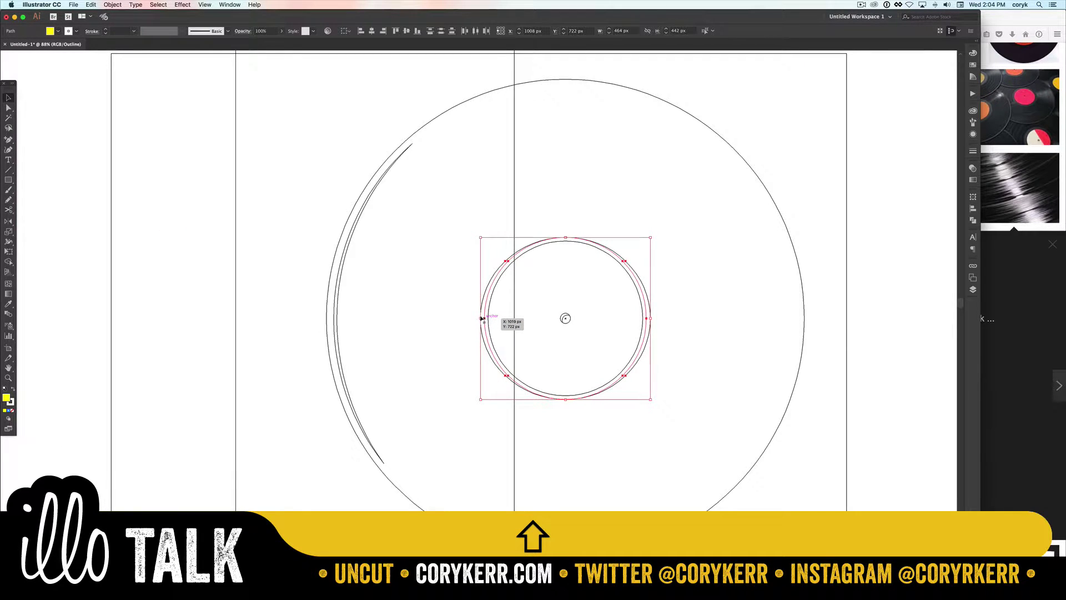
key(shift+m)
key(alt)
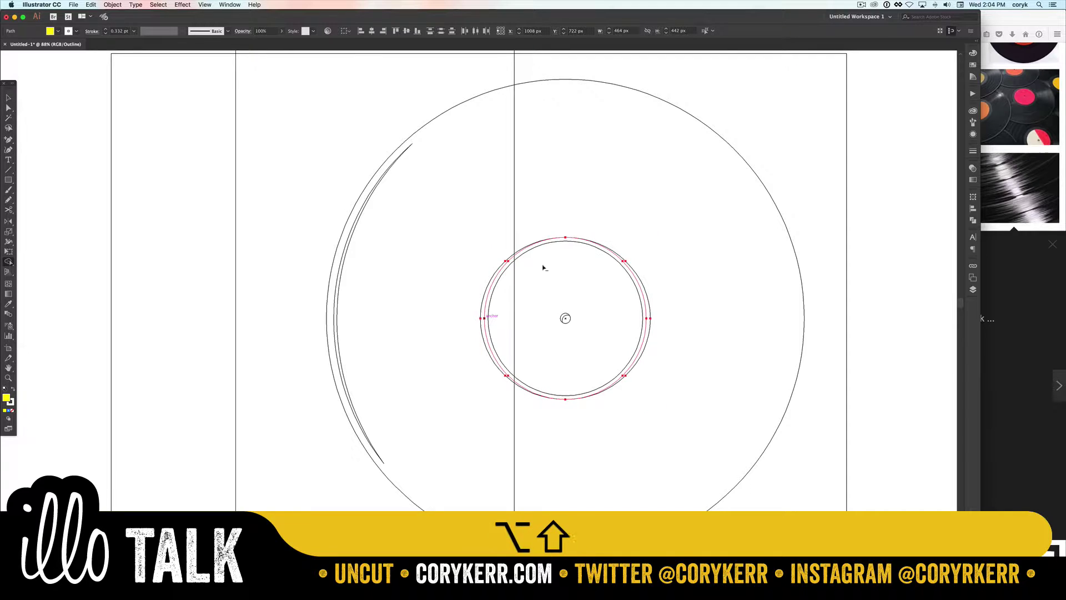
mouse_move(653, 249)
mouse_down()
mouse_move(633, 277)
mouse_move(592, 301)
mouse_up()
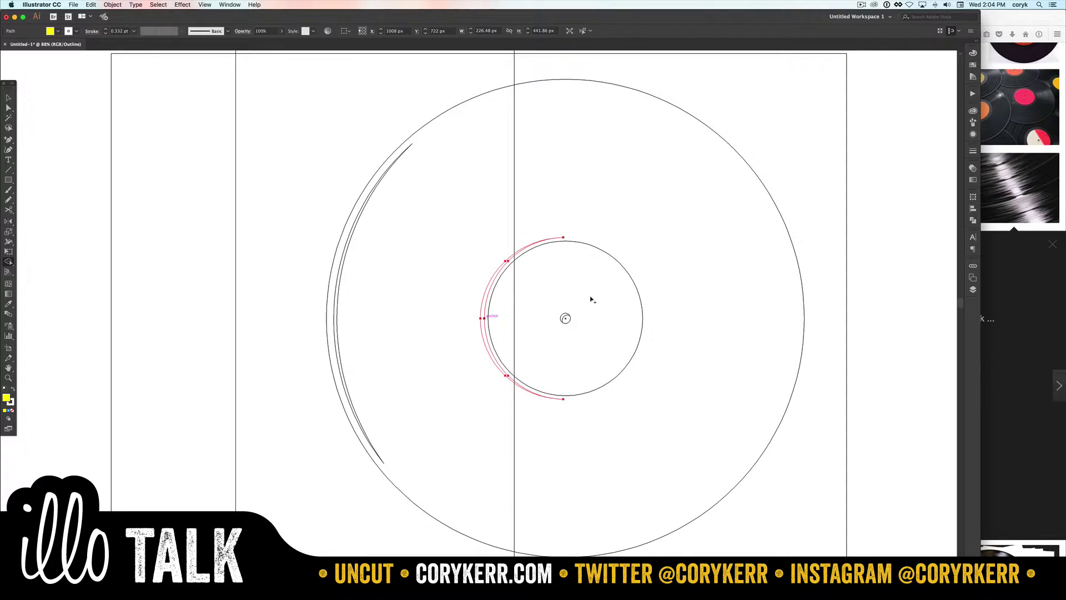
key(super+y)
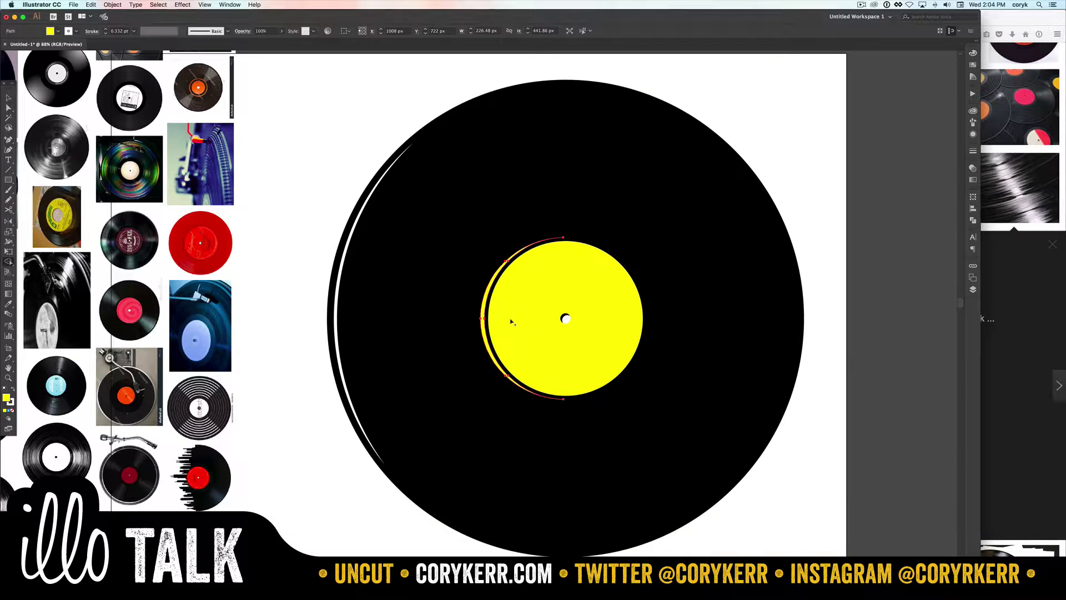
key(i)
click(289, 248)
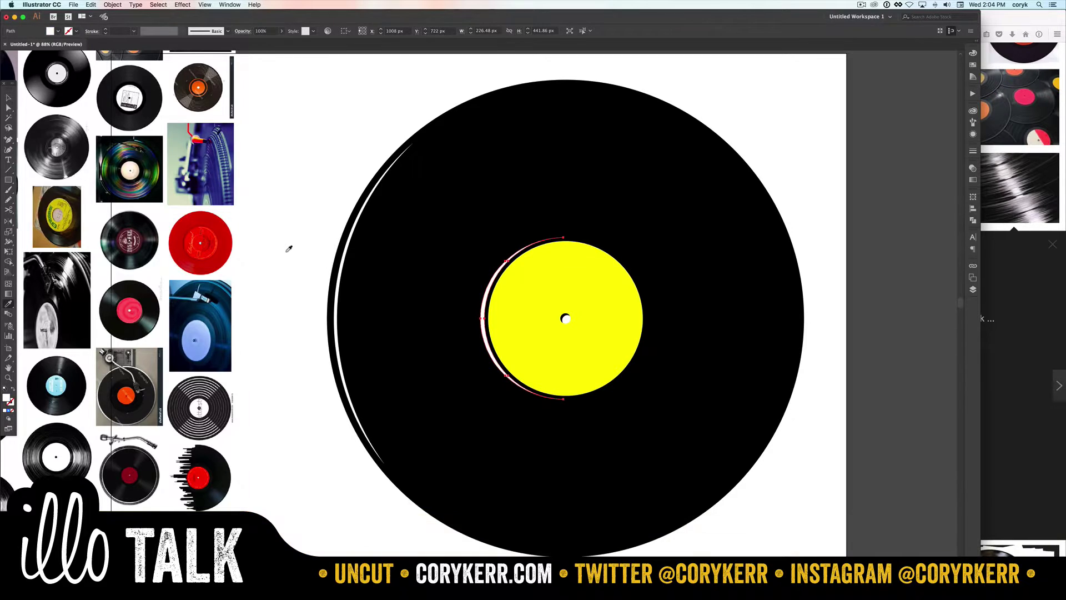
- Make a blend between the white crescent beside the label and the arc at the record's left edge
key(v)
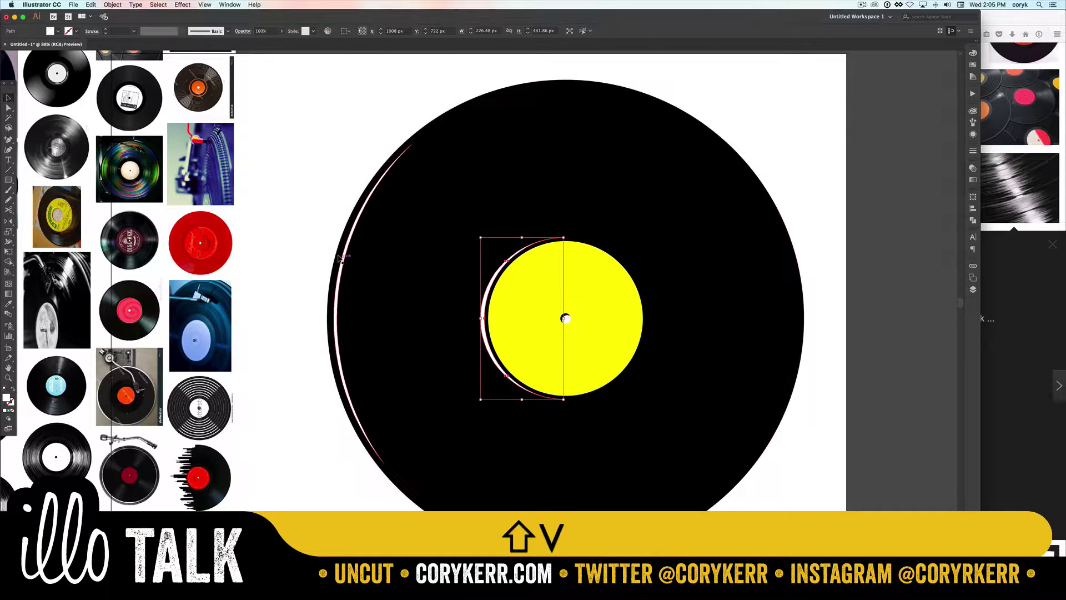
shift+click(338, 257)
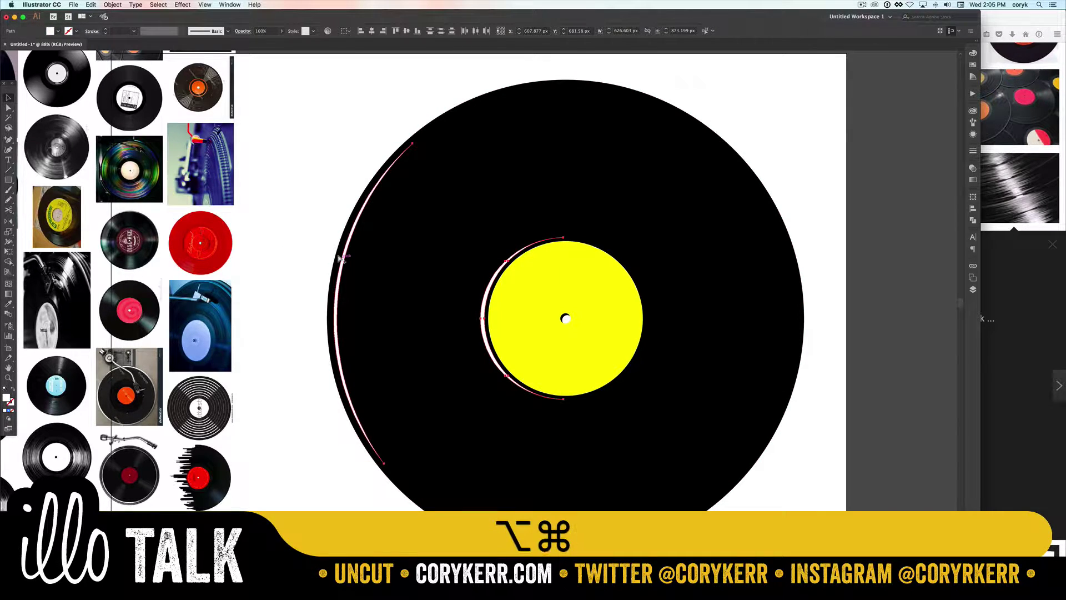
key(alt+super+b)
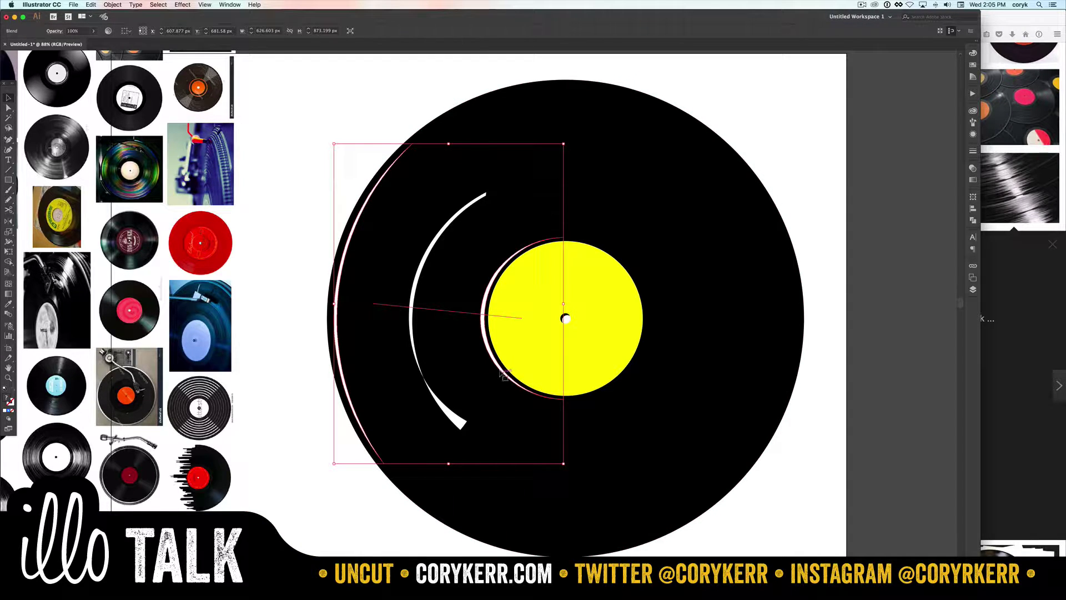
- Shorten the inner crescent's upper end by deleting its tip and outer anchor points, and redirect the remaining anchor's handle to form a tapered tip
key(z)
scroll(467, 375, right, 3)
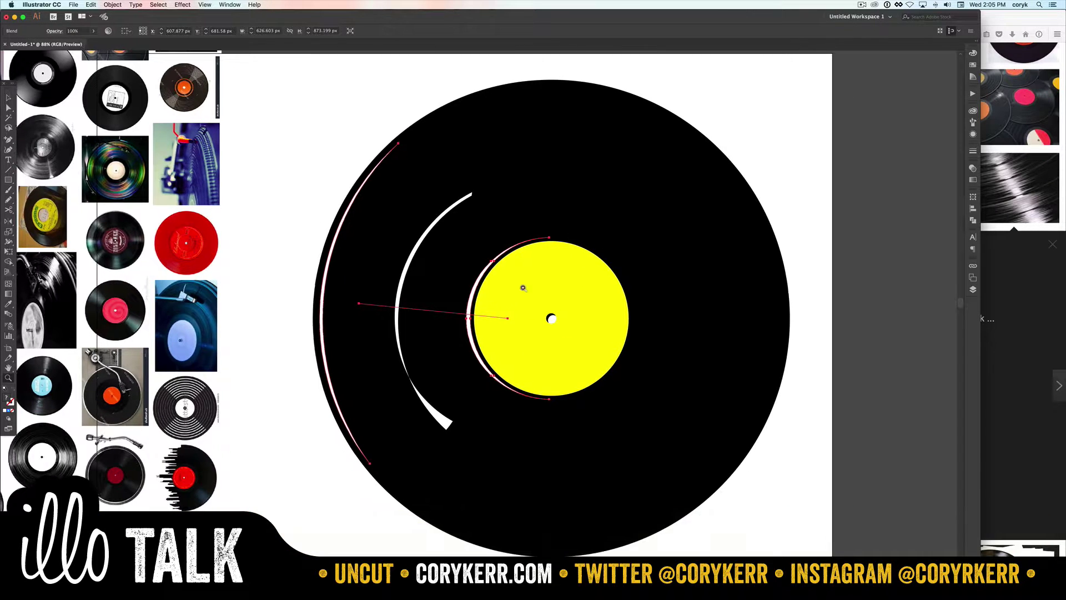
drag(462, 376, 593, 225)
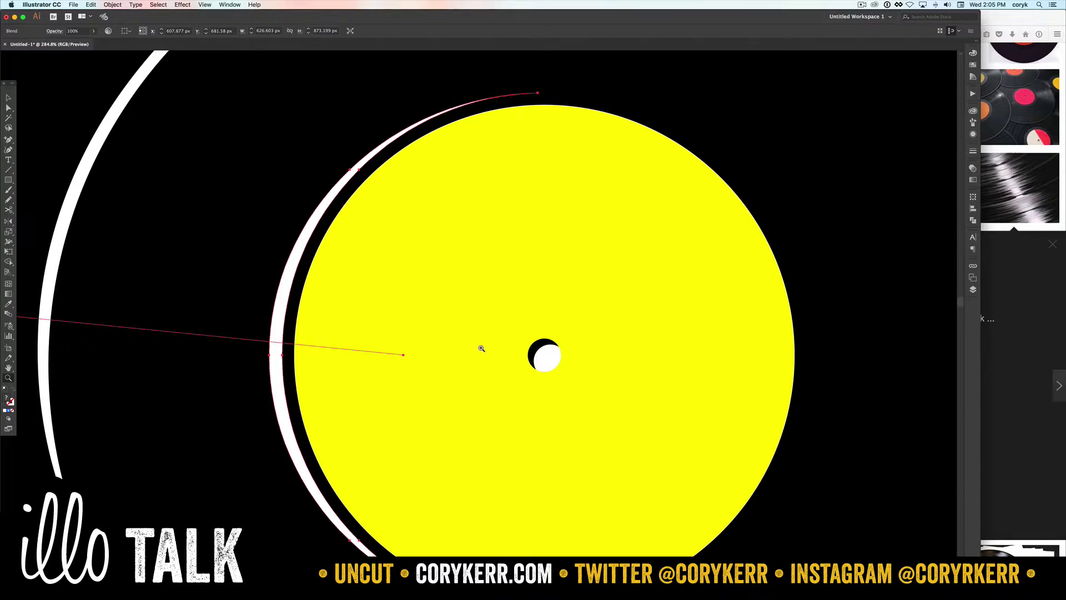
key(space)
drag(461, 350, 488, 292)
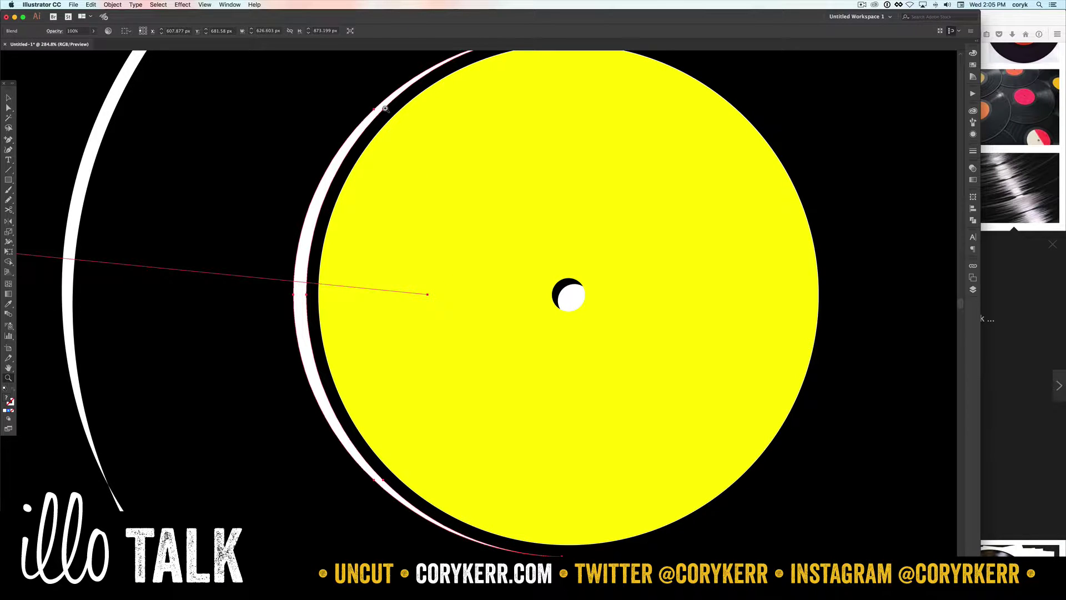
key(space)
drag(422, 88, 405, 147)
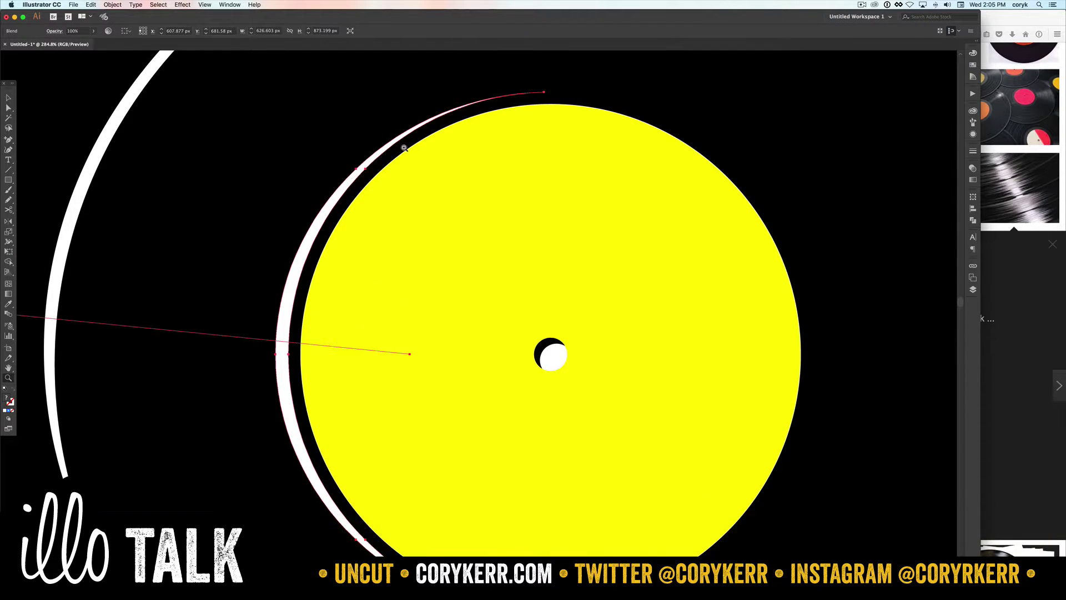
key(p)
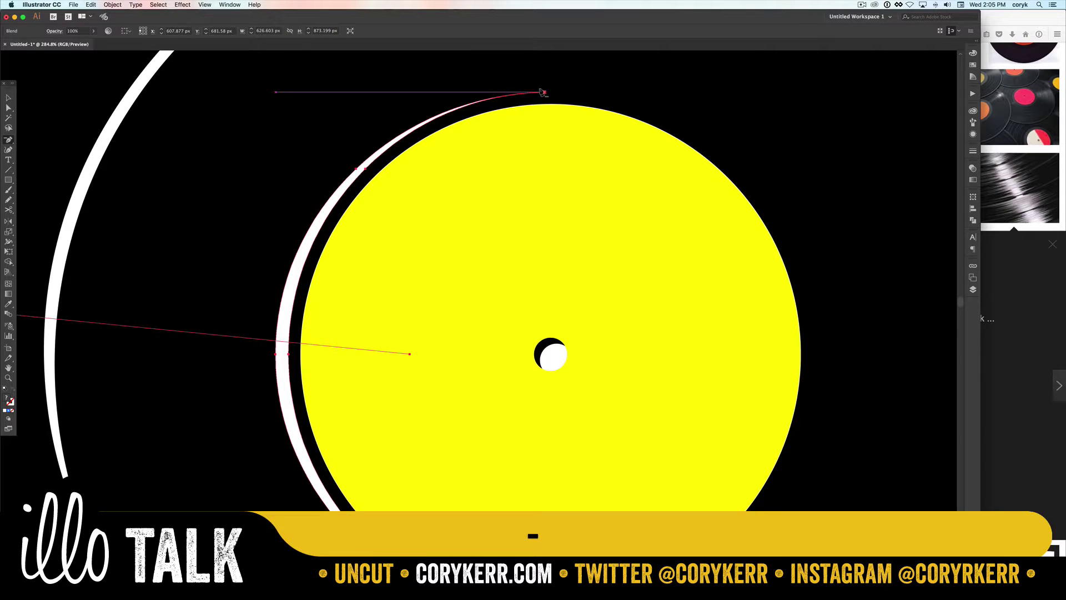
click(542, 91)
key(super+z)
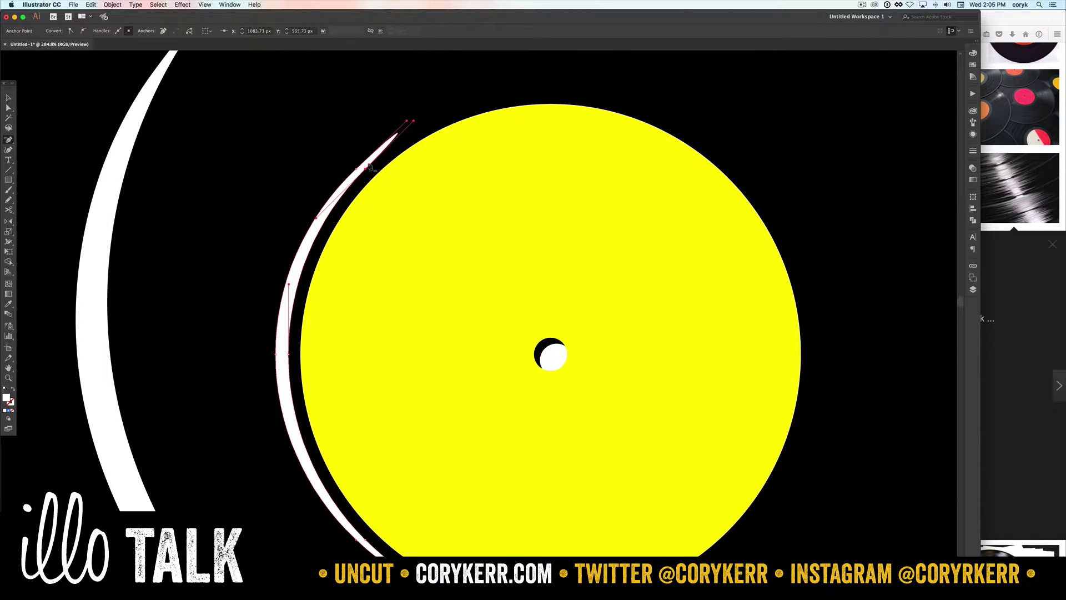
key(super+z)
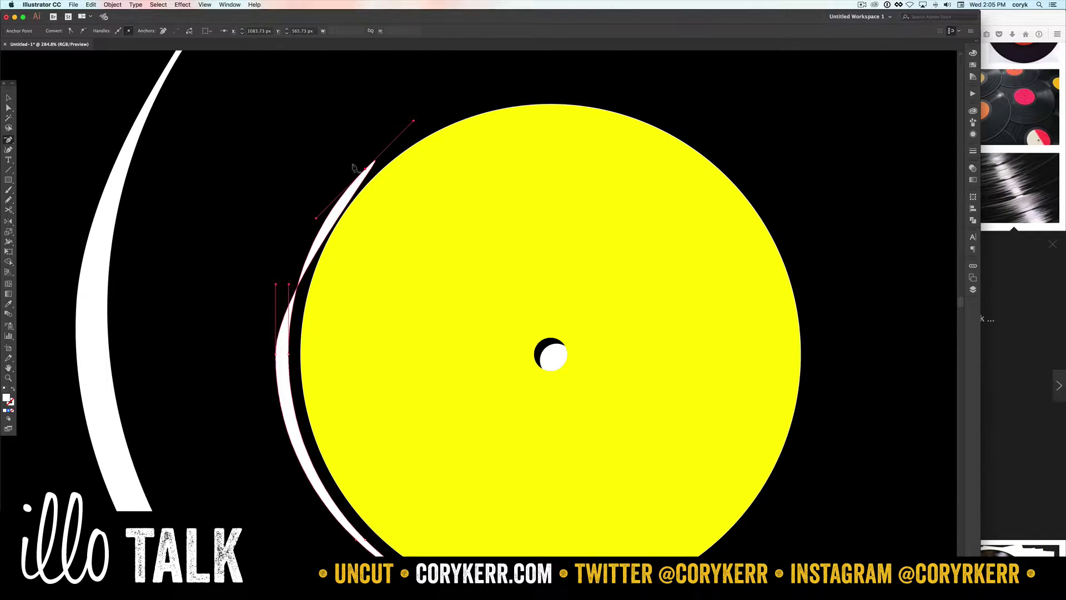
key(shift+c)
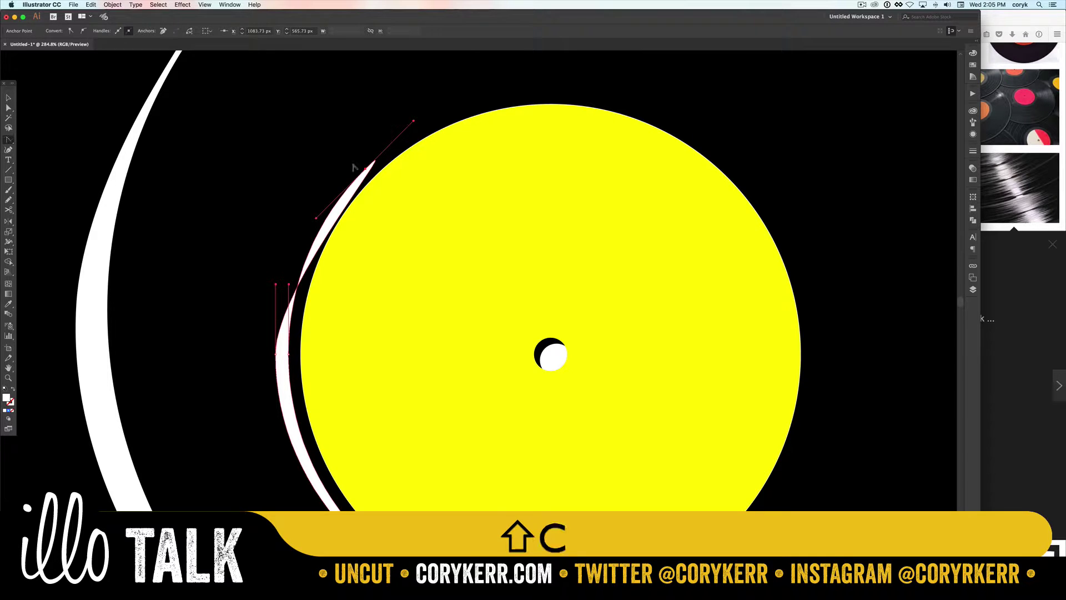
drag(364, 135, 320, 205)
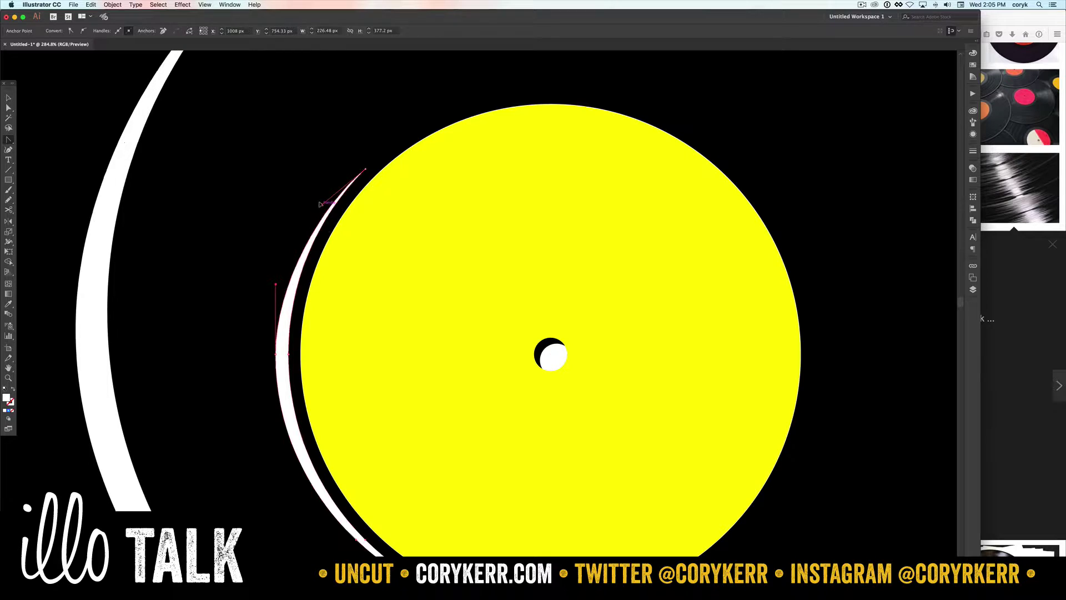
- Shorten the inner crescent's lower end by deleting its tip and outer anchor points, and redirect the remaining handle to form a matching tapered tip
key(space)
drag(448, 373, 444, 218)
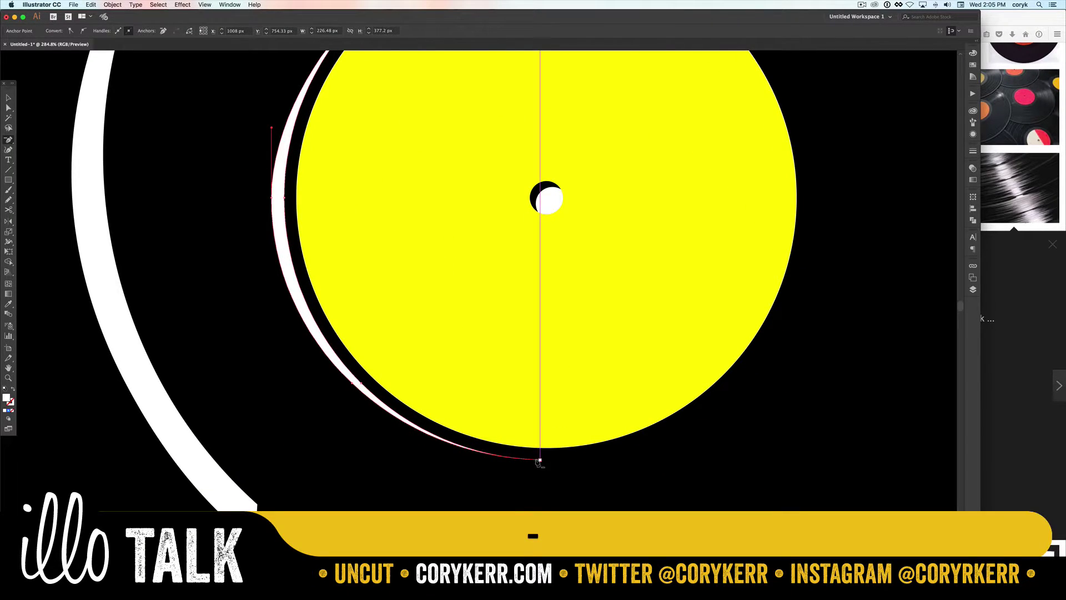
drag(540, 460, 377, 422)
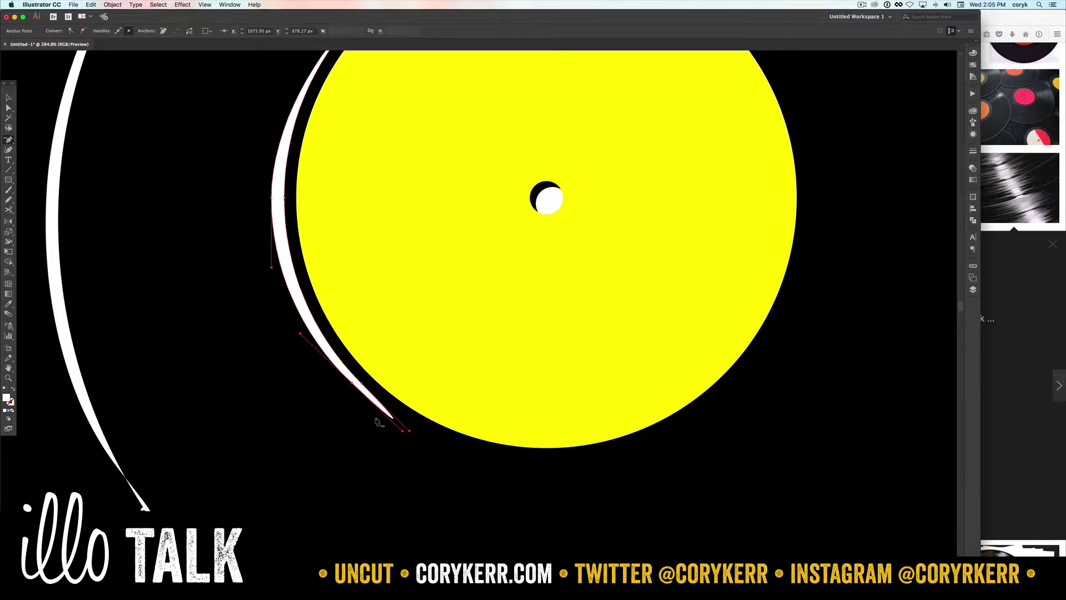
click(351, 384)
key(shift)
key(shift+c)
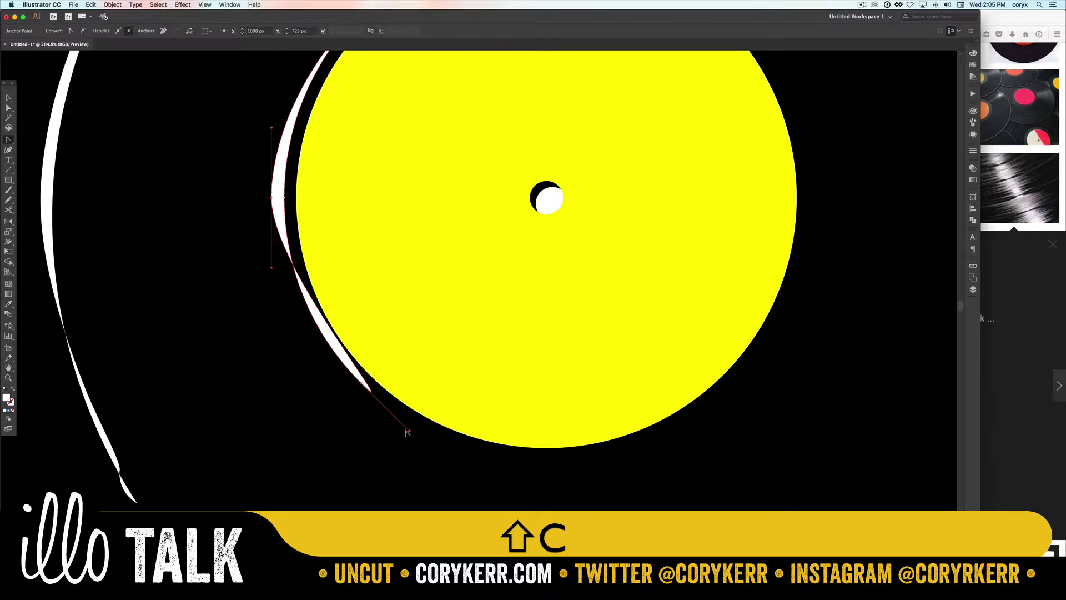
drag(407, 432, 322, 349)
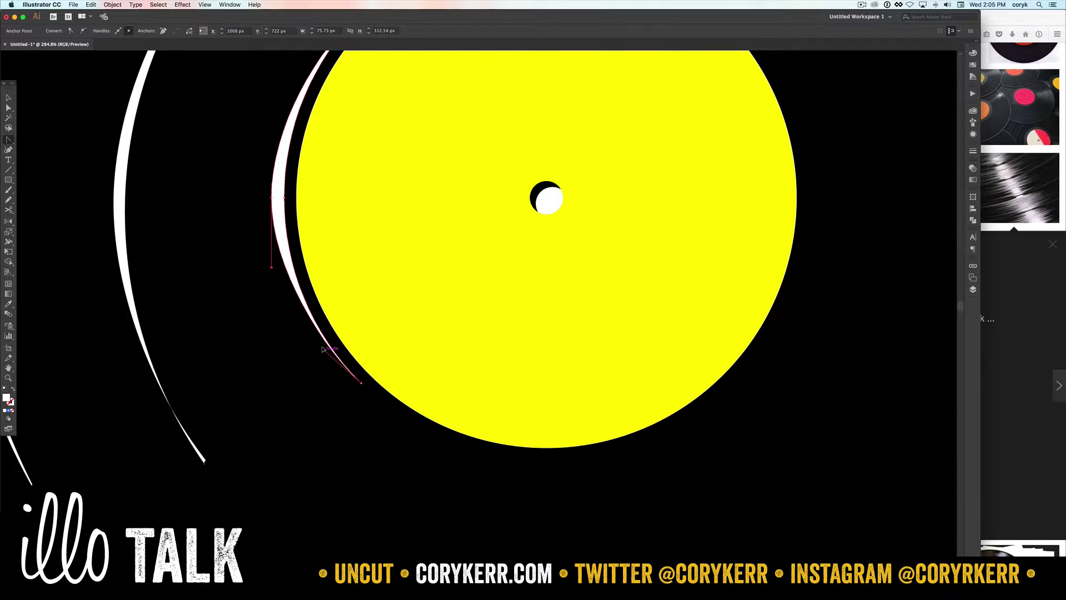
key(super+minus)
key(super+minus)
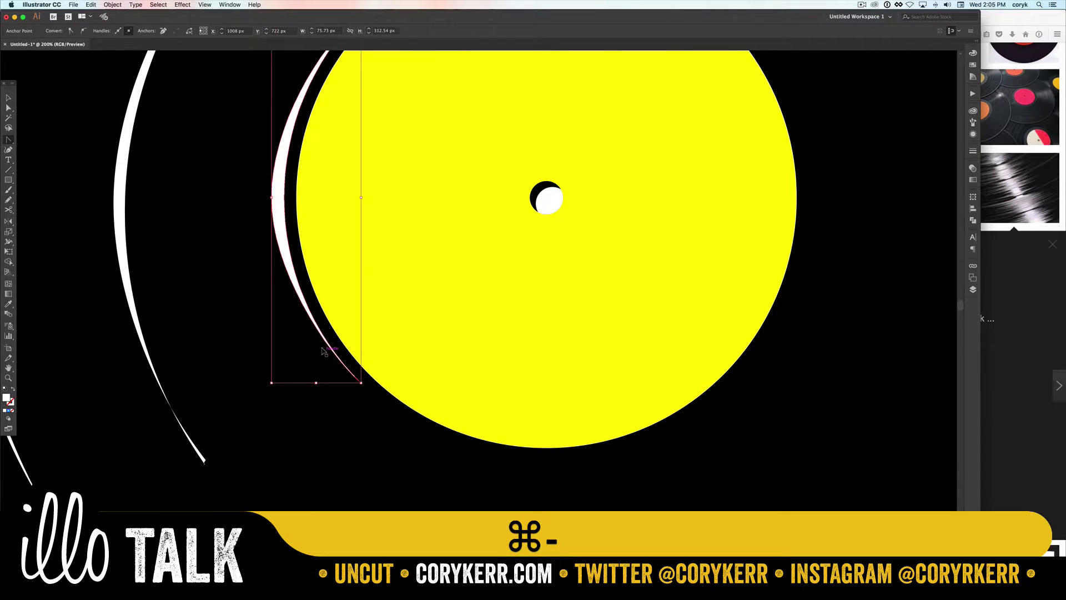
key(super+minus)
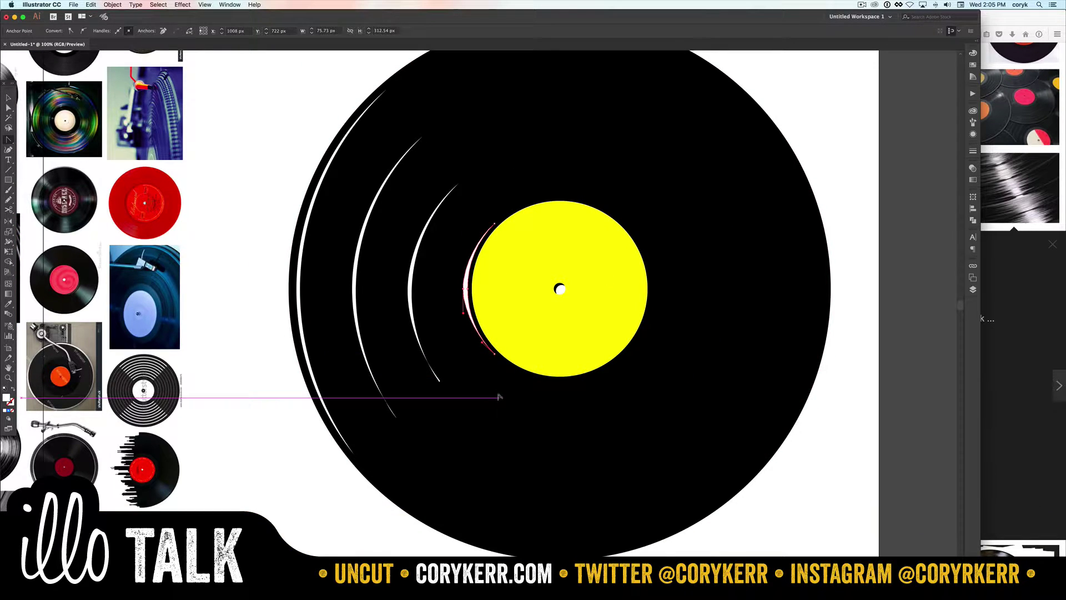
- Change the blend between the two crescents to Specified Distance spacing in Blend Options, with the preview on
key(v)
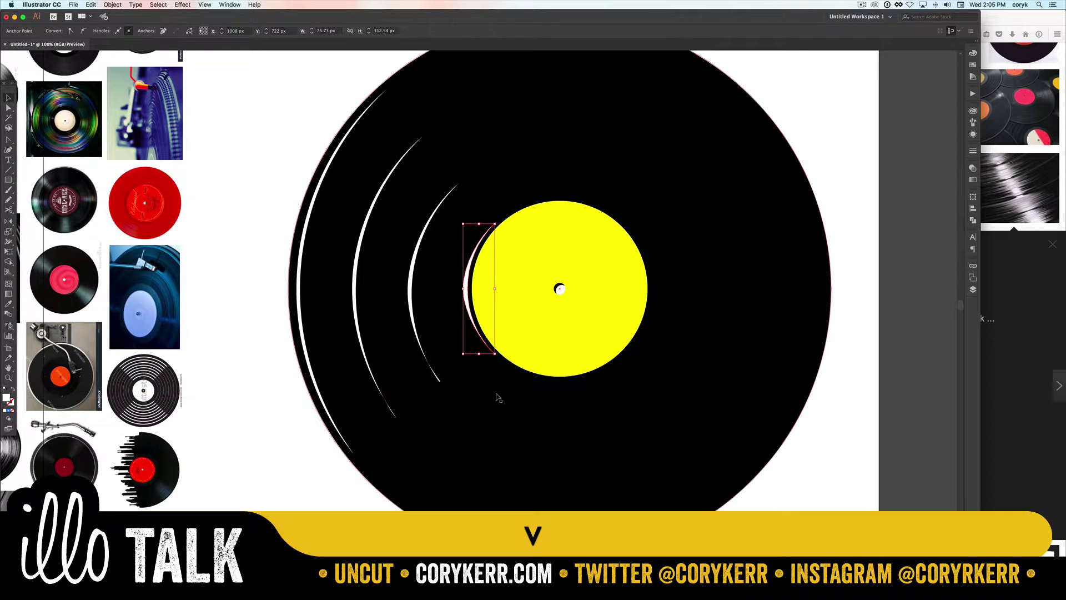
shift+click(299, 287)
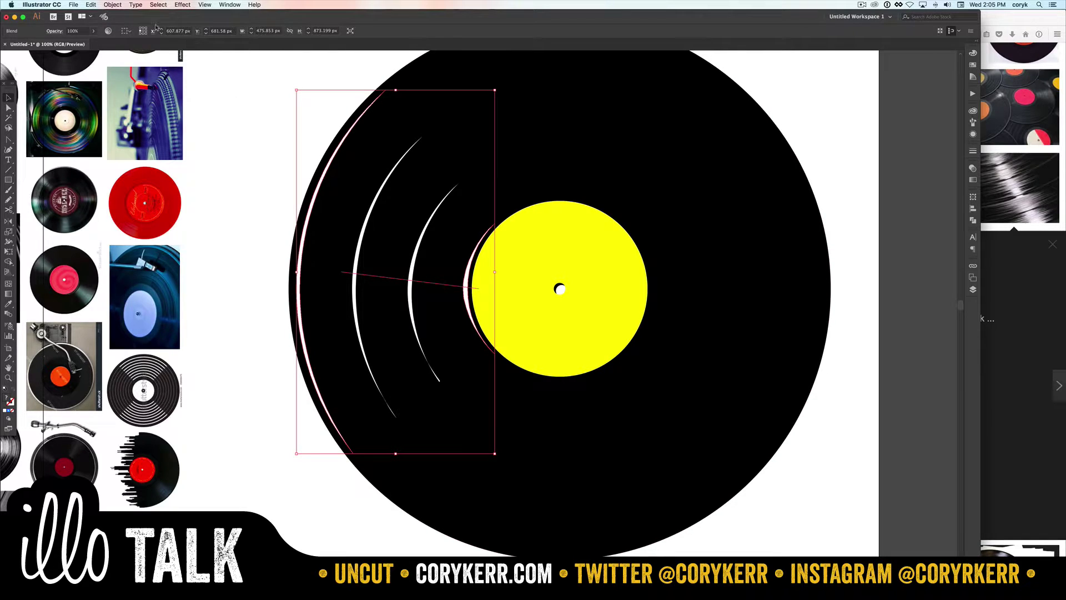
click(112, 5)
mouse_move(138, 176)
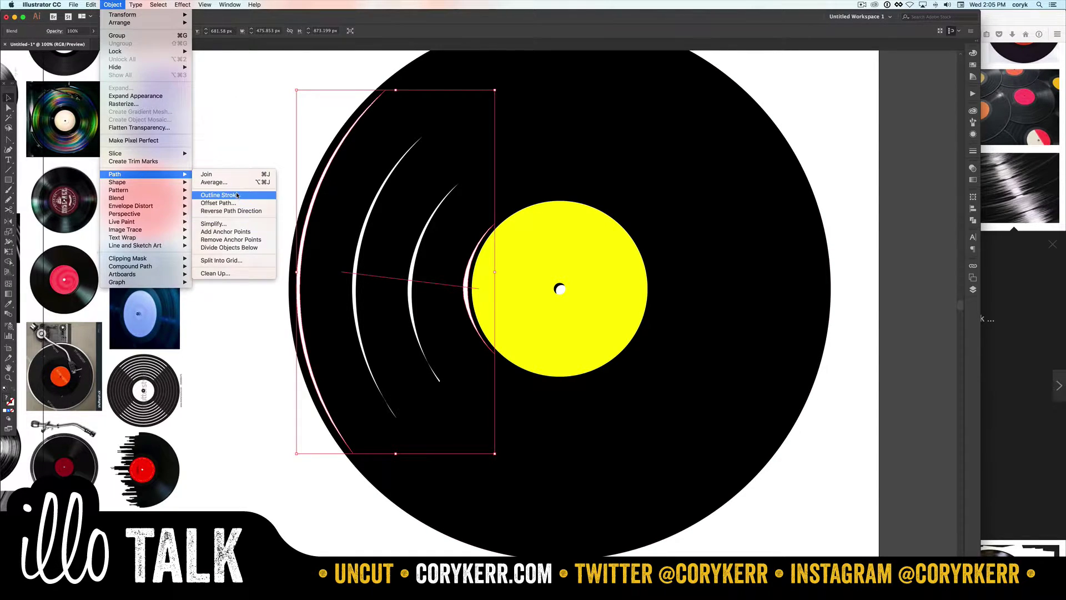
mouse_move(183, 198)
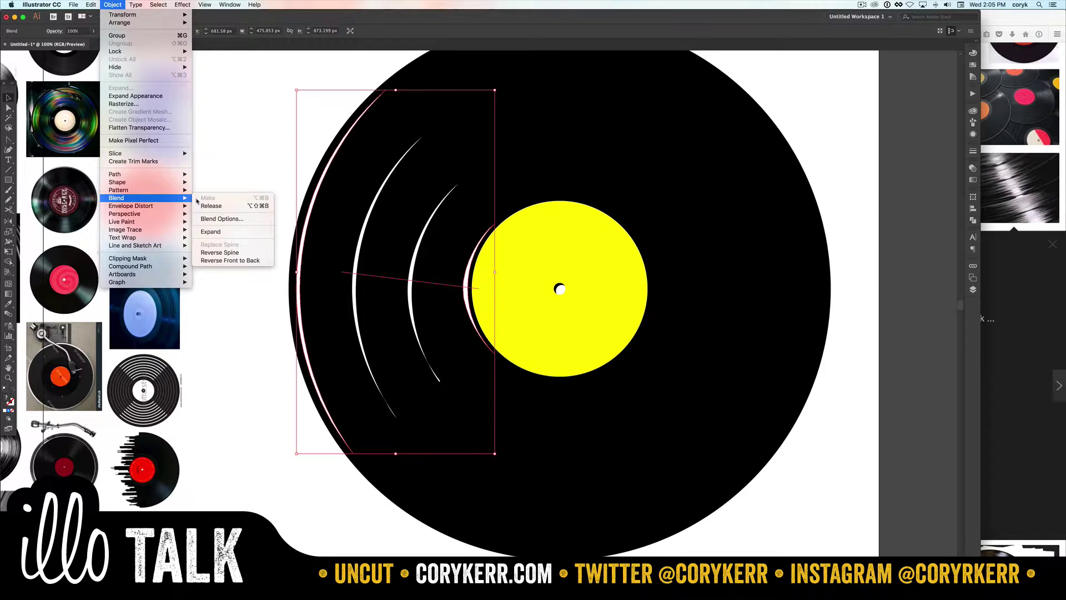
click(226, 219)
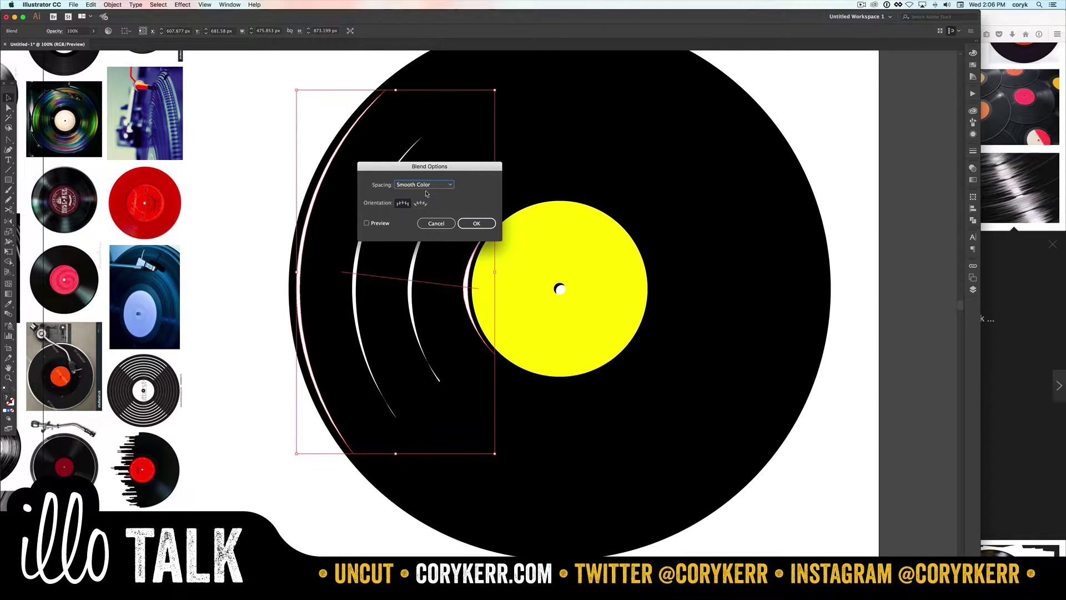
click(423, 184)
click(414, 206)
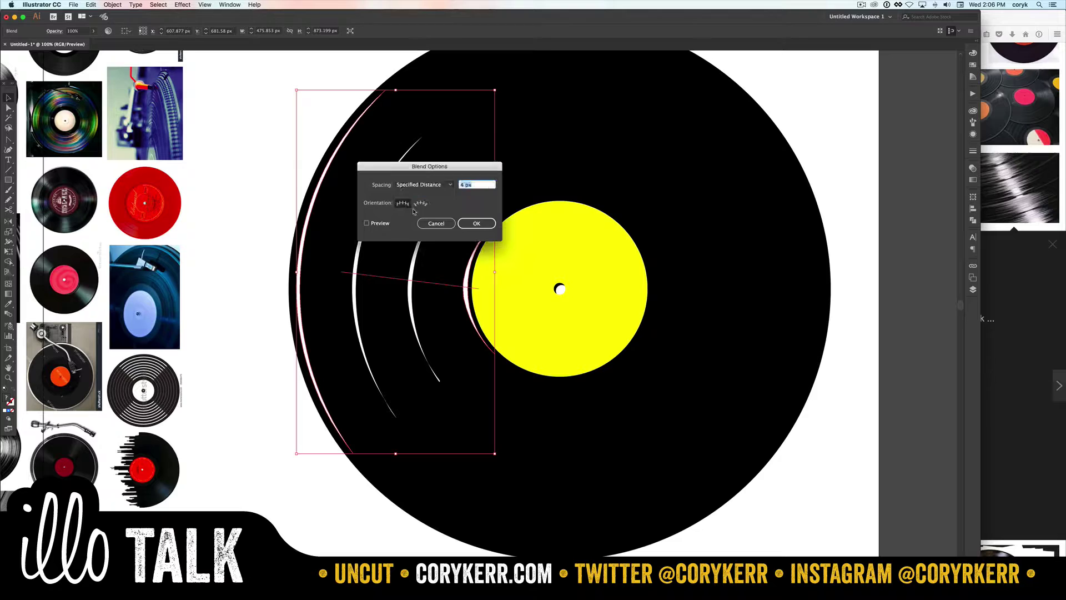
click(368, 224)
click(475, 187)
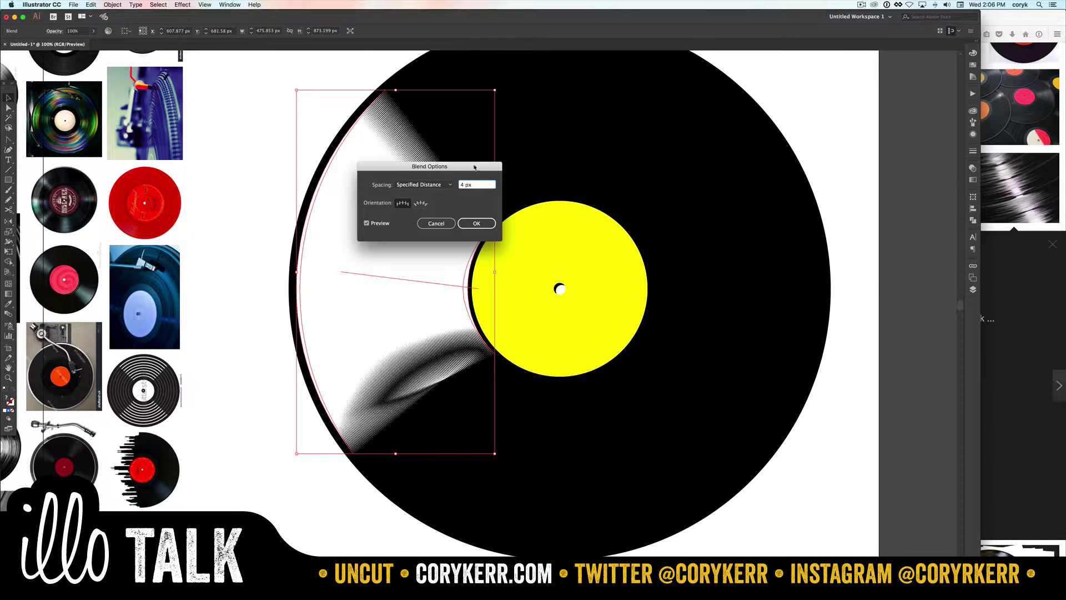
- Raise the blend's specified distance to 13 px and apply the blend options
drag(475, 166, 624, 172)
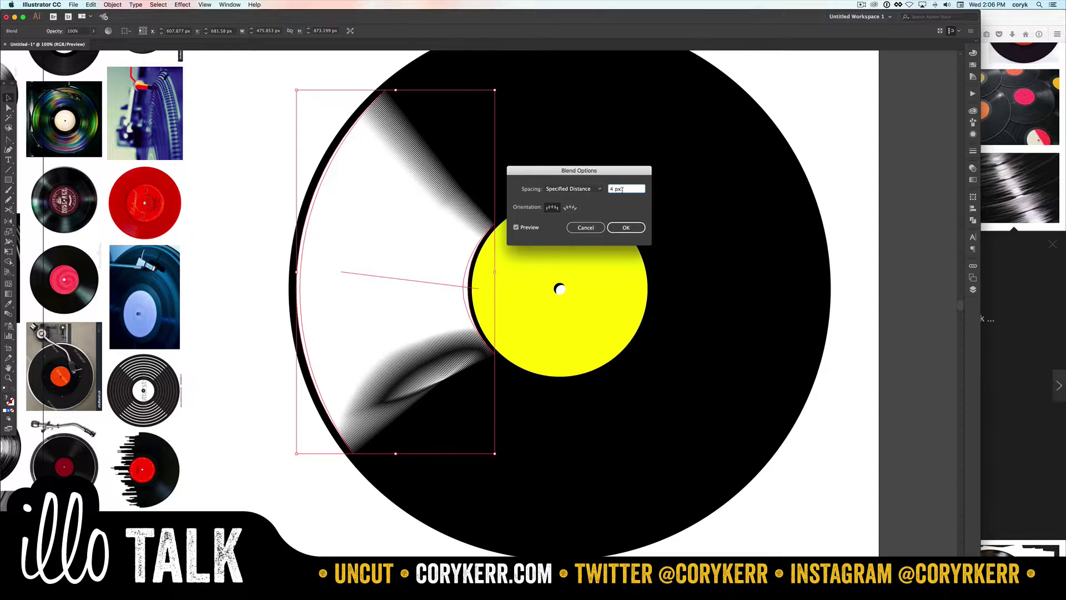
key(Up)
key(Up)
key(Up)
key(Up)
key(Up)
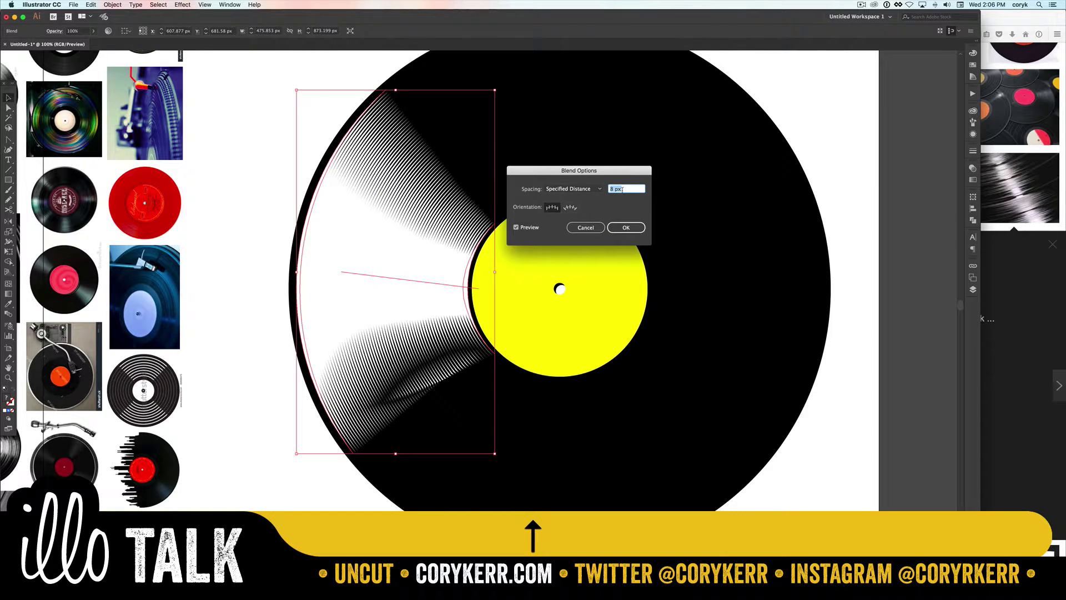
key(Up)
key(Up)
key(Up)
key(Up)
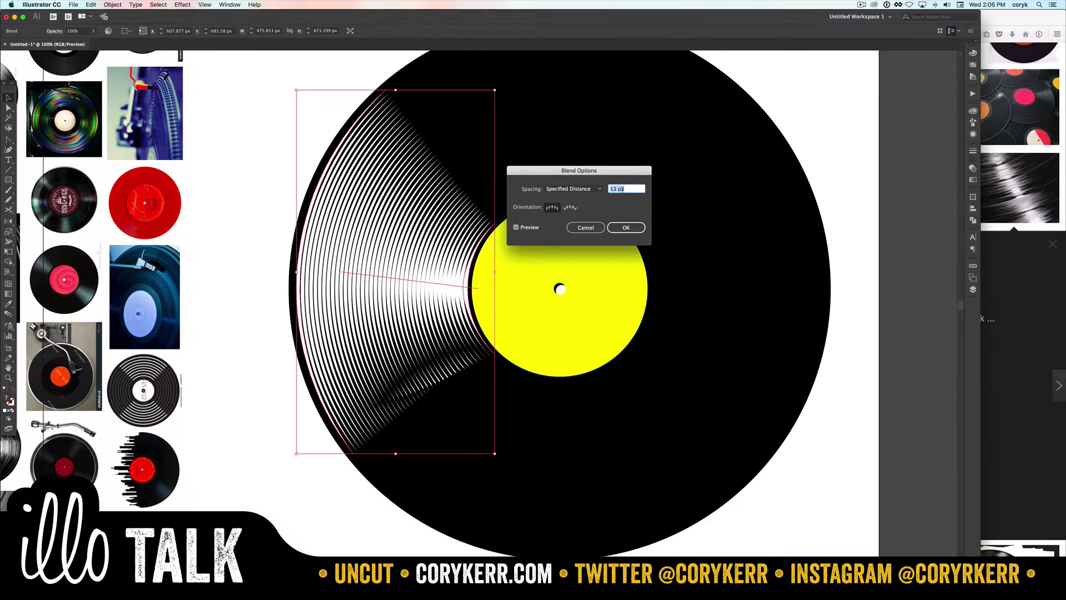
key(Down)
key(Up)
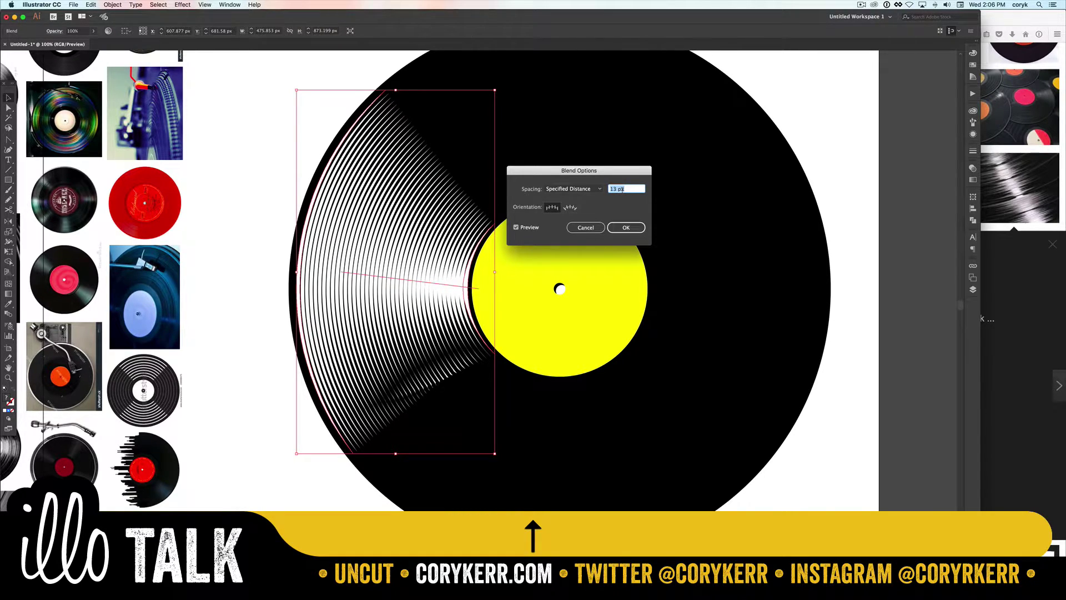
key(Return)
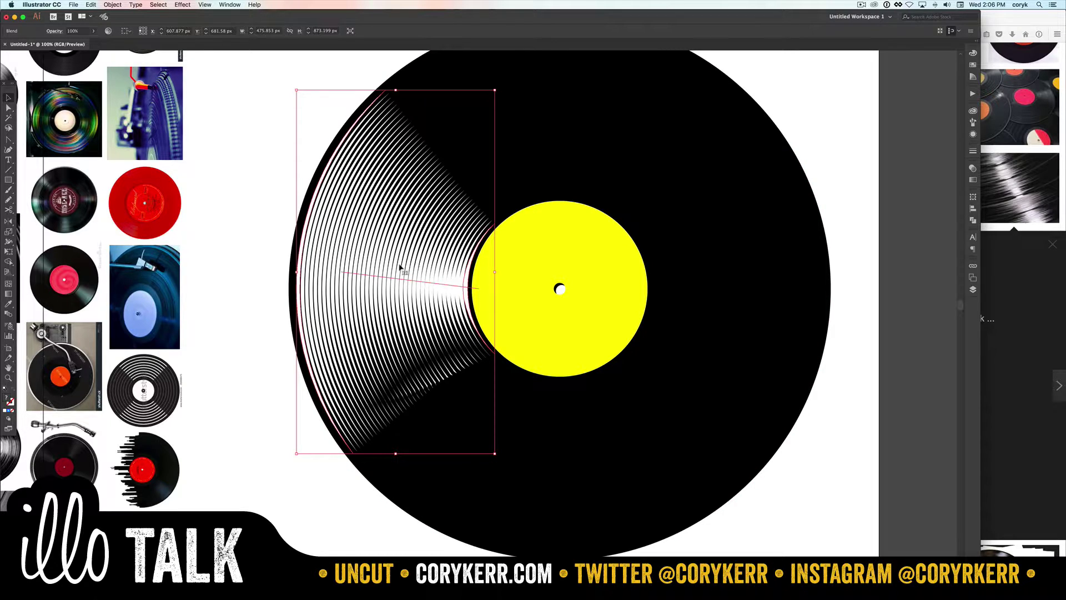
- Recolour the blend's outer and inner arcs to dark grey at about 30% brightness
click(265, 278)
key(a)
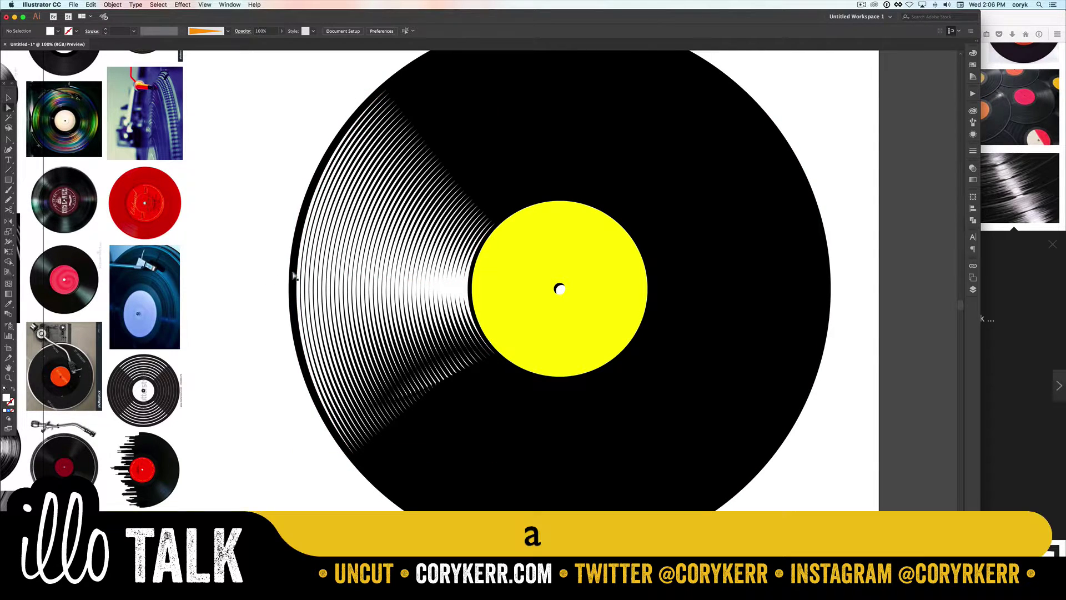
click(298, 271)
drag(298, 271, 466, 289)
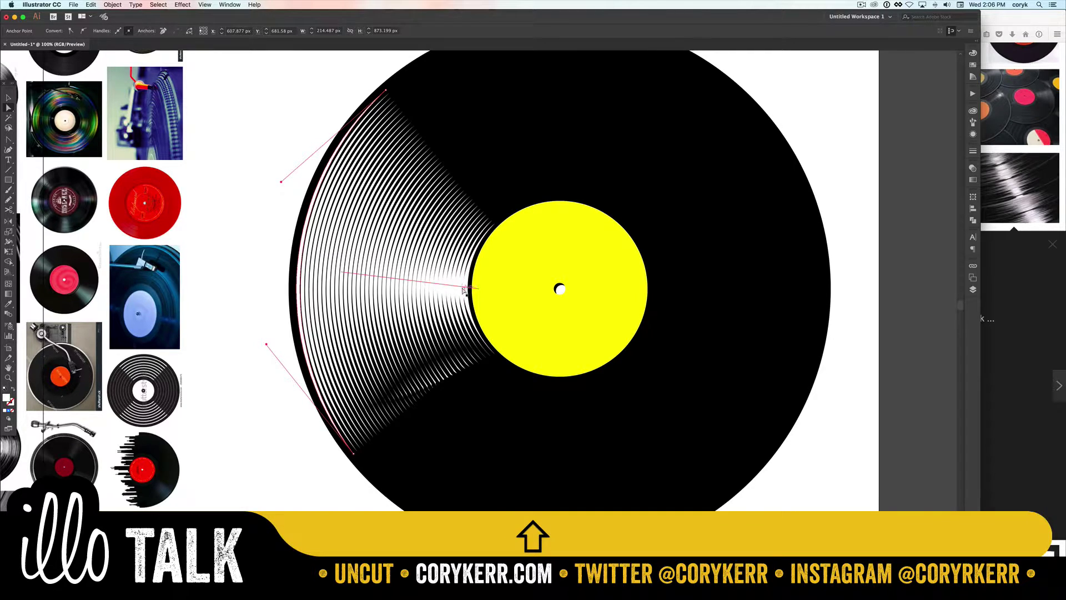
drag(464, 289, 465, 289)
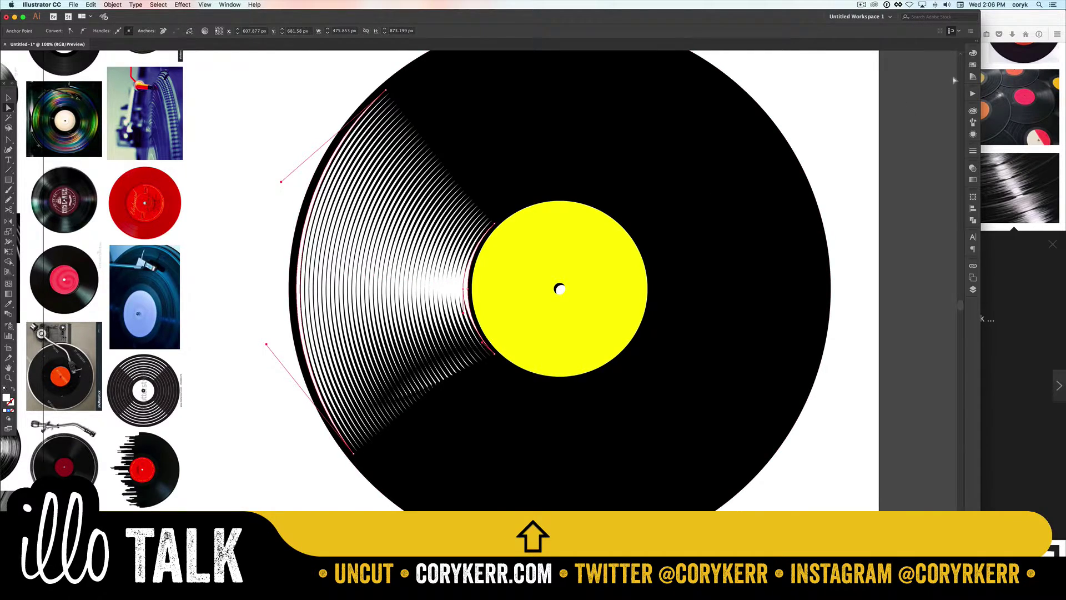
click(972, 54)
drag(927, 89, 906, 95)
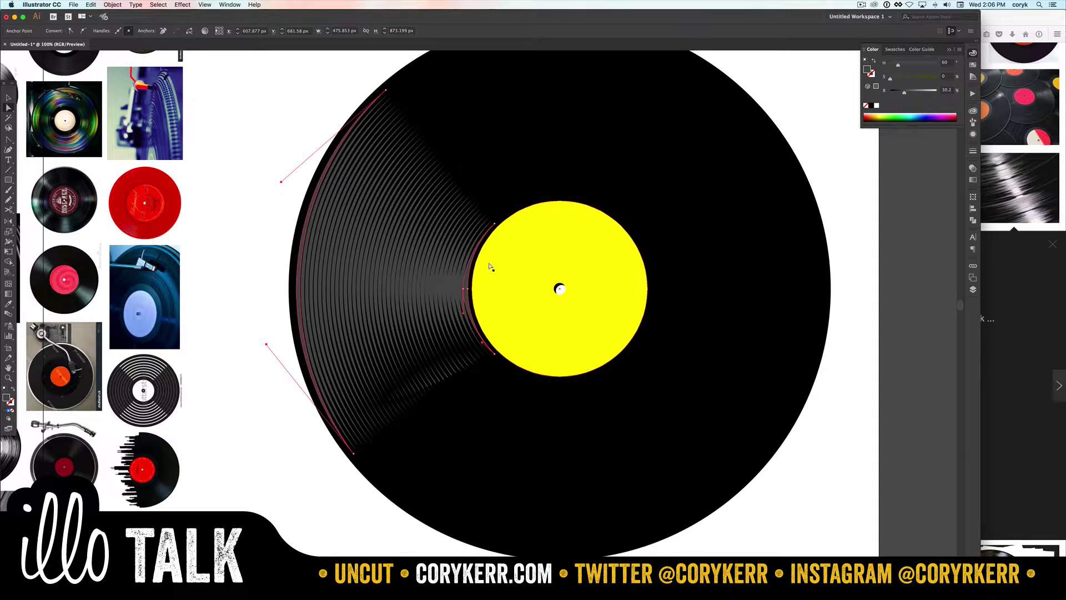
drag(471, 278, 438, 254)
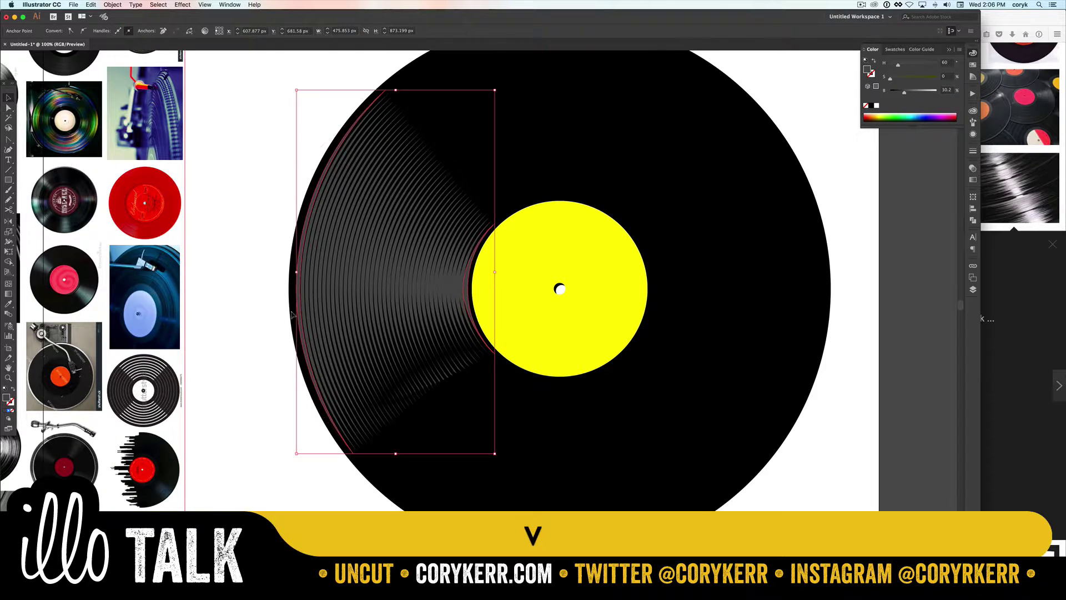
click(843, 362)
- Reflect a copy of the groove blend vertically about the record's centre hole onto the record's right side
click(396, 293)
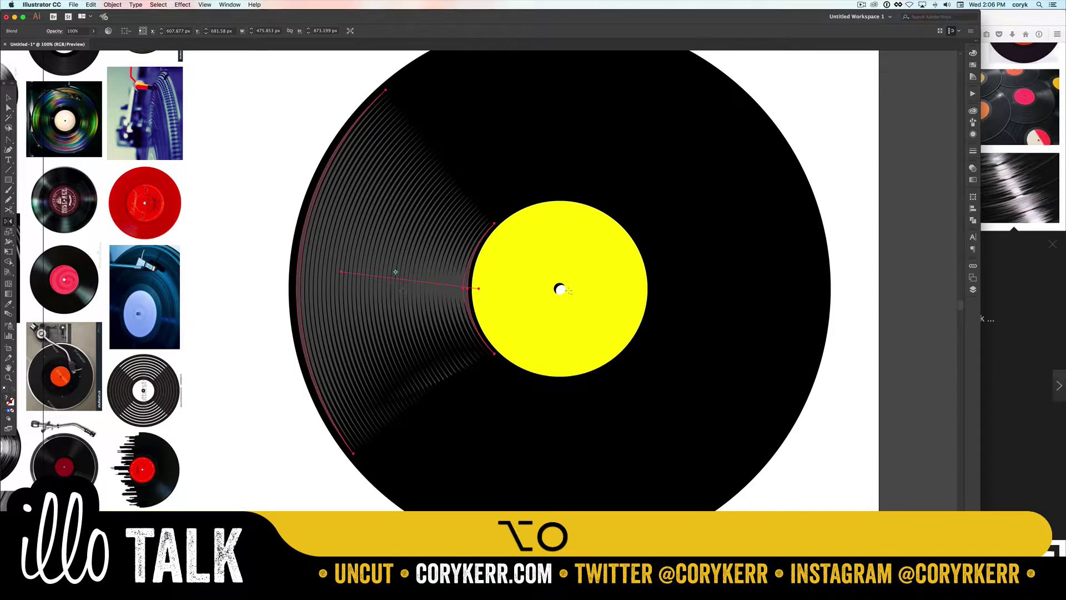
key(alt)
alt+click(559, 288)
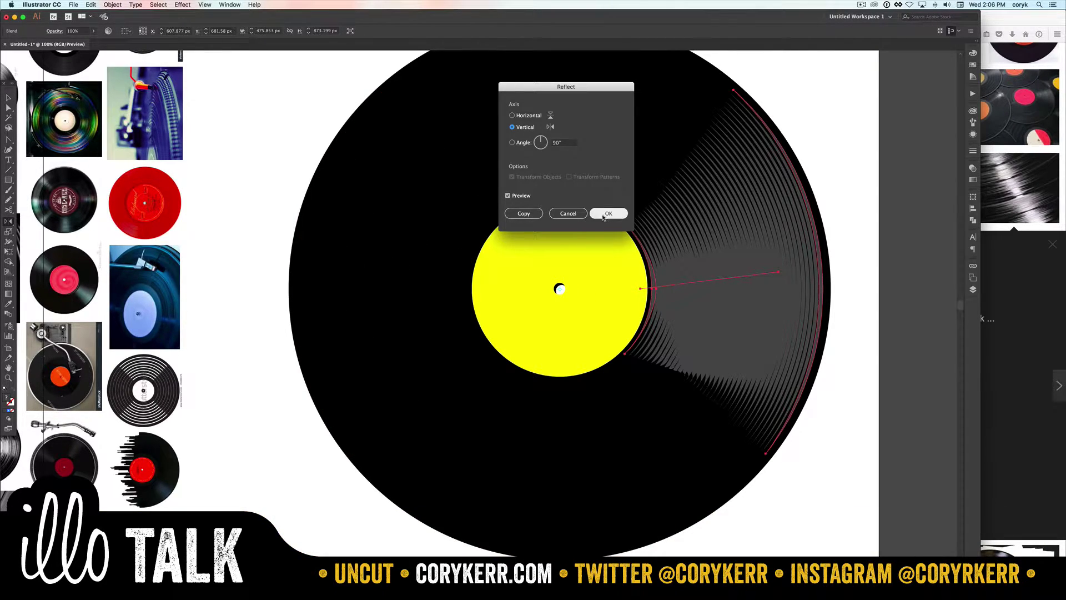
click(522, 213)
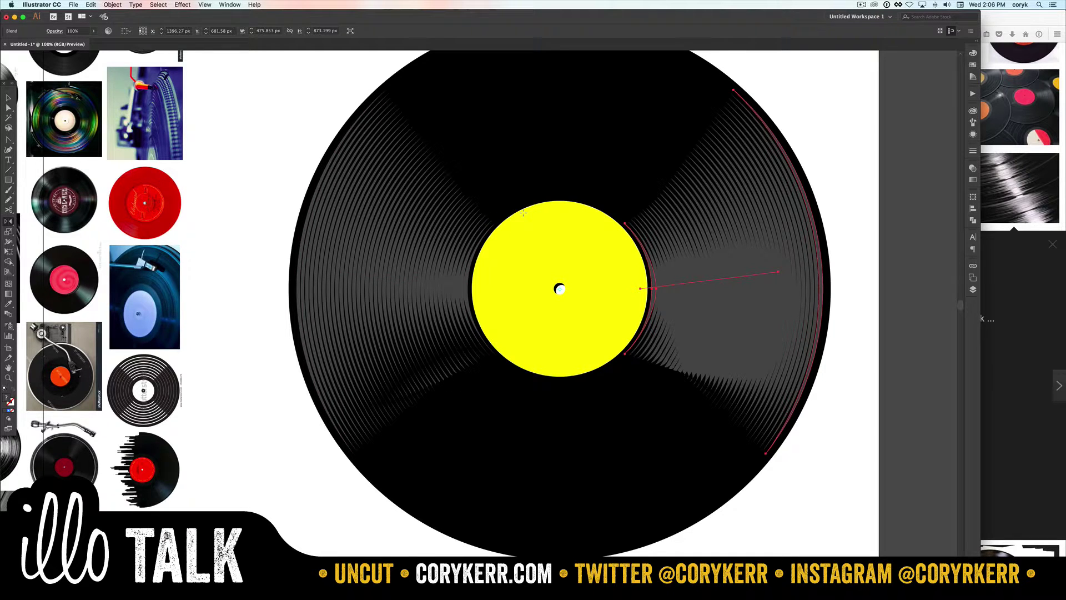
key(v)
click(854, 293)
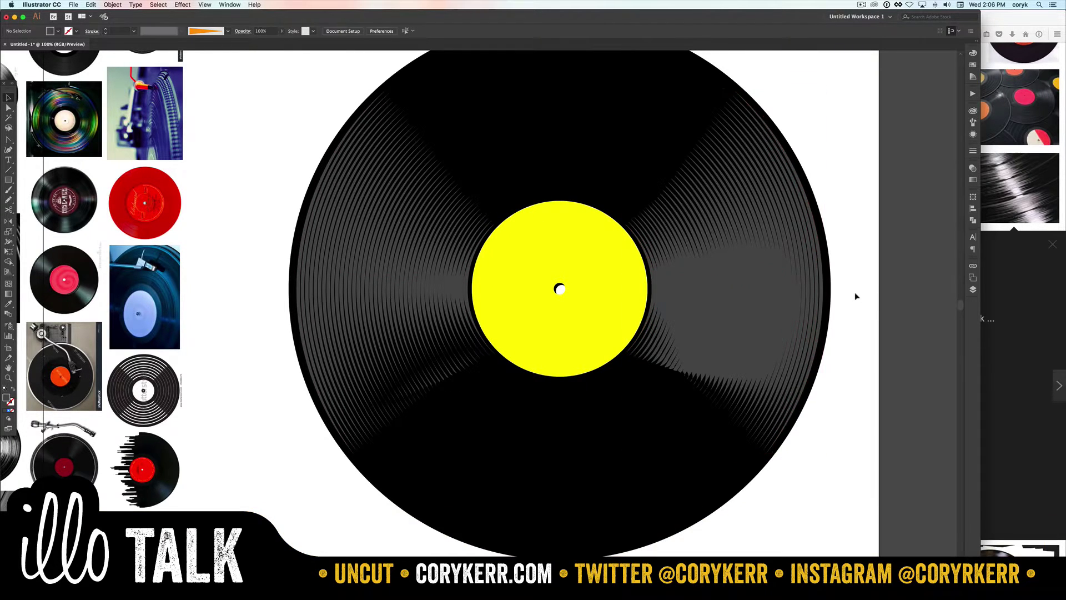
- Bend the spine of the record's right-hand blend slightly downward with the Anchor Point tool to vary its groove spacing
key(super+minus)
key(super+minus)
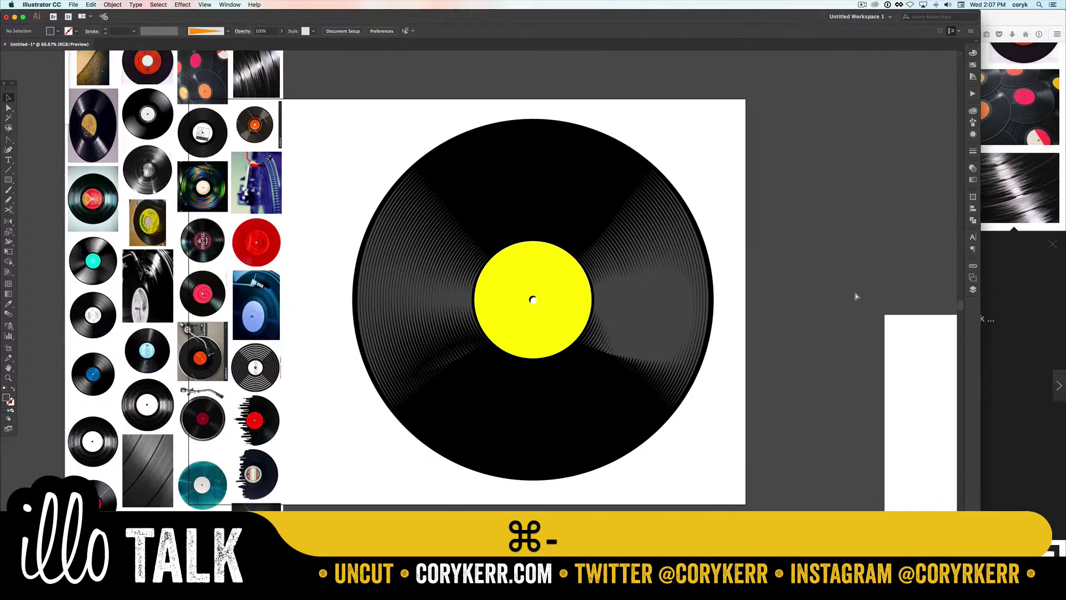
key(super+minus)
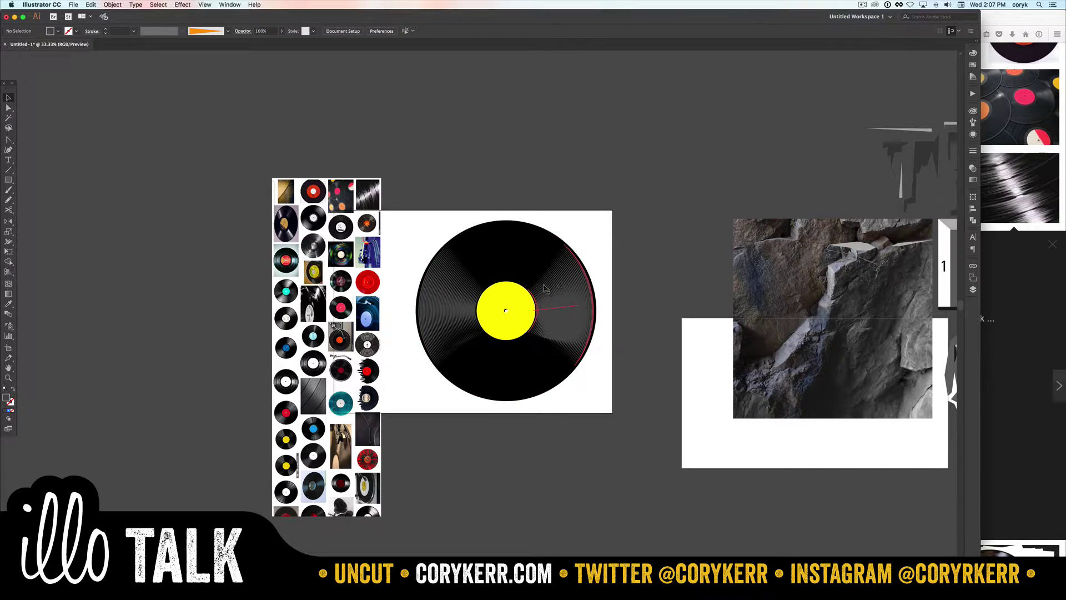
key(shift+c)
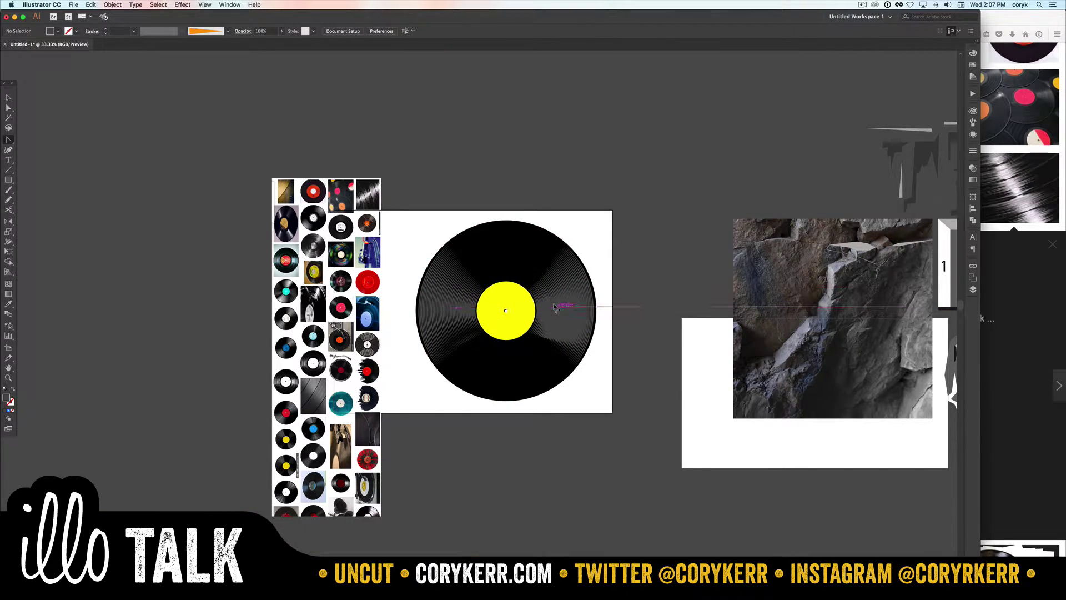
click(555, 312)
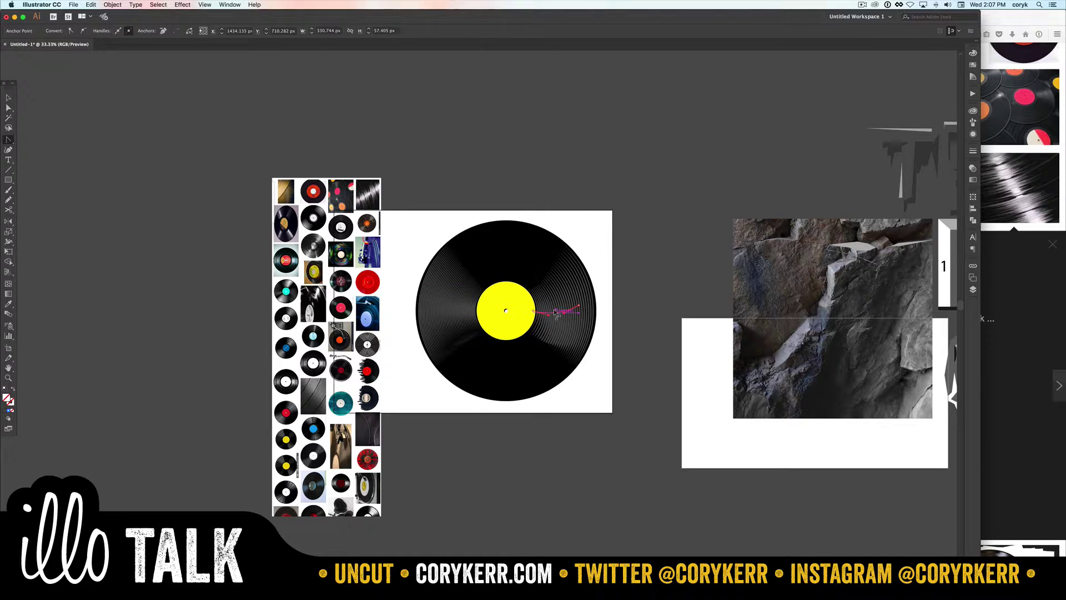
mouse_move(556, 312)
mouse_down()
mouse_move(554, 299)
mouse_move(554, 310)
mouse_up()
key(v)
key(super+shift+a)
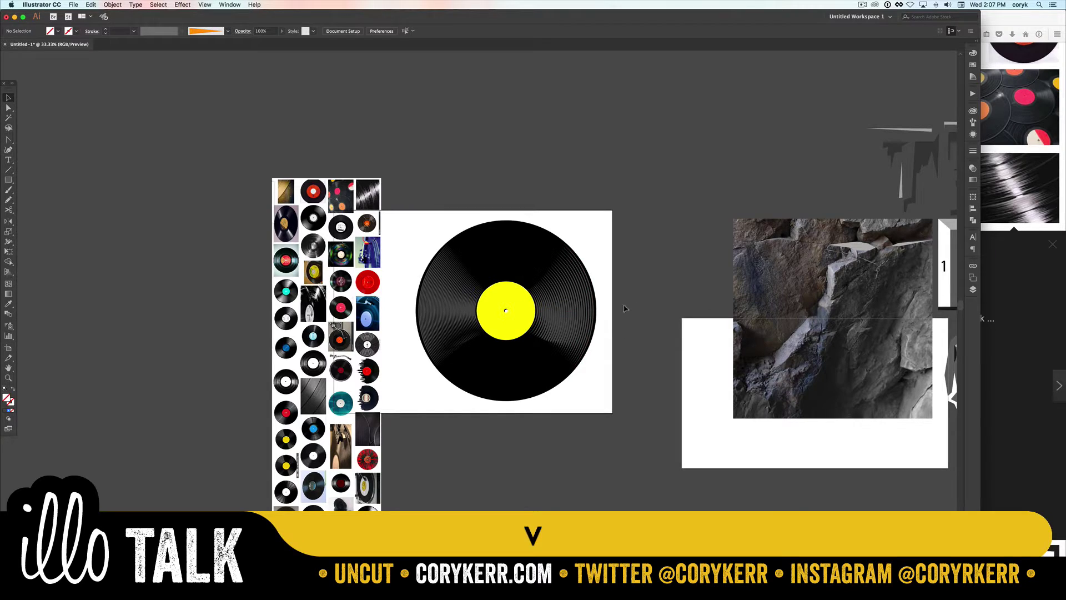
- Duplicate both groove blends in place and rotate the copies roughly a quarter turn, centred over the record's upper and lower areas
click(565, 311)
shift+click(443, 315)
key(super+shift+b)
key(super+f)
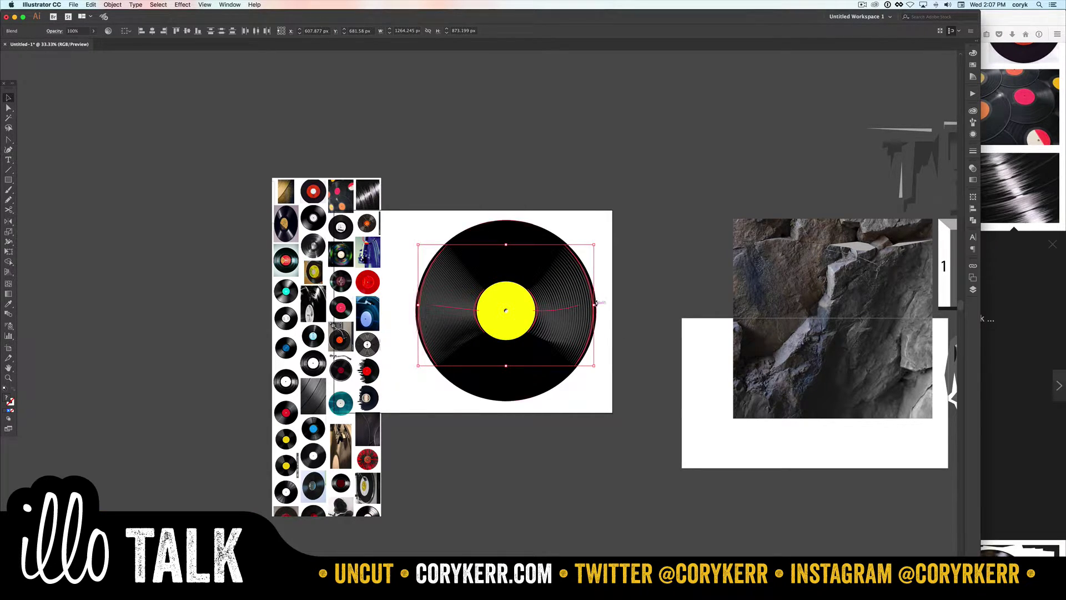
drag(596, 303, 491, 206)
drag(512, 247, 506, 257)
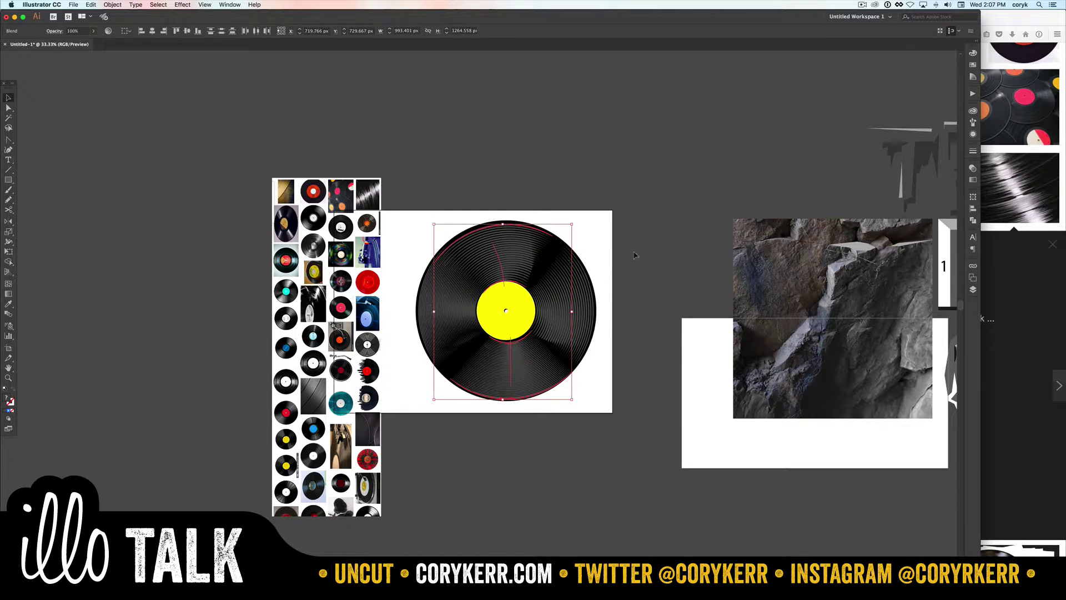
- Fill the rotated upper and lower groove blends with white
click(973, 52)
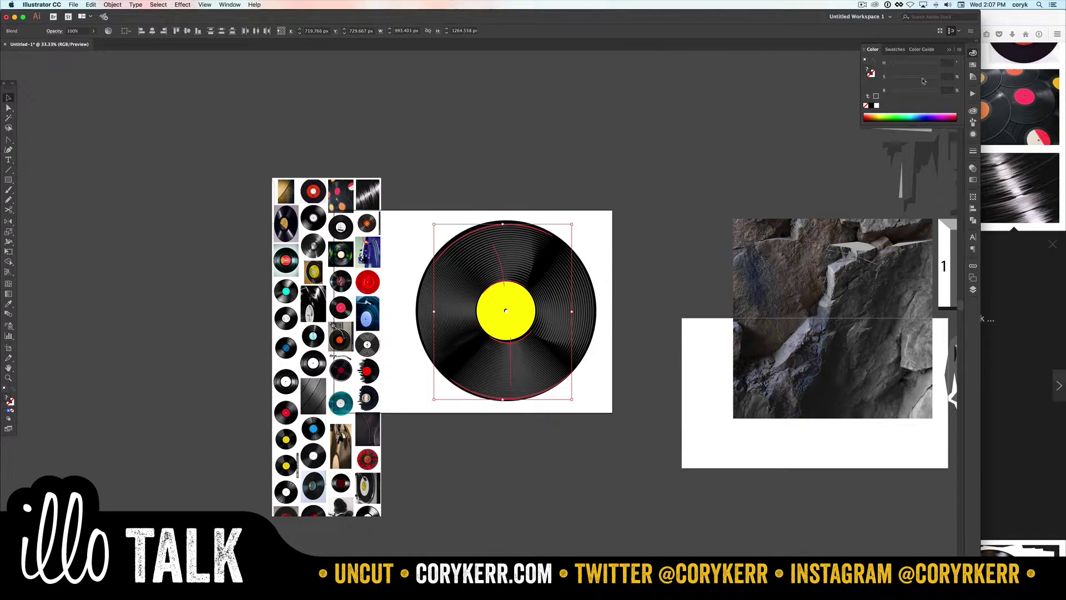
click(875, 105)
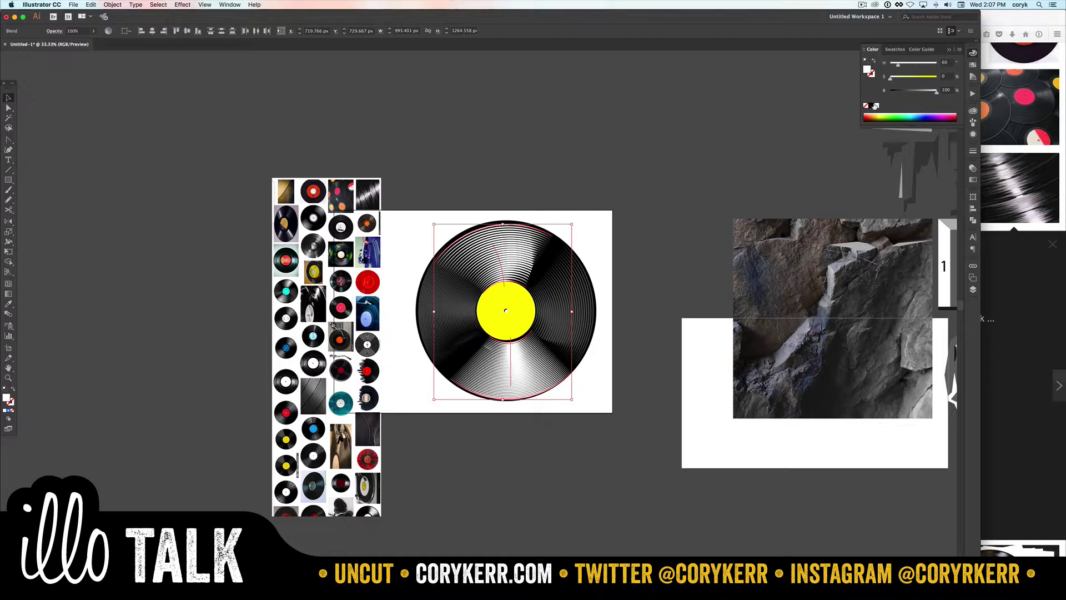
click(581, 189)
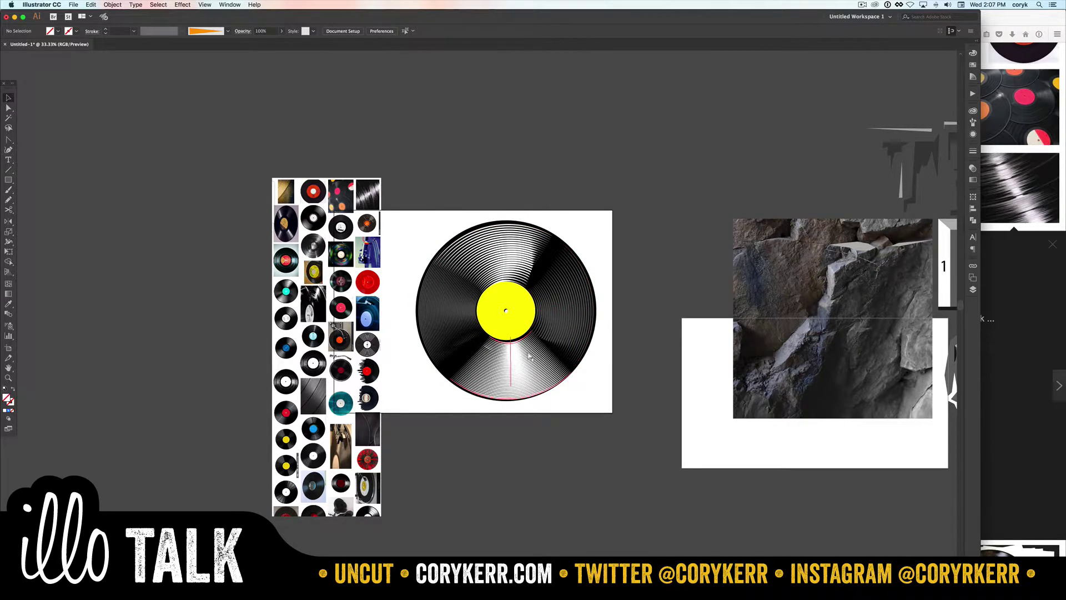
- Set the upper and lower groove blends to a grey fill at 43% brightness
click(529, 356)
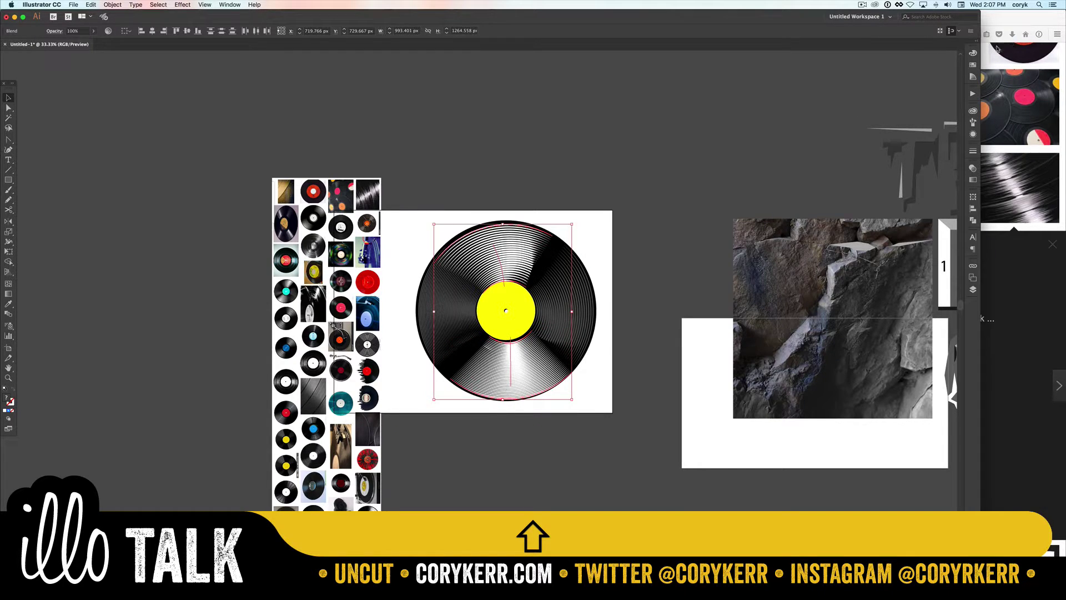
click(973, 54)
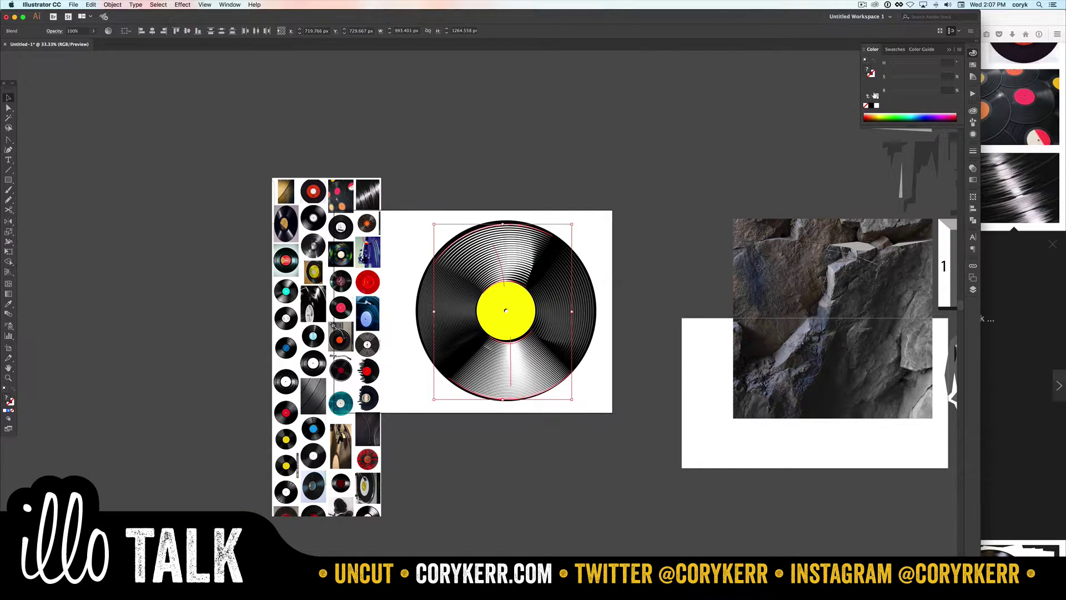
drag(930, 94, 911, 94)
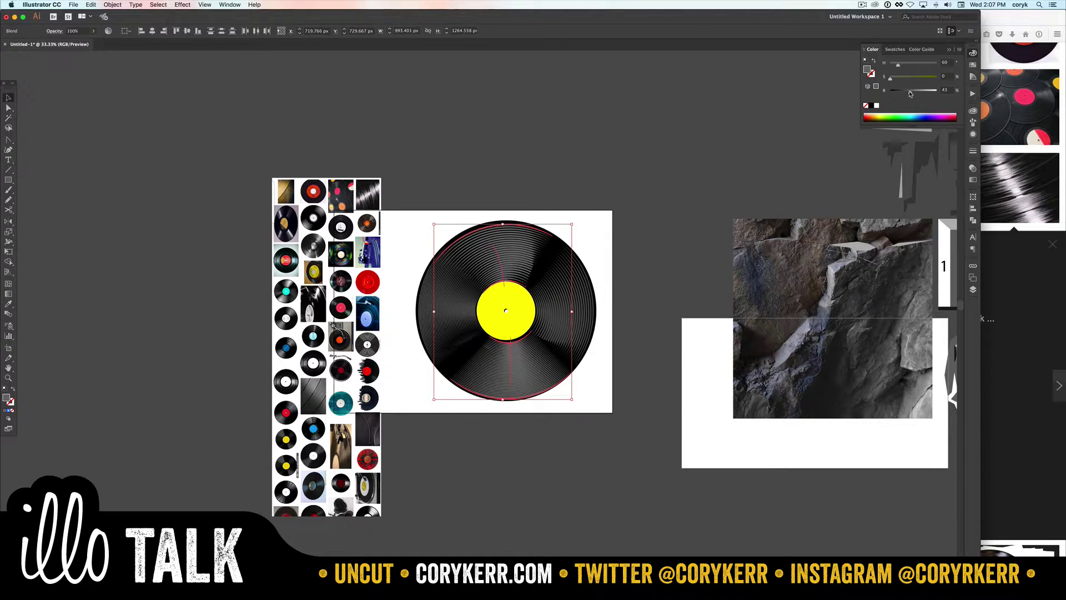
click(585, 189)
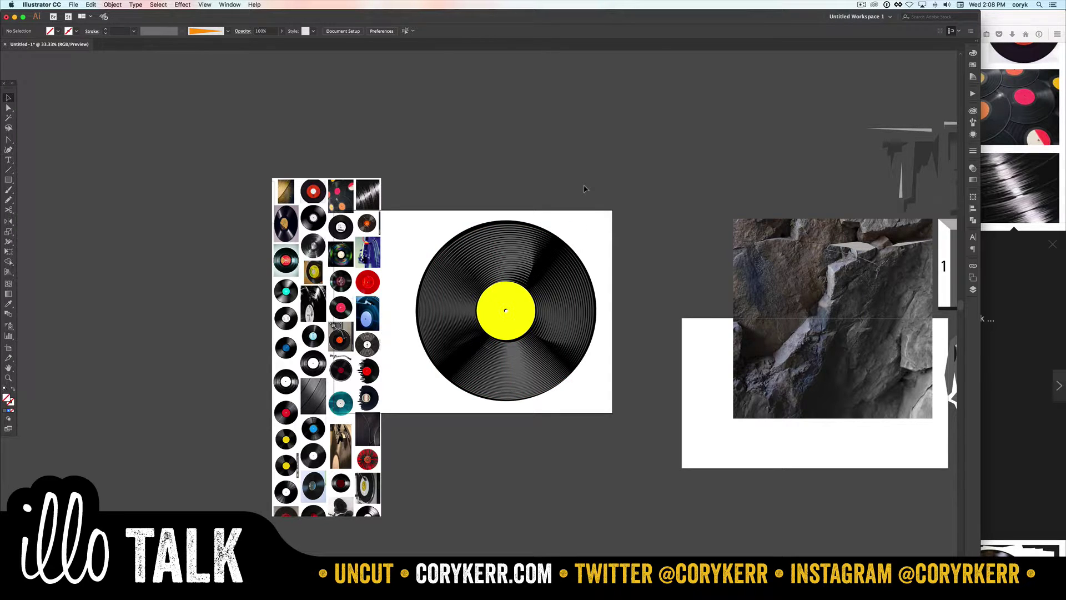
- Examine the record artwork and the close-up reference photo of light streaks across the vinyl grooves
key(z)
drag(619, 201, 261, 409)
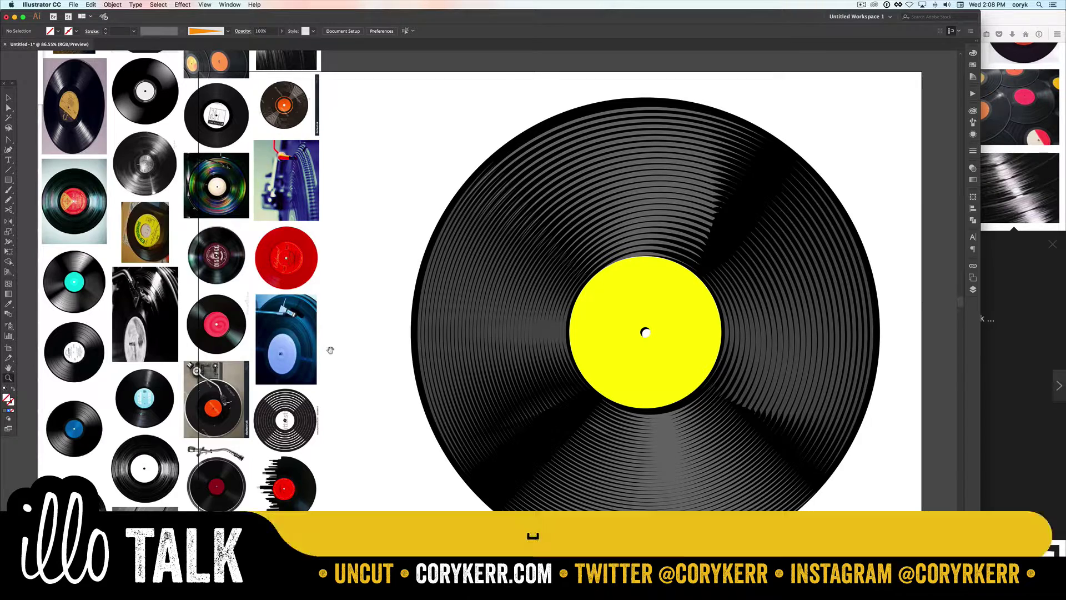
drag(324, 329, 394, 334)
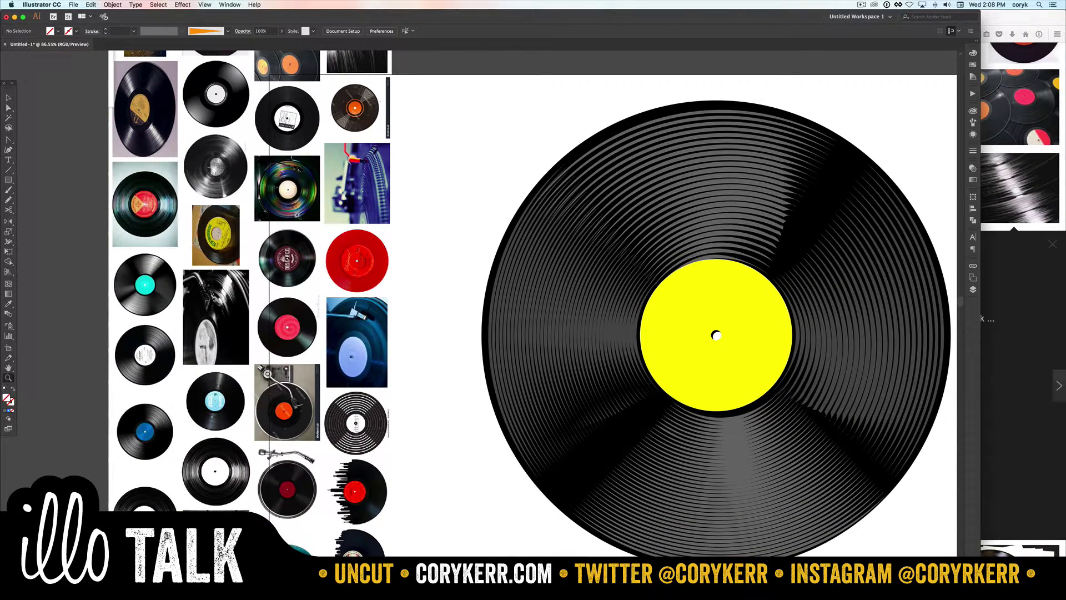
scroll(342, 295, up, 1)
drag(342, 294, 318, 448)
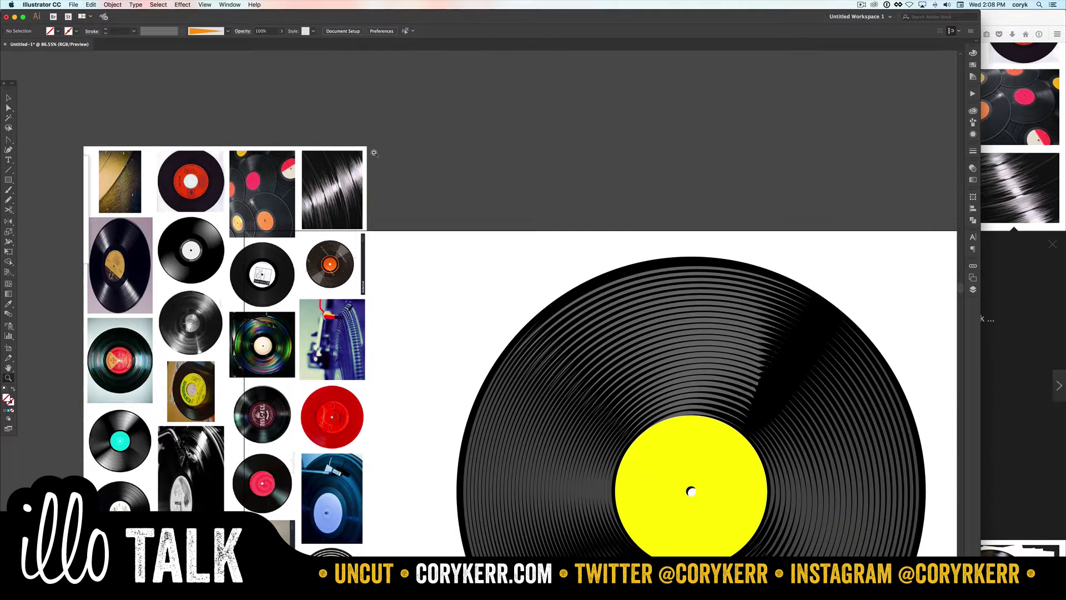
key(z)
drag(375, 150, 279, 232)
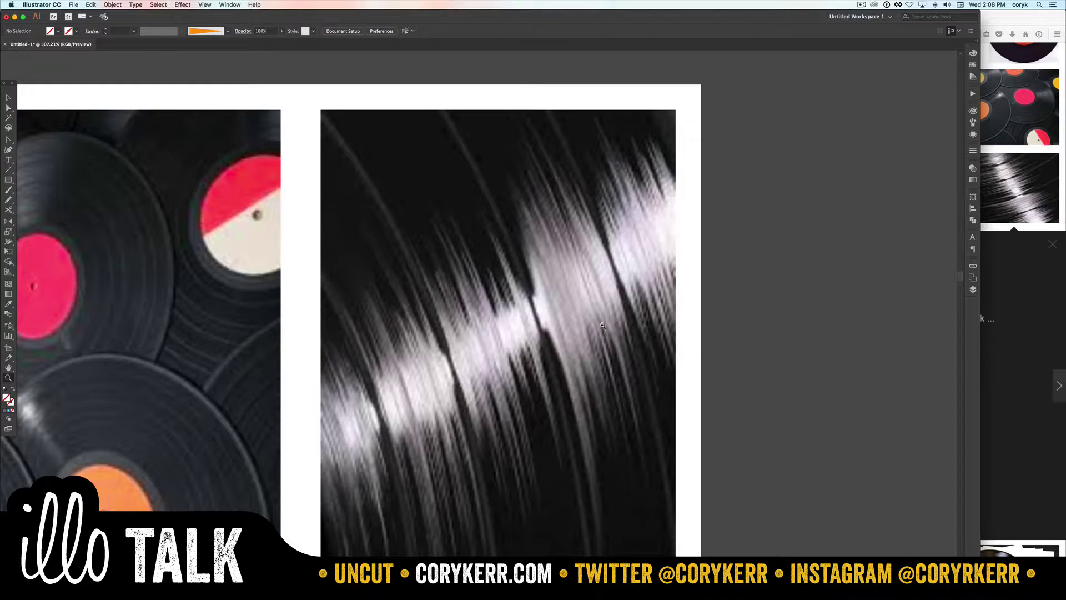
drag(706, 311, 470, 334)
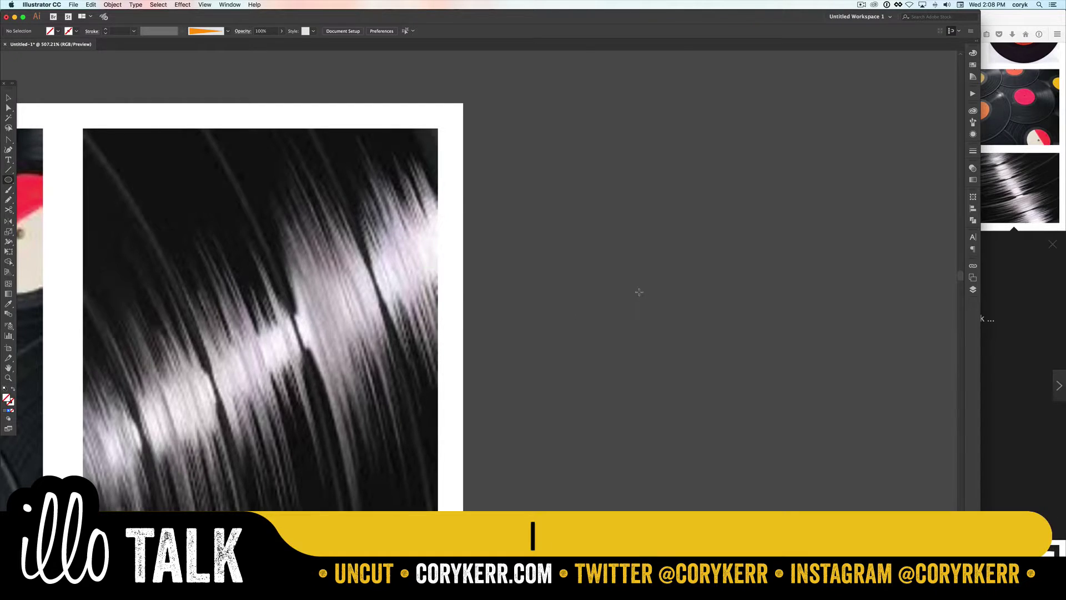
- Draw a thin tapered crescent about 107 px tall beside the groove photo with the Pen tool, filled white without a stroke
key(shift+l)
key(p)
click(619, 182)
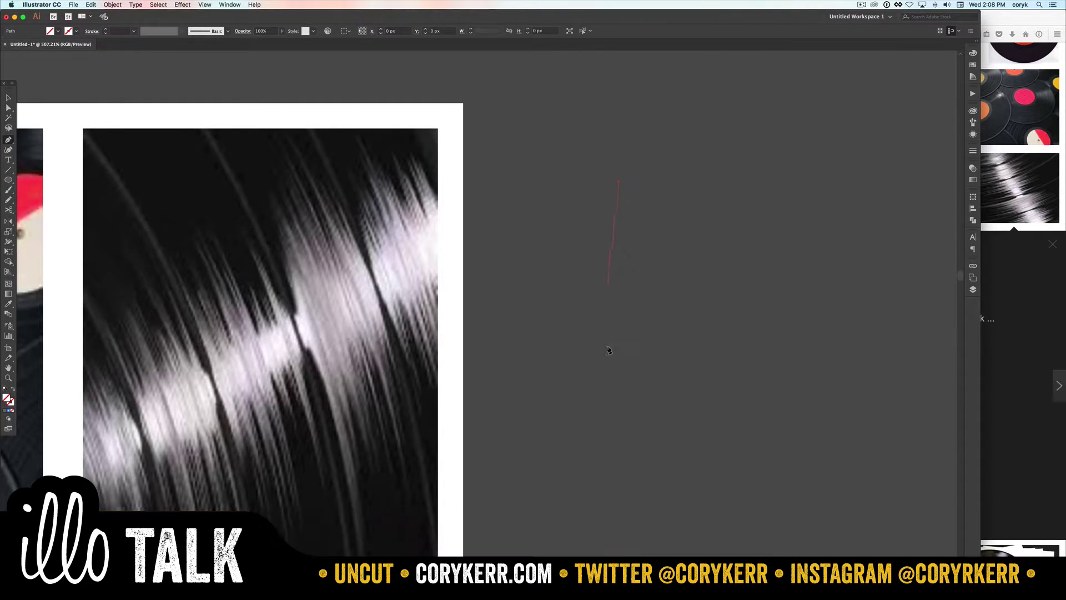
click(618, 408)
drag(692, 538, 706, 532)
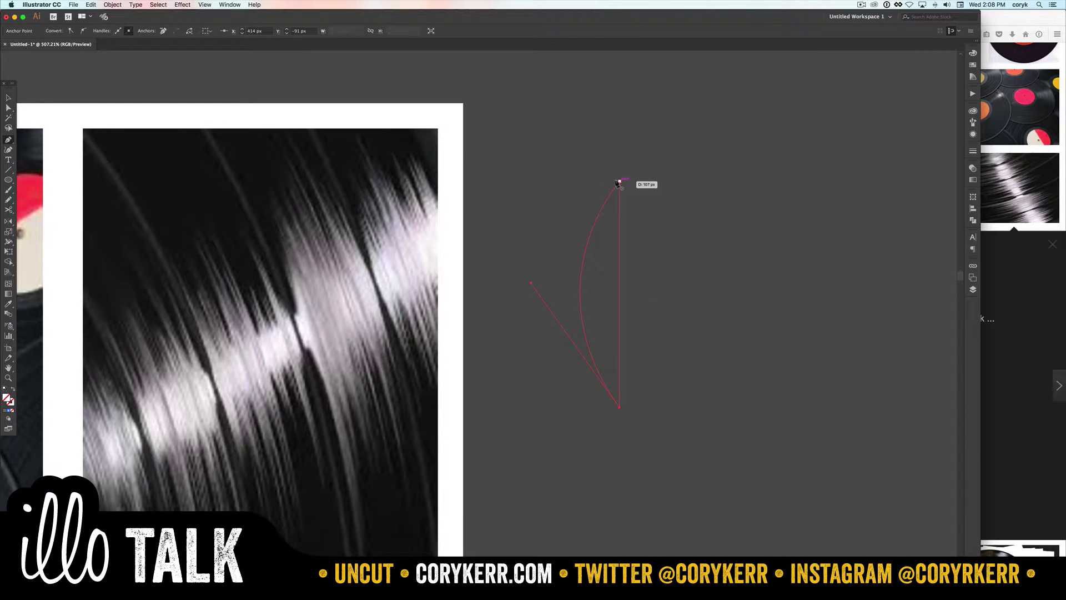
drag(619, 181, 647, 168)
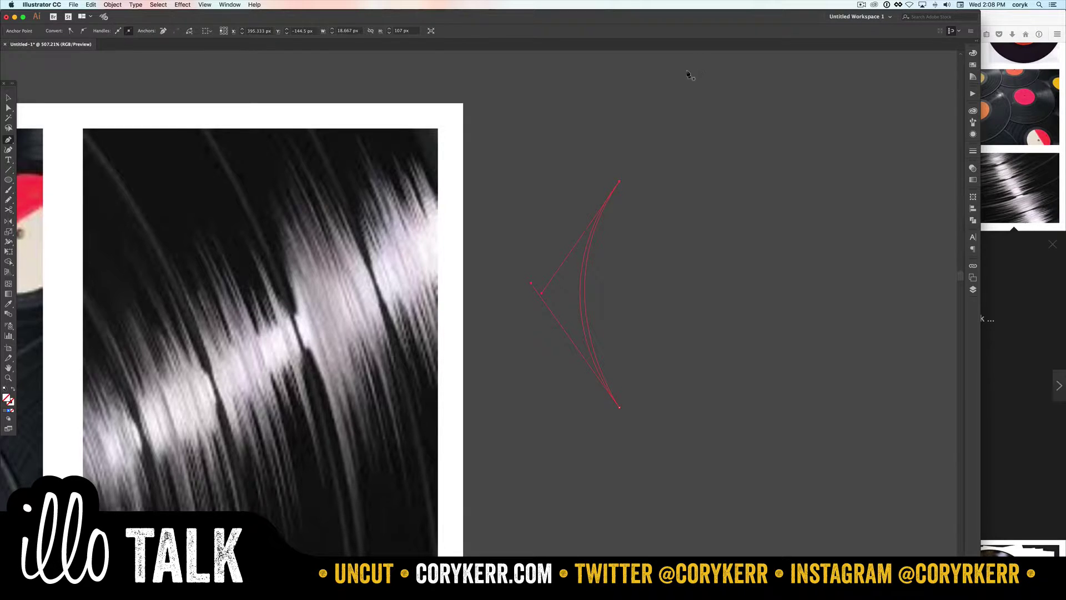
key(d)
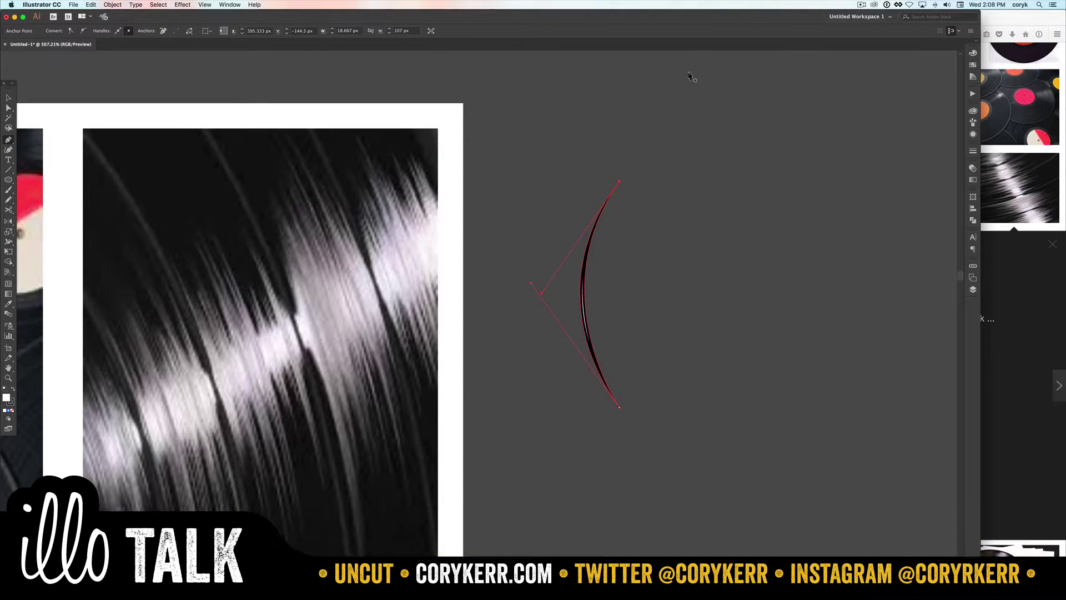
key(slash)
key(v)
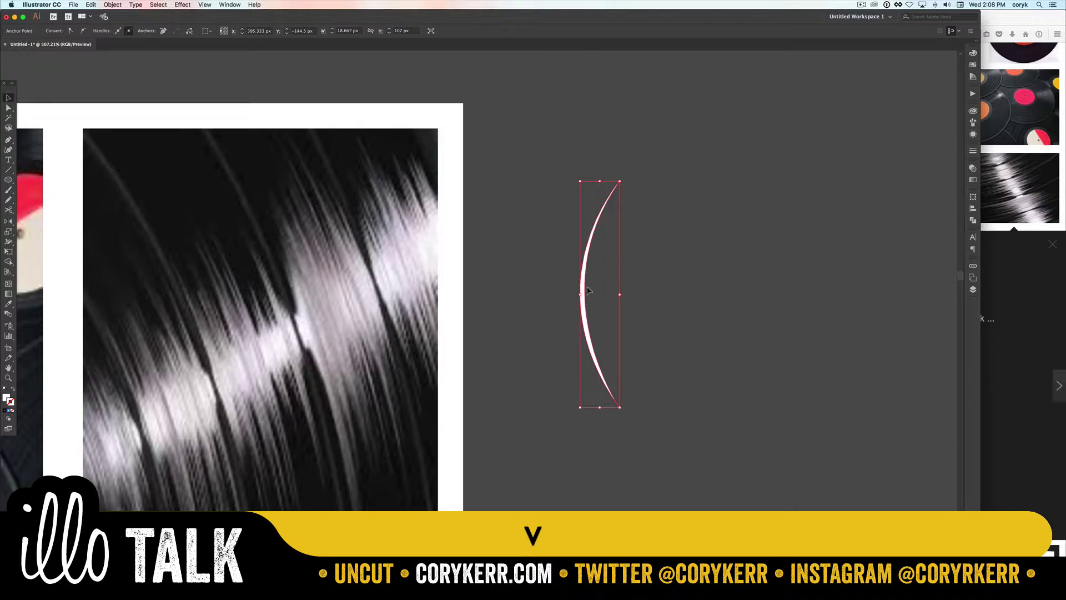
- Duplicate the crescent 18 px to the right and draw a 50 × 116 px ellipse overlapping the copy
drag(583, 290, 621, 291)
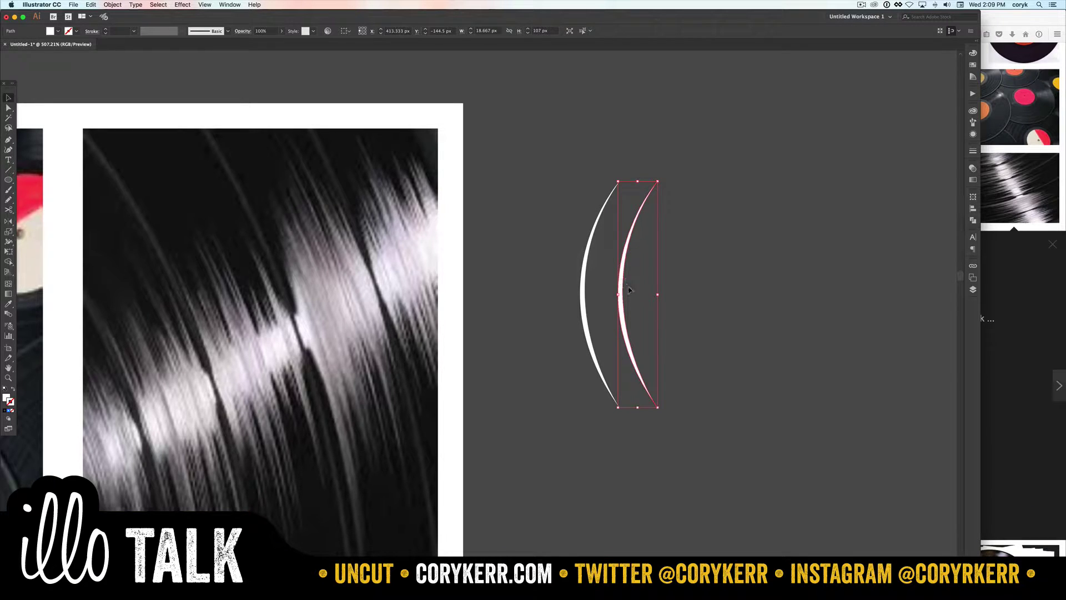
key(l)
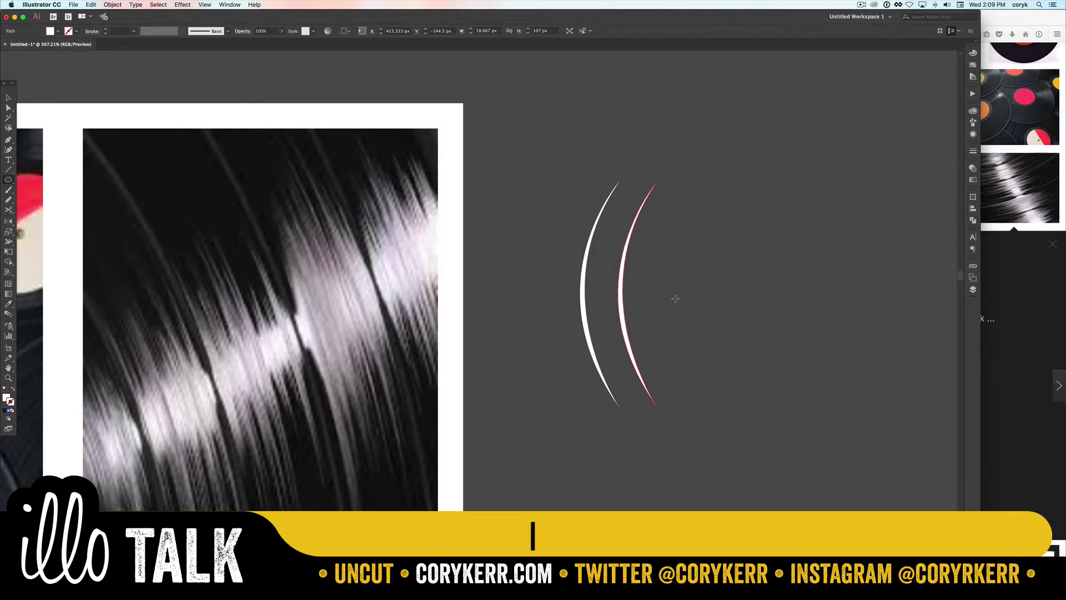
mouse_move(674, 293)
mouse_down()
mouse_move(729, 375)
mouse_move(728, 417)
mouse_up()
key(v)
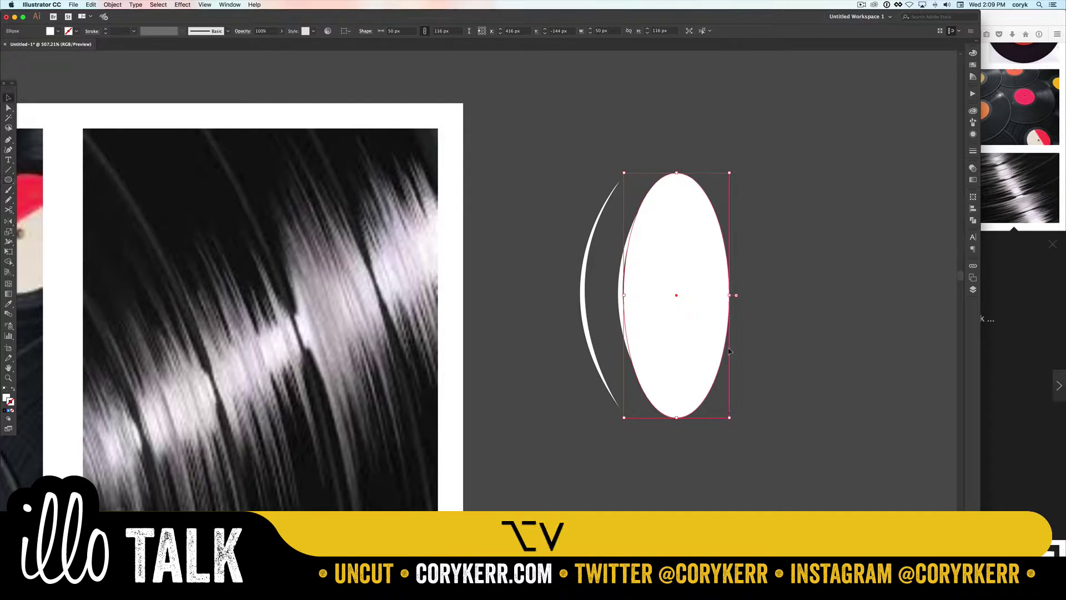
- Switch to outline view and shift the ellipse 1 px left over the copied crescent
drag(624, 295, 618, 295)
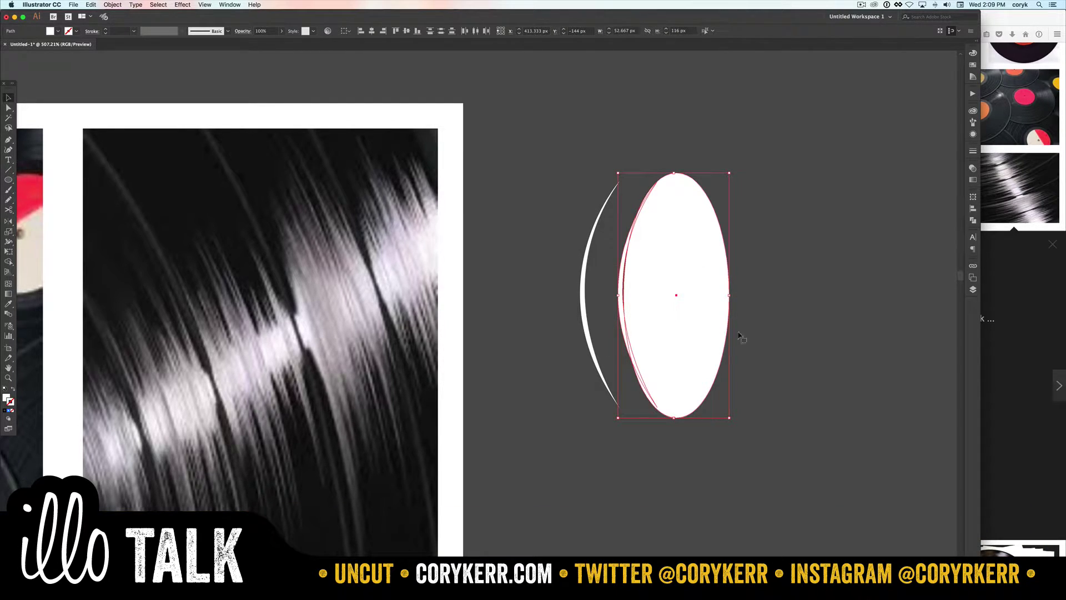
key(super+z)
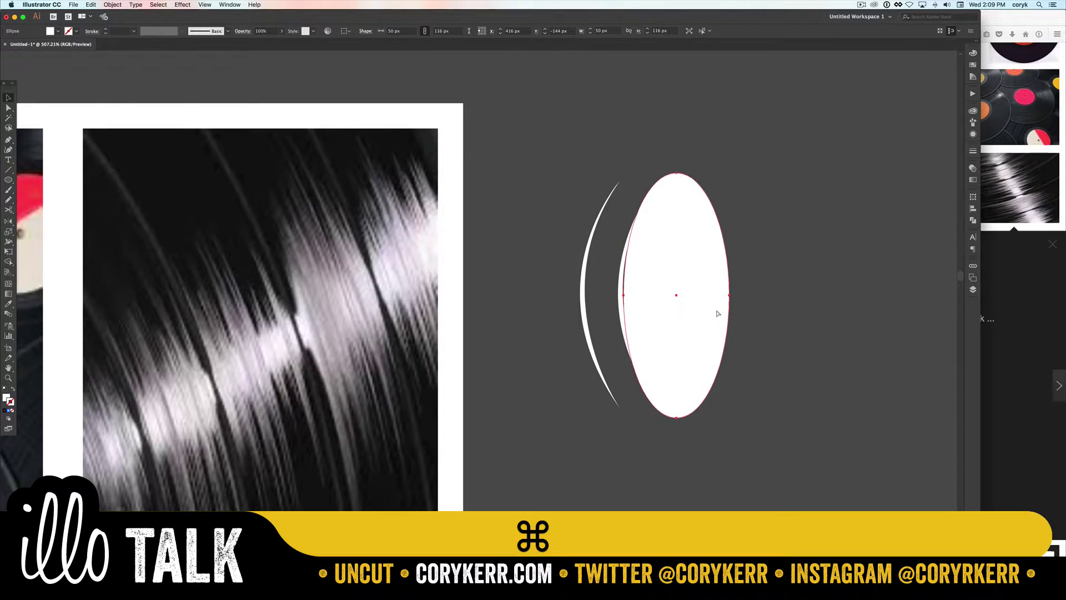
key(super+y)
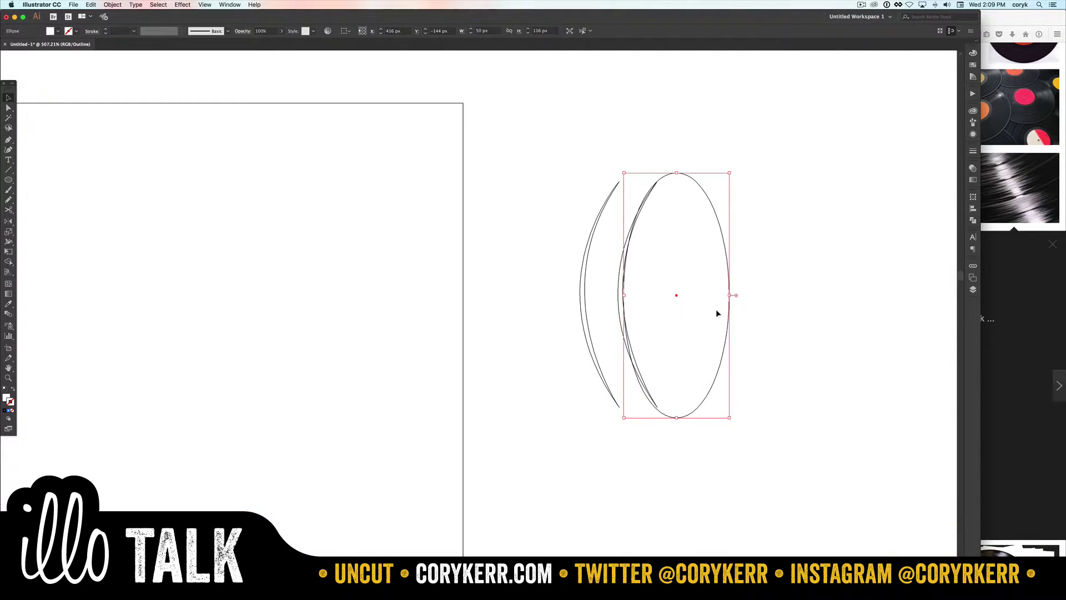
key(Left)
key(Left)
key(Right)
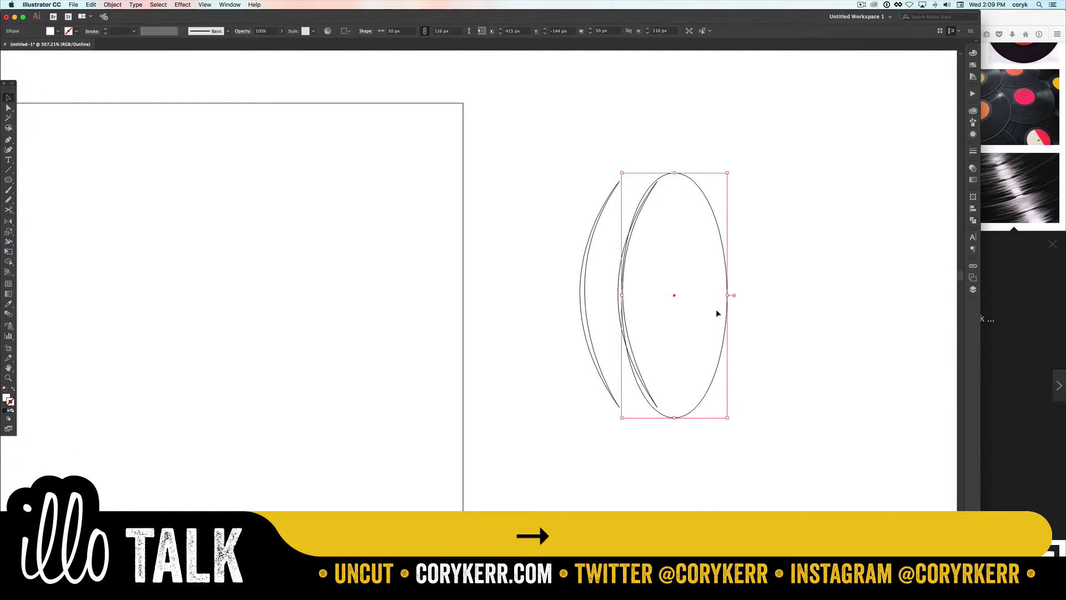
- Cut away the ellipse and the overlapped crescent parts with Shape Builder, leaving only a short tapered sliver
drag(747, 237, 608, 331)
key(shift+m)
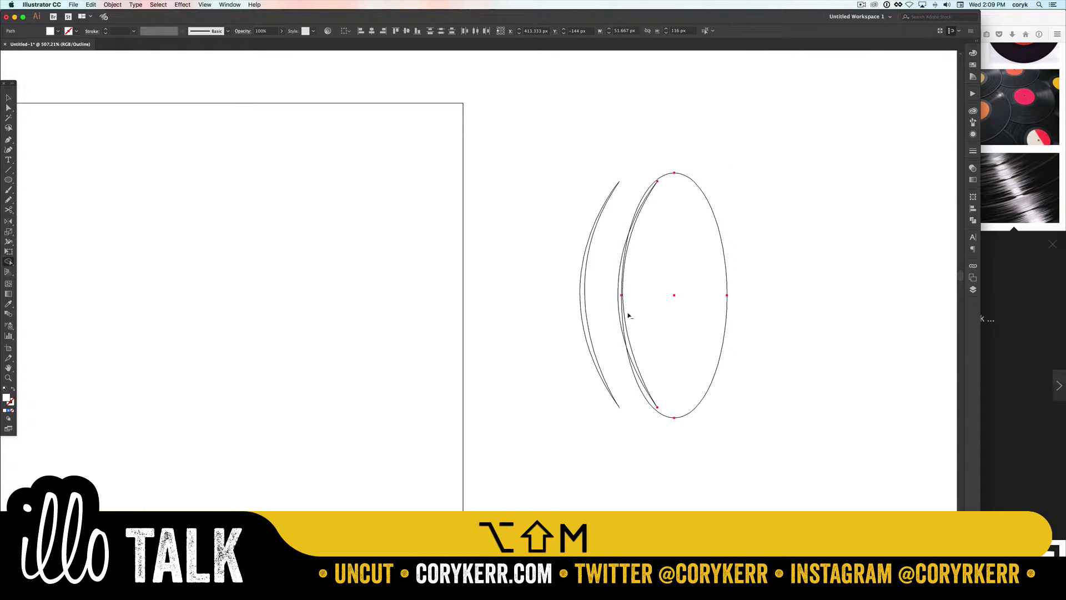
alt+click(625, 339)
alt+click(625, 339)
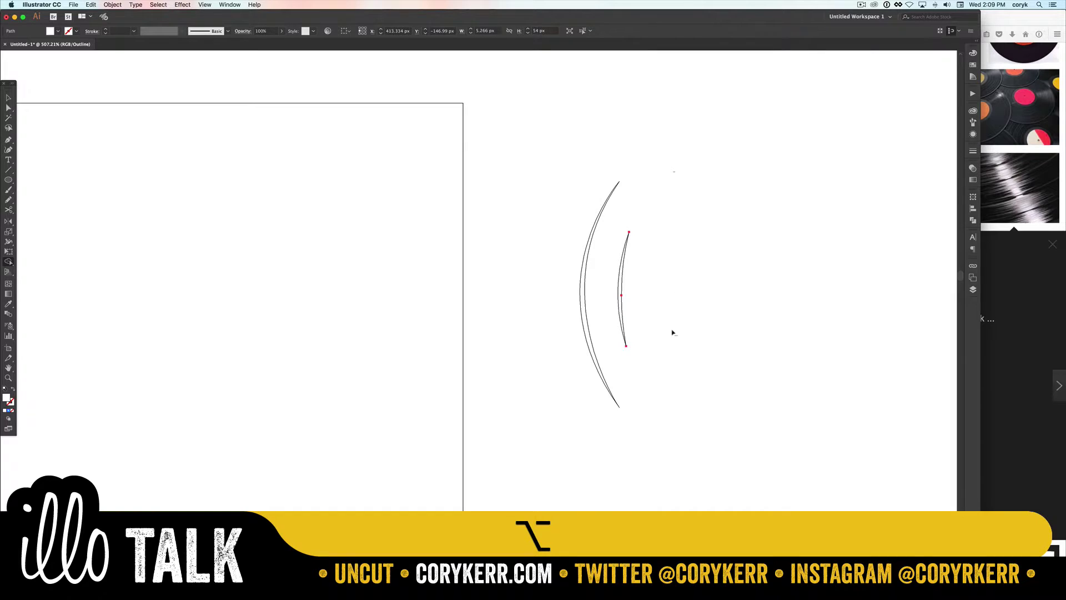
- Blend the tall crescent with the short sliver and return to the normal preview
key(v)
drag(671, 298, 550, 345)
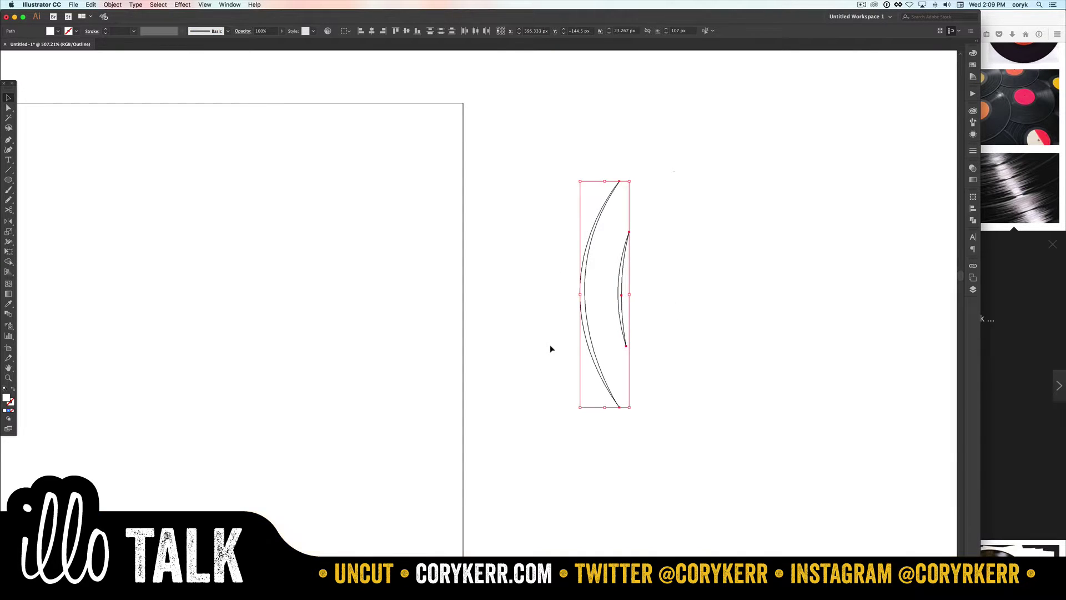
key(alt+ctrl+b)
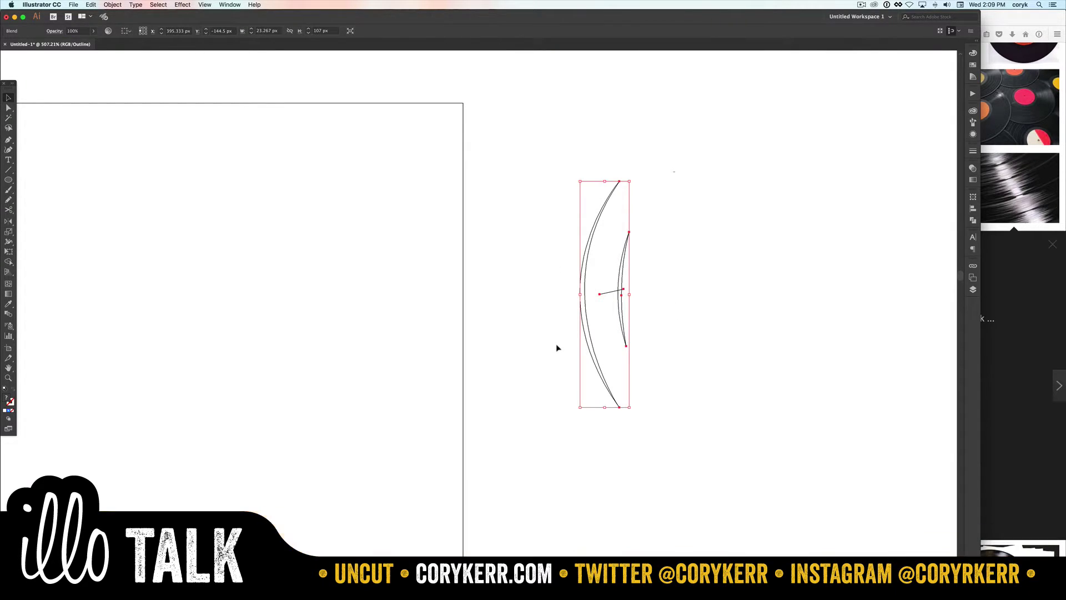
key(ctrl+y)
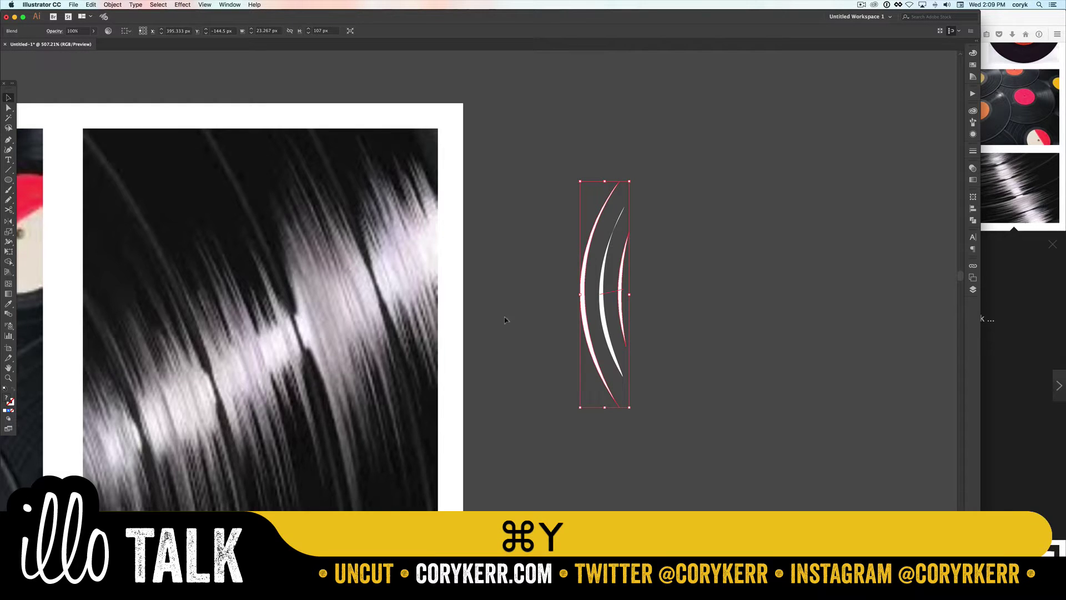
- Set the crescent blend's spacing to 9 specified steps, with preview enabled
click(157, 7)
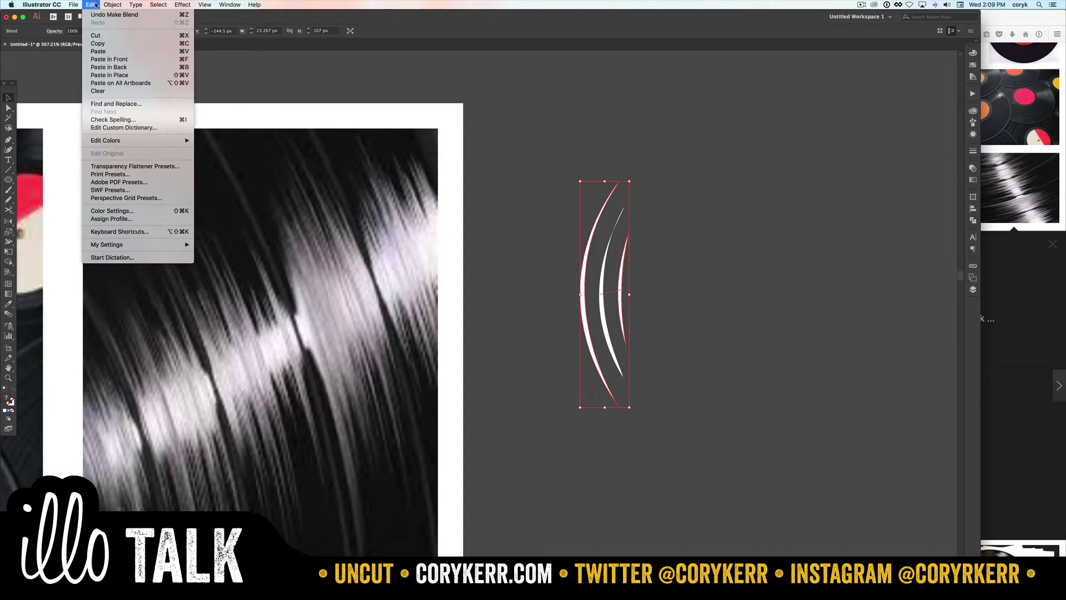
mouse_move(112, 5)
mouse_move(156, 199)
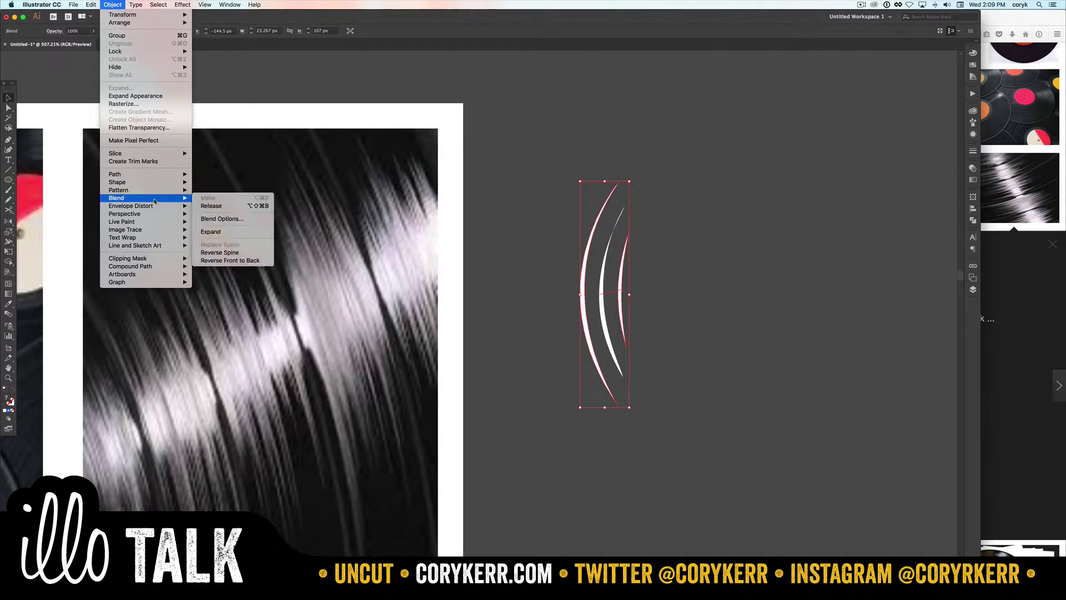
click(242, 220)
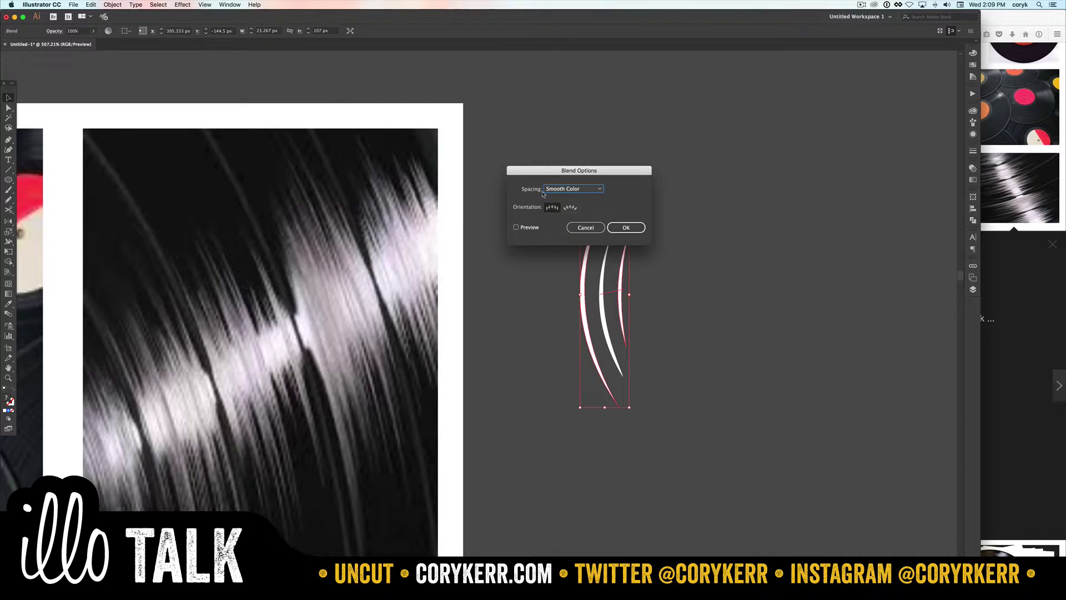
drag(558, 172, 695, 144)
click(710, 160)
click(708, 170)
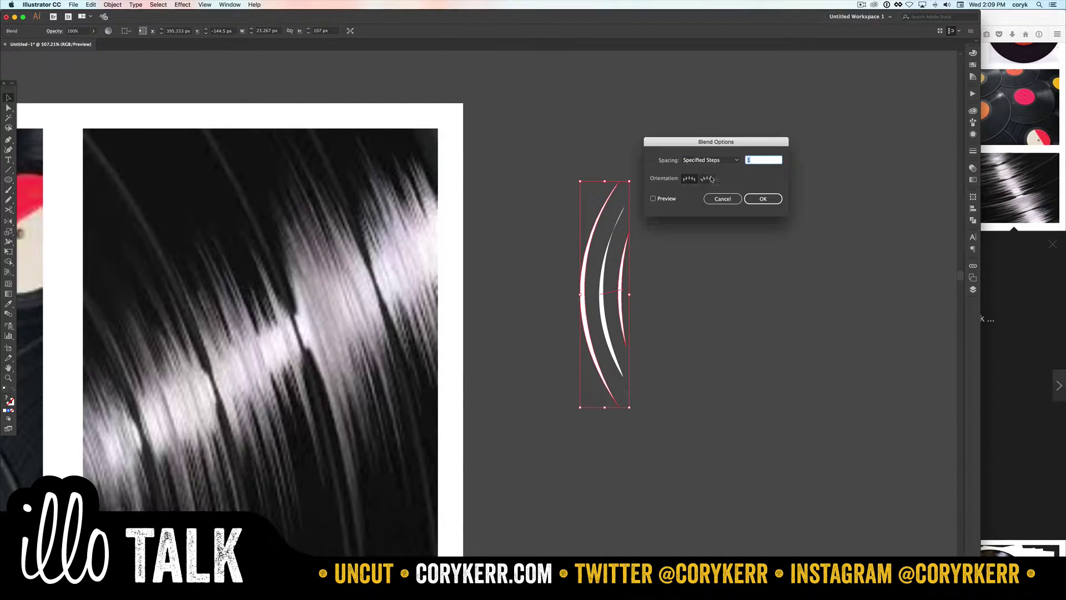
click(667, 199)
click(755, 161)
key(Up)
key(Up)
key(Up)
key(Up)
key(Up)
key(Up)
key(Up)
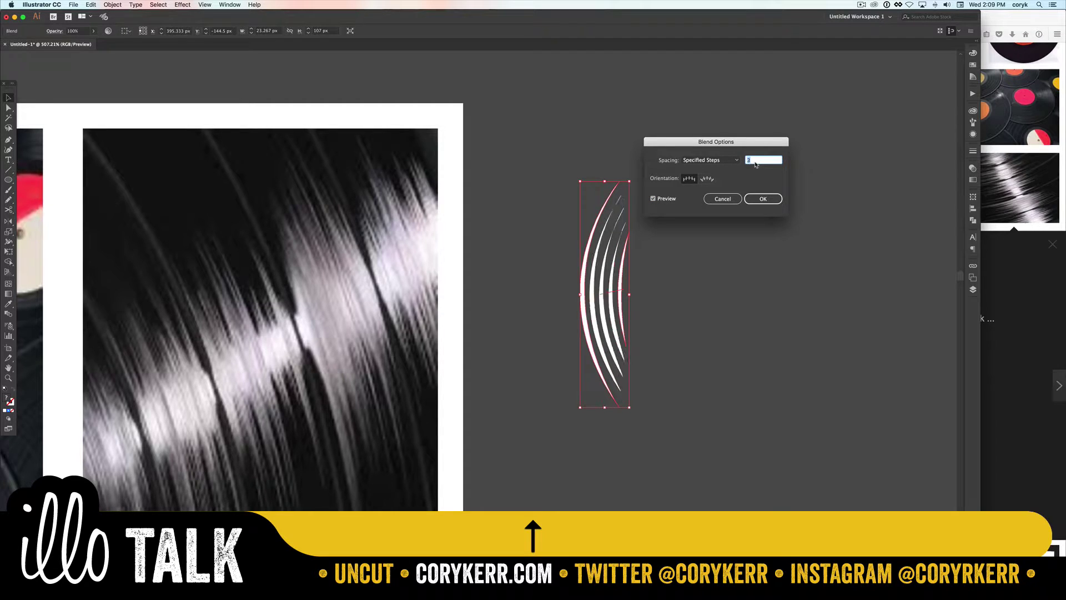
key(Up)
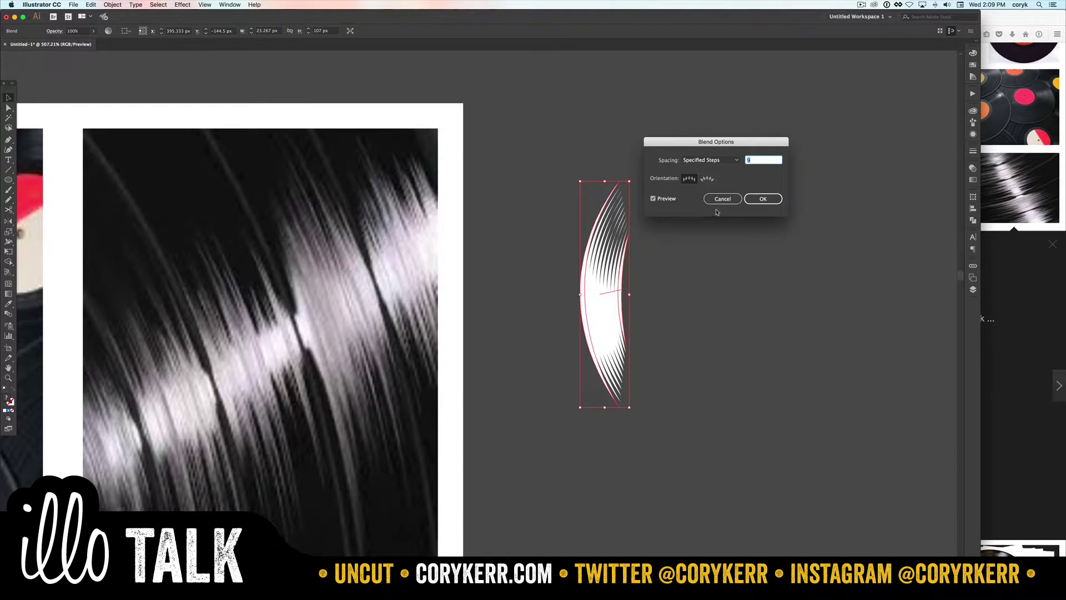
click(764, 201)
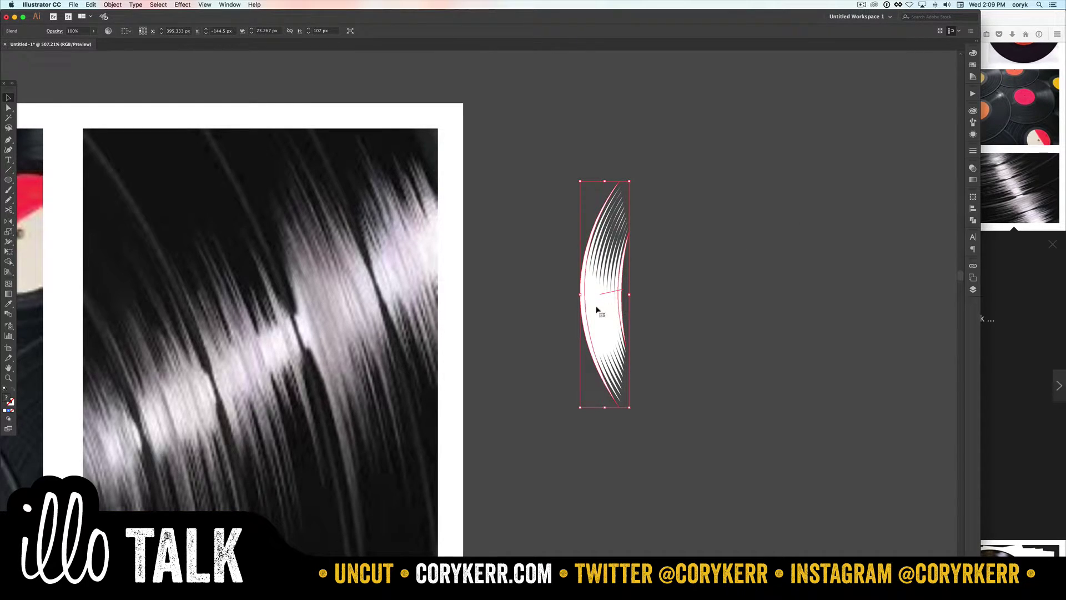
drag(595, 310, 643, 311)
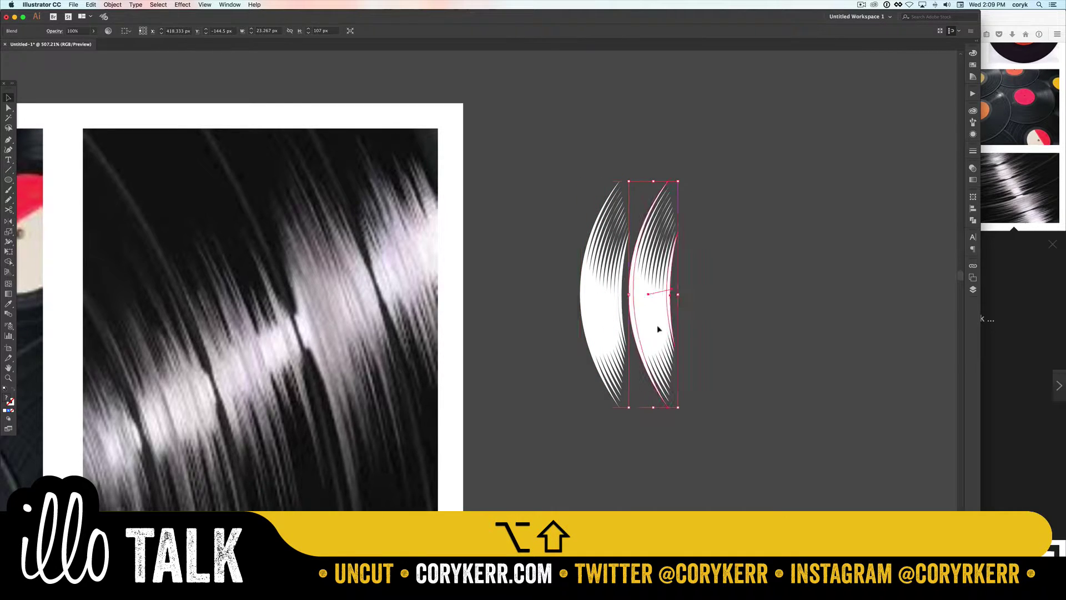
drag(652, 405, 652, 373)
mouse_move(653, 313)
mouse_down()
mouse_move(663, 311)
mouse_move(639, 311)
mouse_up()
click(688, 294)
click(643, 306)
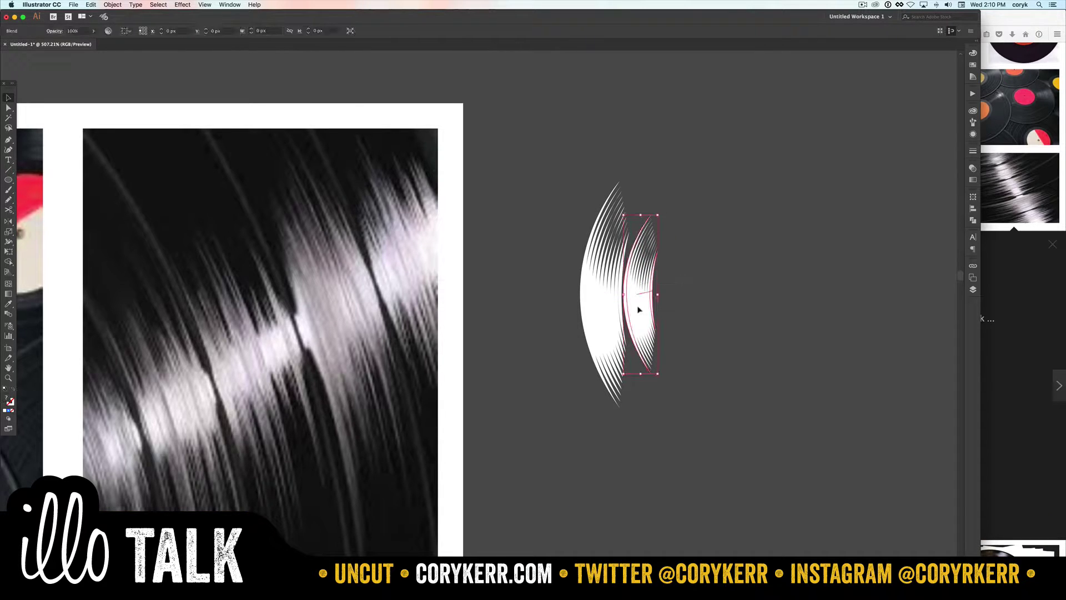
key(BackSpace)
- Expand the large crescent blend into editable shapes with Object and Fill included, and unite them into one shape
click(583, 320)
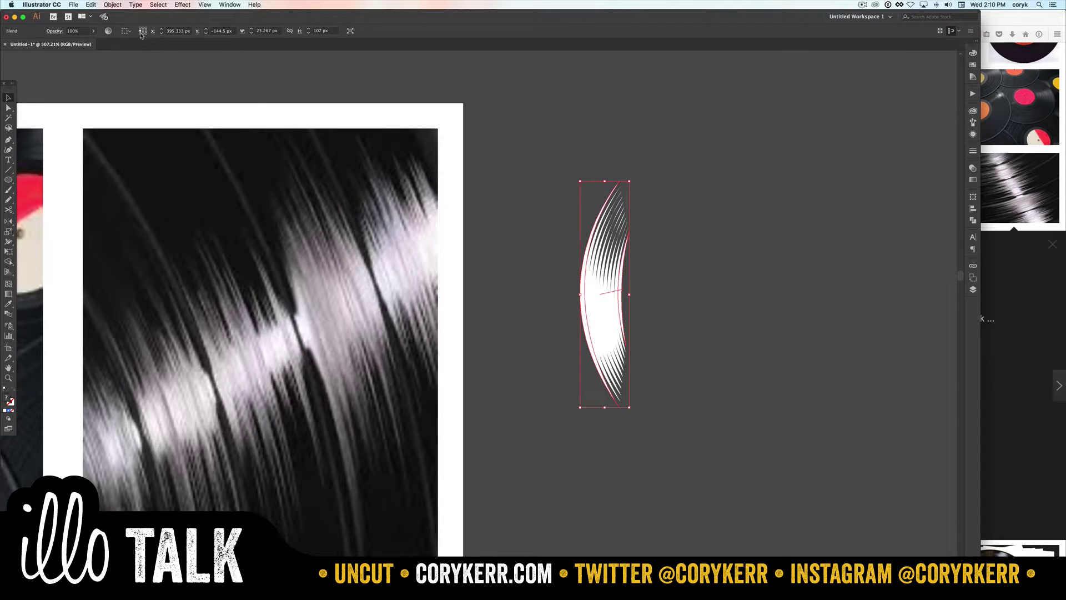
click(113, 5)
mouse_move(135, 176)
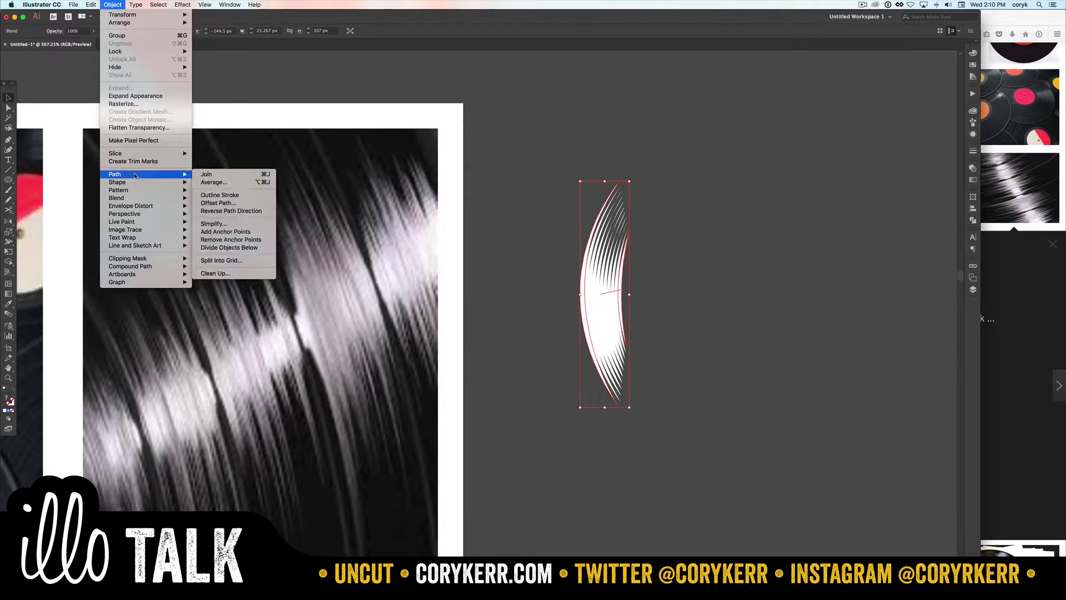
click(137, 97)
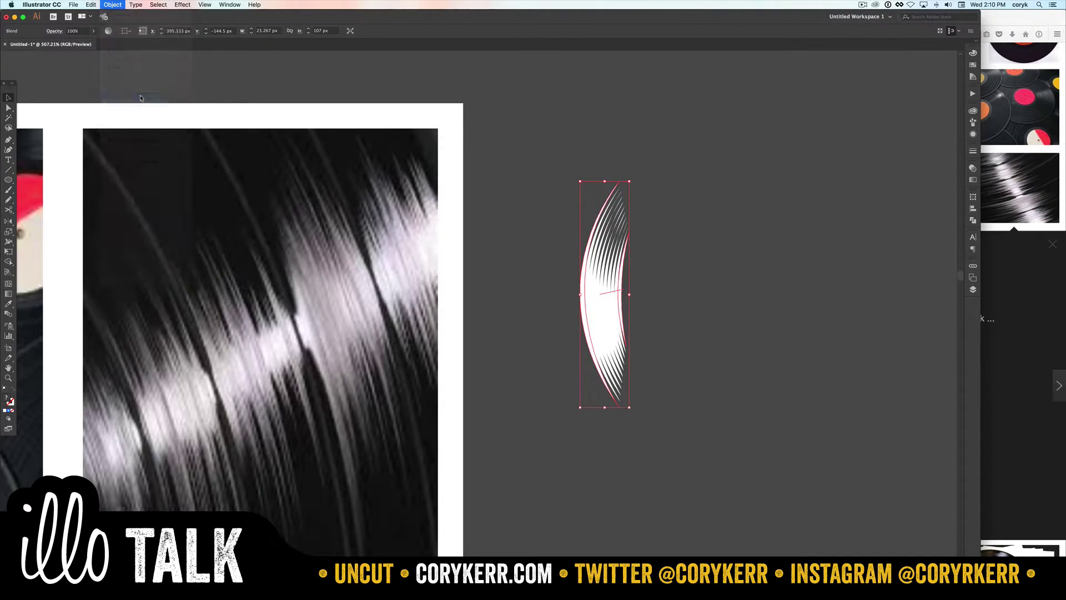
click(113, 5)
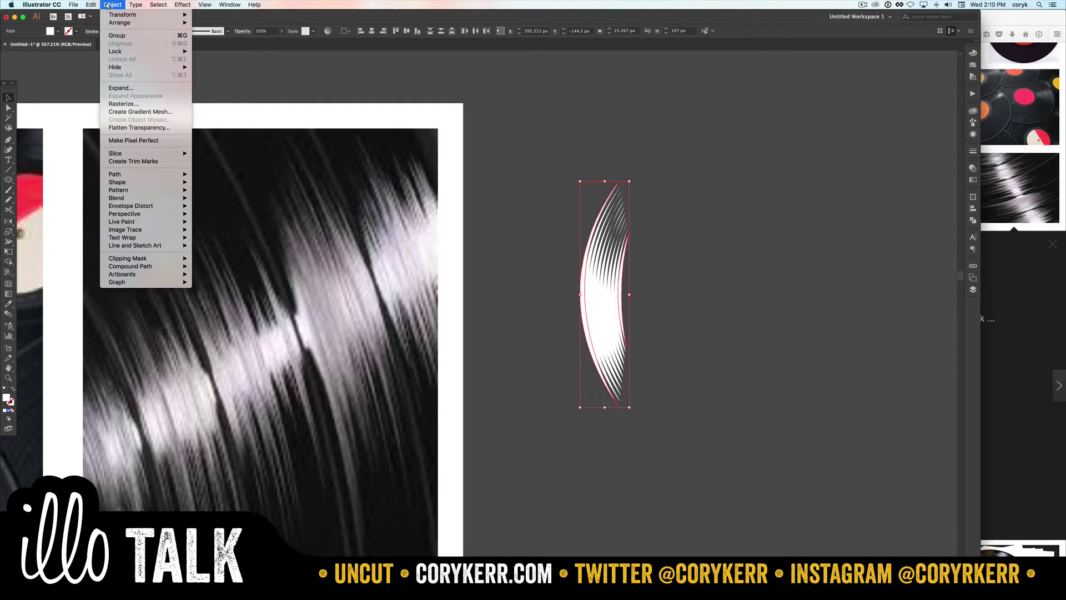
click(119, 88)
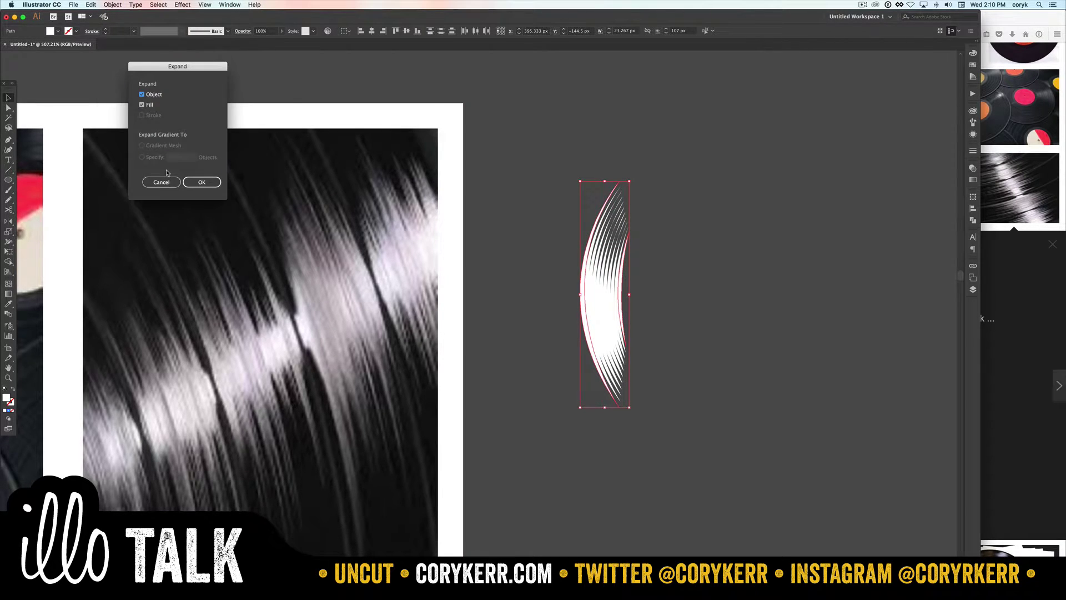
click(201, 183)
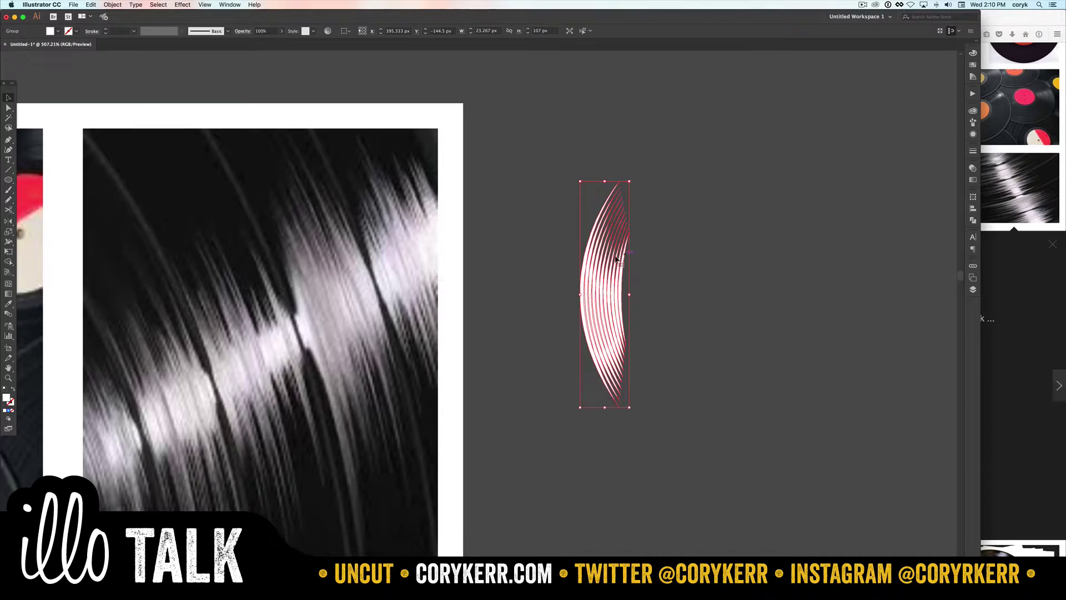
click(974, 221)
click(871, 216)
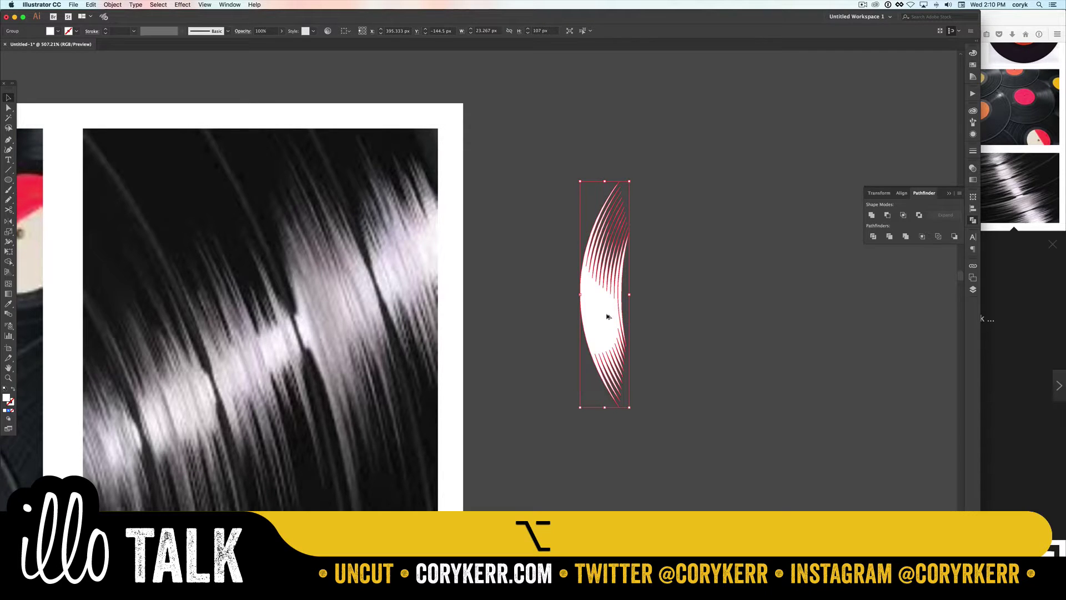
- Duplicate the united crescent shape to its right, scale the copy to about half size, and blend the two
mouse_move(607, 317)
mouse_down()
mouse_move(751, 319)
mouse_move(762, 341)
mouse_up()
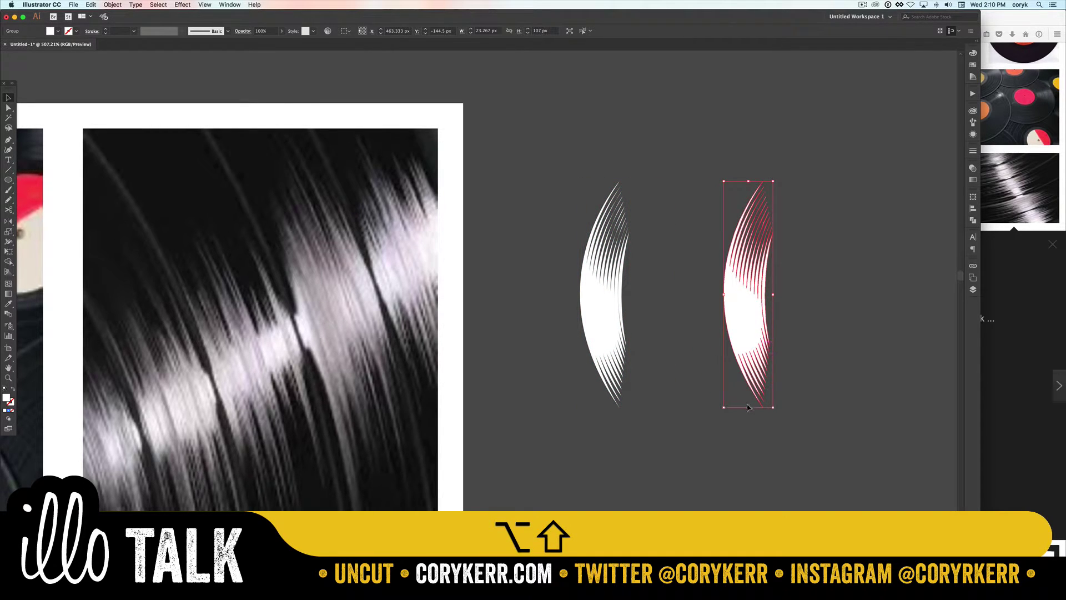
drag(748, 407, 742, 353)
drag(767, 300, 504, 367)
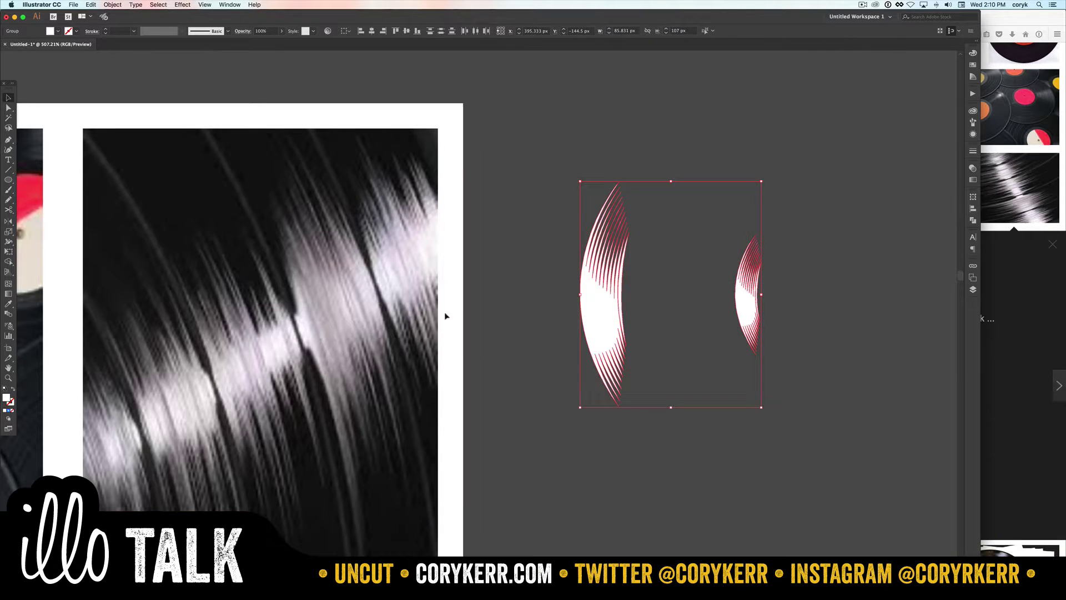
click(112, 4)
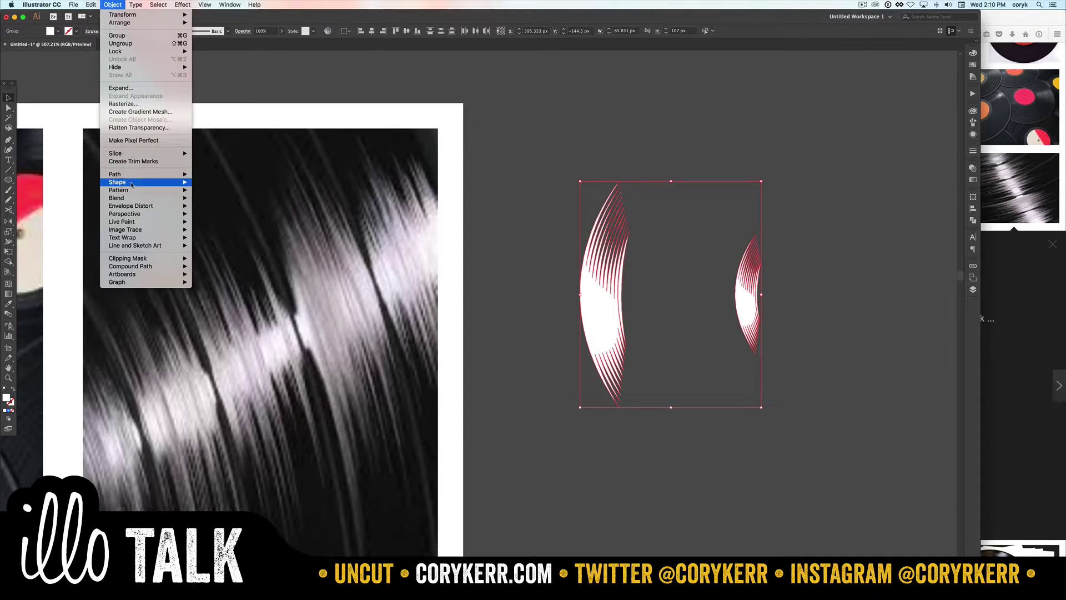
mouse_move(135, 201)
click(224, 197)
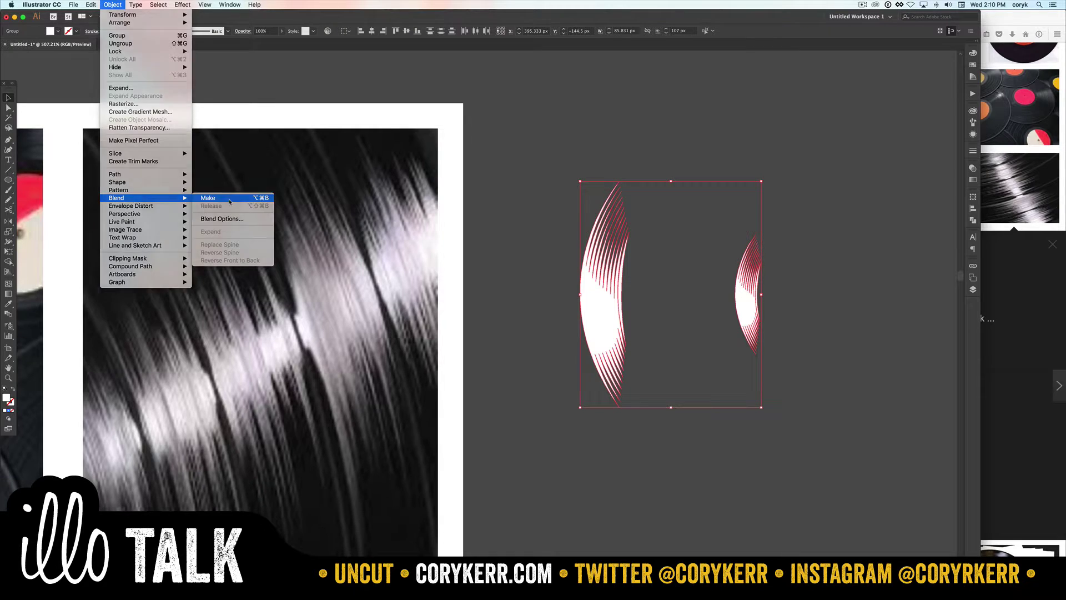
- Set the new blend's spacing to 6 specified steps, with preview enabled
click(112, 4)
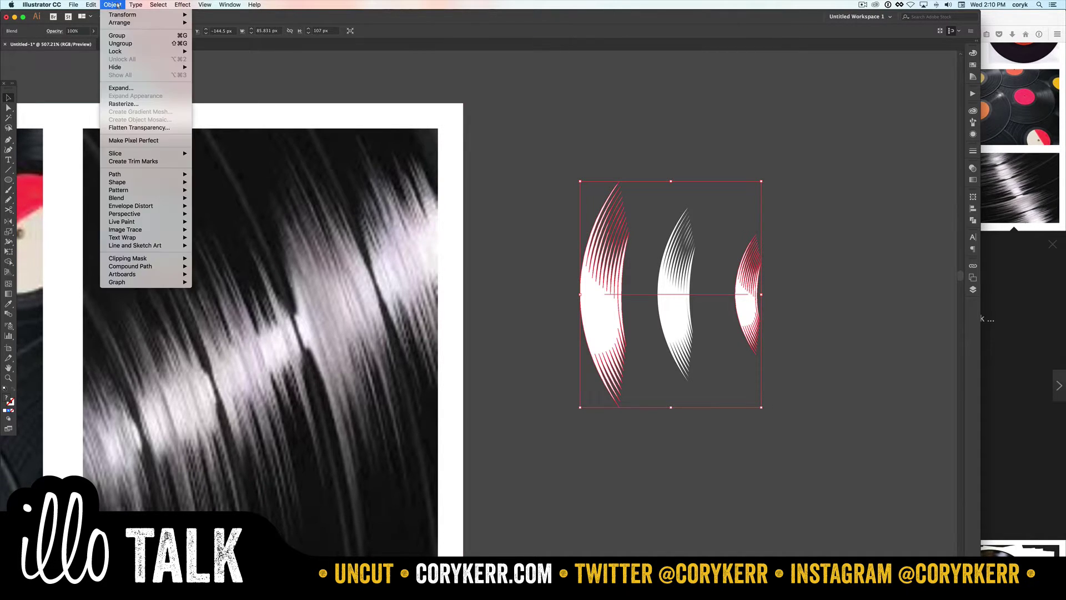
mouse_move(167, 198)
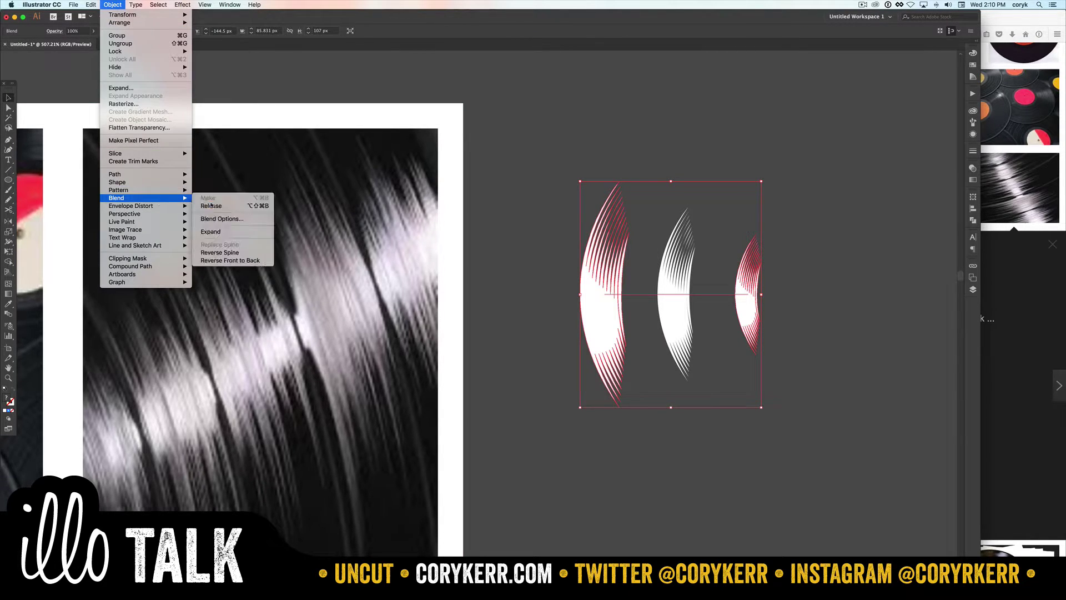
click(240, 219)
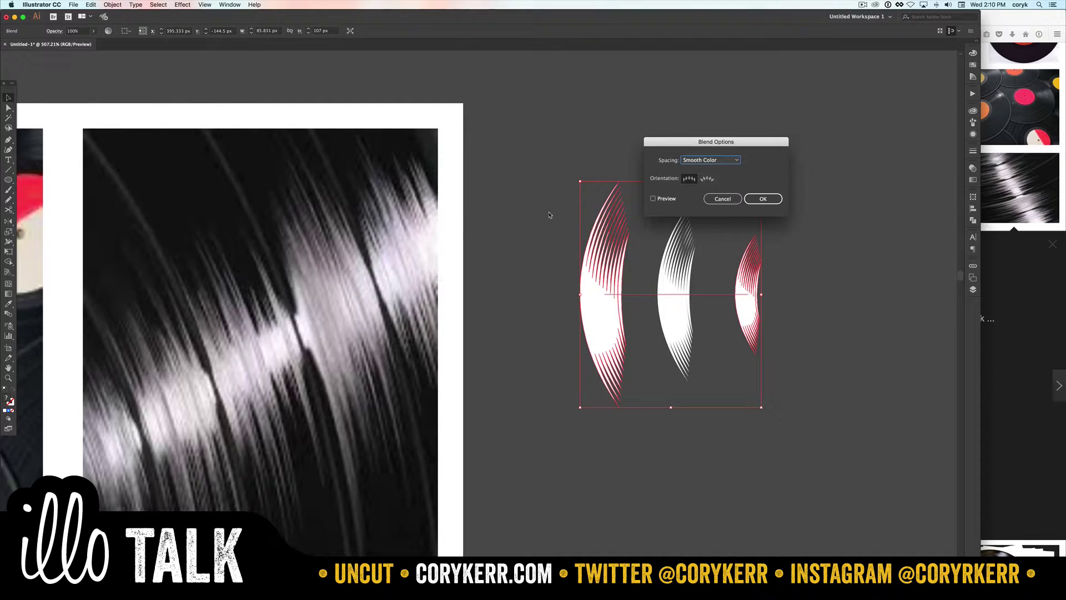
click(654, 199)
drag(738, 143, 832, 78)
click(803, 95)
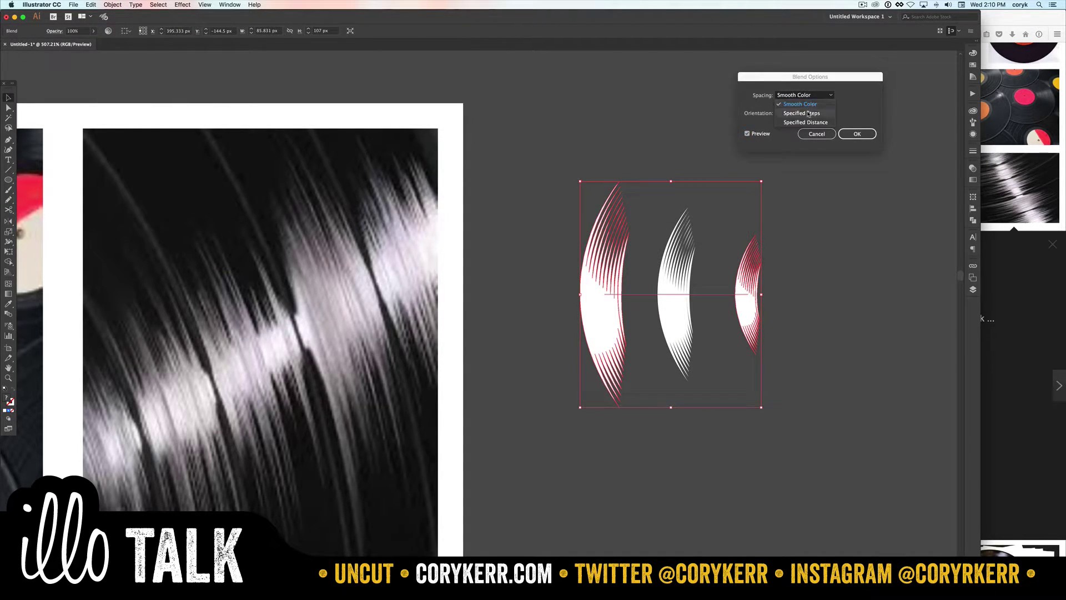
click(802, 104)
key(Up)
key(Up)
key(Up)
key(Up)
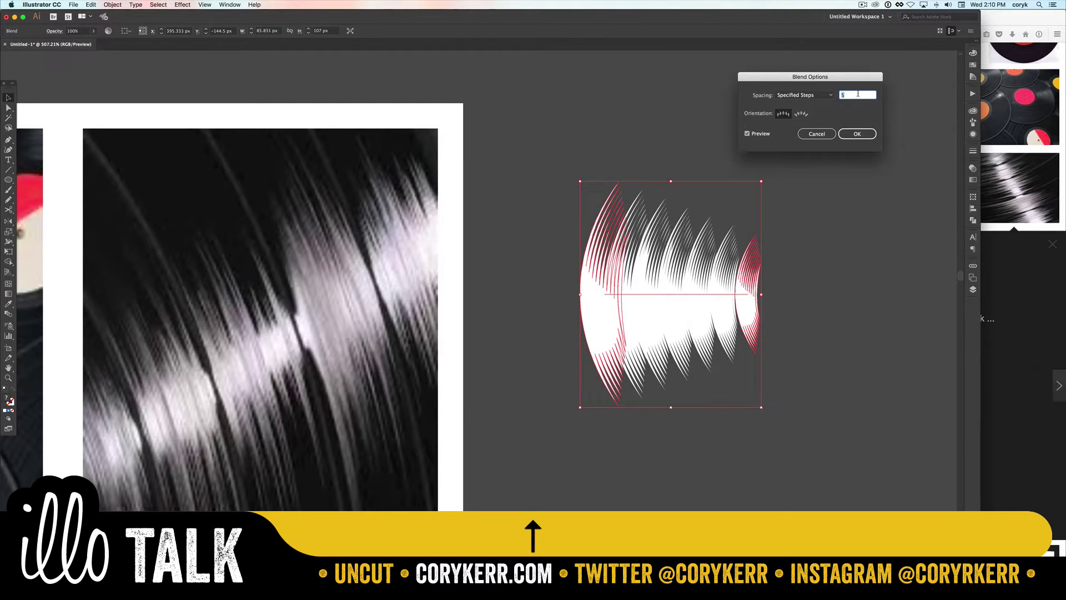
key(Up)
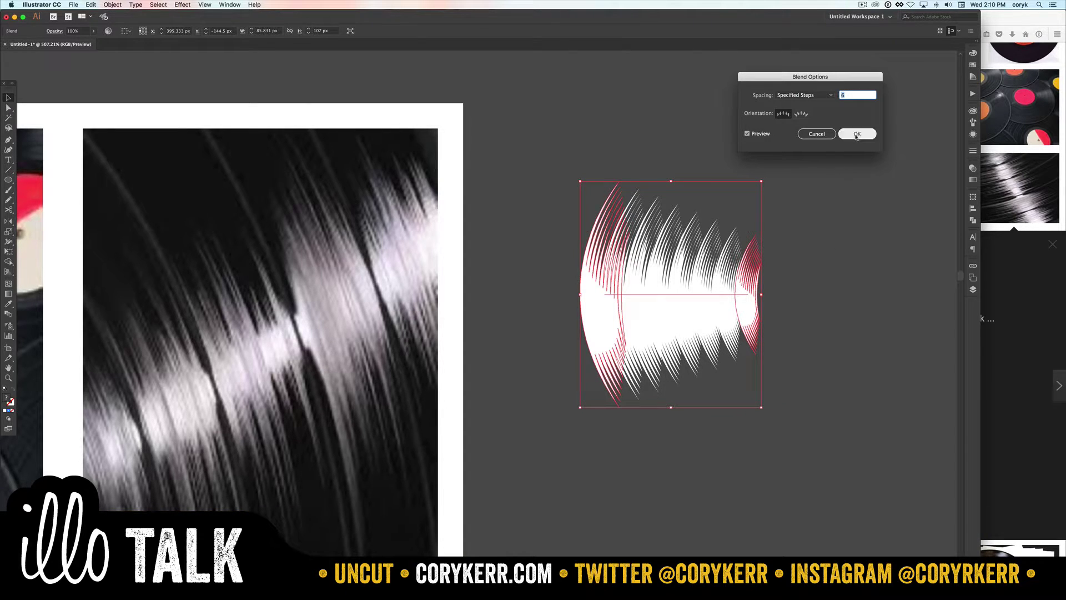
key(Return)
click(830, 270)
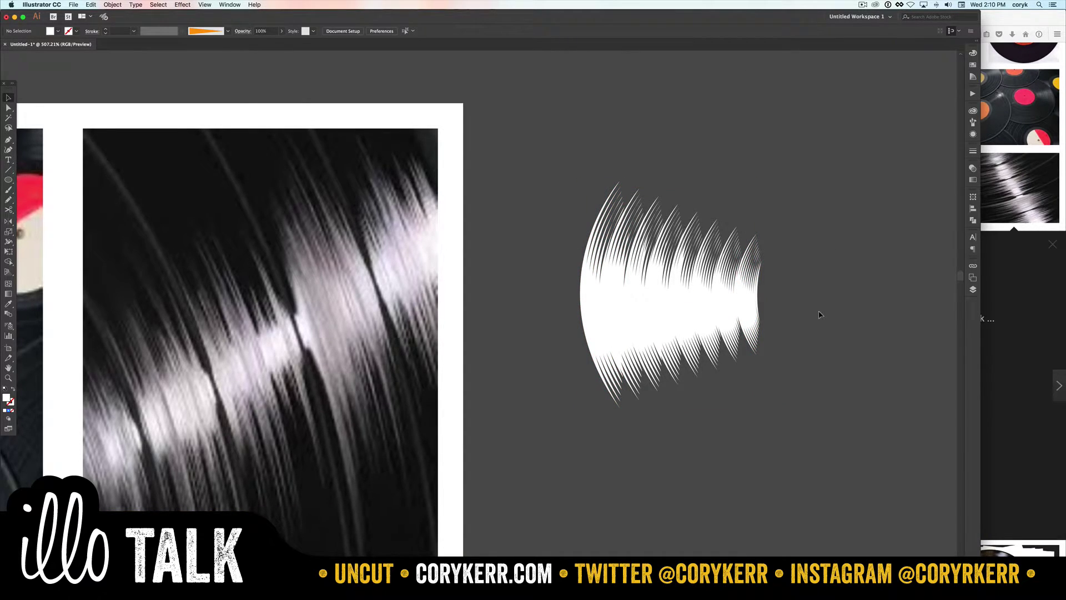
- Draw a 198 px circle behind the blended reflection and give it a black fill with a white stroke
key(super+minus)
key(super+minus)
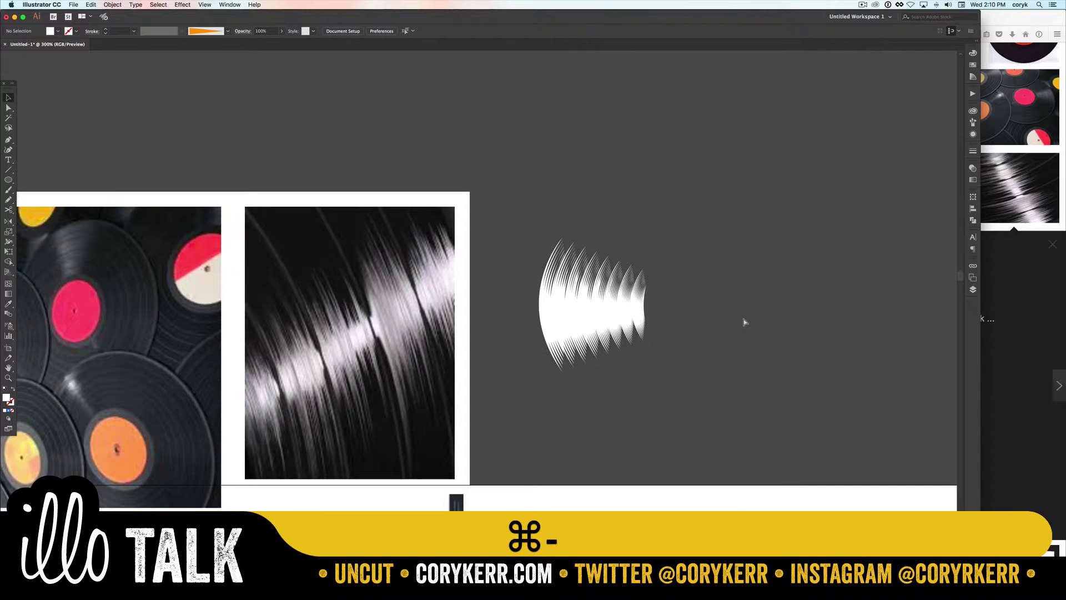
key(super+minus)
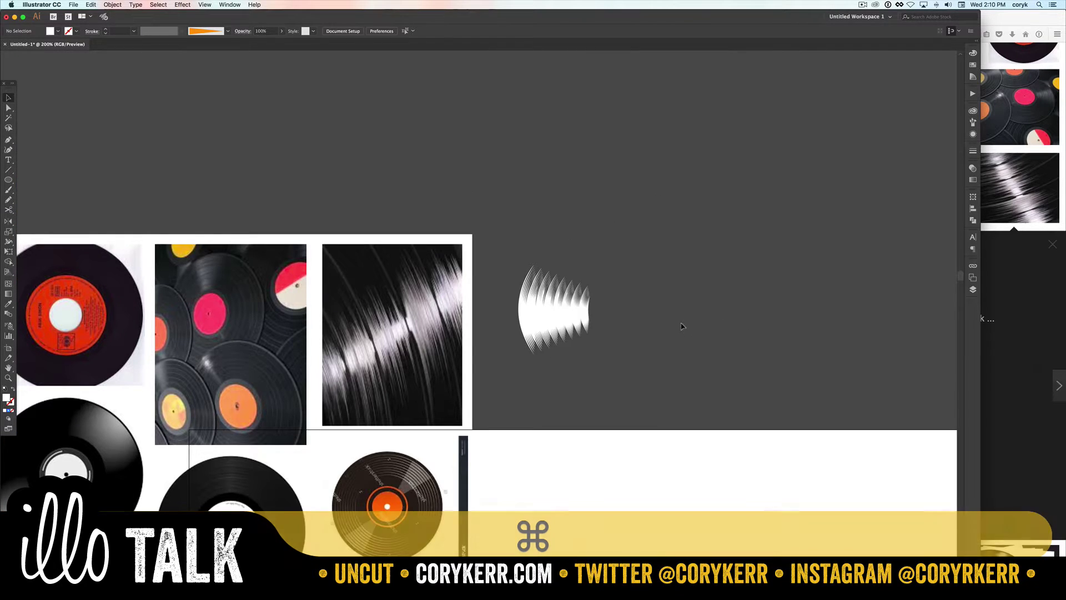
key(l)
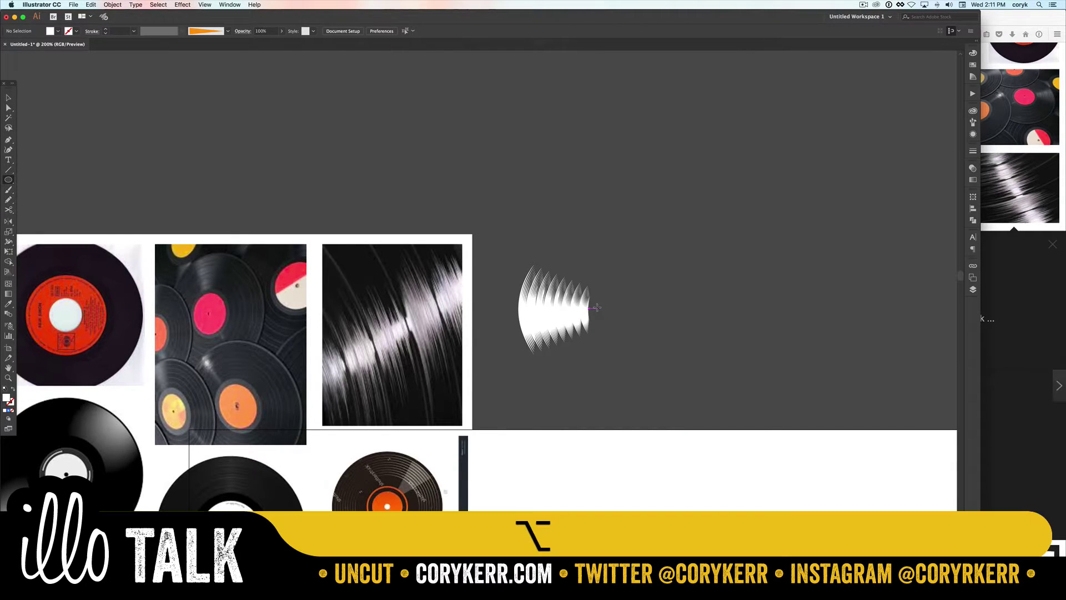
drag(597, 309, 680, 390)
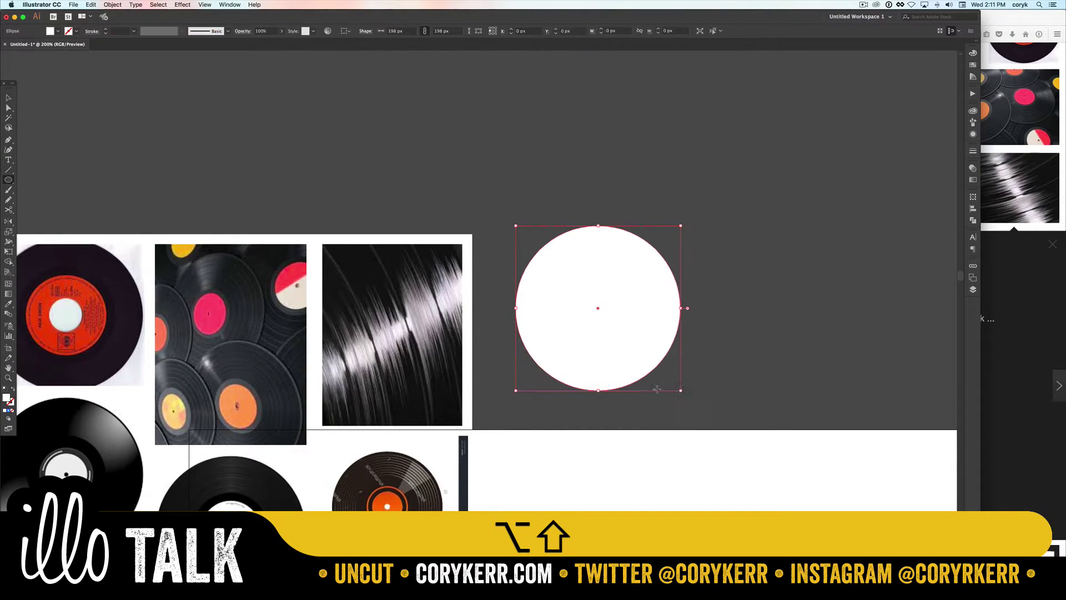
key(super+shift+bracketleft)
key(d)
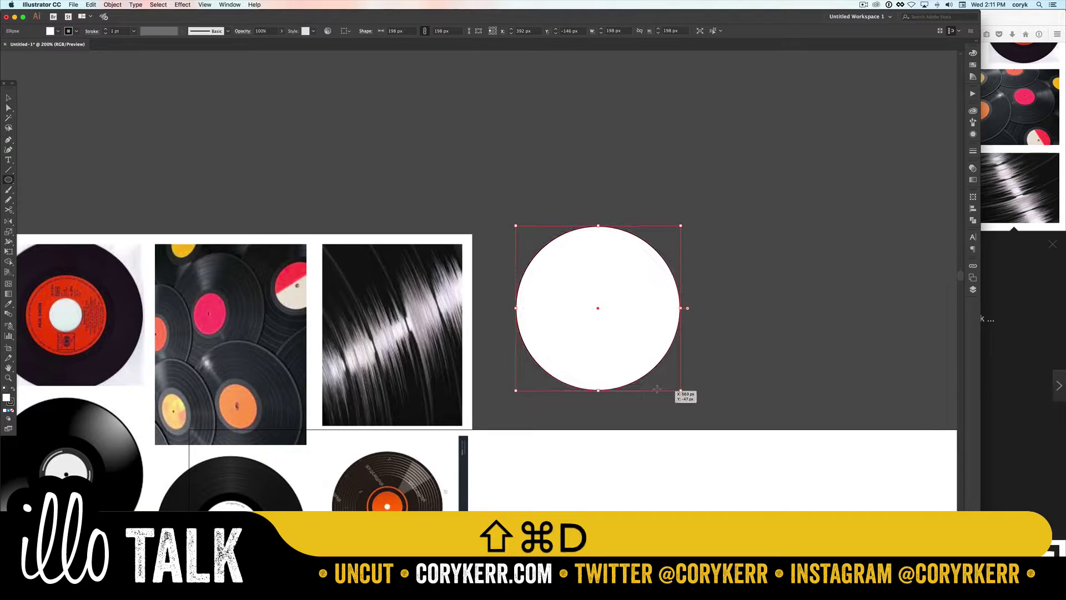
key(shift+x)
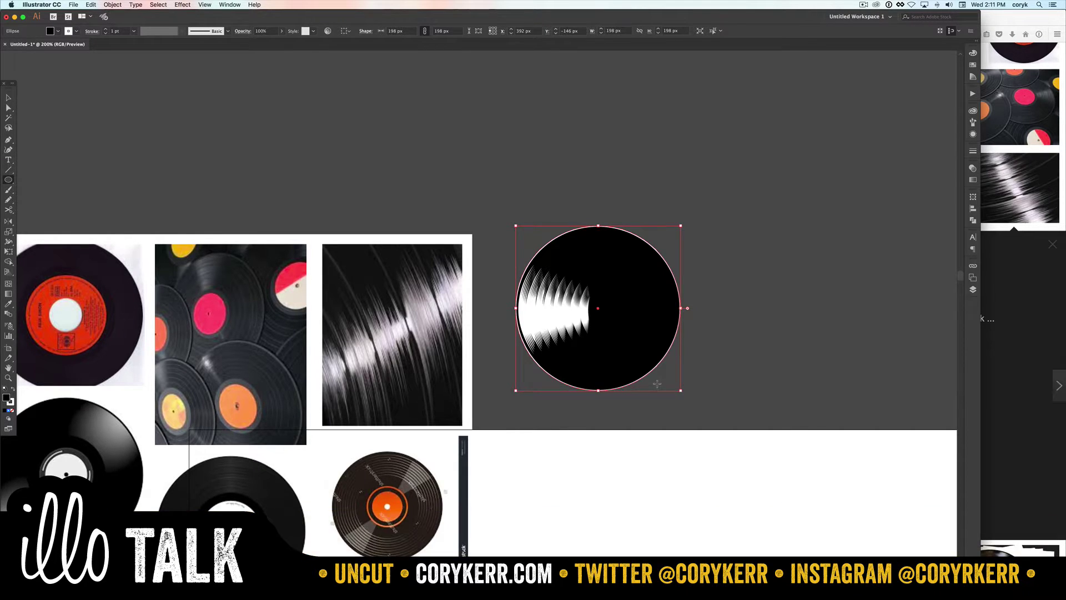
key(v)
click(721, 362)
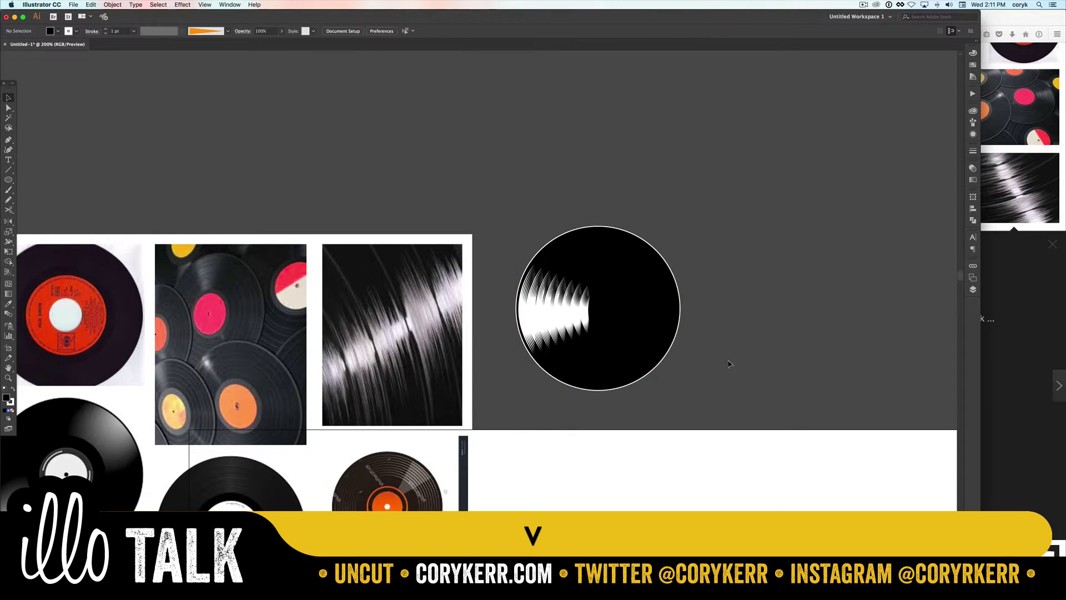
- Recolor the reflection blend dark grey with 0% saturation and 24% brightness
click(545, 314)
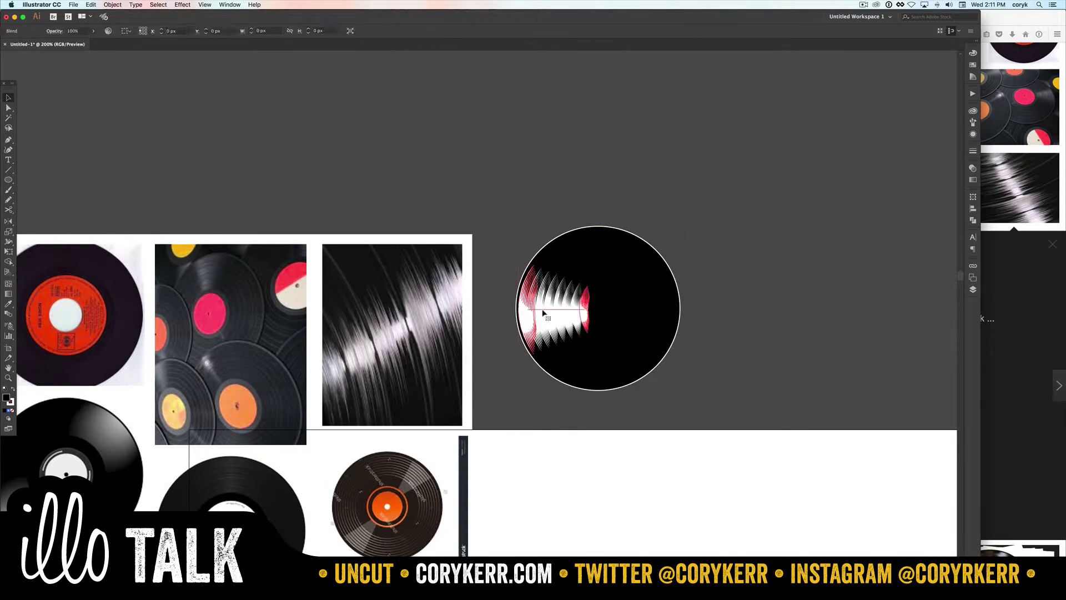
click(973, 54)
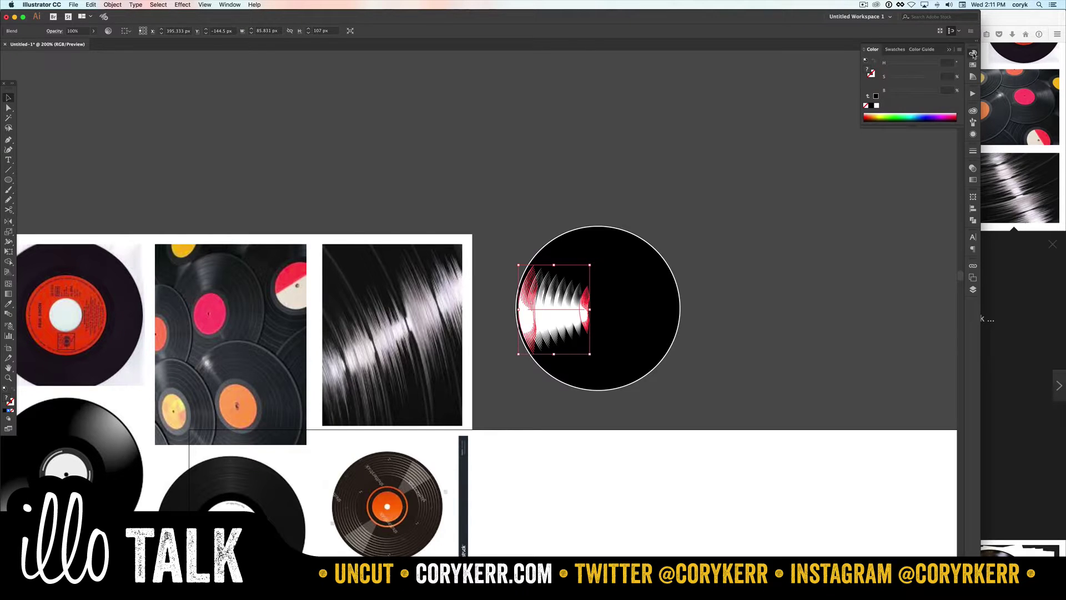
click(876, 96)
drag(892, 95, 903, 96)
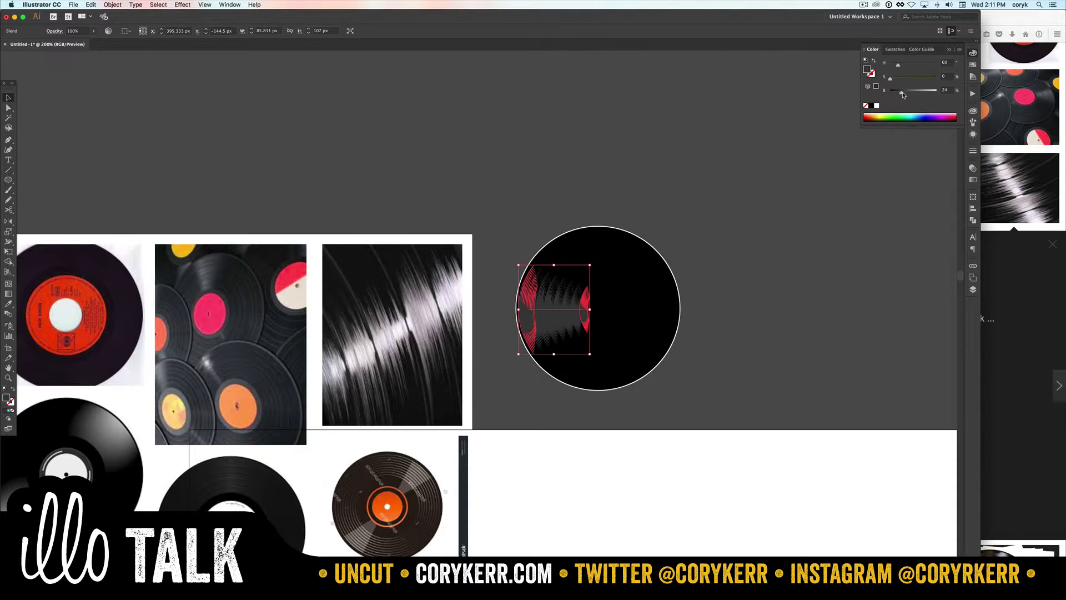
click(889, 181)
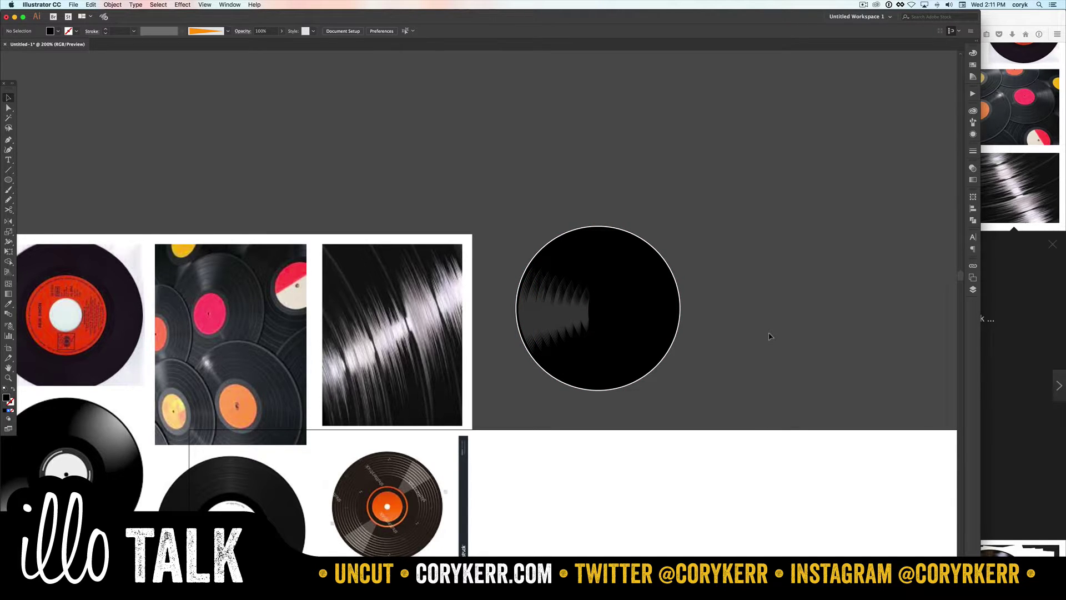
- Copy the black circle in place, scale it about its center to roughly a quarter size, and bring it to the front
click(621, 310)
key(super+f)
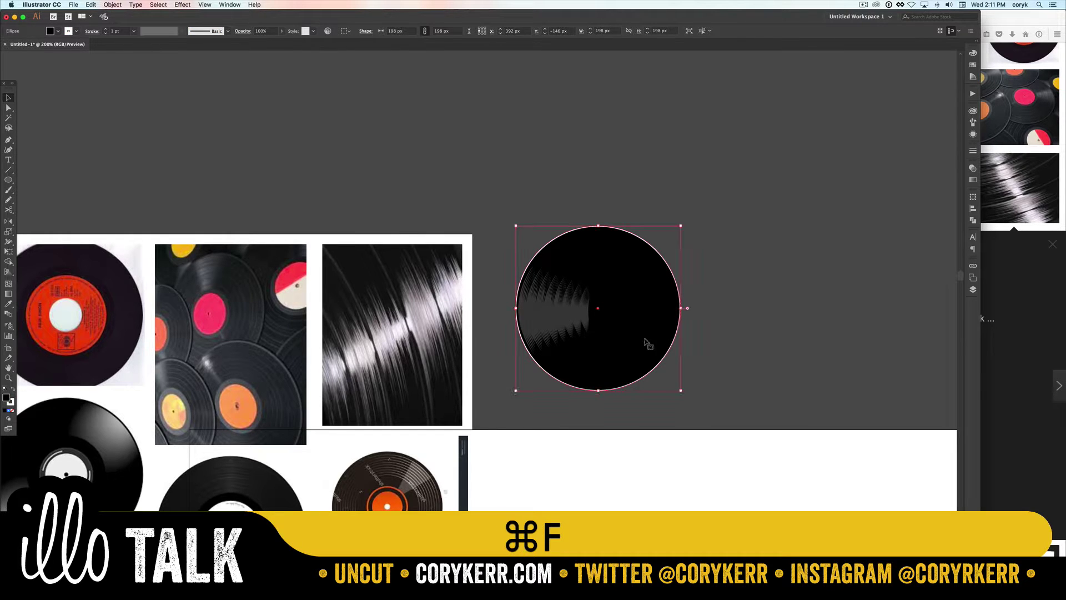
drag(678, 389, 621, 321)
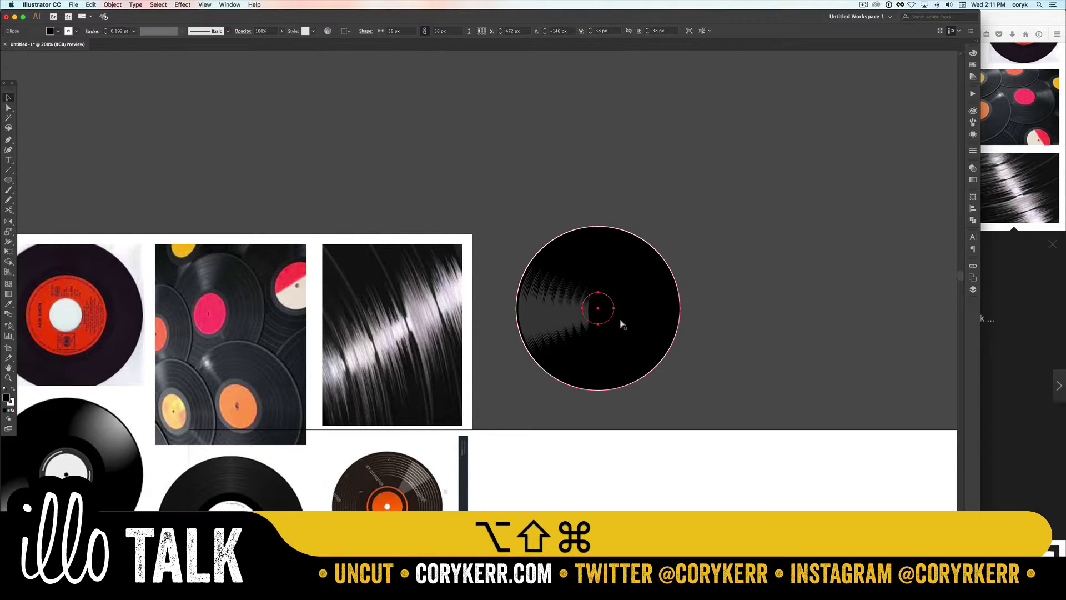
key(shift+super+bracketright)
drag(614, 324, 619, 329)
click(757, 295)
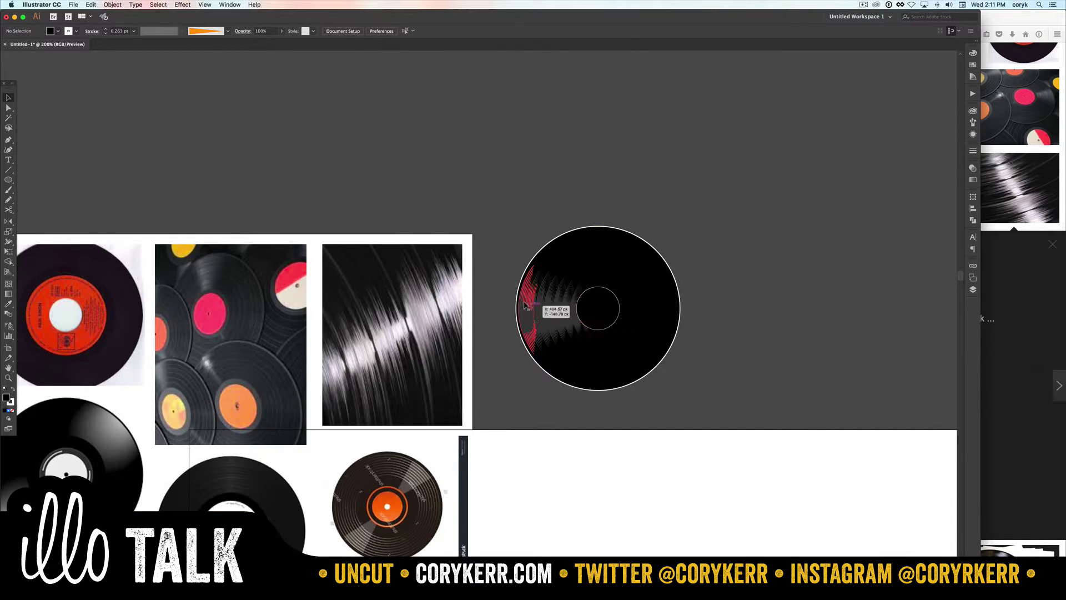
- Copy the grey reflection blend to the empty area above the black disc and release the copy's blend
drag(525, 304, 520, 188)
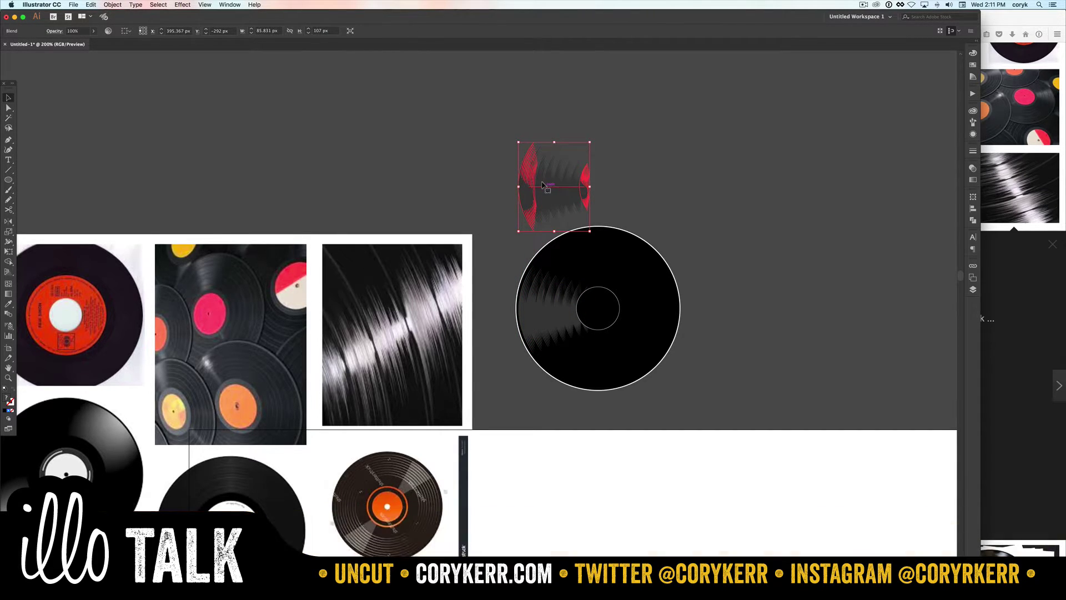
click(90, 5)
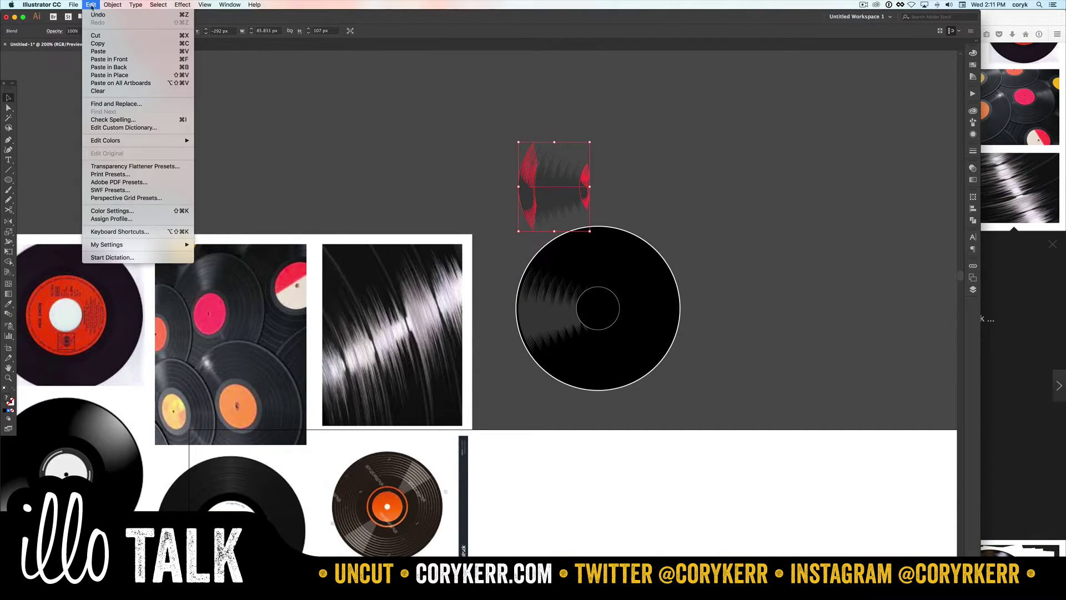
mouse_move(111, 5)
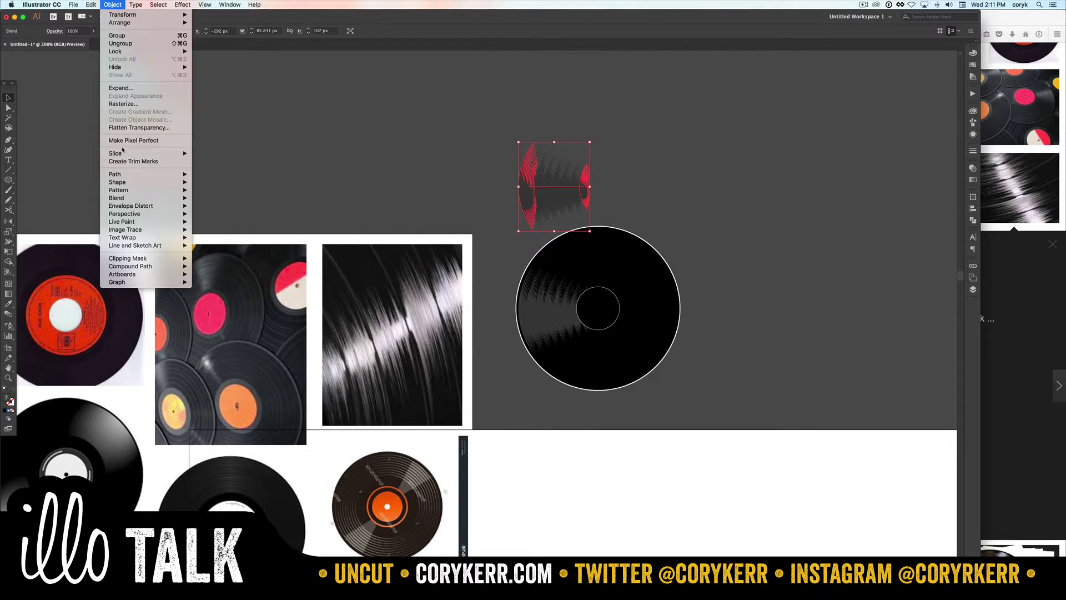
mouse_move(143, 200)
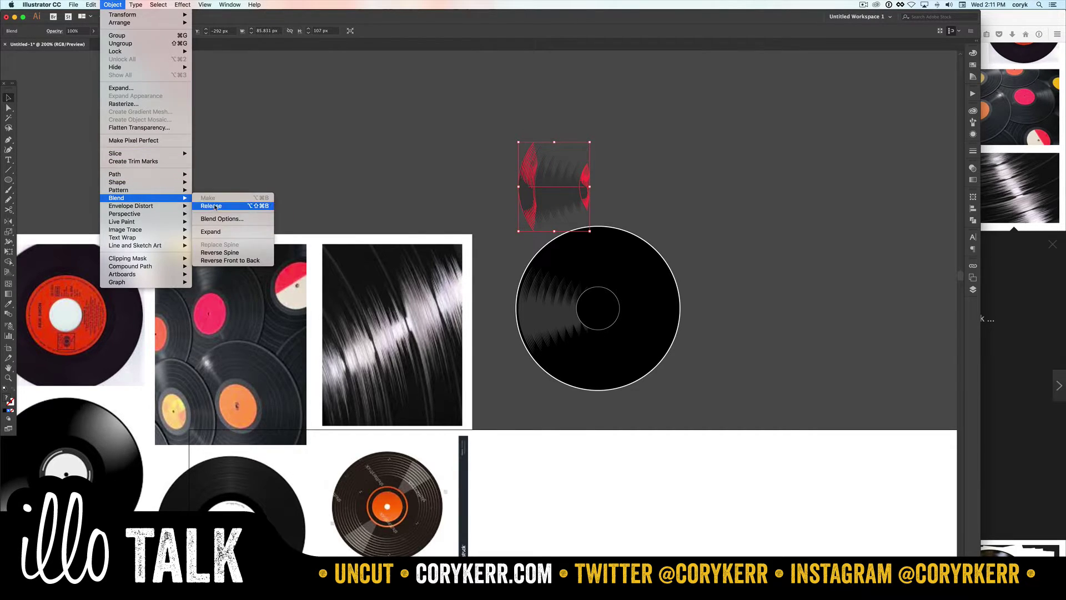
click(214, 206)
click(495, 177)
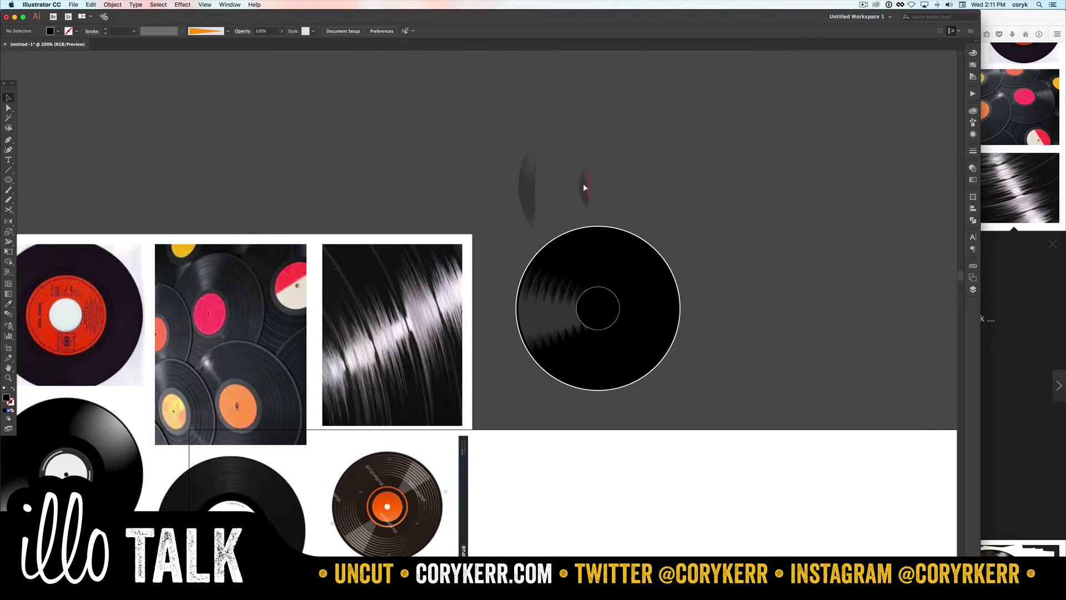
- Copy the disc's small center circle beside the released small crescent and delete the leftover blend spine
click(585, 188)
key(z)
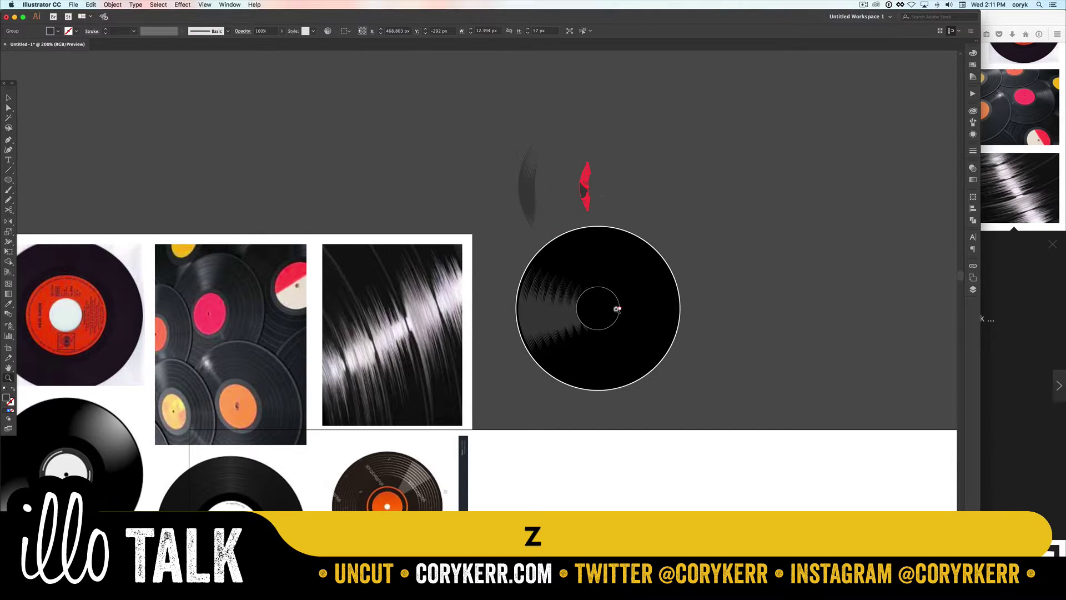
key(v)
drag(608, 308, 624, 186)
click(584, 186)
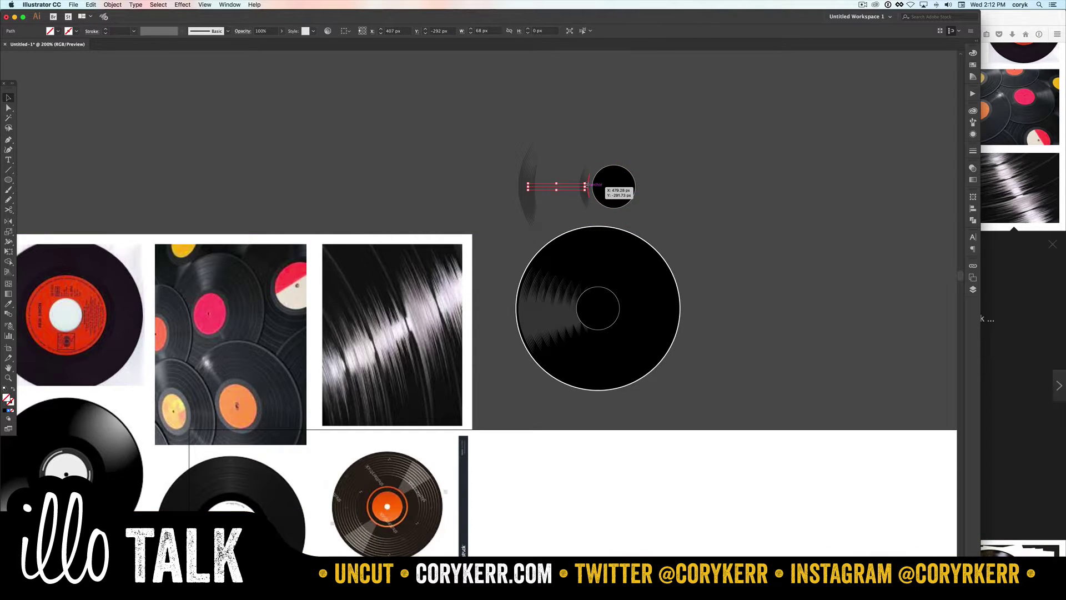
click(580, 190)
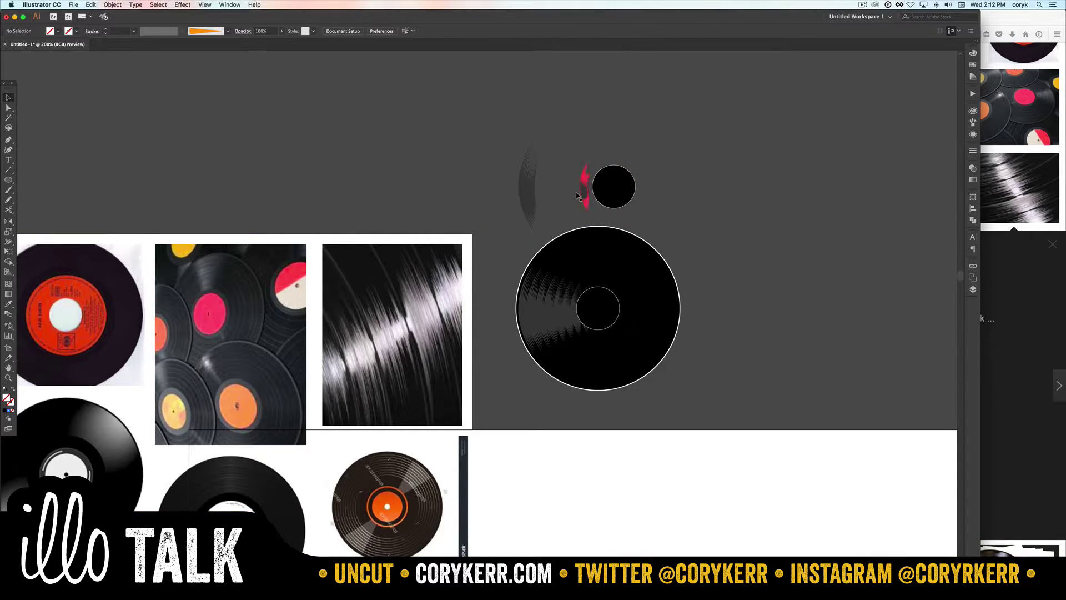
key(z)
drag(576, 160, 646, 213)
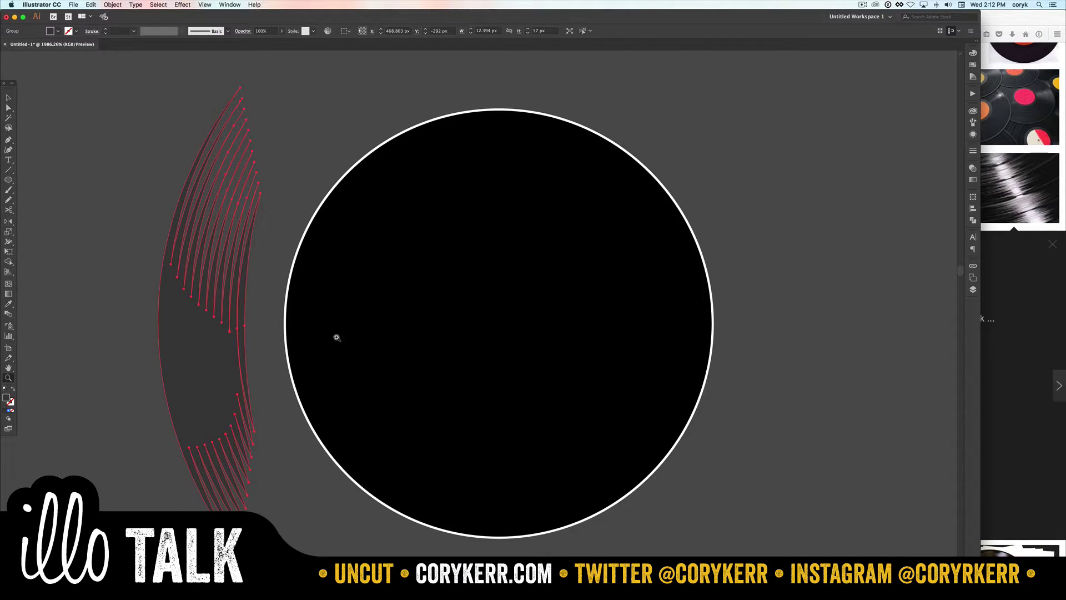
click(111, 5)
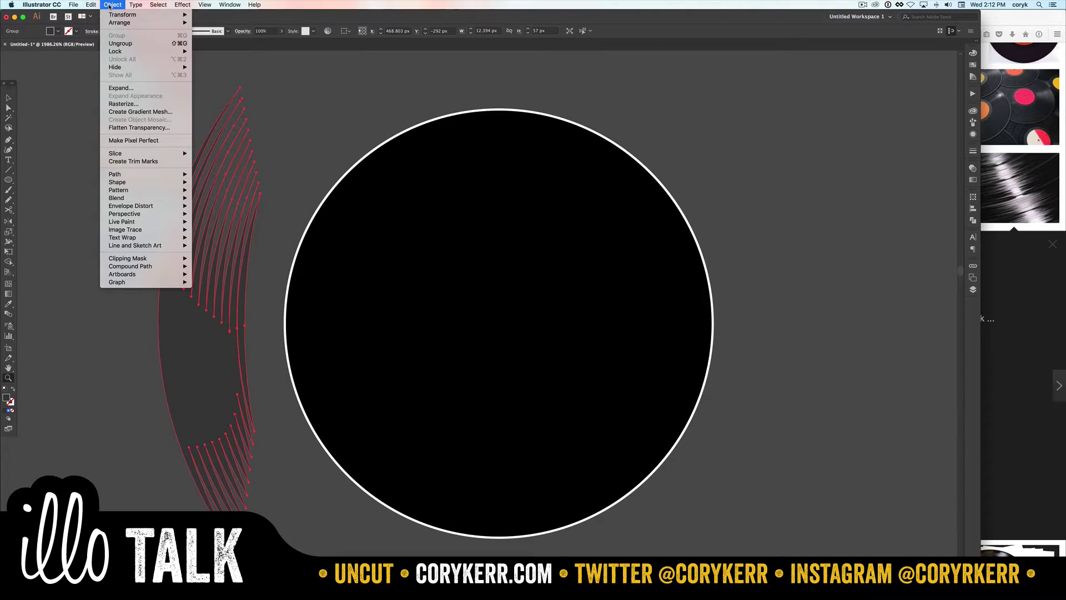
mouse_move(139, 206)
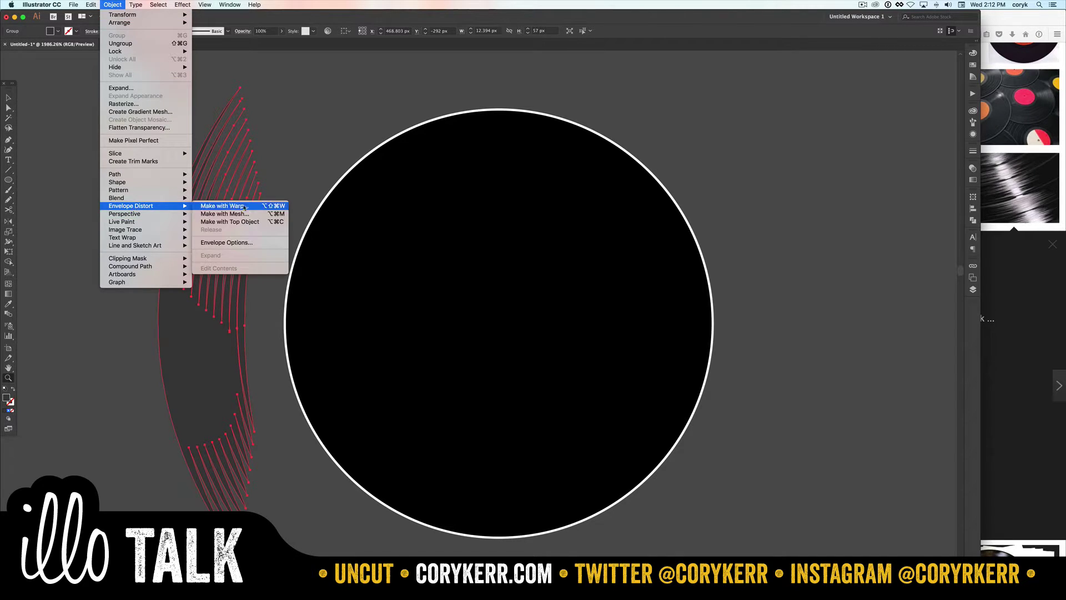
click(254, 206)
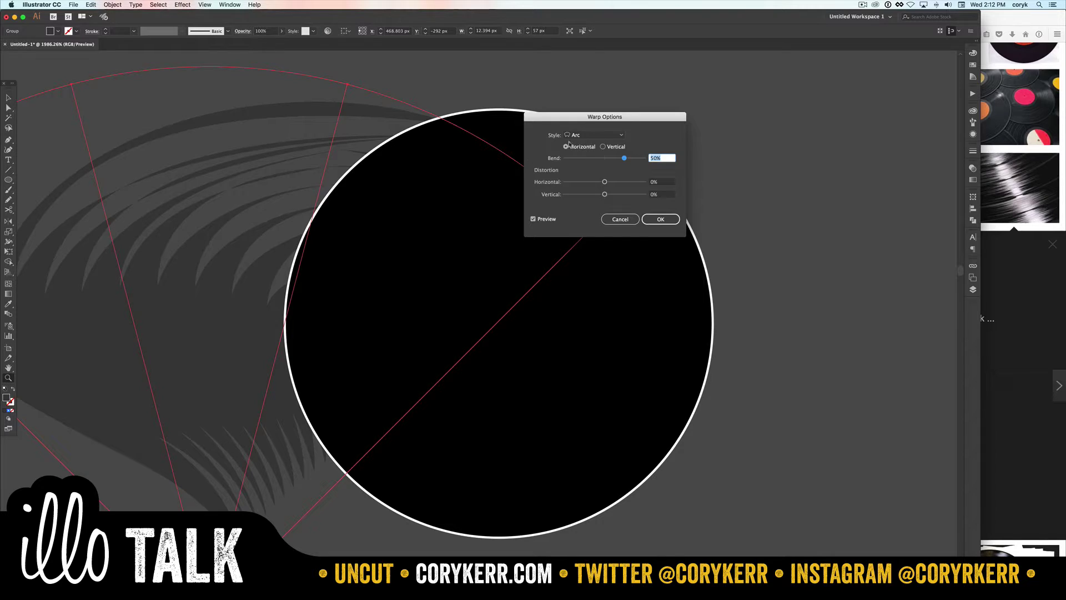
click(609, 136)
click(611, 137)
click(603, 147)
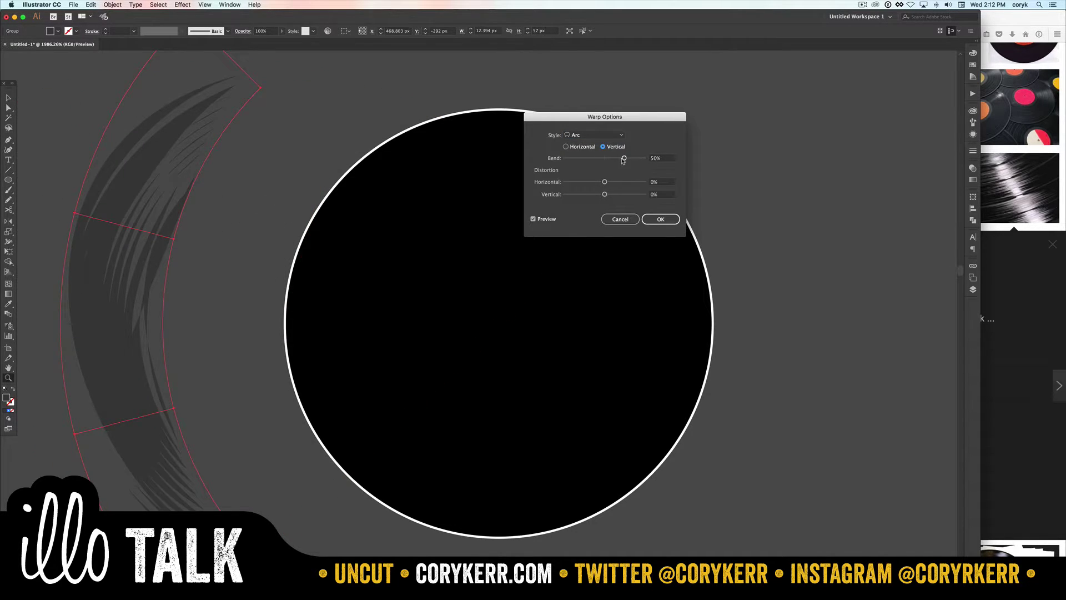
drag(623, 159, 616, 161)
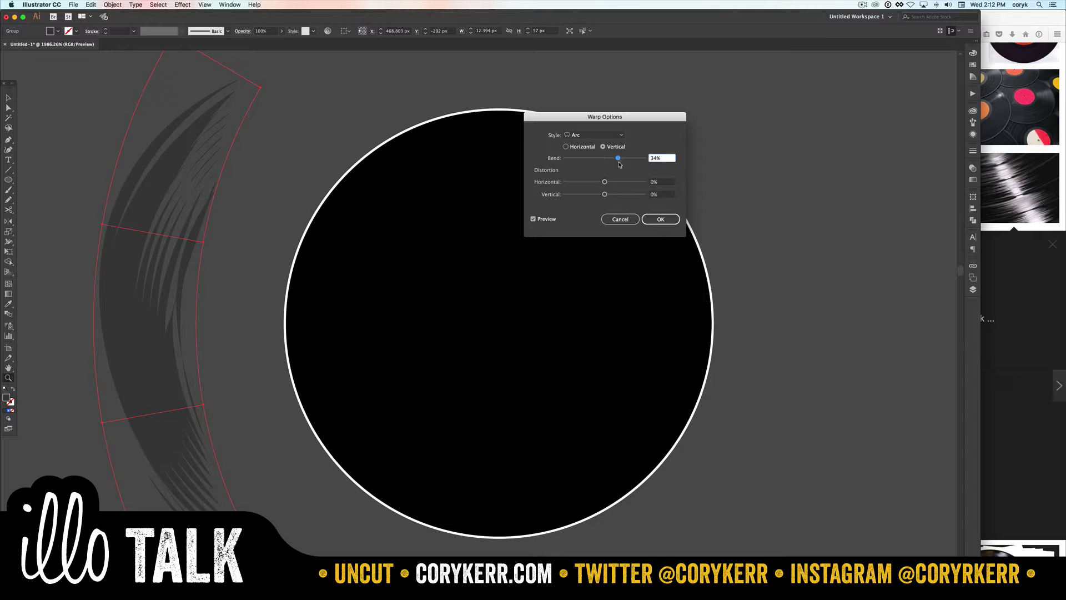
drag(619, 162, 592, 159)
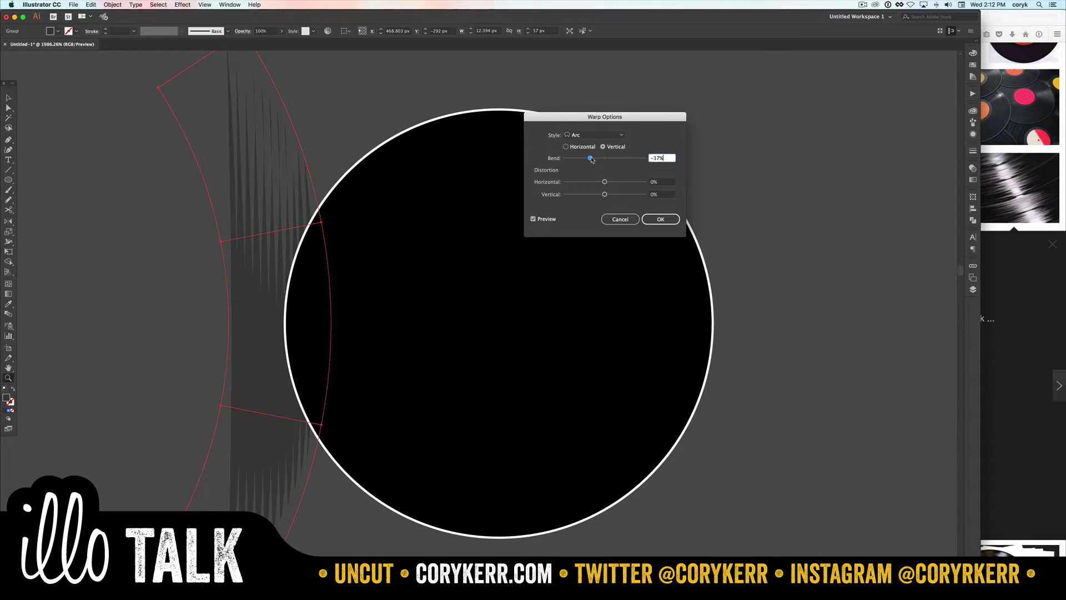
click(620, 219)
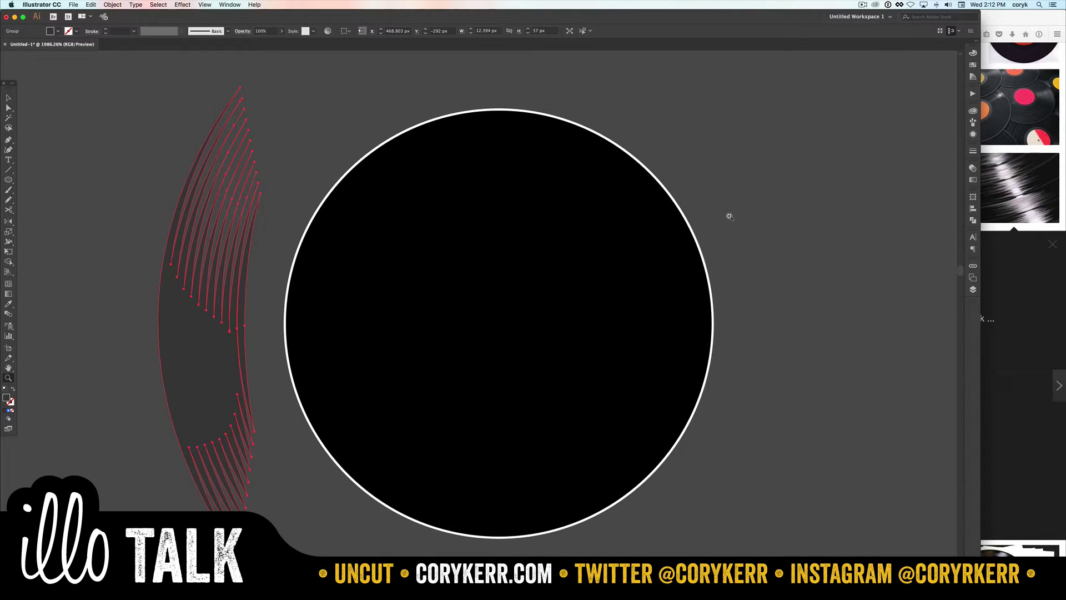
- Draw a straight horizontal line about 52 px long with the Pen tool above the copied black circle
drag(744, 202, 635, 277)
key(p)
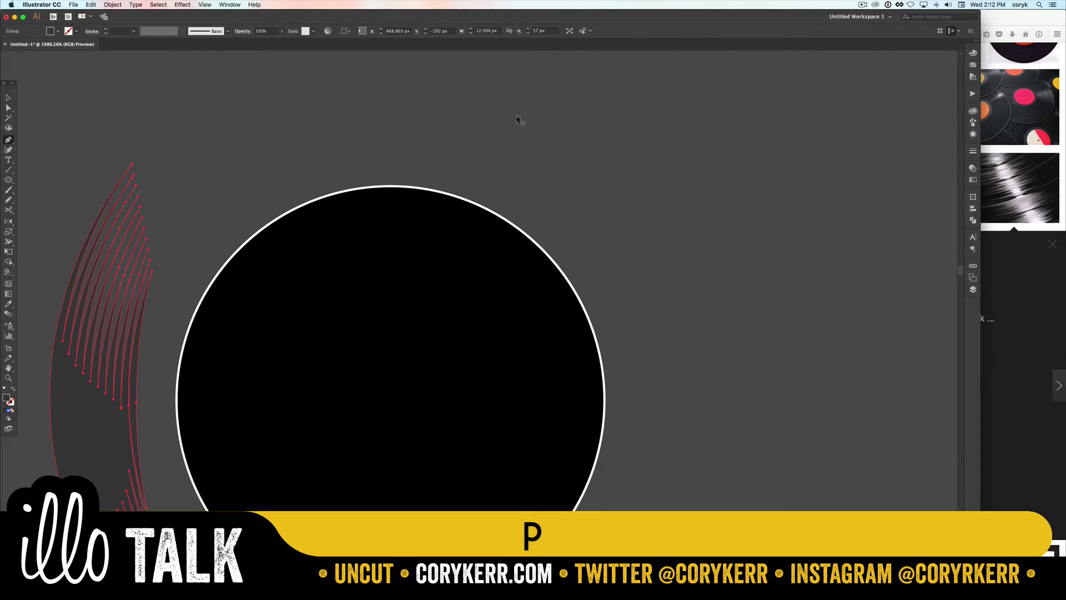
click(423, 110)
shift+click(854, 119)
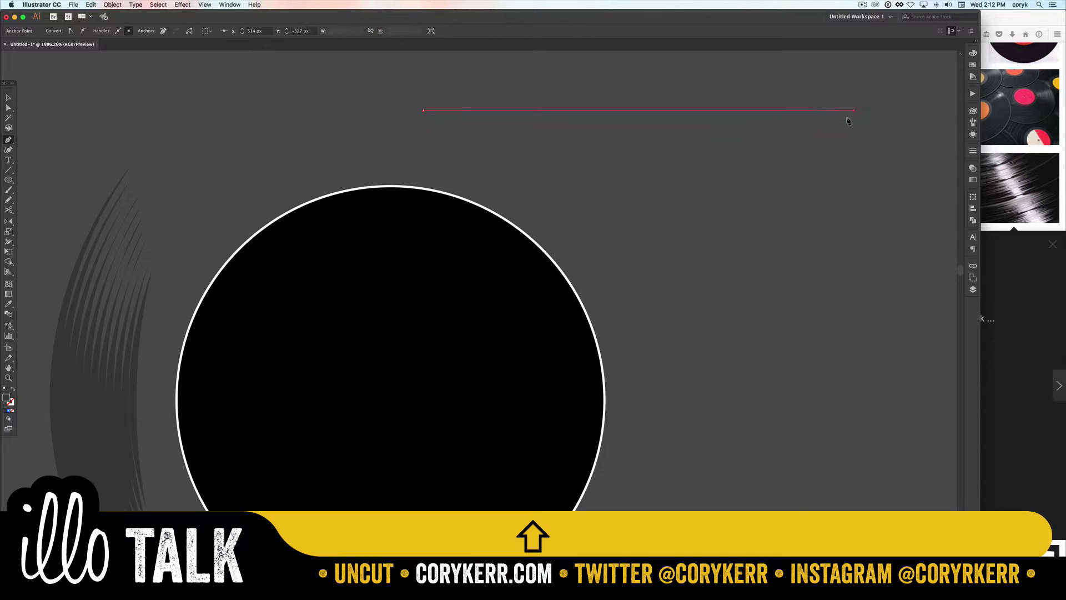
- Give the new line a 1 px white stroke and remove its fill
key(shift+w)
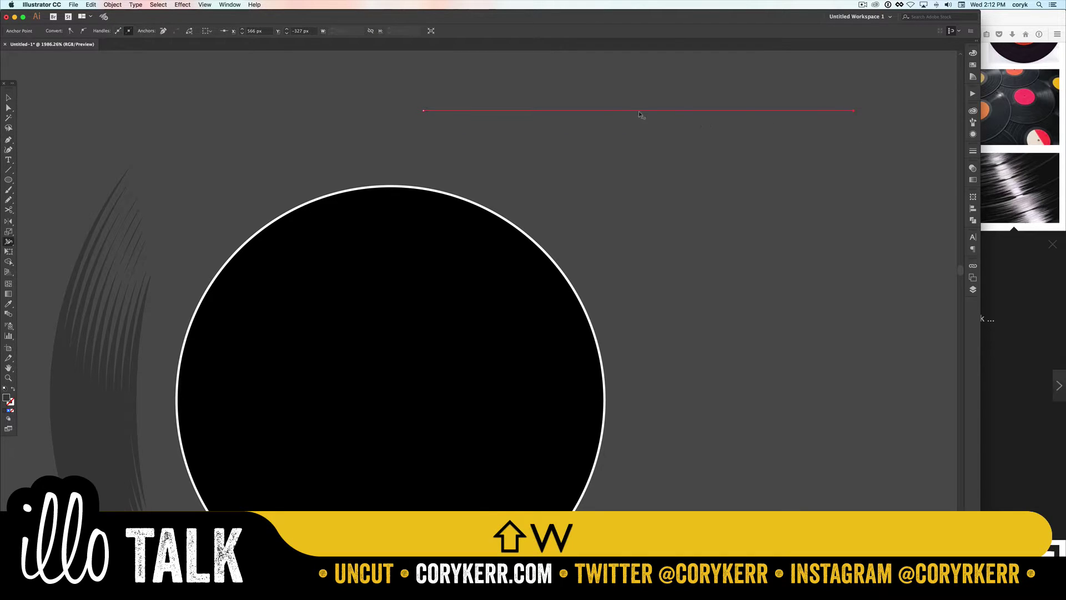
key(alt)
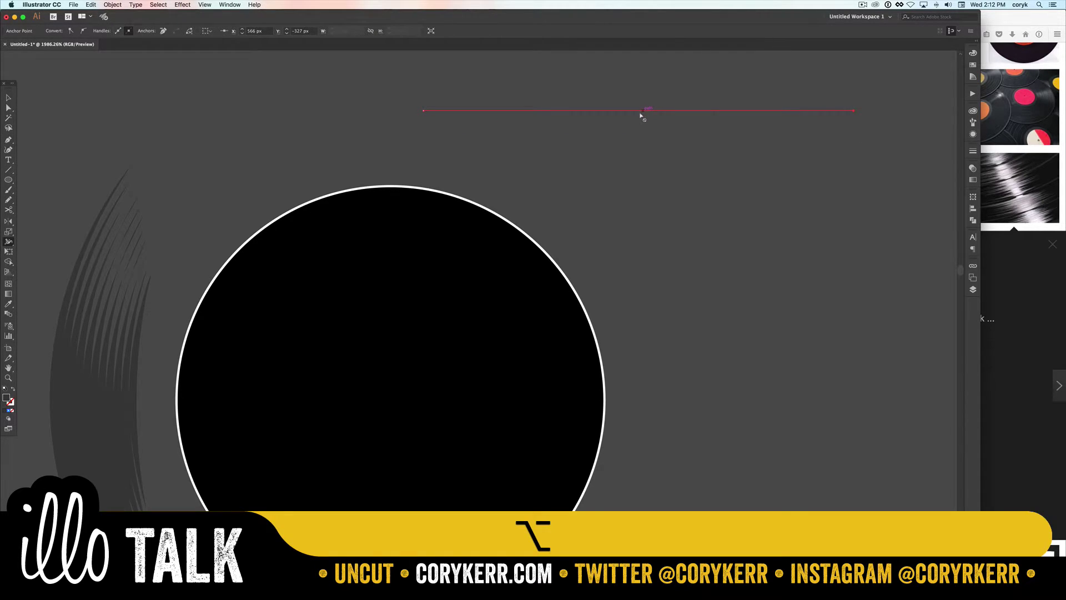
key(shift+x)
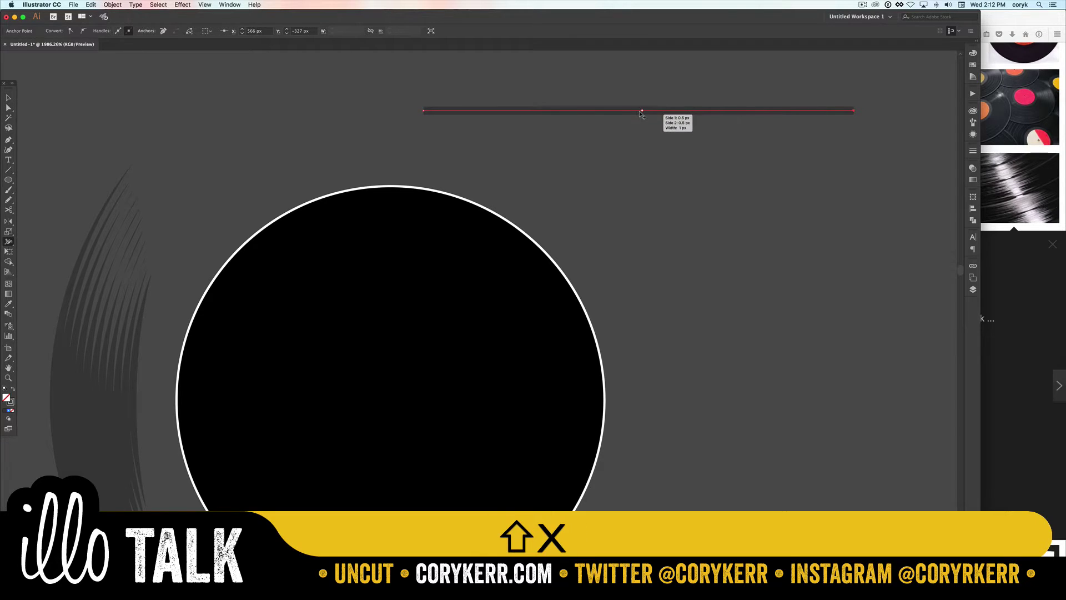
key(d)
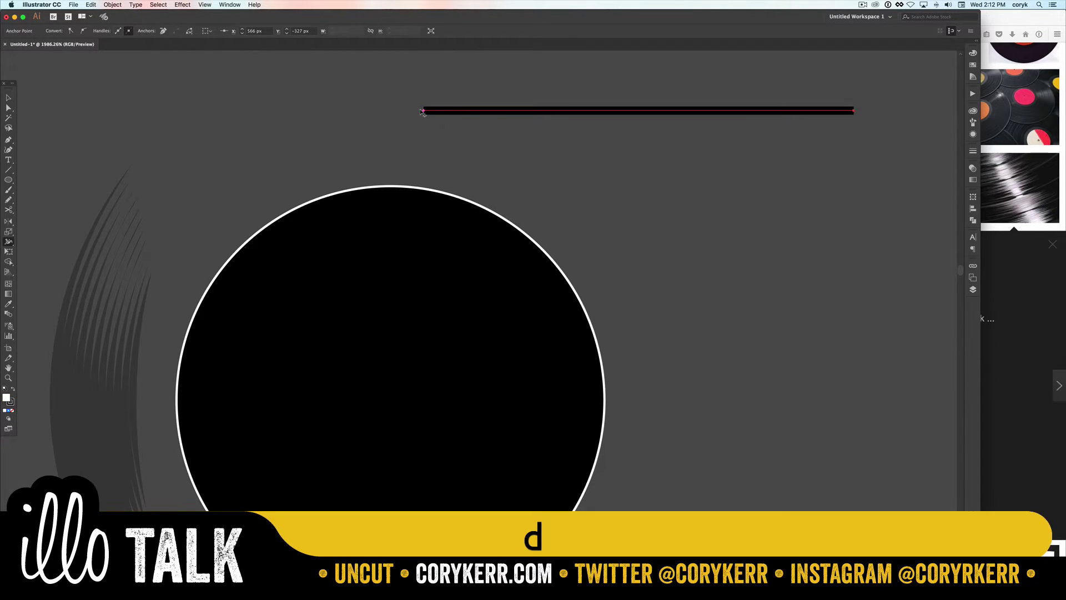
key(shift+x)
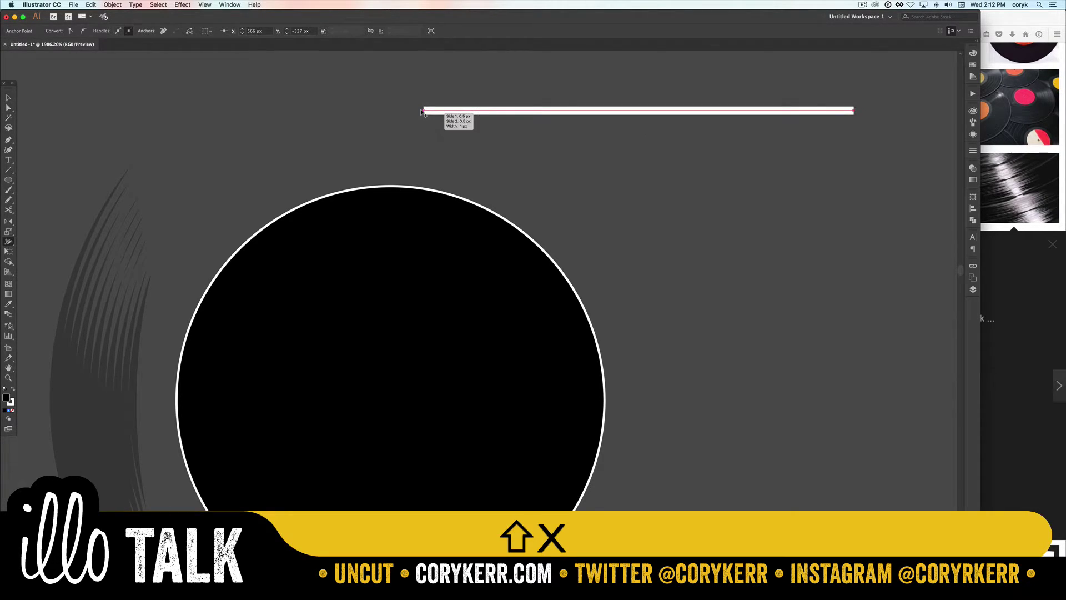
key(slash)
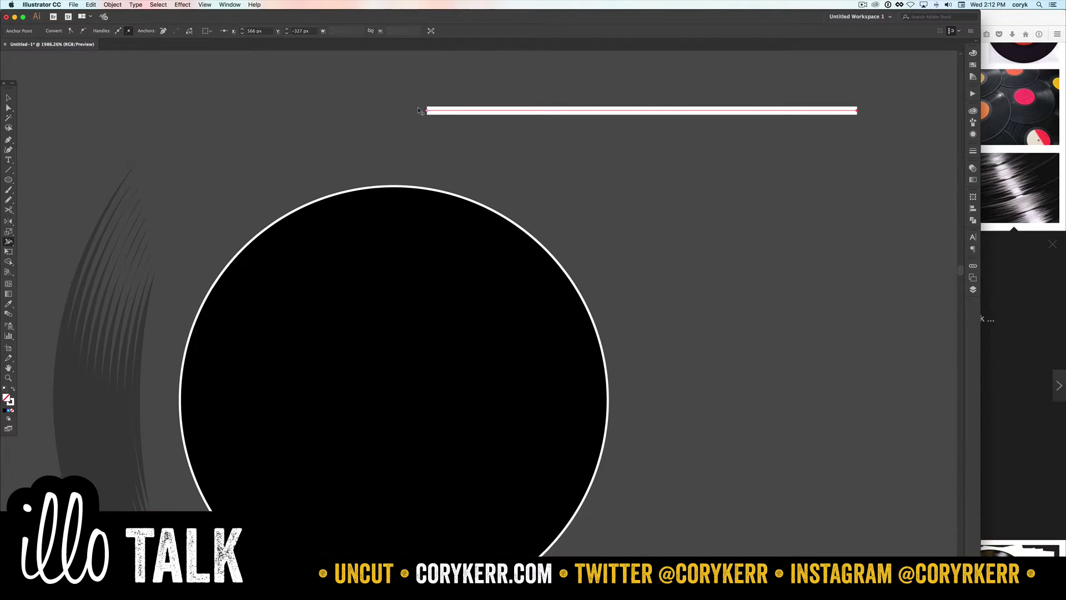
- Try to taper the line's ends to points with the Width tool
scroll(430, 111, left, 3)
key(shift+w)
drag(449, 108, 448, 112)
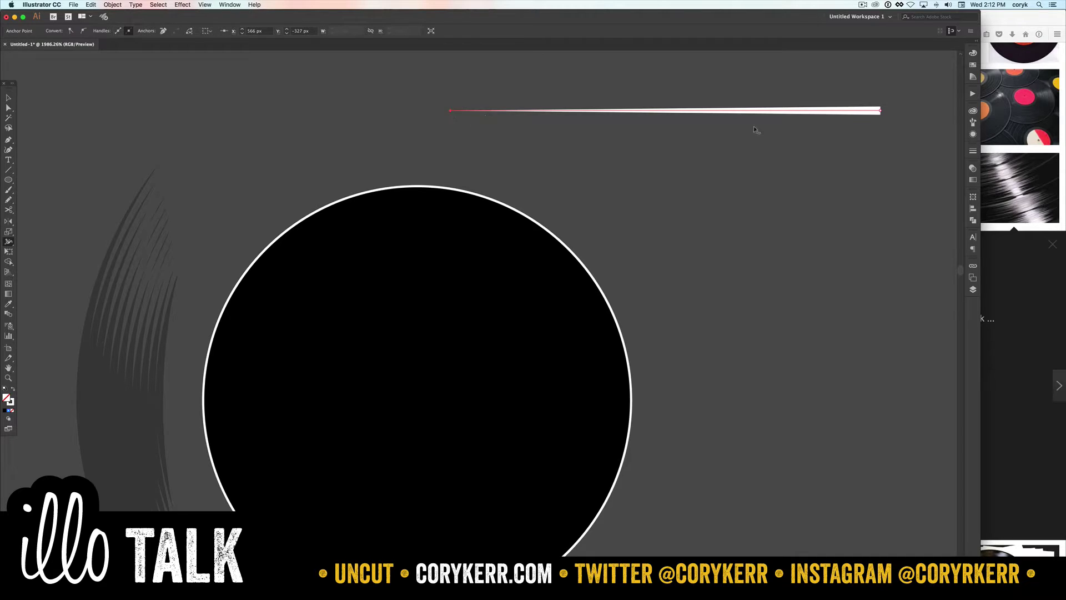
drag(881, 110, 882, 110)
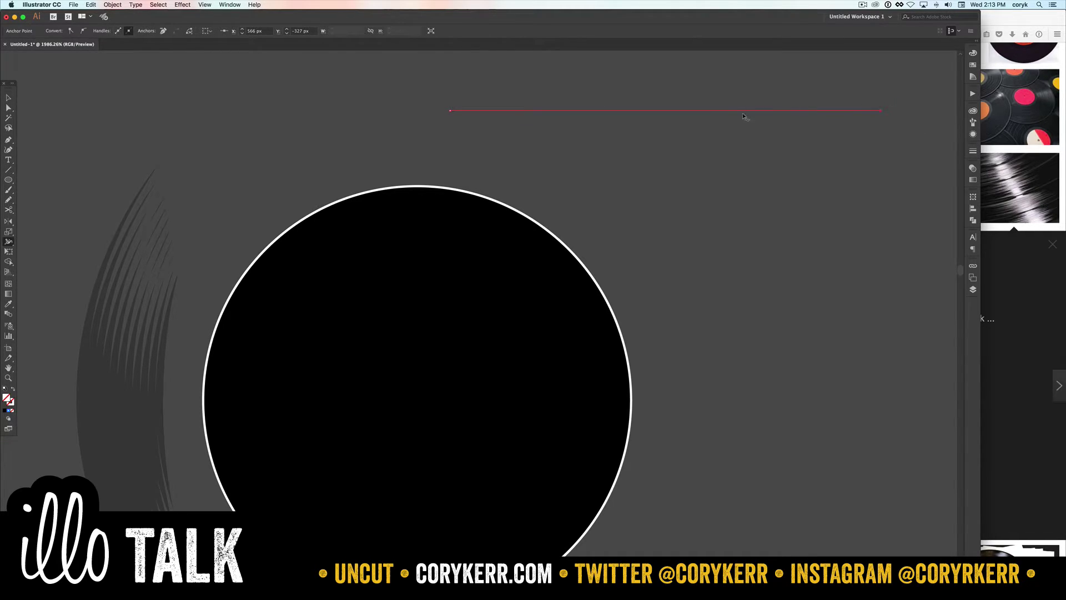
key(alt)
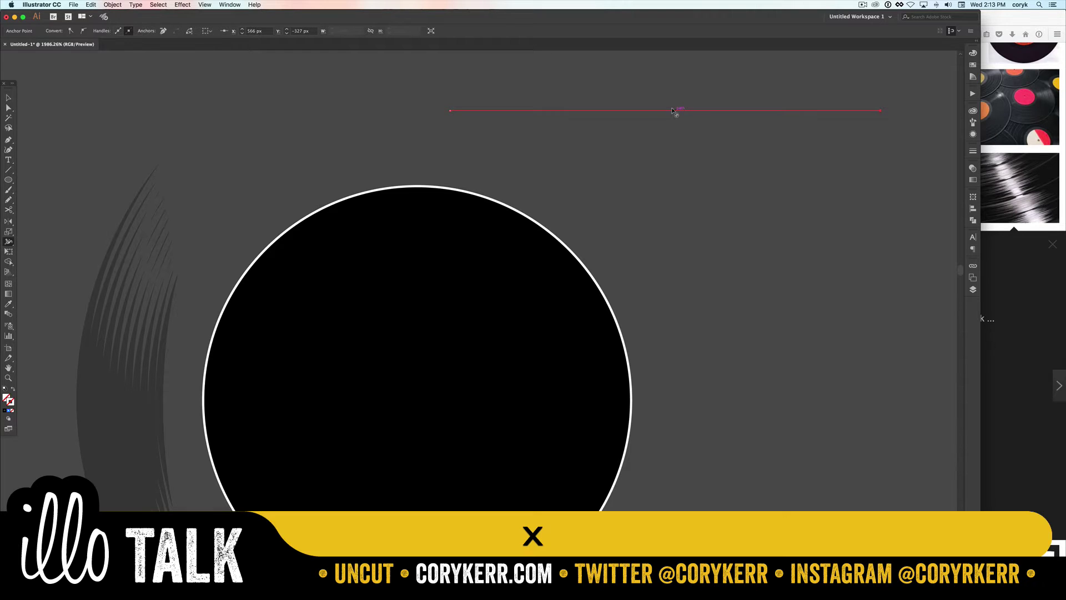
- Set the line's stroke to white and shape it with the Width tool into a thin spindle tapered at both ends
click(973, 53)
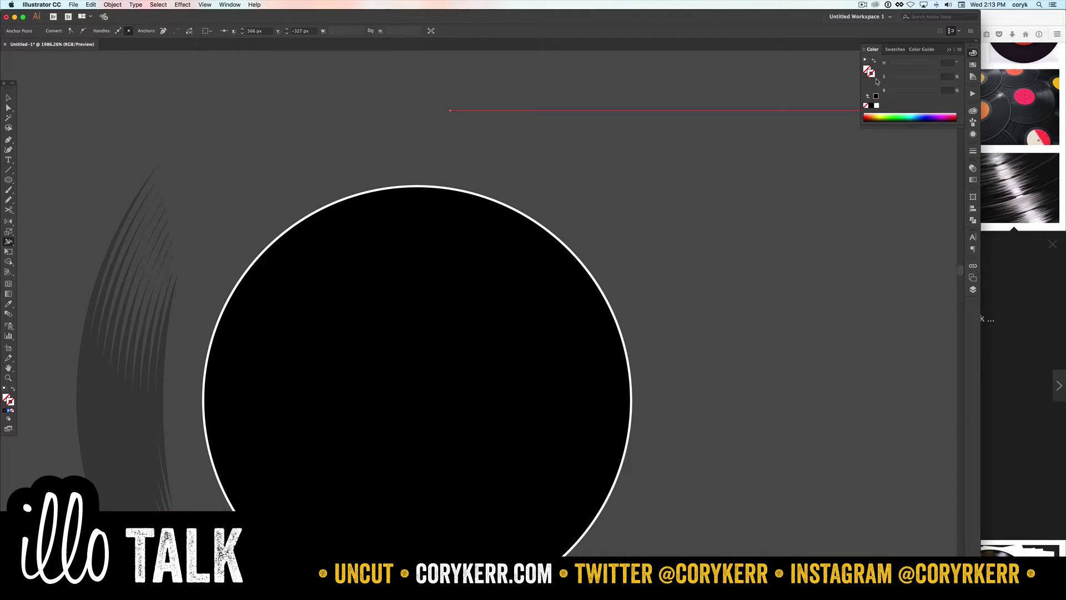
click(876, 105)
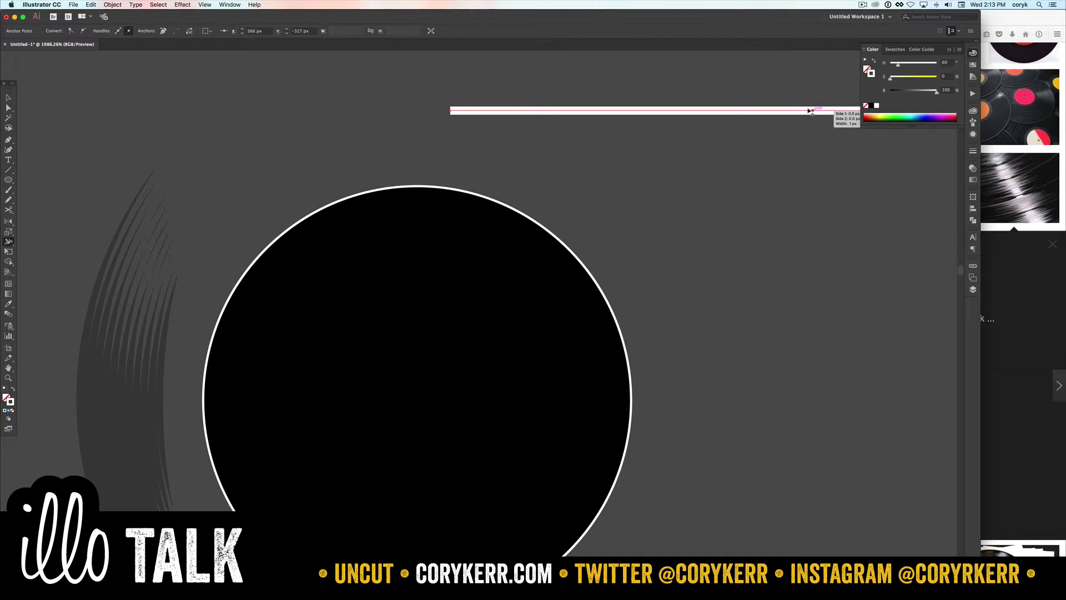
drag(707, 110, 703, 118)
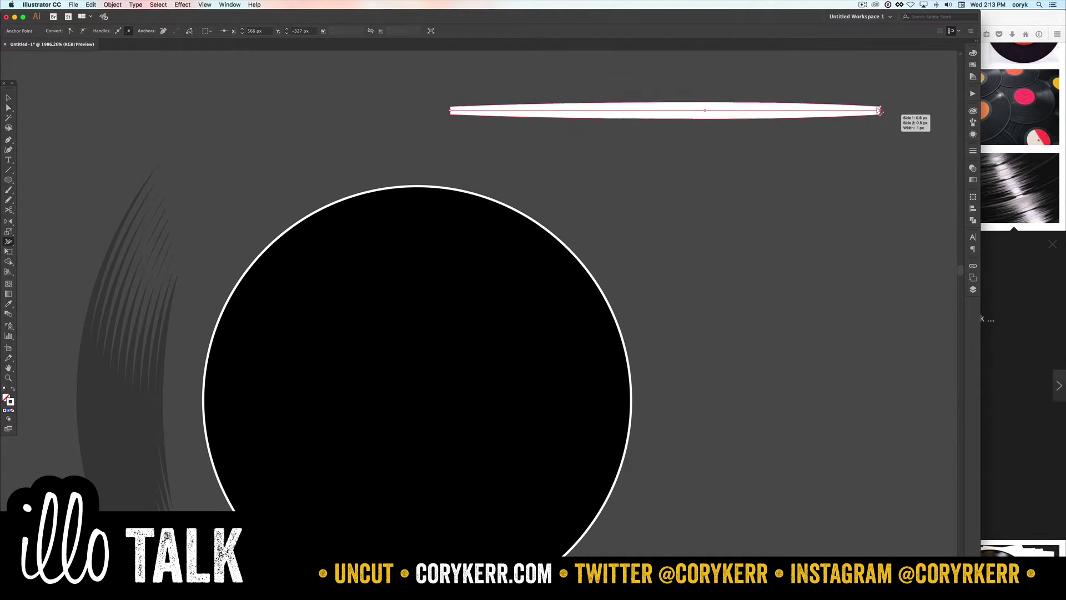
drag(880, 107, 870, 105)
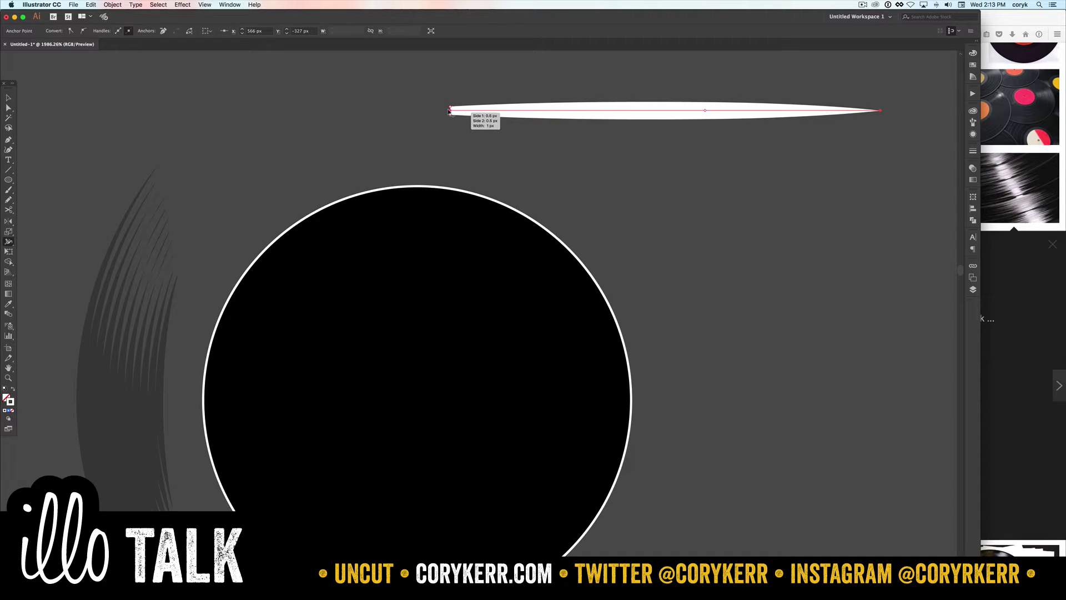
drag(448, 112, 450, 110)
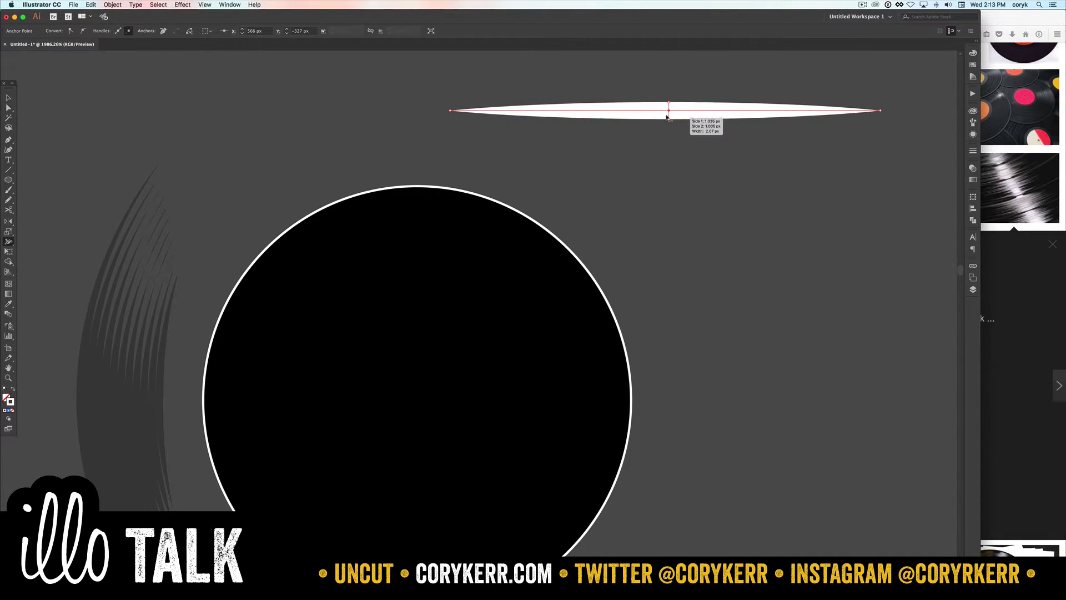
drag(665, 118, 678, 124)
- Duplicate the tapered line downward at 1.5 px intervals to make a stack of eight, and select the whole stack
key(v)
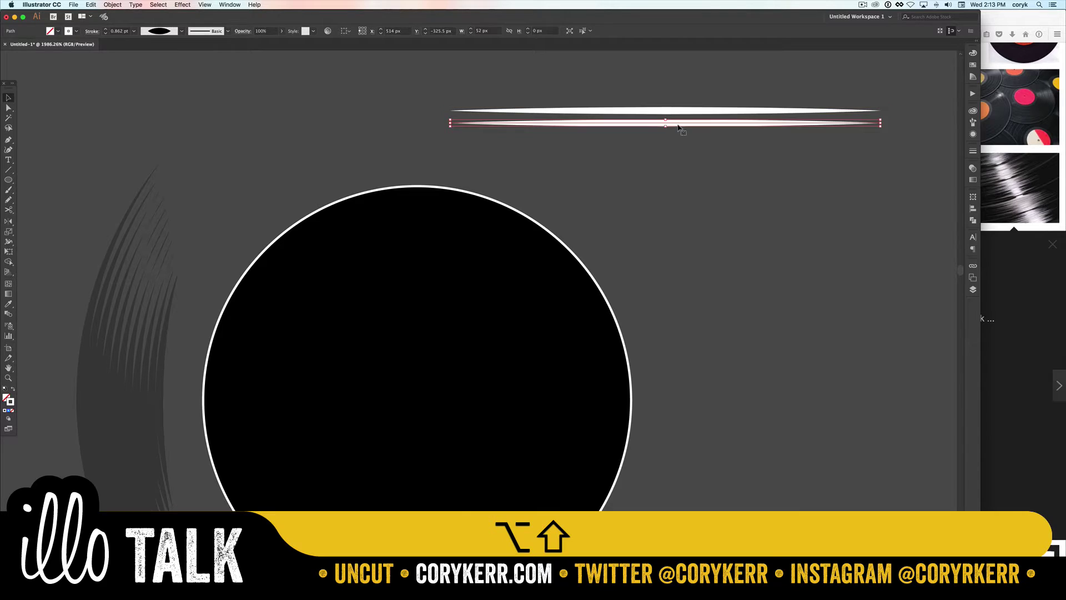
key(super+d)
key(super+d)
key(super+d)
key(super+d)
key(super+d)
key(super+d)
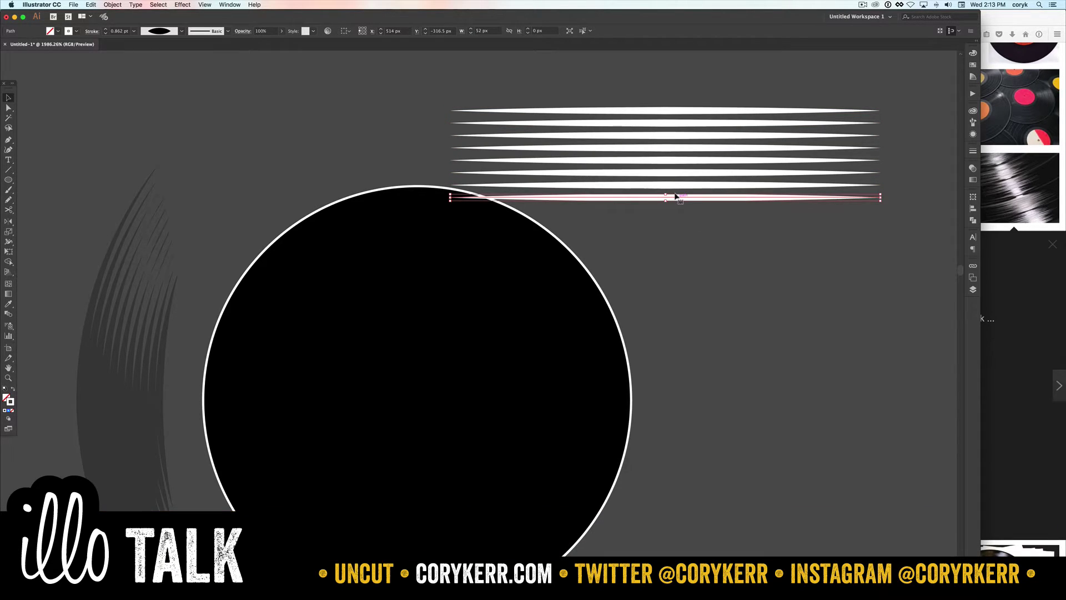
shift+click(691, 147)
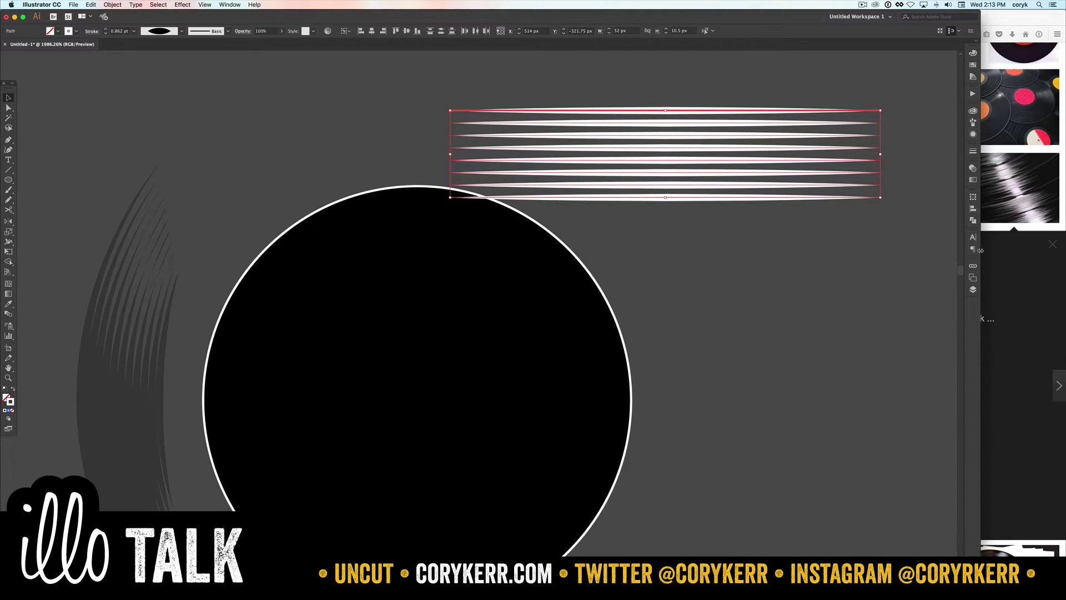
- Distribute the eight stacked tapered lines vertically with 1 px spacing between them
click(973, 211)
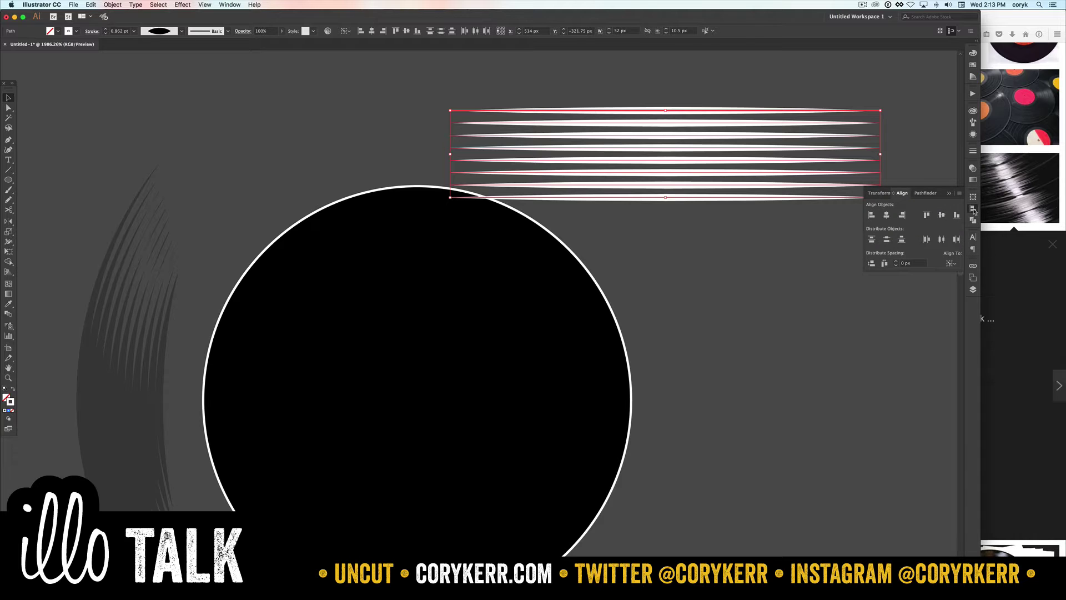
click(897, 263)
click(897, 263)
click(872, 263)
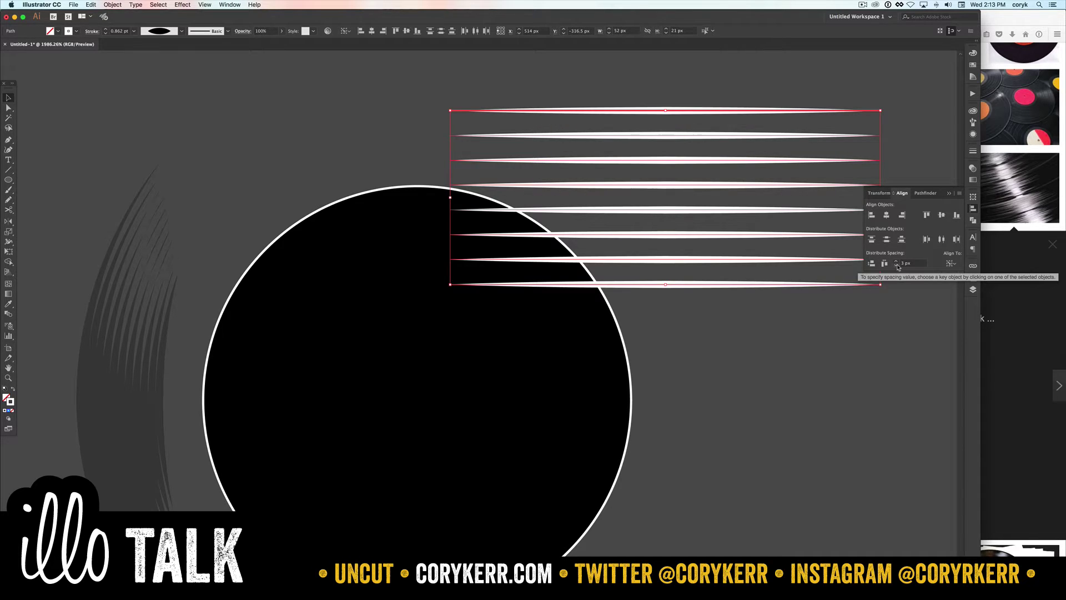
click(897, 265)
click(897, 265)
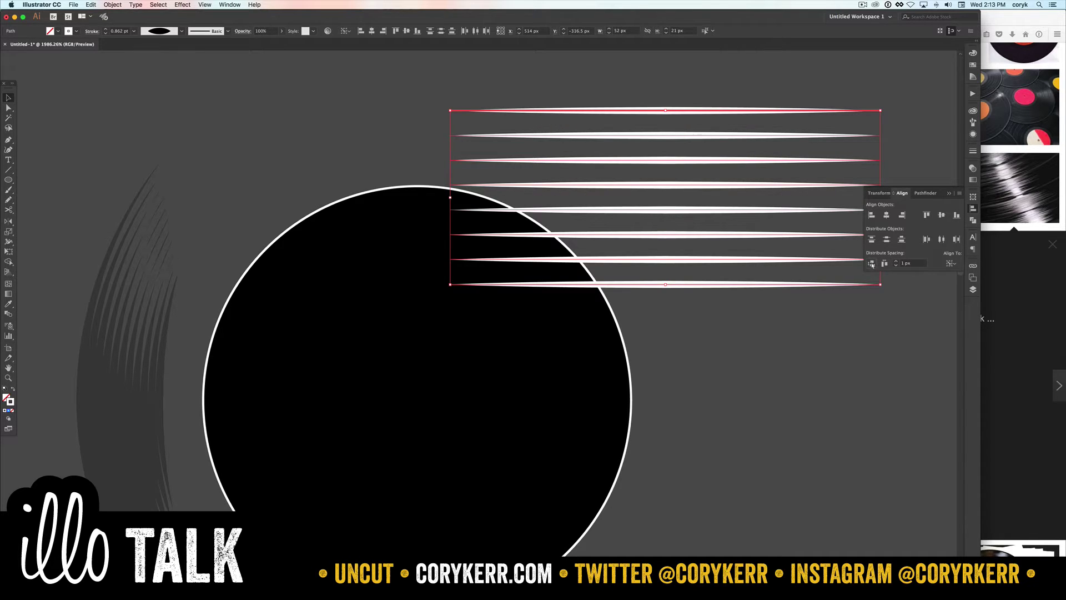
click(871, 263)
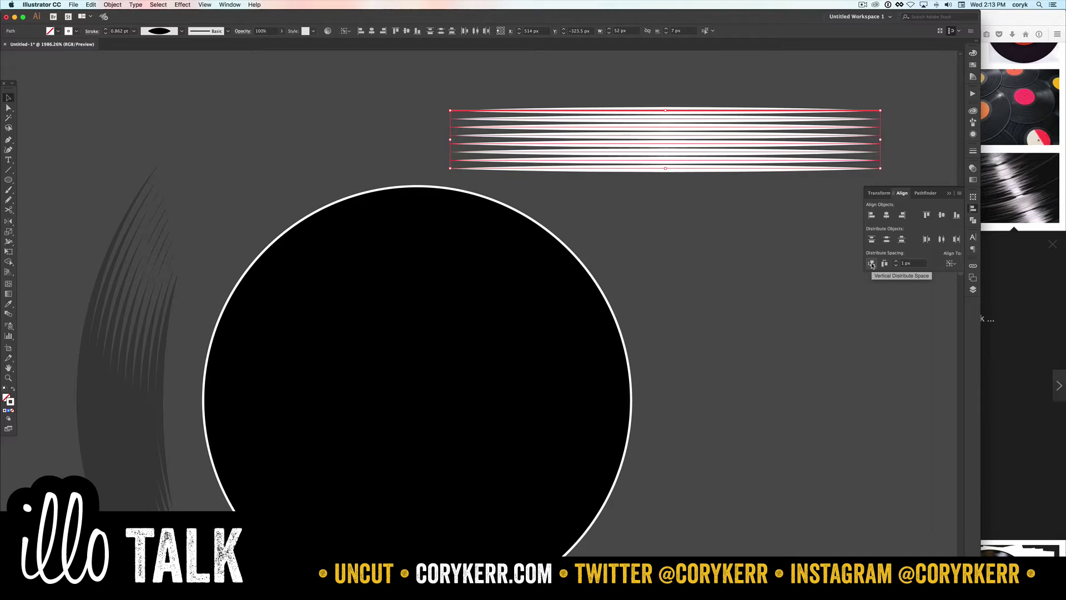
click(723, 211)
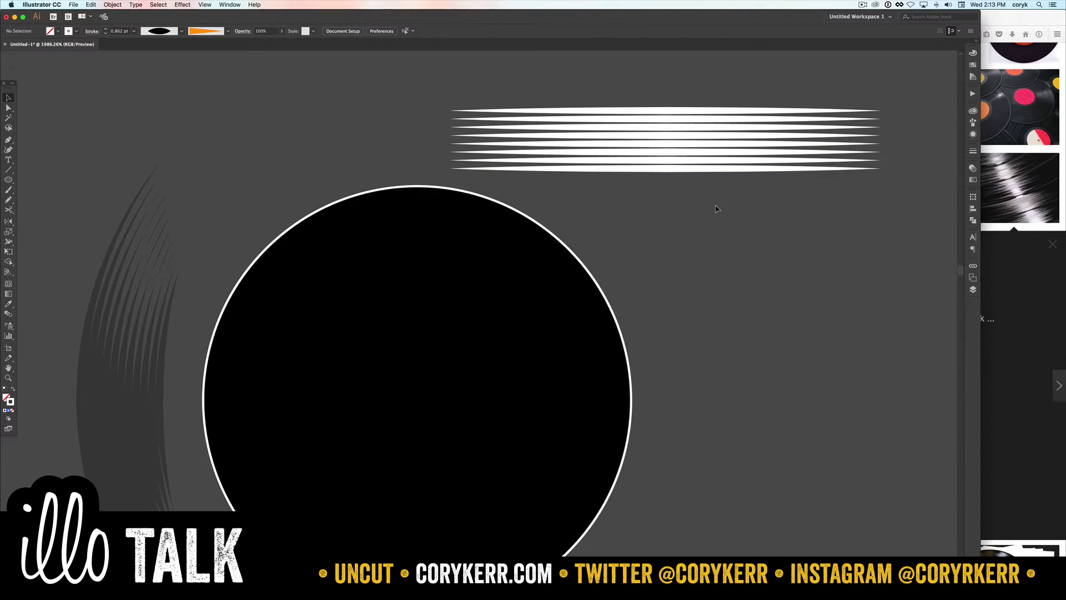
- Create a new Art Brush from the line stack, keeping Stretch to Fit Stroke Length and no colorization
click(689, 123)
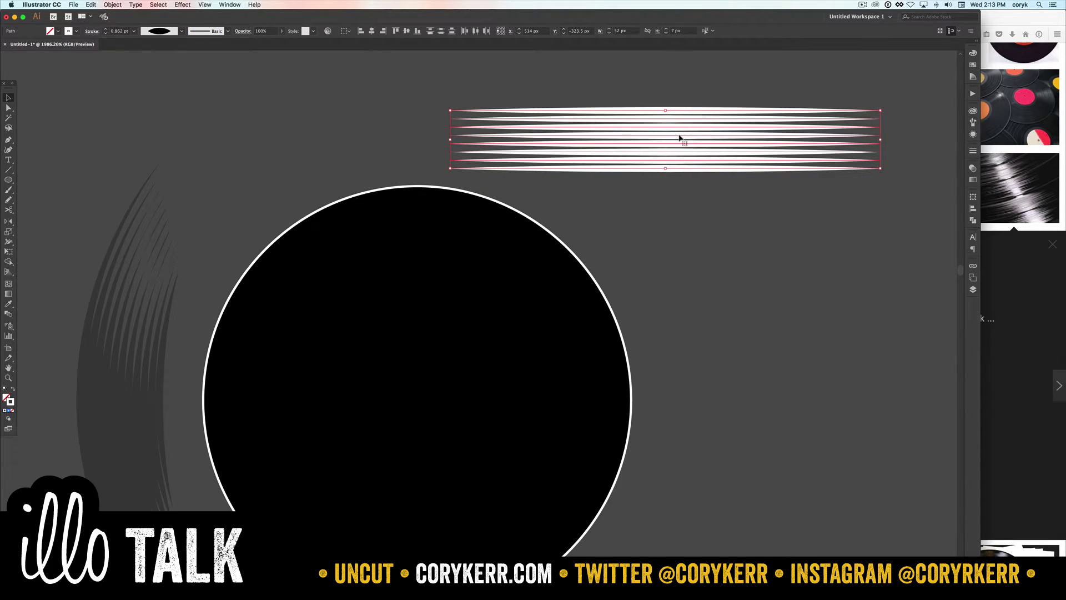
drag(681, 135, 951, 124)
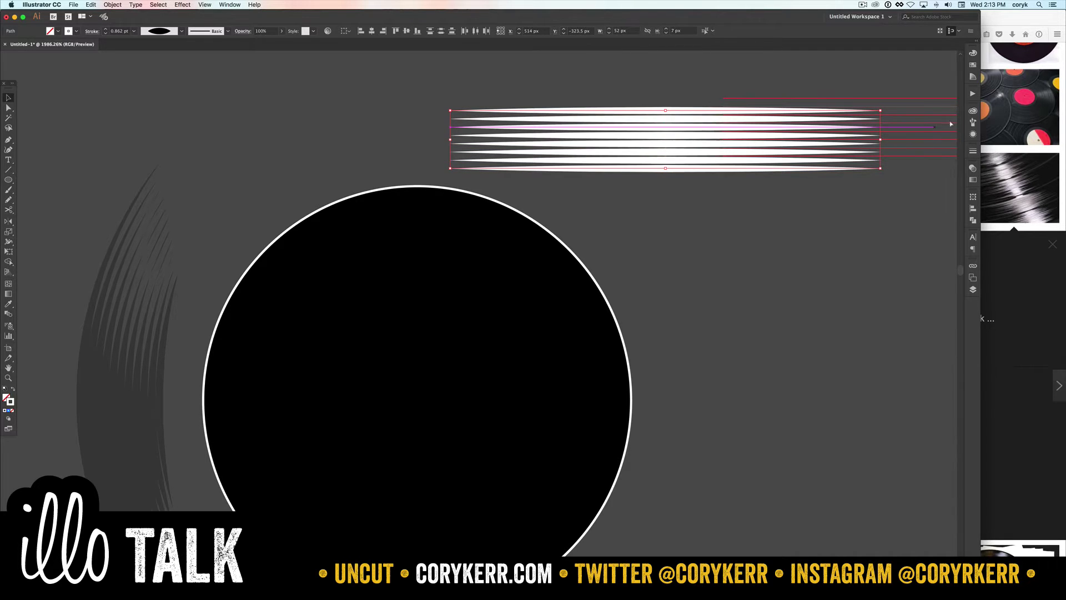
click(974, 123)
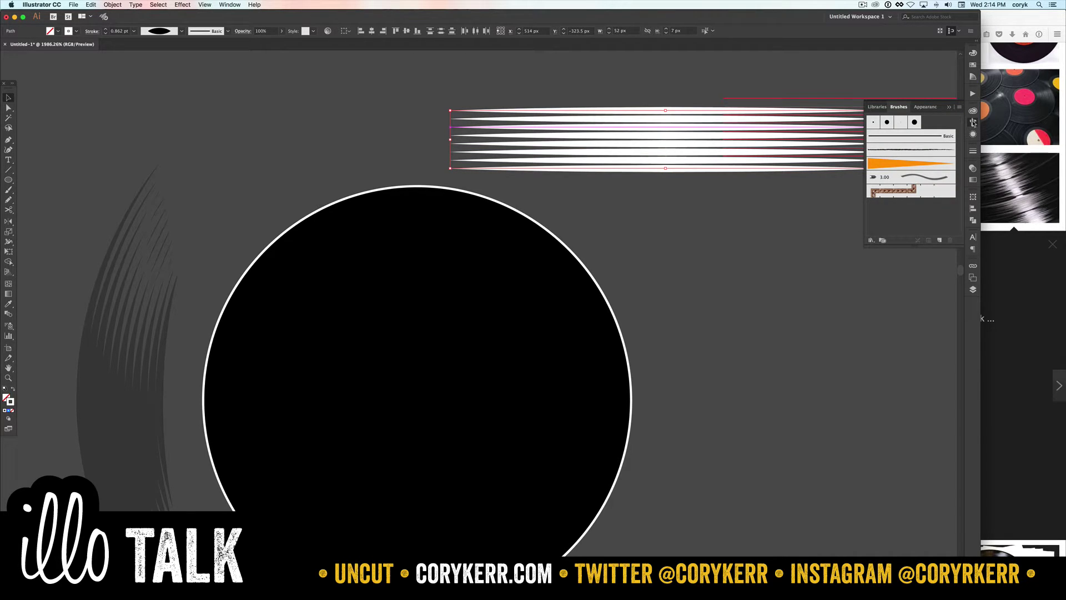
drag(972, 123, 910, 217)
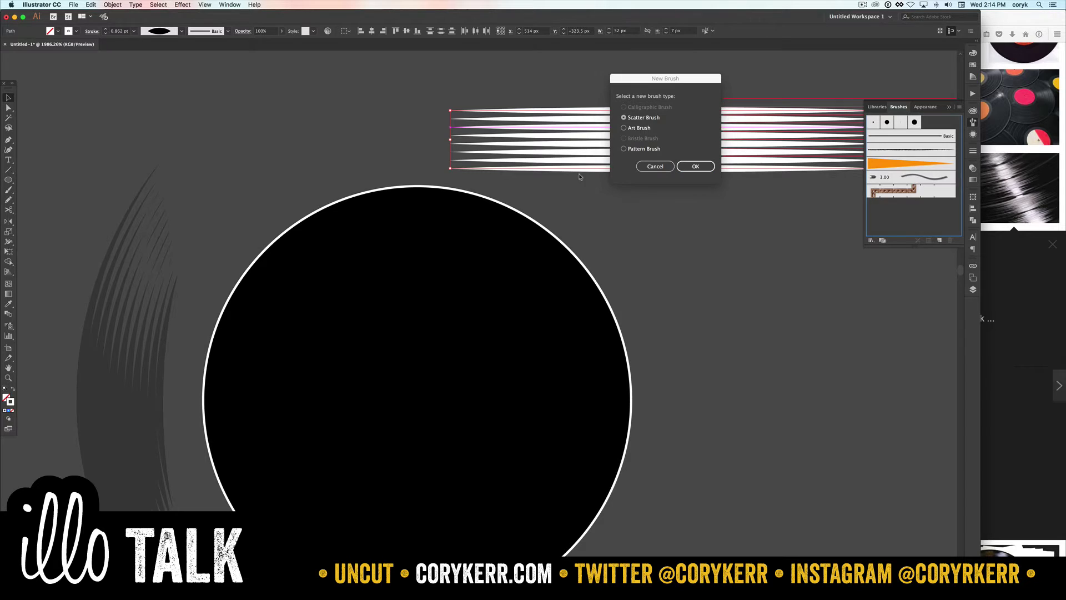
click(696, 167)
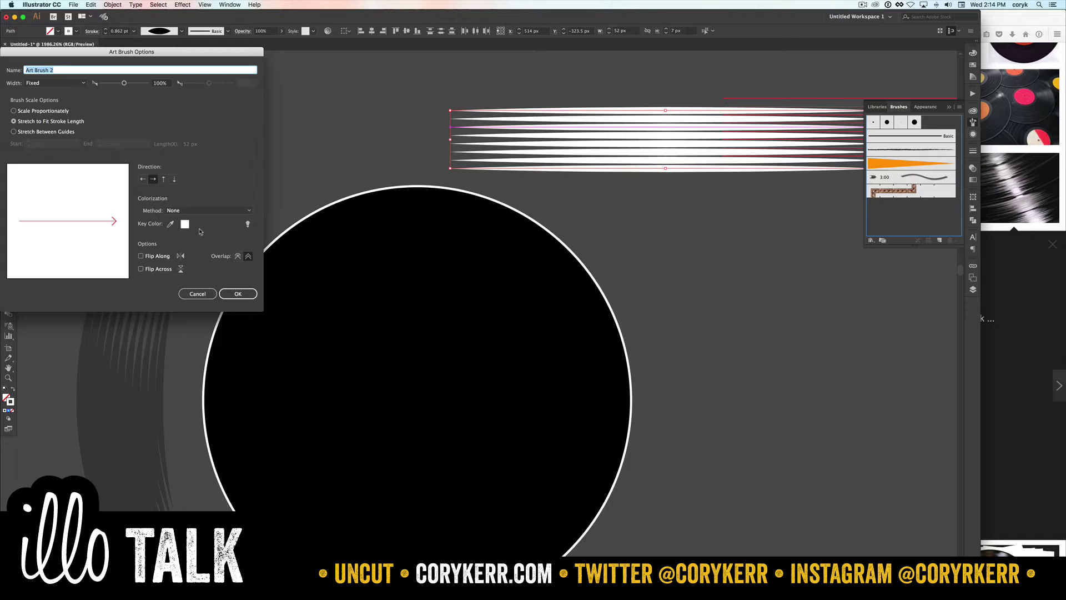
click(236, 294)
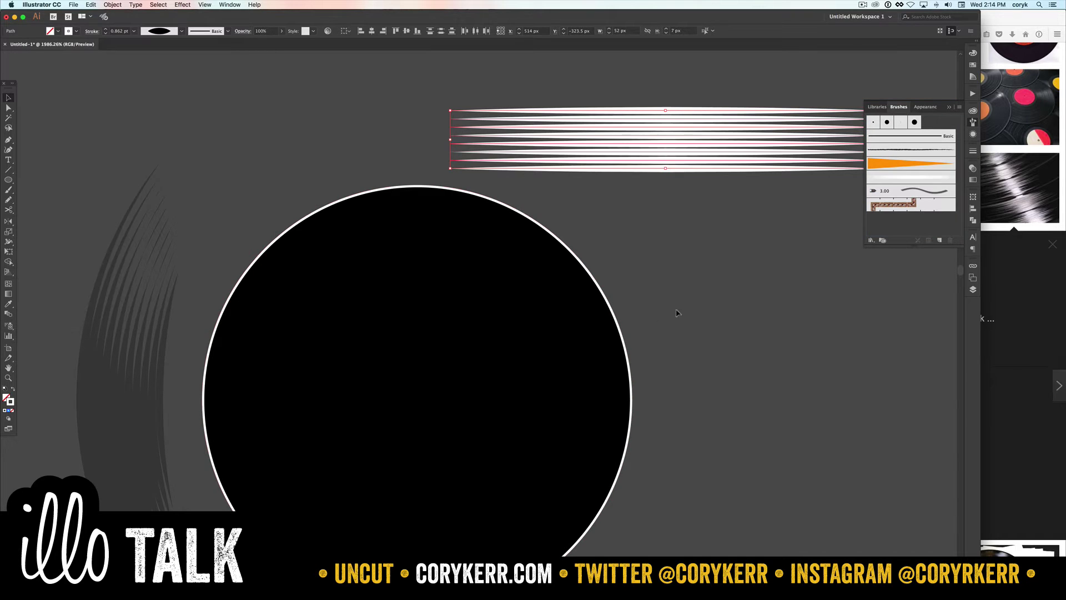
- Delete the rightmost anchor point of the small black circle to leave an open left half
click(620, 346)
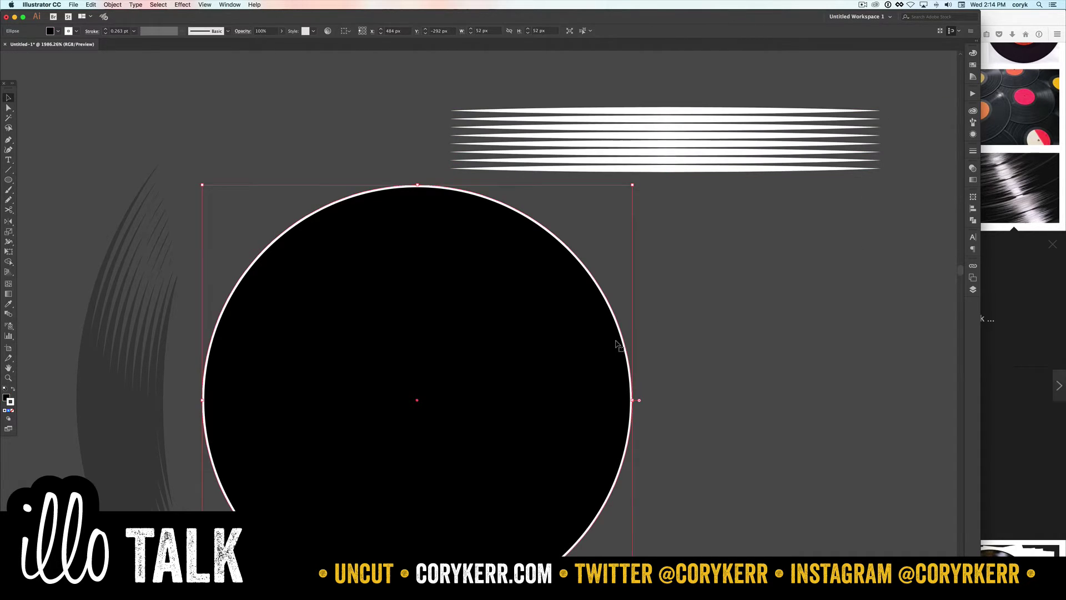
key(a)
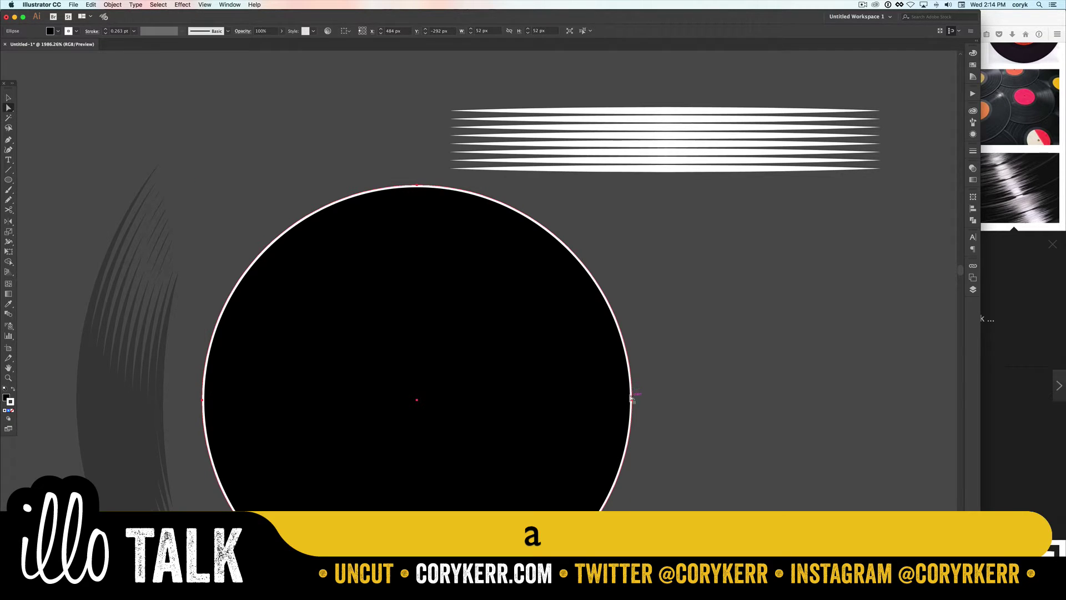
click(628, 398)
key(BackSpace)
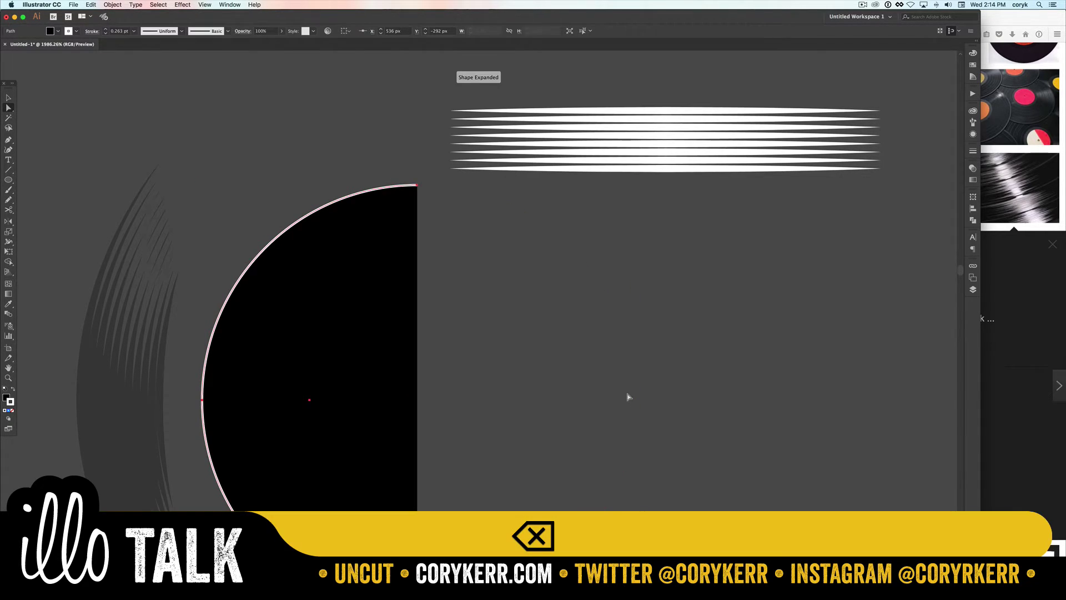
- Apply the new streak art brush to the half circle's stroke and remove its fill
click(972, 124)
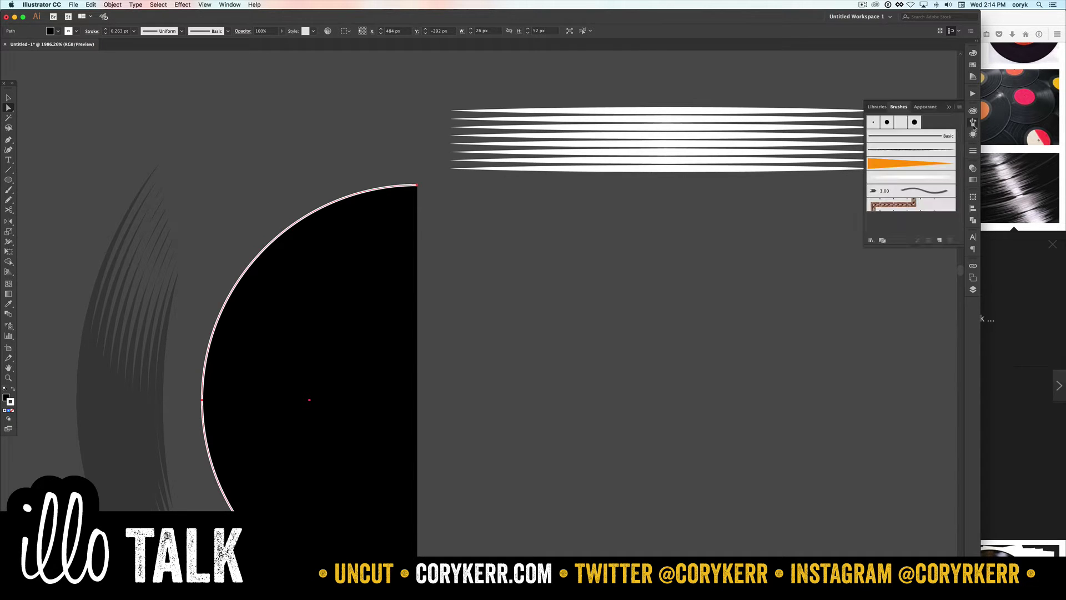
click(907, 176)
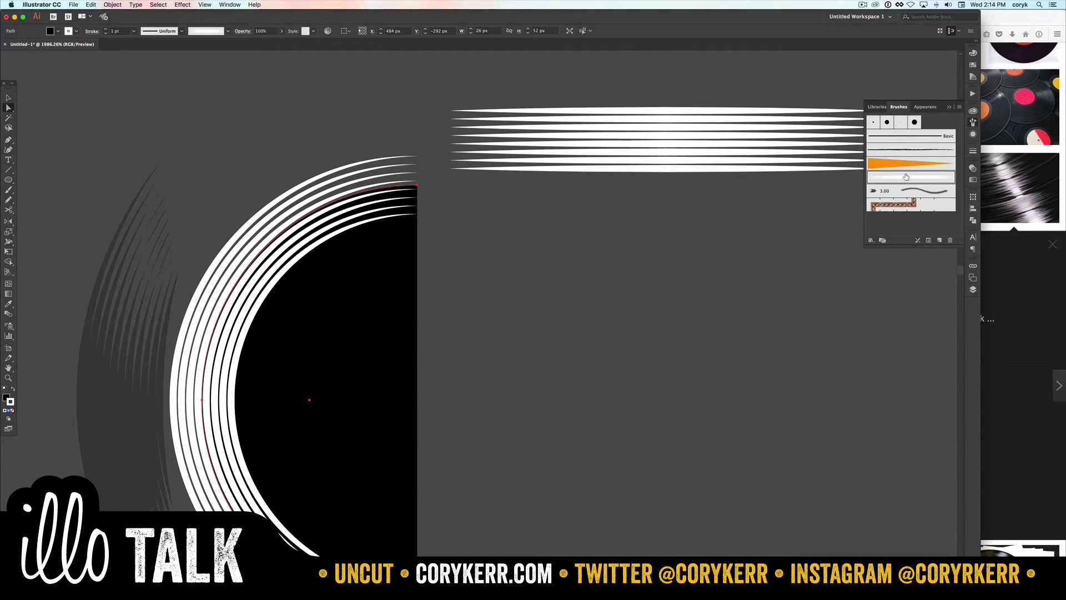
key(super+minus)
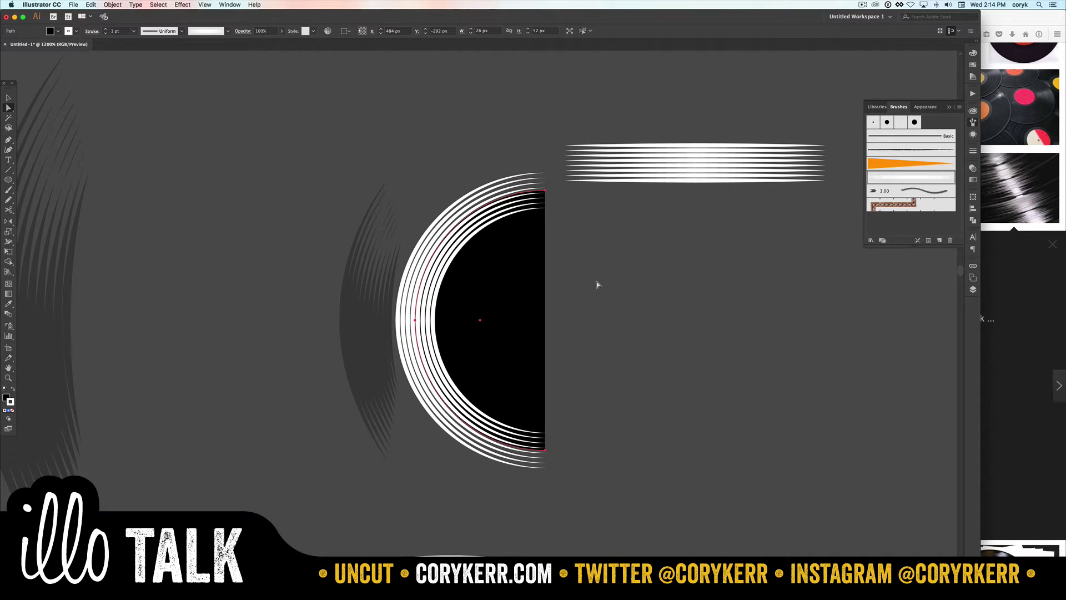
key(x)
key(slash)
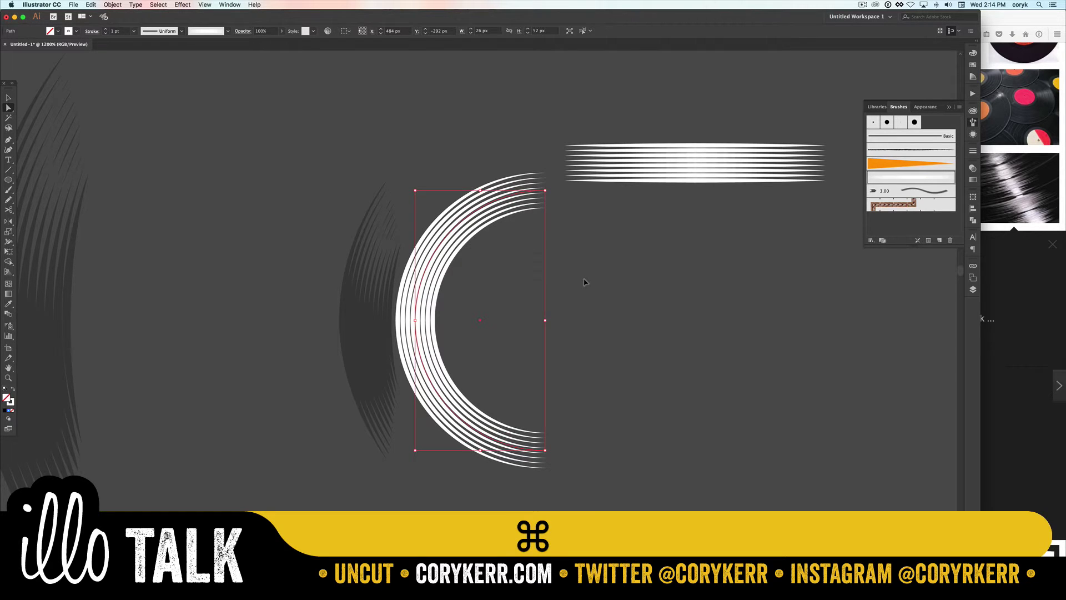
- Move the brushed half circle to the open area just below the straight line stack
key(ctrl+minus)
key(ctrl+minus)
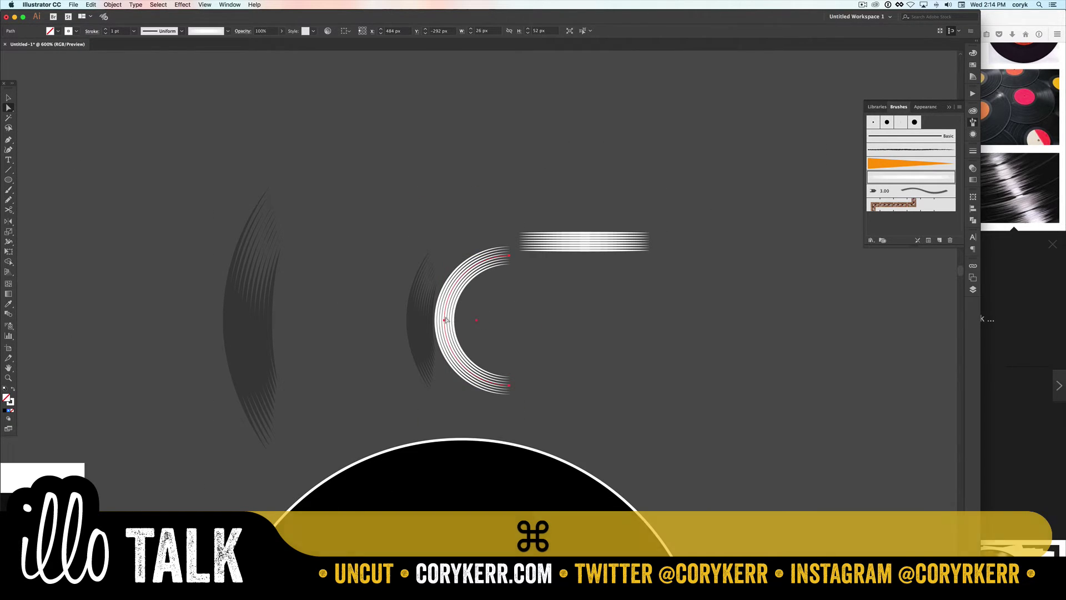
key(v)
click(480, 303)
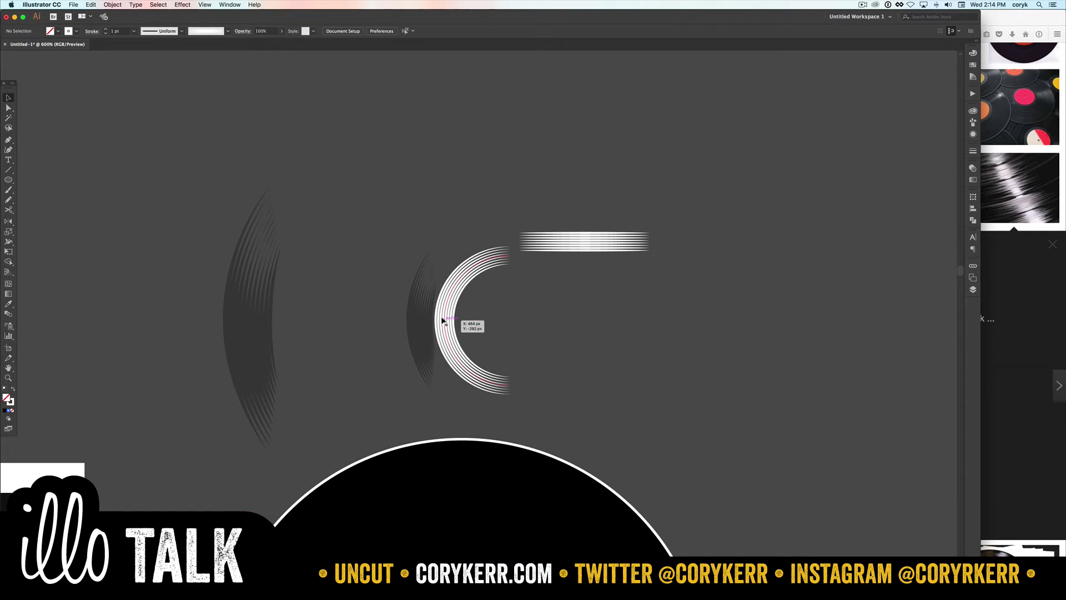
drag(444, 320, 546, 351)
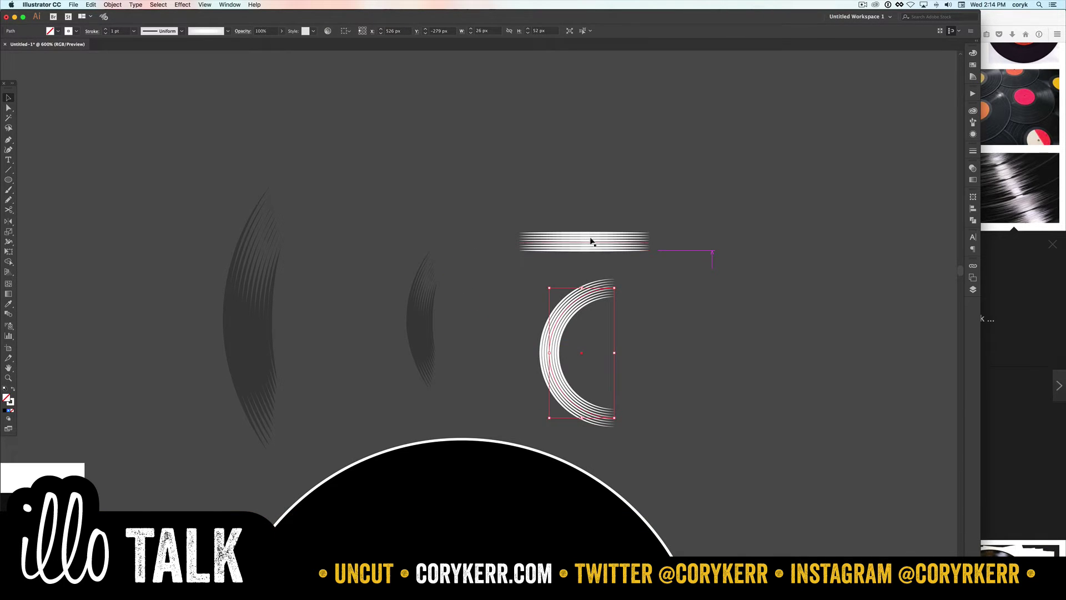
- Widen the fourth line from the top of the stack to about 1.76 px at its center with the Width tool
key(z)
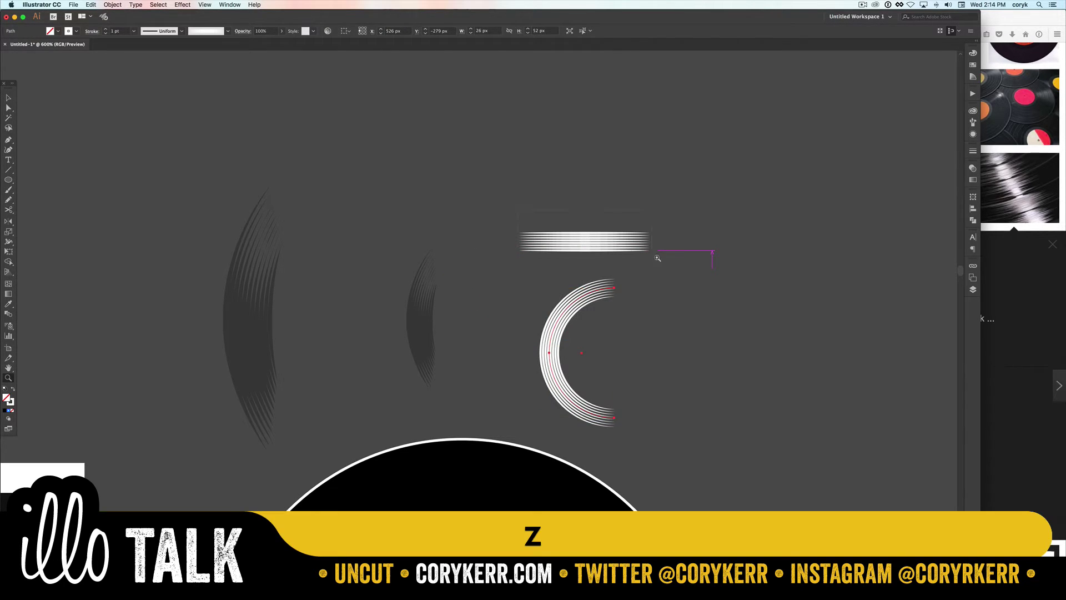
drag(666, 261, 518, 225)
key(a)
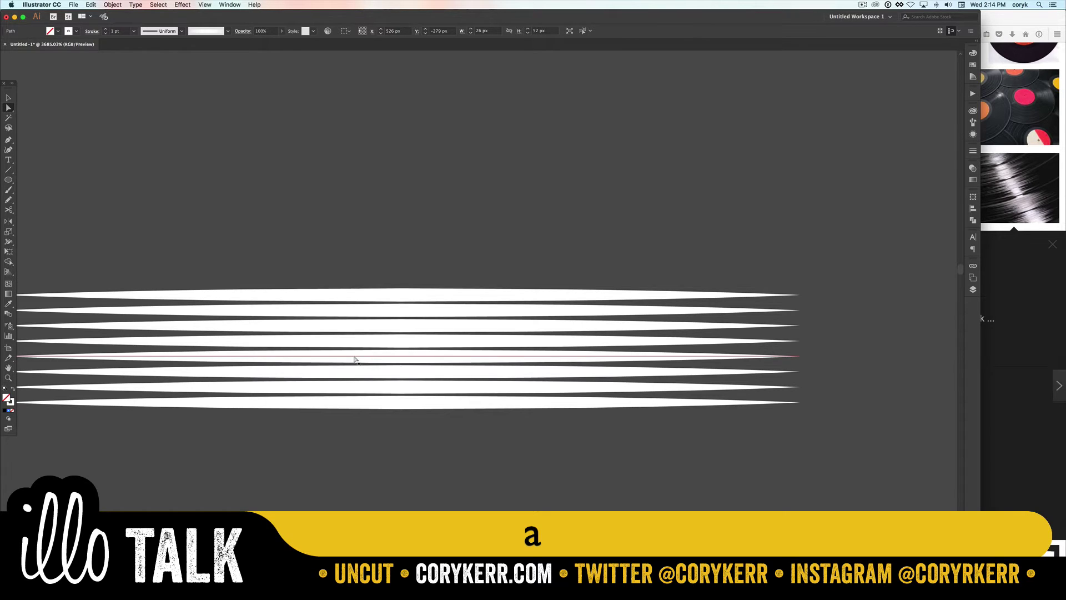
click(366, 342)
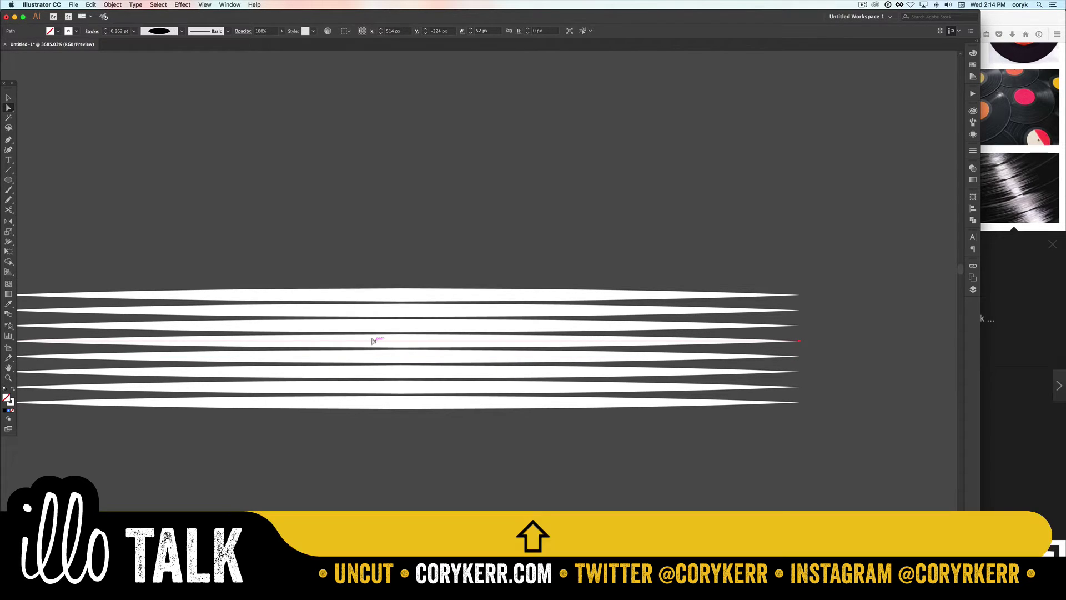
key(shift+w)
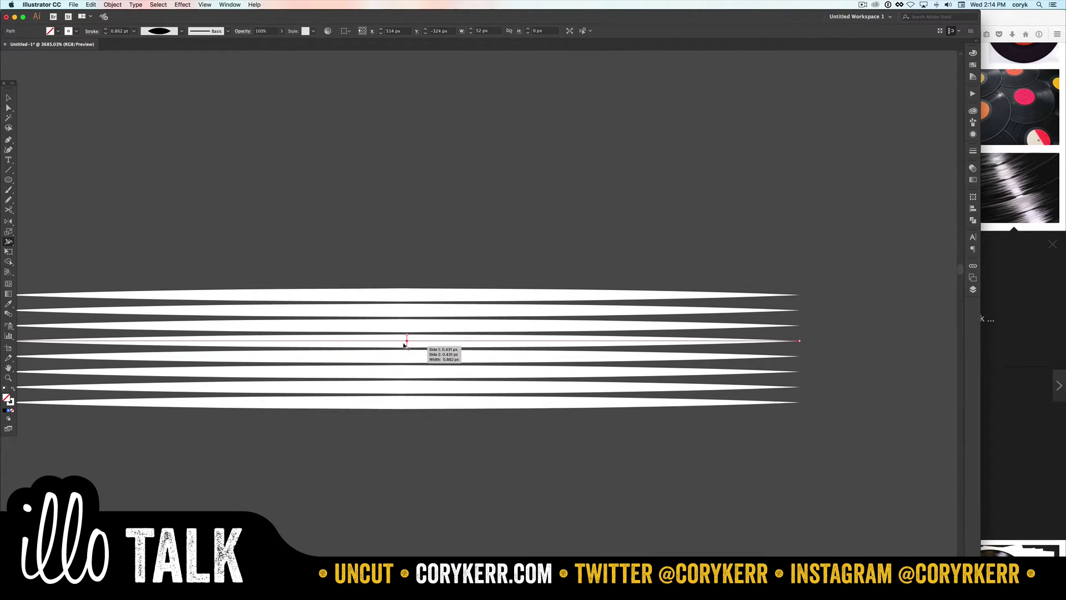
mouse_move(405, 340)
mouse_down()
mouse_move(405, 355)
mouse_move(406, 327)
mouse_up()
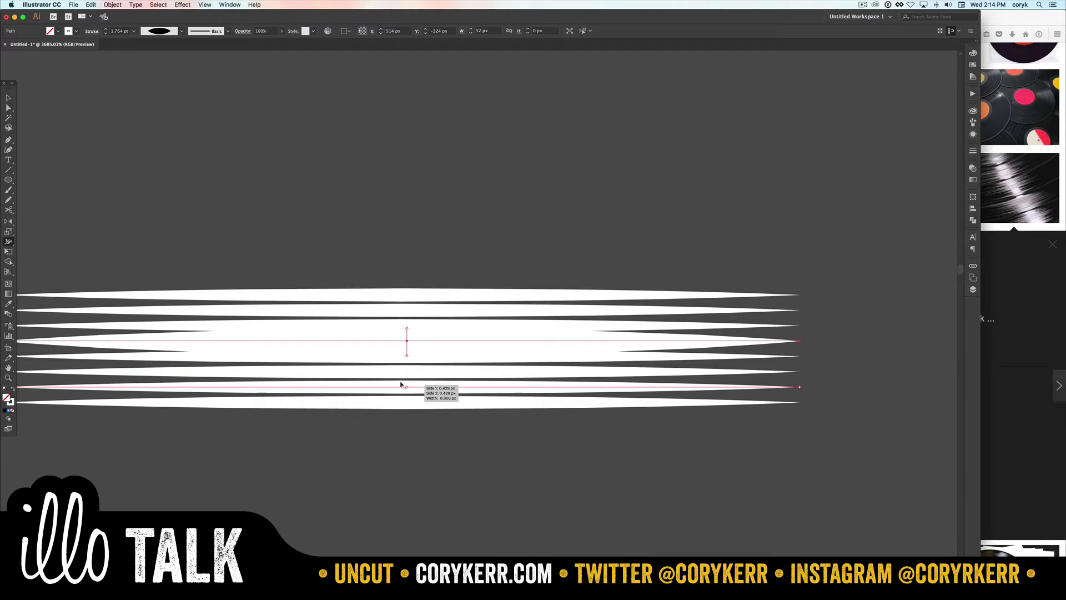
- Widen only the upper sides of the seventh and bottom lines near mid-length, and remove the bottom line's original center width point
key(alt)
drag(404, 379, 405, 373)
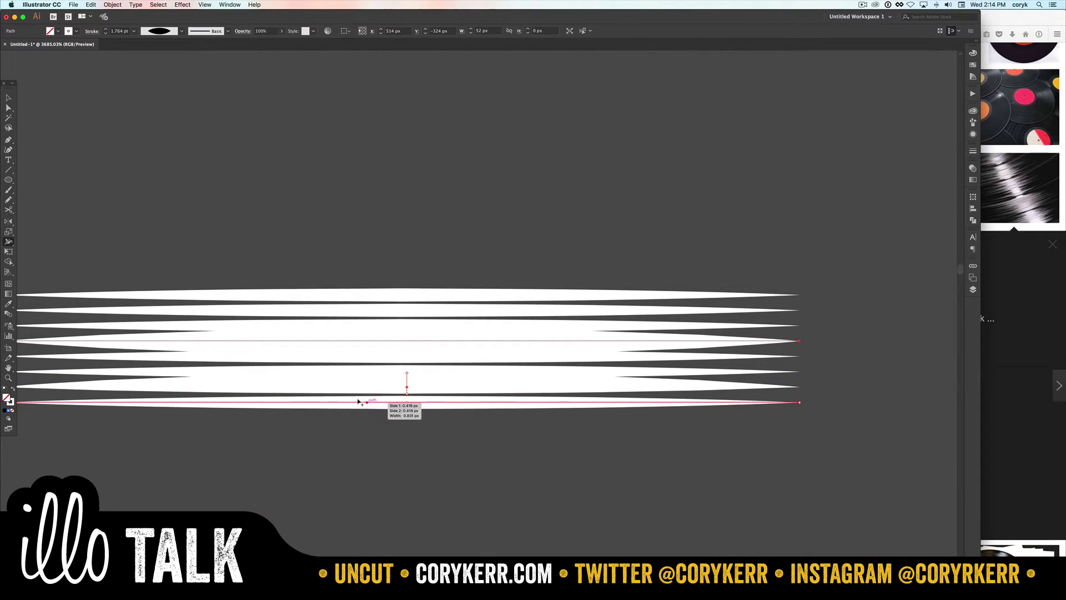
key(alt)
drag(359, 401, 357, 390)
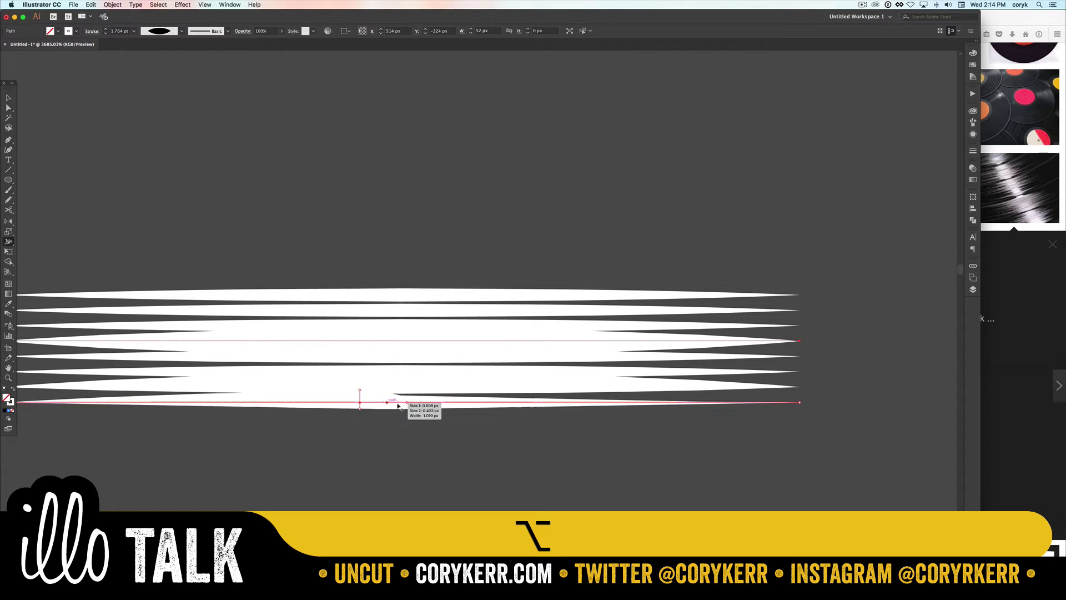
key(BackSpace)
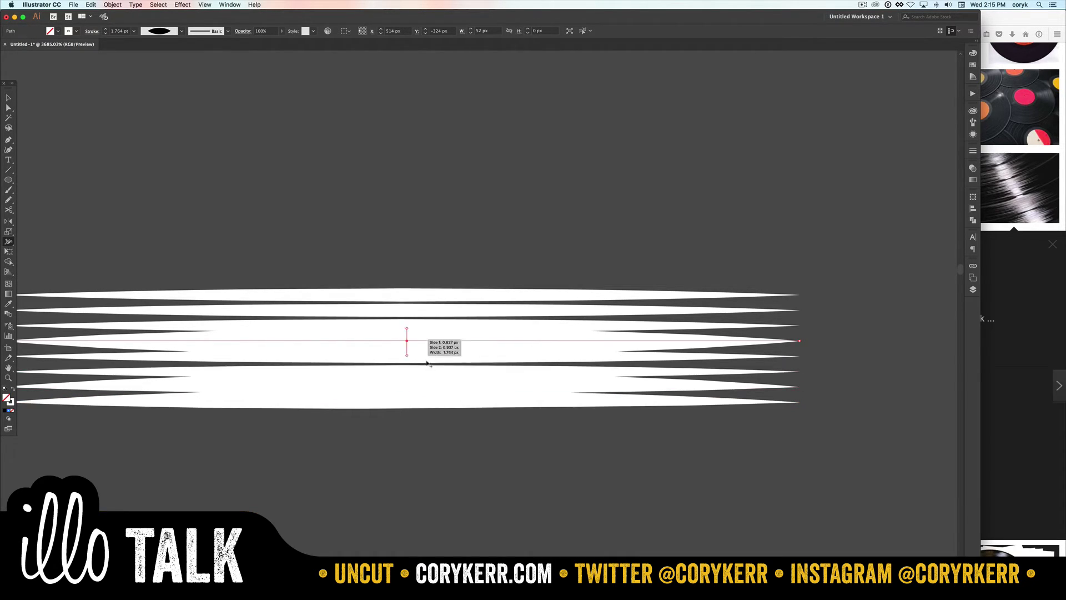
- Examine the modified line stack and brushed arc alongside the full record and the reference photos
key(v)
key(super+minus)
key(super+minus)
key(super+minus)
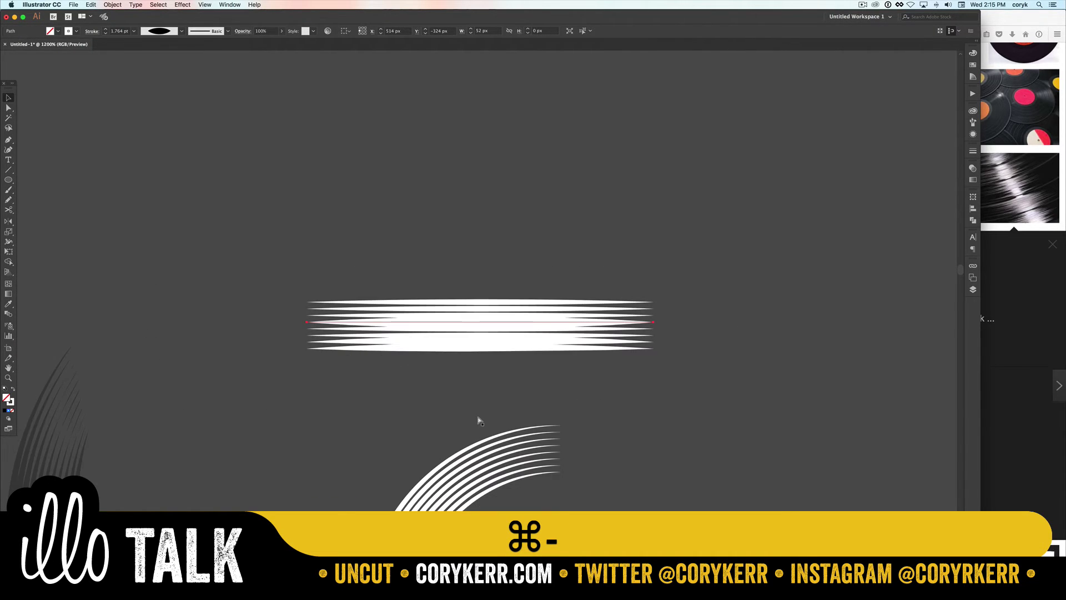
key(super+minus)
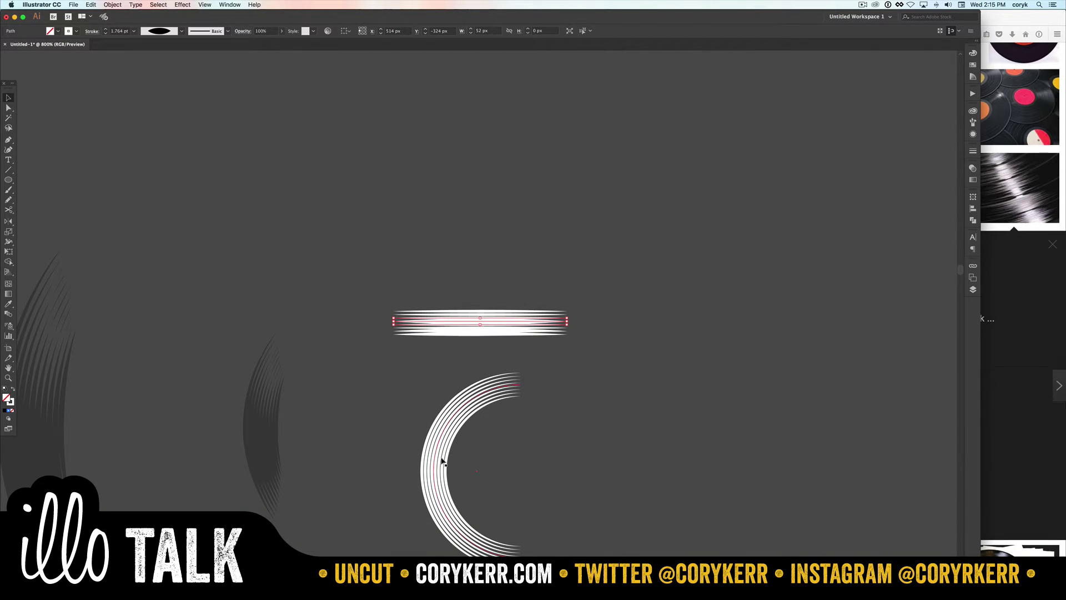
key(super+minus)
key(super+minus)
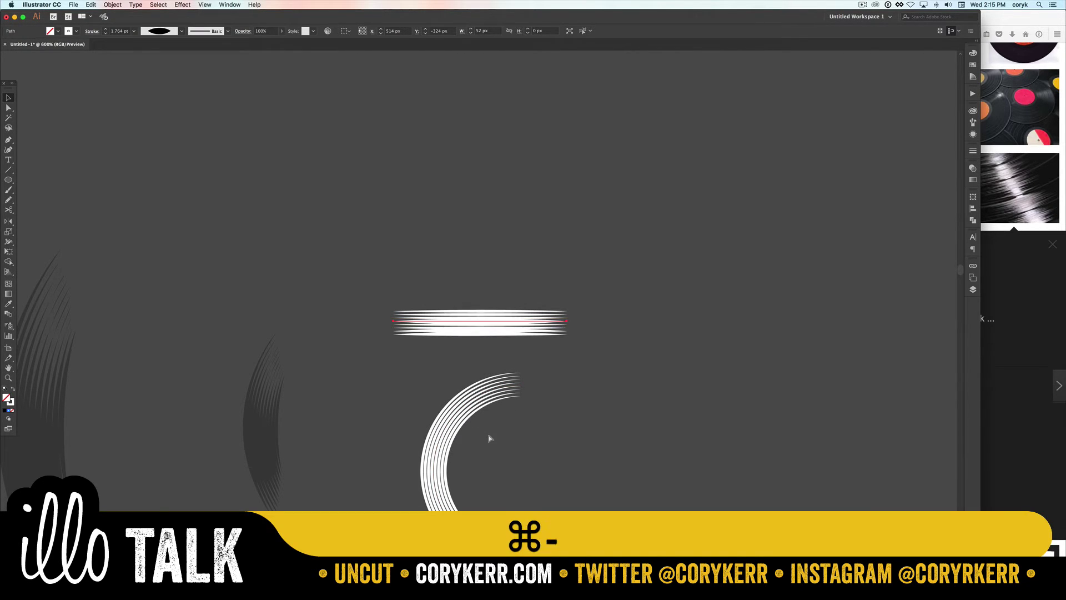
key(super+minus)
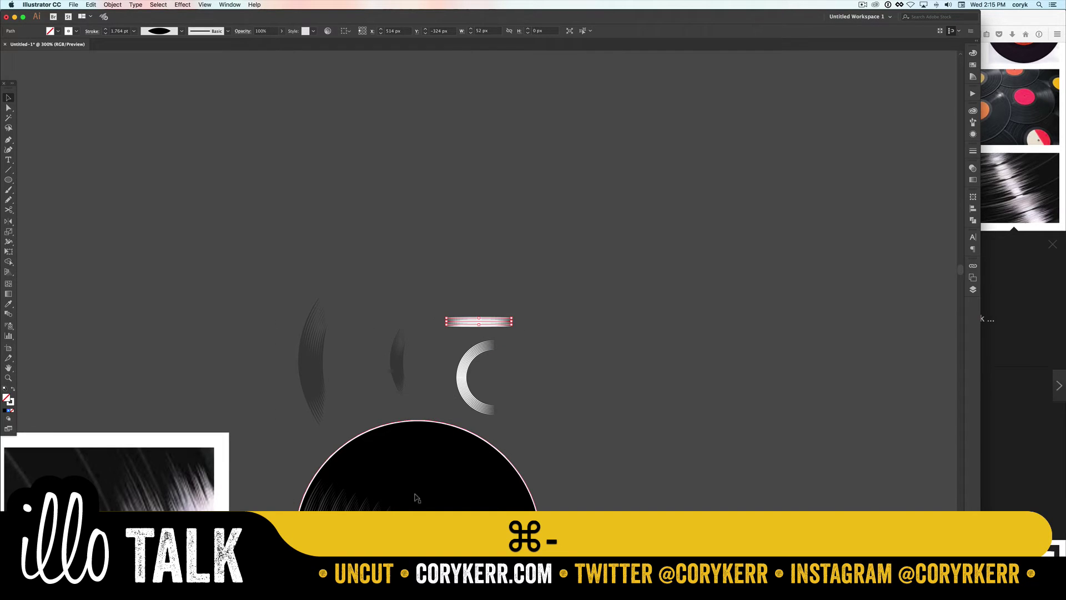
drag(398, 426, 414, 338)
scroll(415, 339, down, 5)
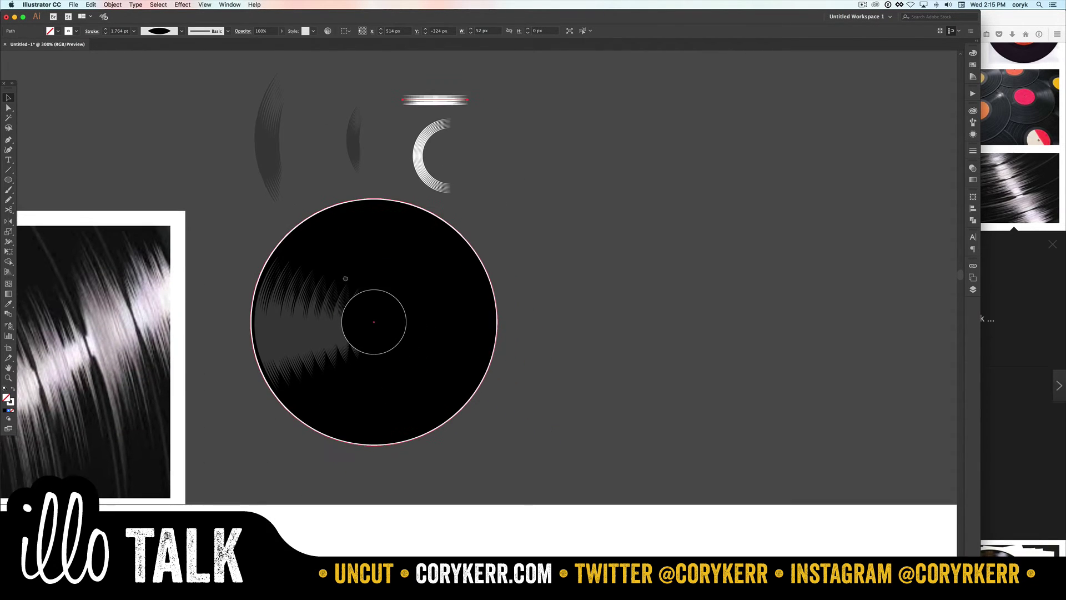
key(super+minus)
key(super+minus)
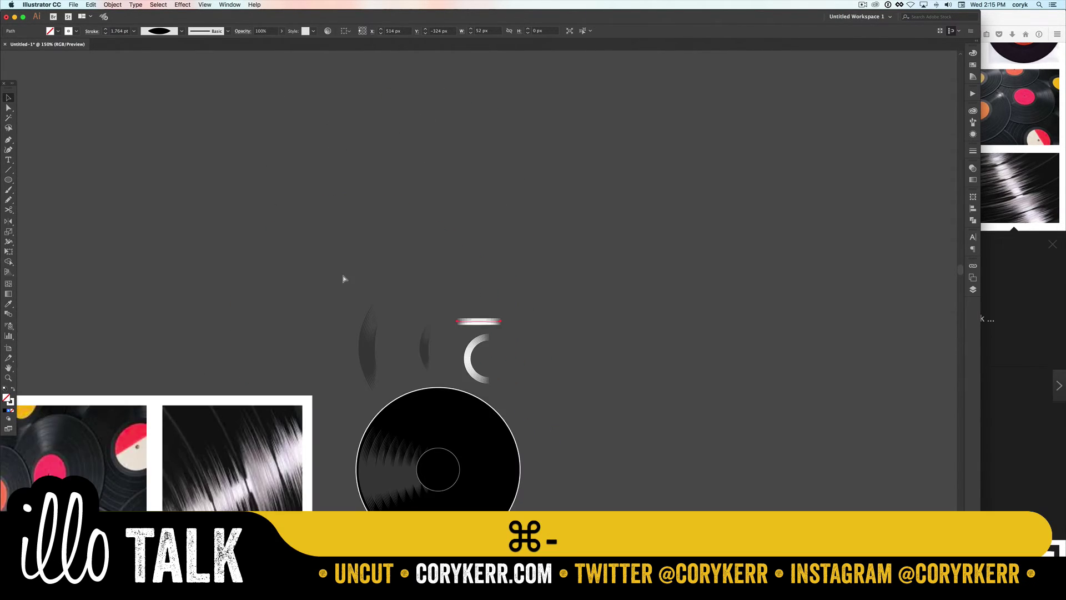
- Examine the vinyl reference photos alongside the small disc study and the full record illustration
scroll(414, 361, down, 10)
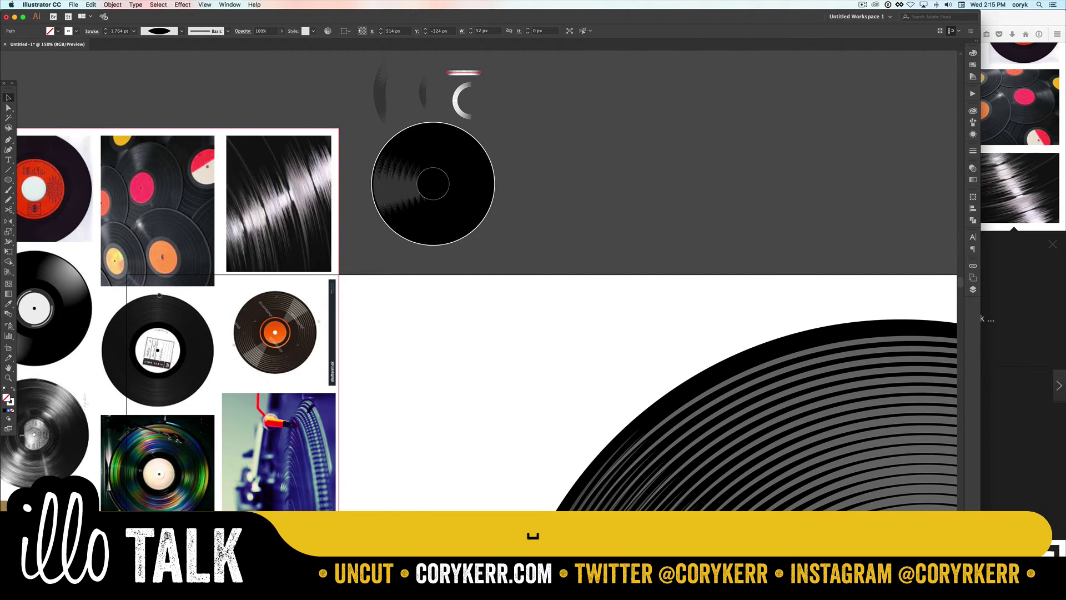
drag(147, 298, 246, 283)
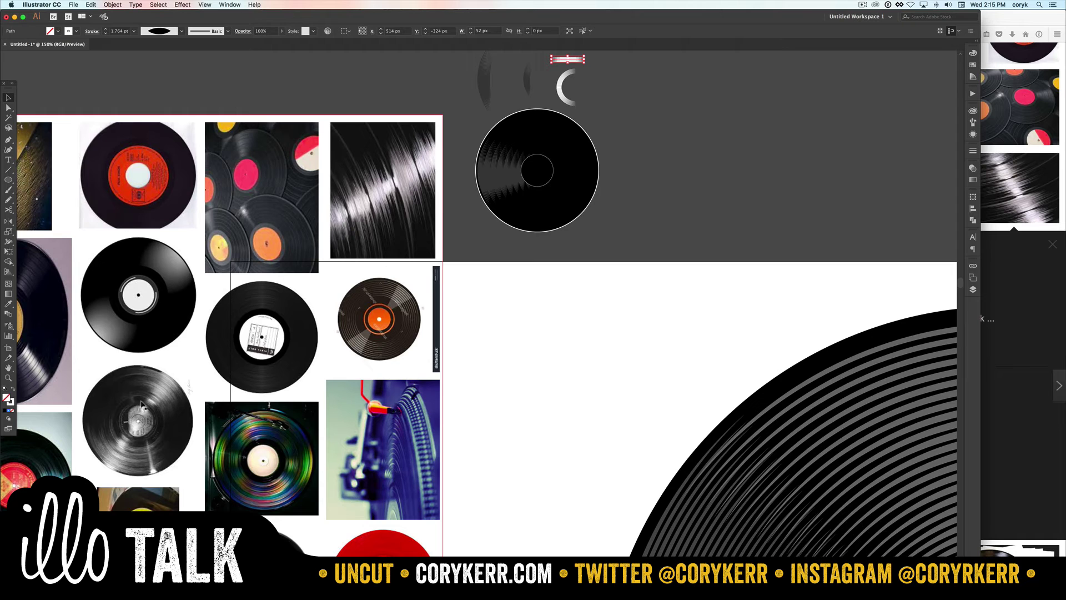
drag(142, 405, 361, 337)
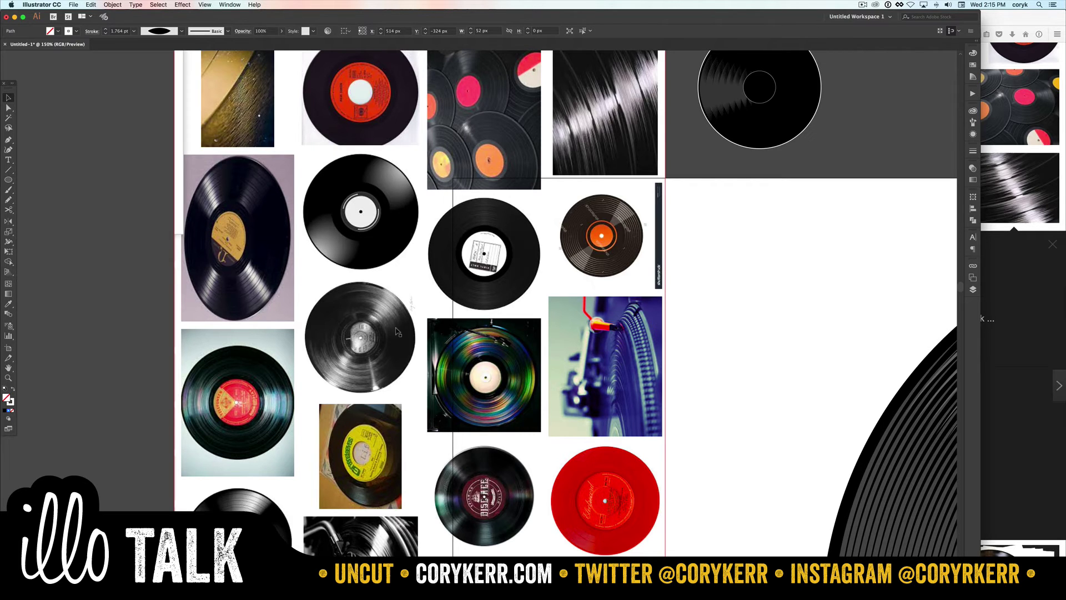
key(space)
drag(702, 316, 419, 214)
key(super+minus)
key(super+minus)
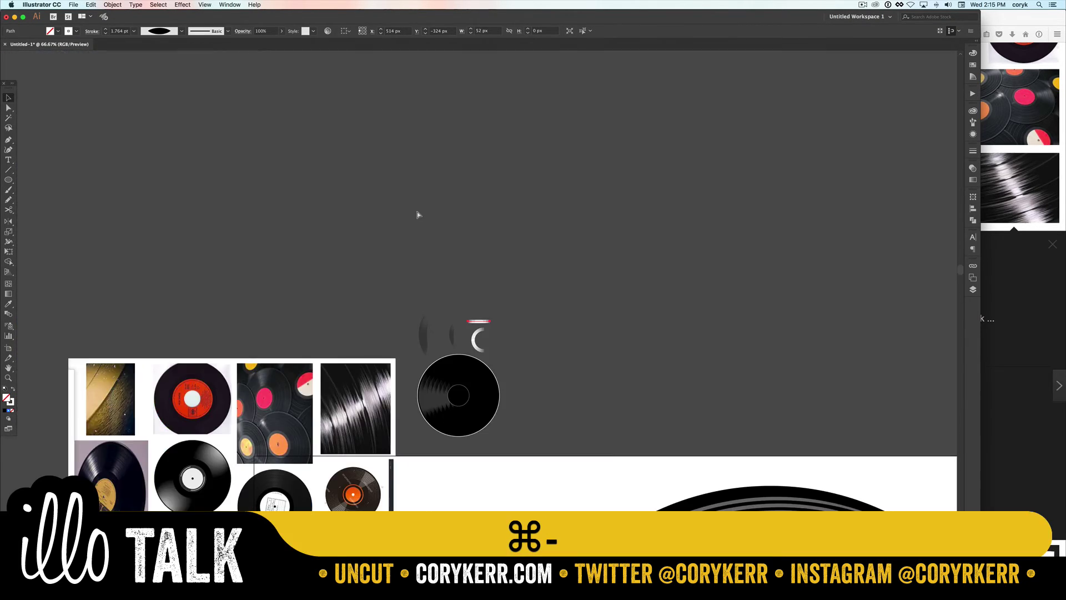
key(super+minus)
key(space)
drag(729, 357, 641, 184)
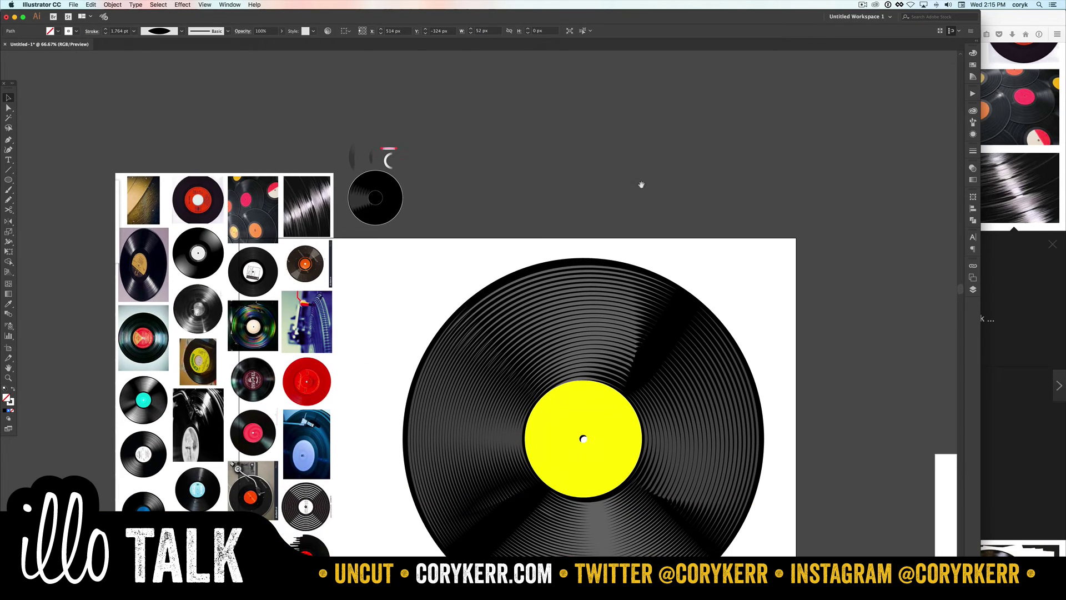
- Delete the gray groove reflections across the upper and lower parts of the large record, keeping the left and right ones
key(v)
key(BackSpace)
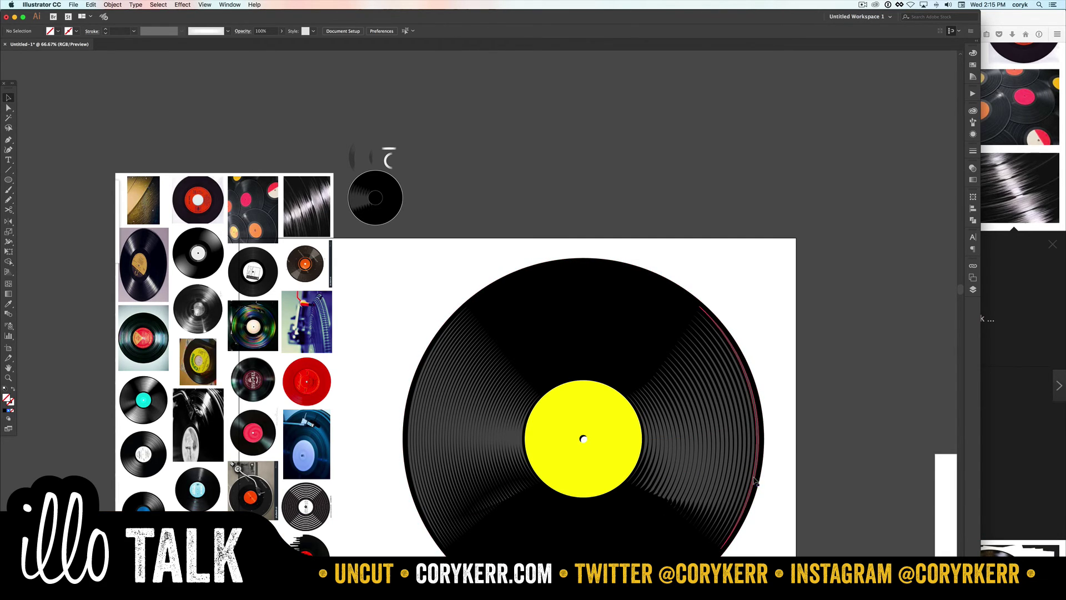
key(space)
drag(776, 455, 776, 453)
scroll(776, 453, down, 3)
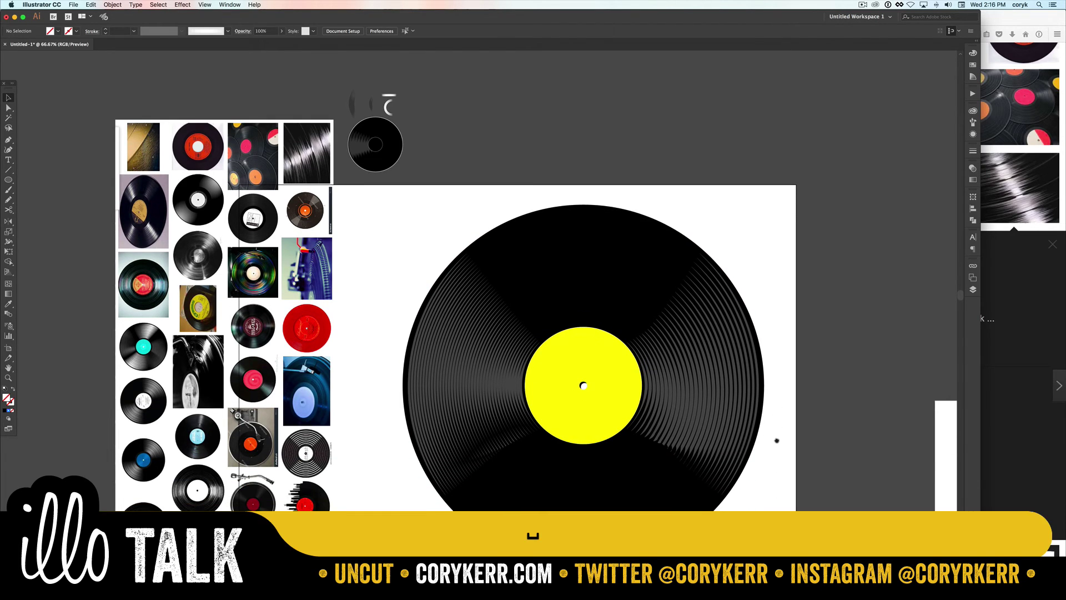
- Duplicate the large record's outer circle in place, scale the copy about its center to 1282 px, and remove its fill
click(727, 488)
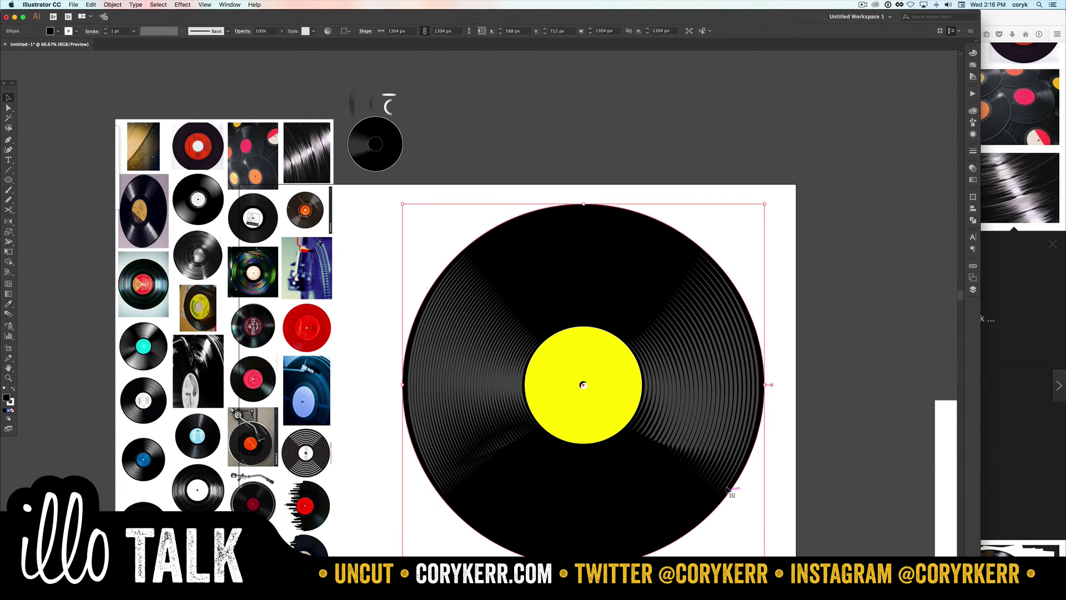
key(super+f)
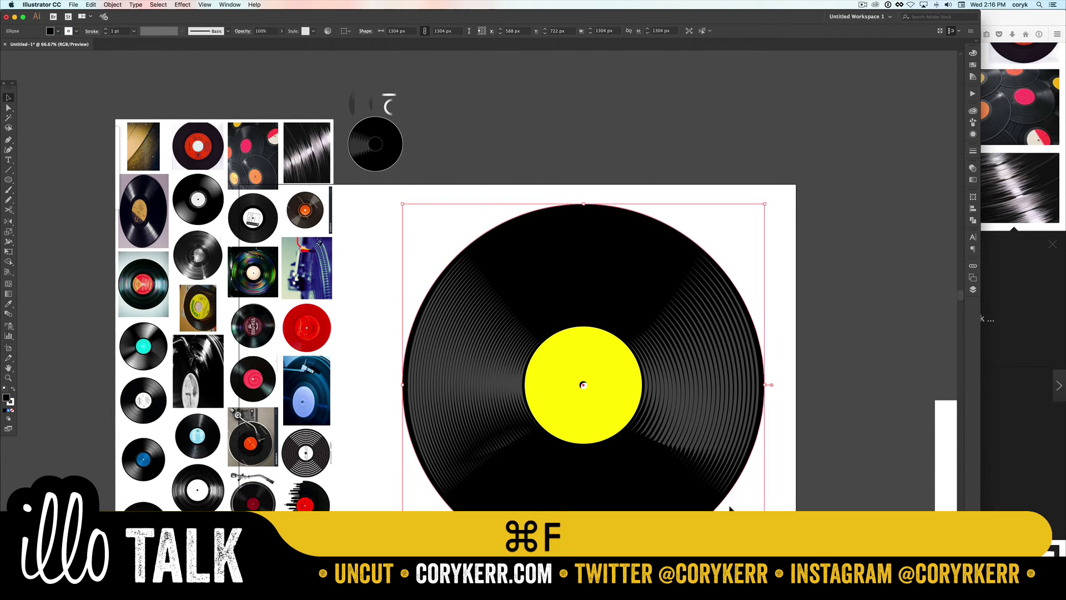
drag(771, 385, 761, 384)
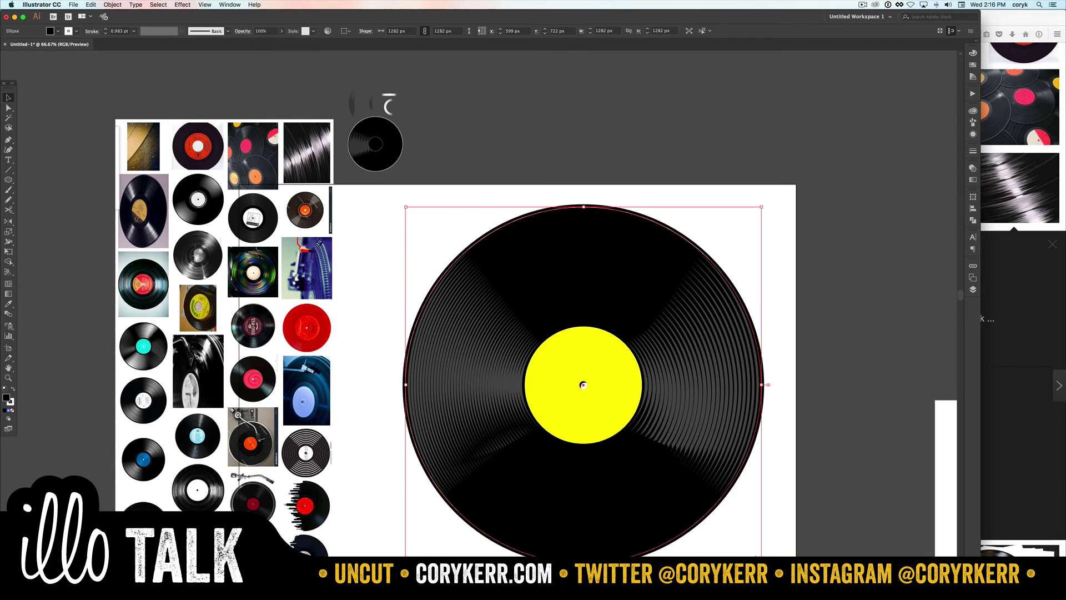
key(slash)
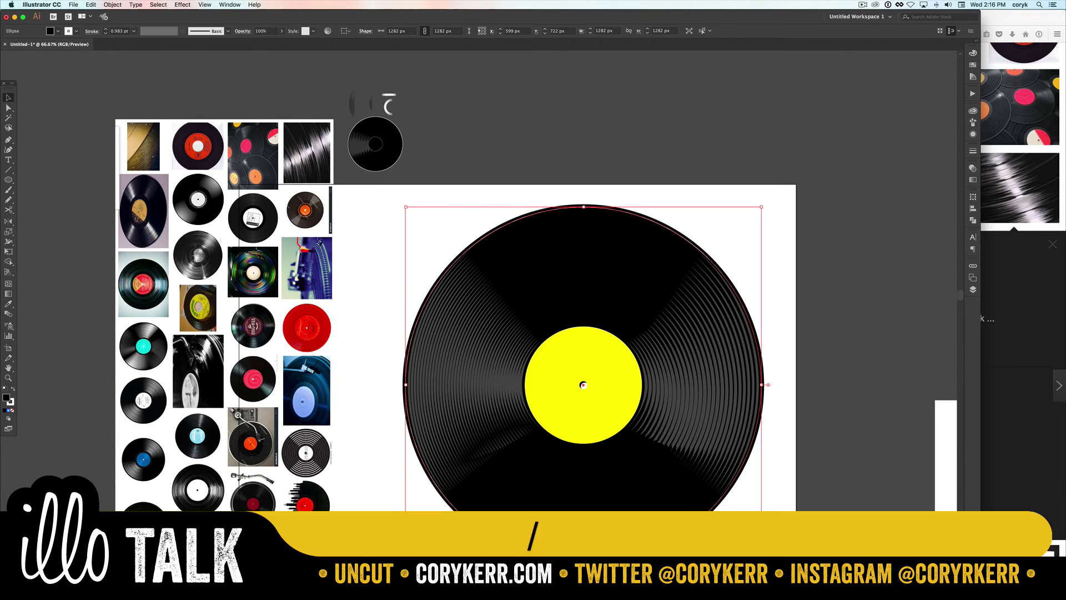
- Set the inset circle's stroke weight to 1 pt
key(shift+w)
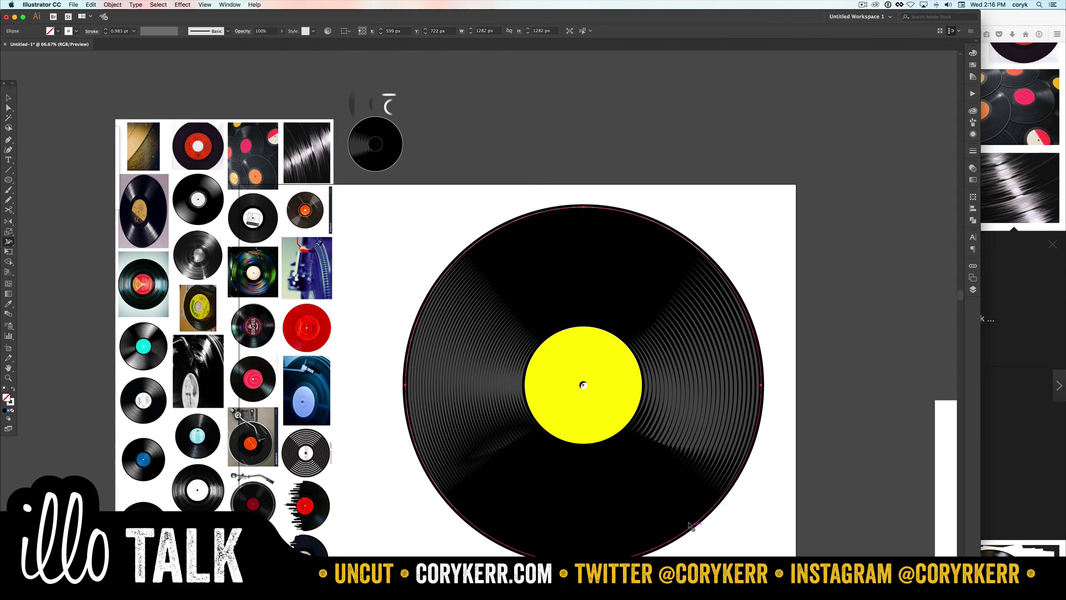
key(x)
key(shift)
click(973, 150)
click(897, 160)
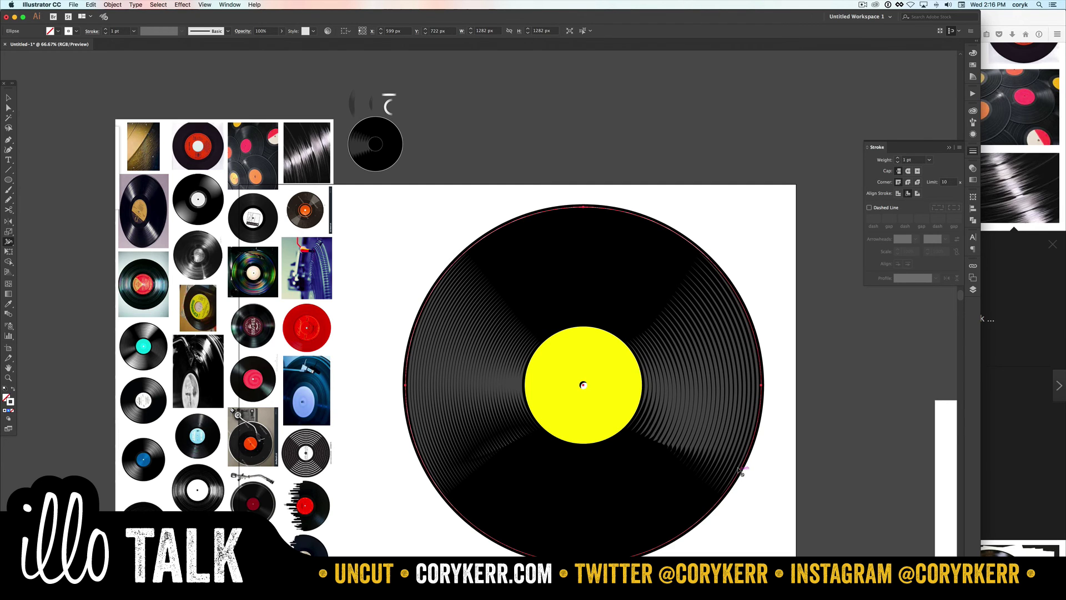
key(shift+x)
key(shift+x)
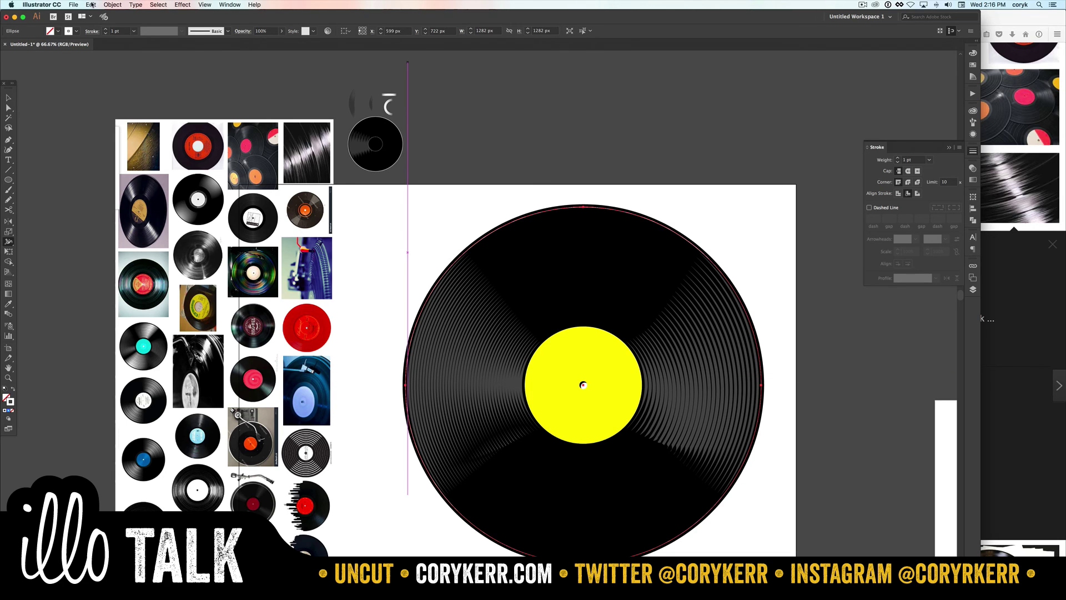
- Convert the inset circle's white stroke into a filled ring shape and deselect it
click(113, 4)
click(133, 96)
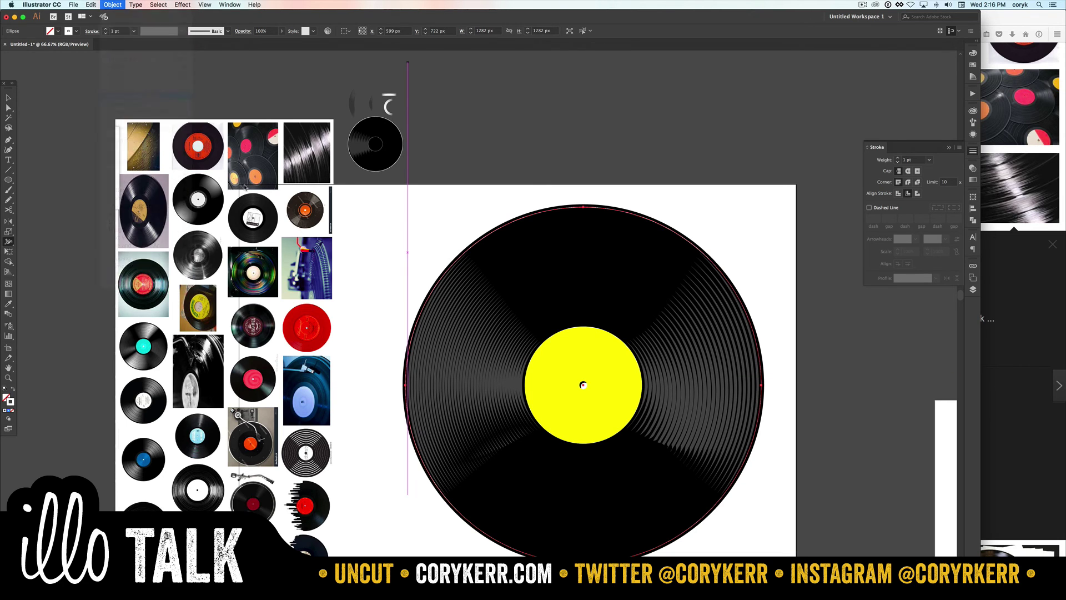
key(alt)
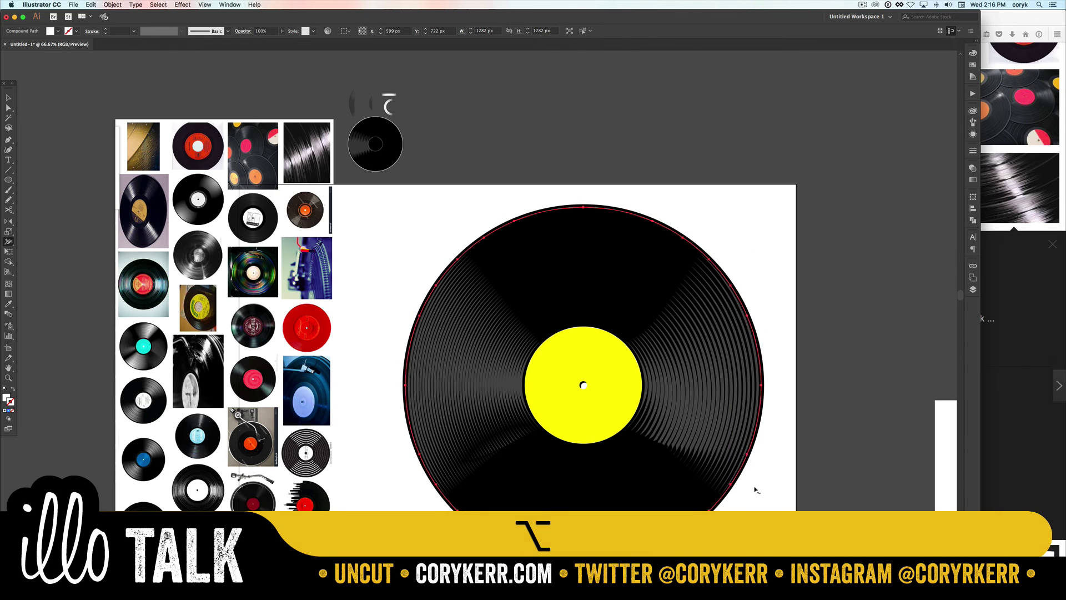
key(v)
click(791, 491)
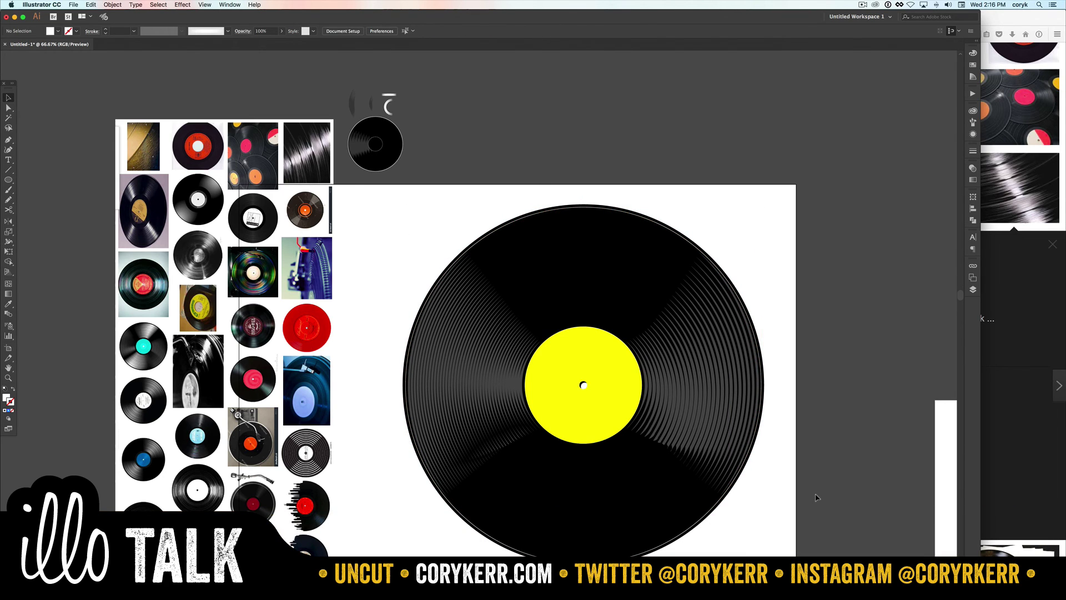